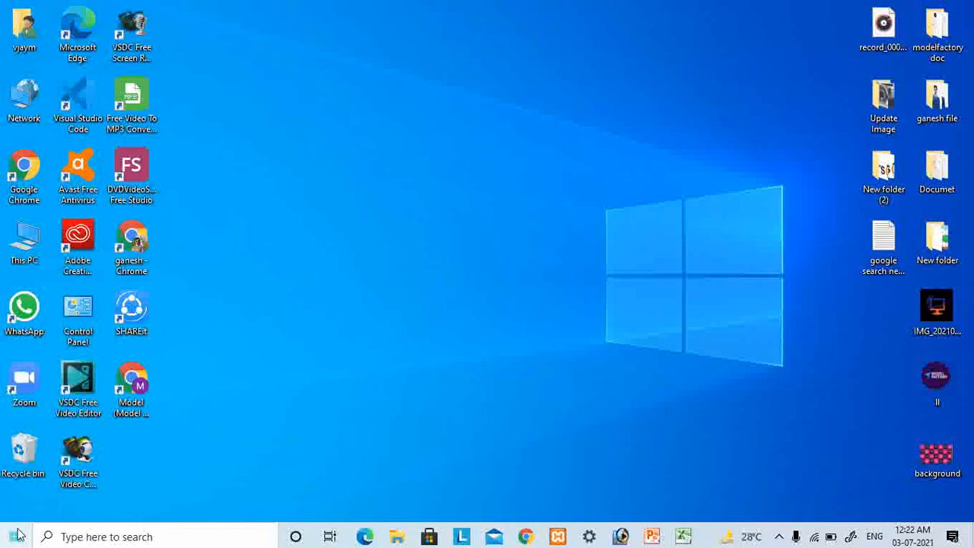
- Launch Microsoft Excel 2010 from the Microsoft Office program group and dismiss the Activation Wizard
key("super+s")
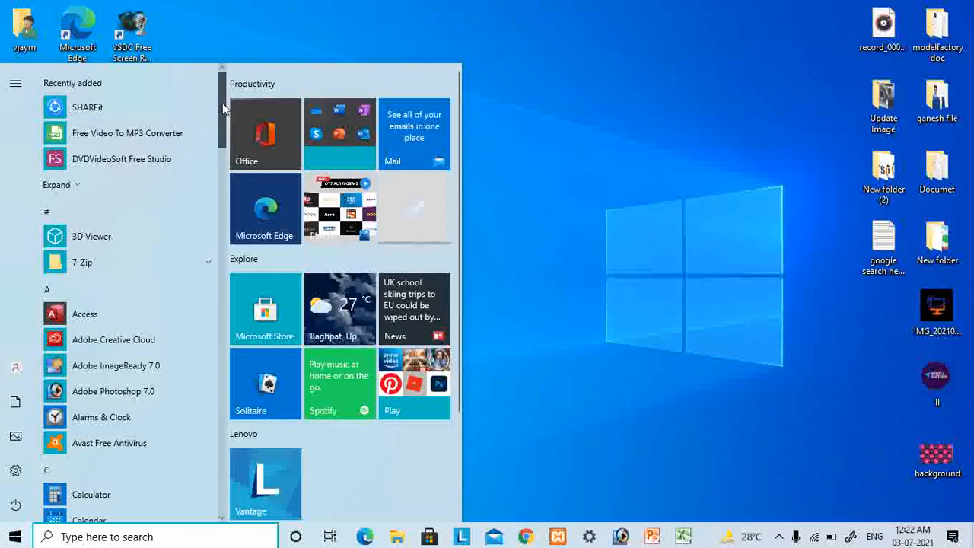
scroll(223, 109, "down", 5)
scroll(228, 287, "down", 10)
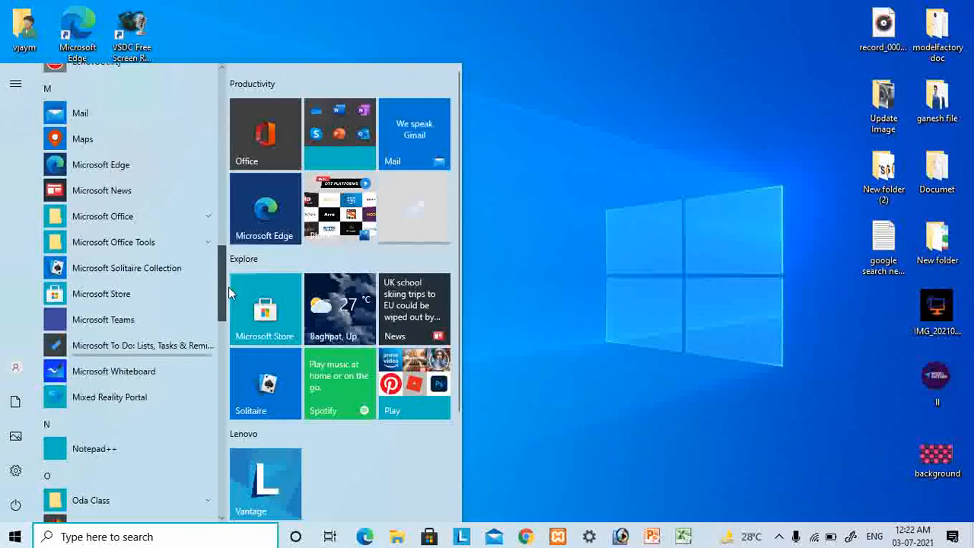
left_click(185, 121)
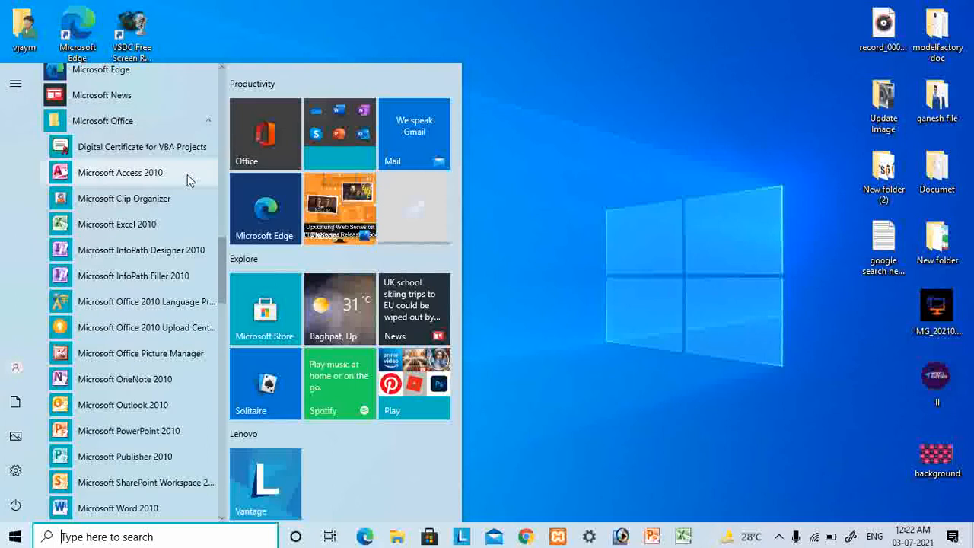
left_click(169, 235)
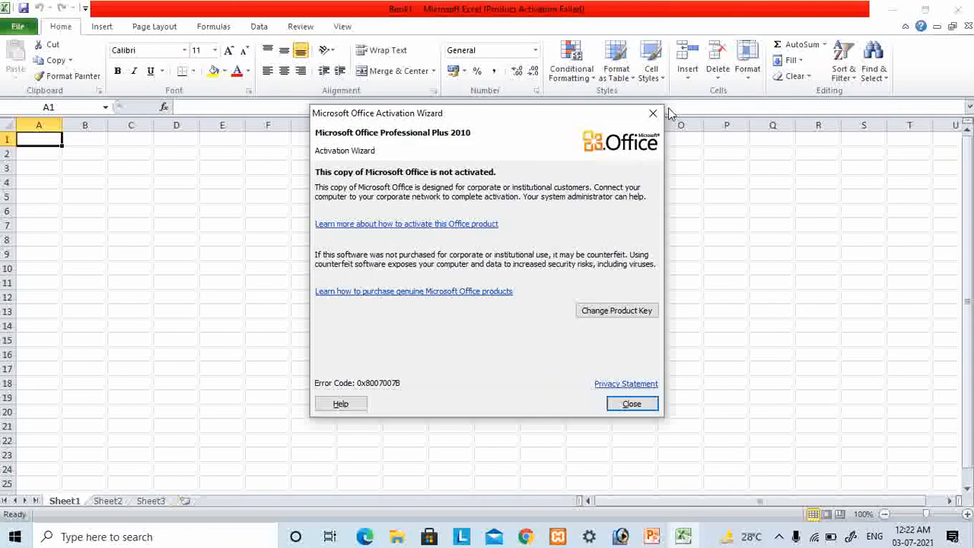
left_click(652, 113)
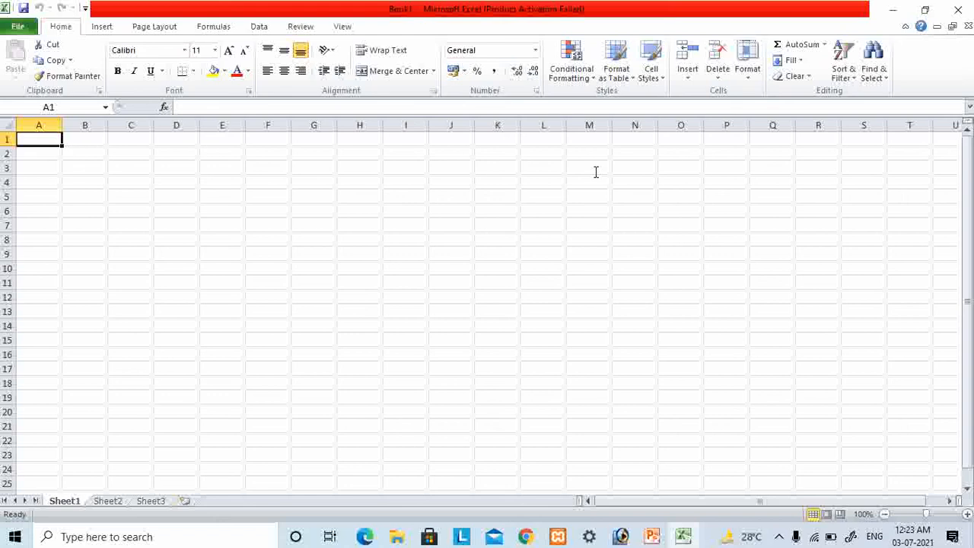
- Merge and center cells A1 through P1 for the sheet's title
left_click(723, 143, "shift")
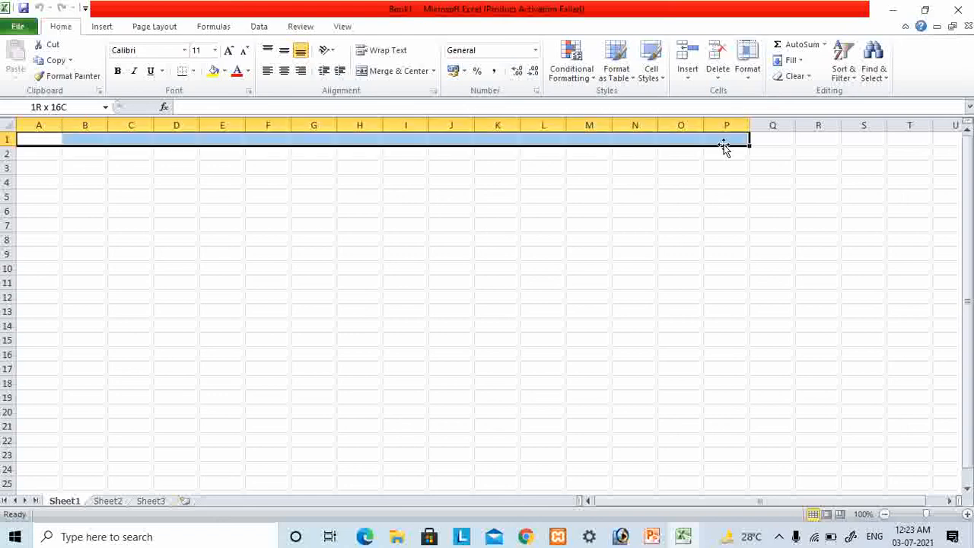
left_click(393, 71)
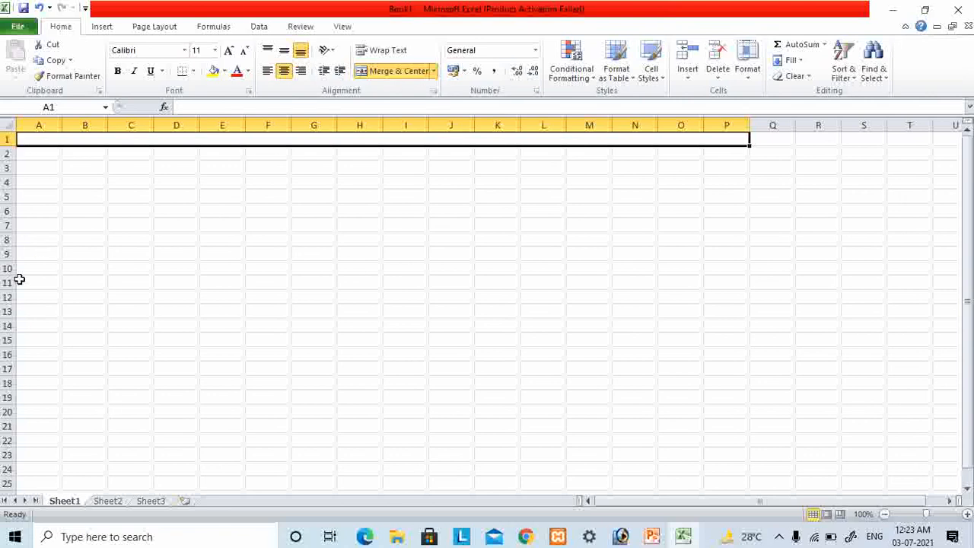
- Enlarge all rows and columns of the sheet to about double size, and make row 1 about twice as tall as the others
left_click(8, 125)
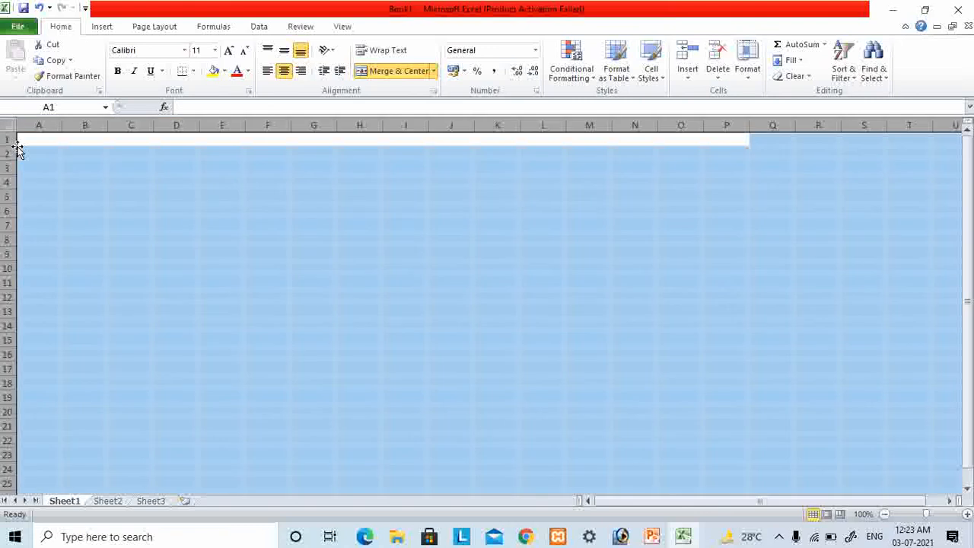
left_click_drag(11, 145, 14, 158)
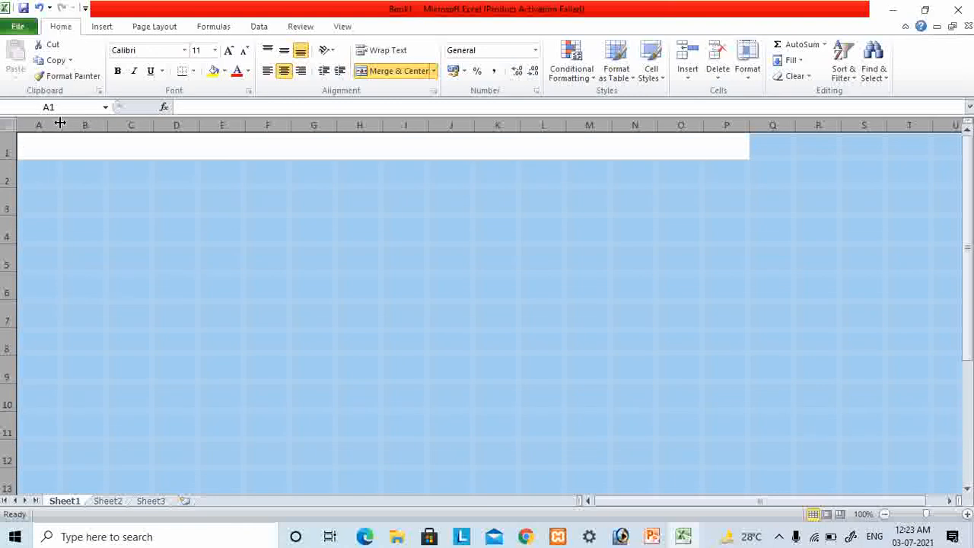
left_click_drag(63, 125, 107, 130)
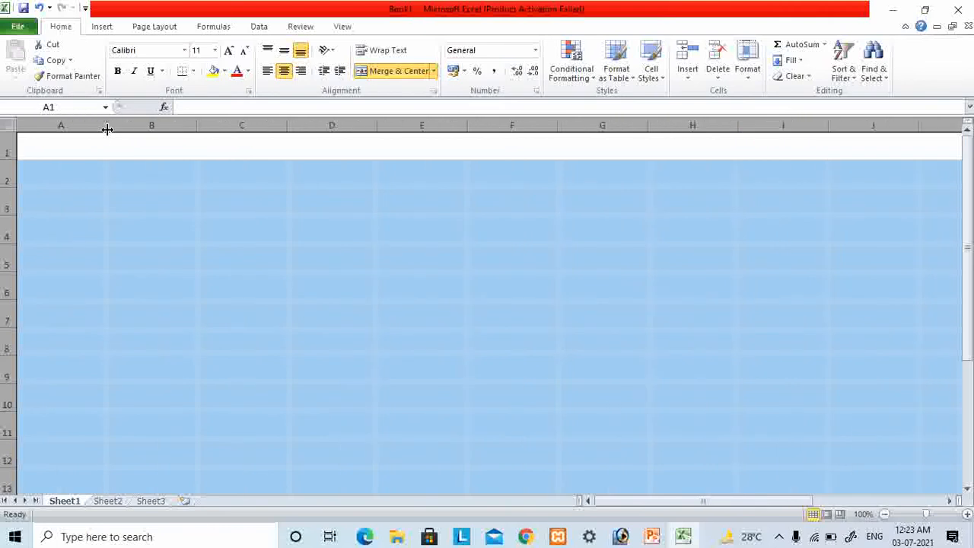
left_click(57, 227)
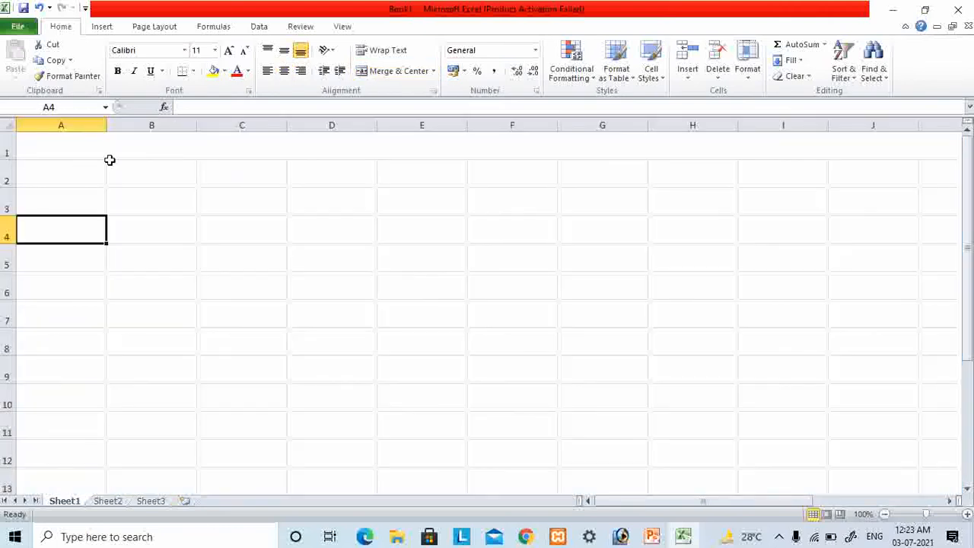
left_click_drag(10, 159, 13, 187)
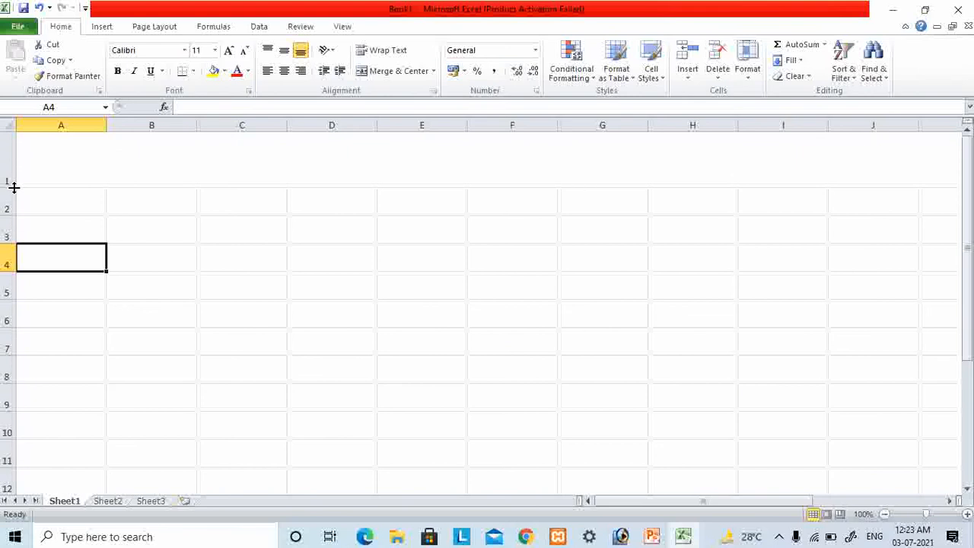
- Enter the title "Liberary Management" in the merged cell A1
left_click(282, 161)
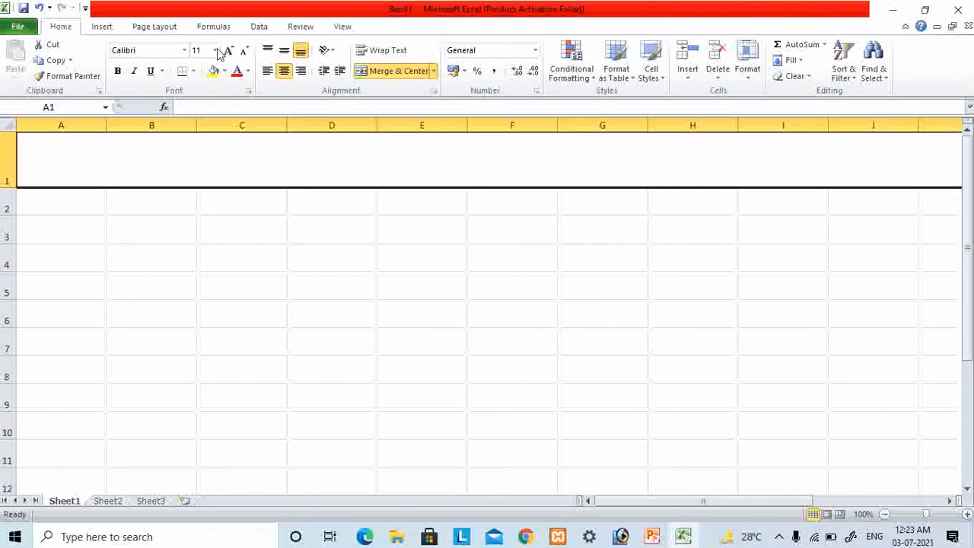
type("L")
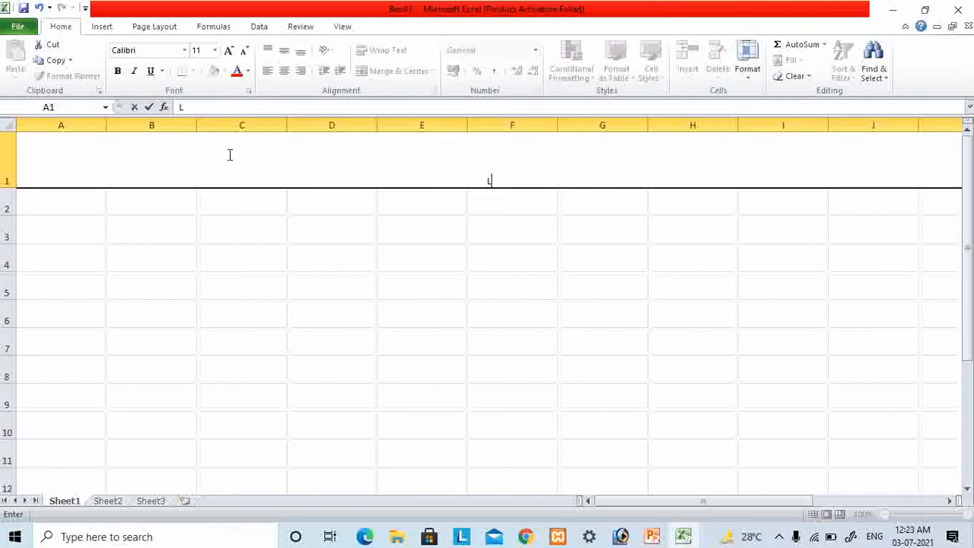
type("iberary Managem")
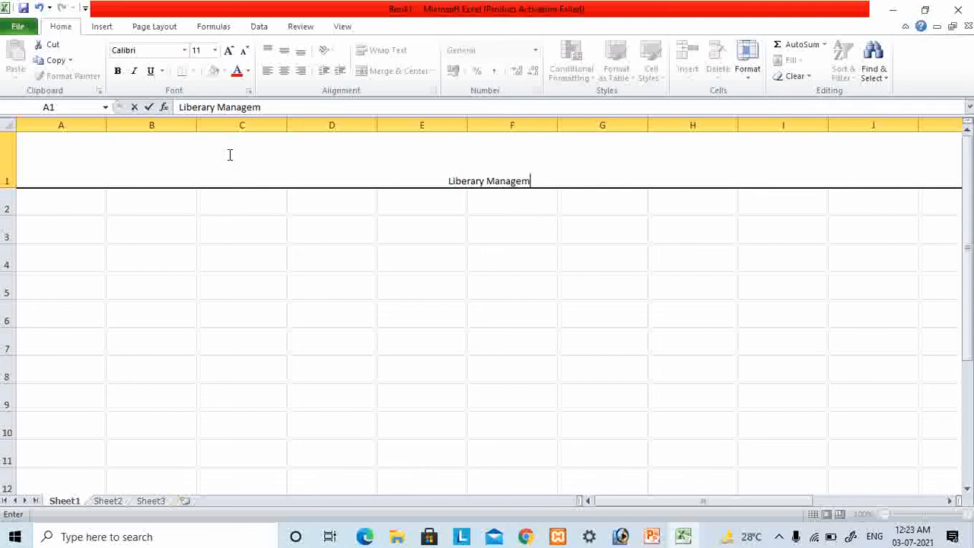
type("ent")
left_click(458, 336)
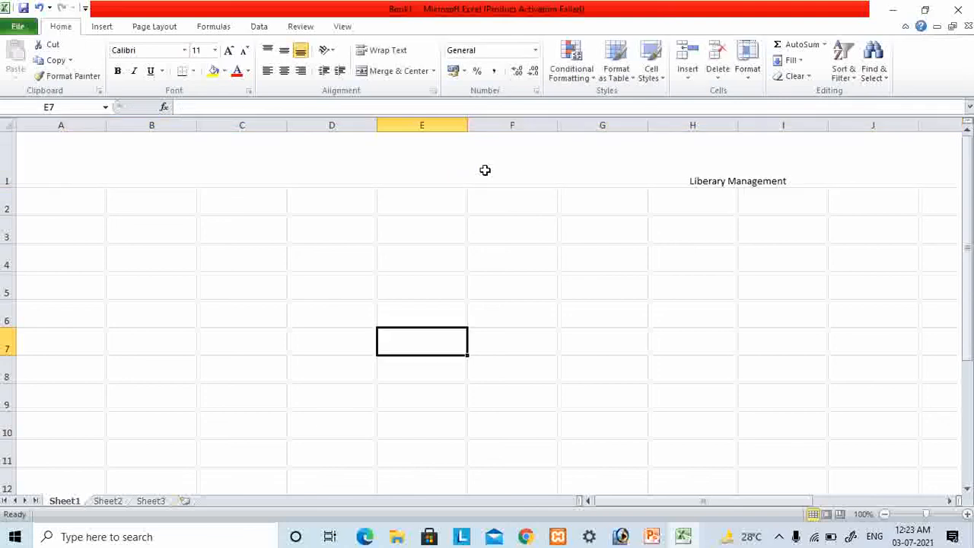
- Increase the title's font size to 48 and make it bold and underlined
left_click(484, 170)
right_click(522, 177)
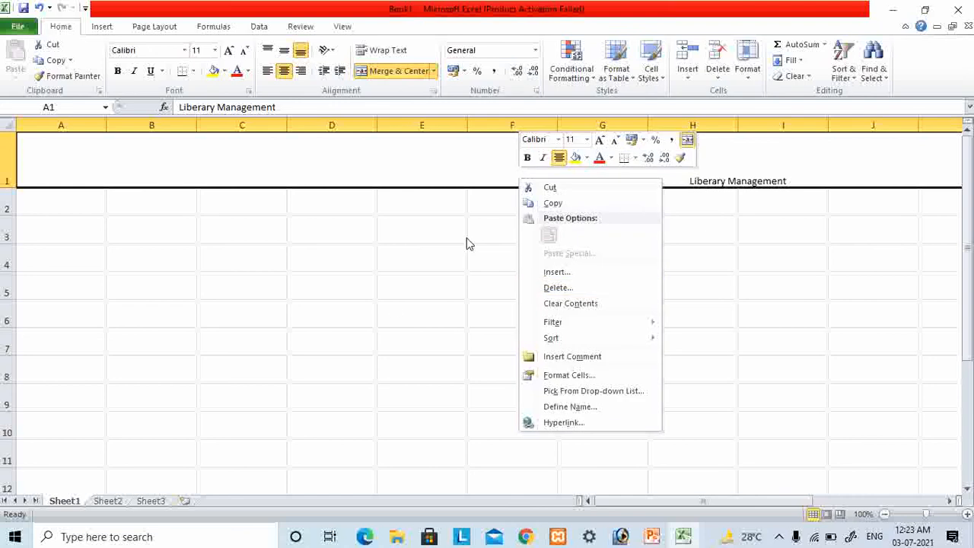
left_click(491, 151)
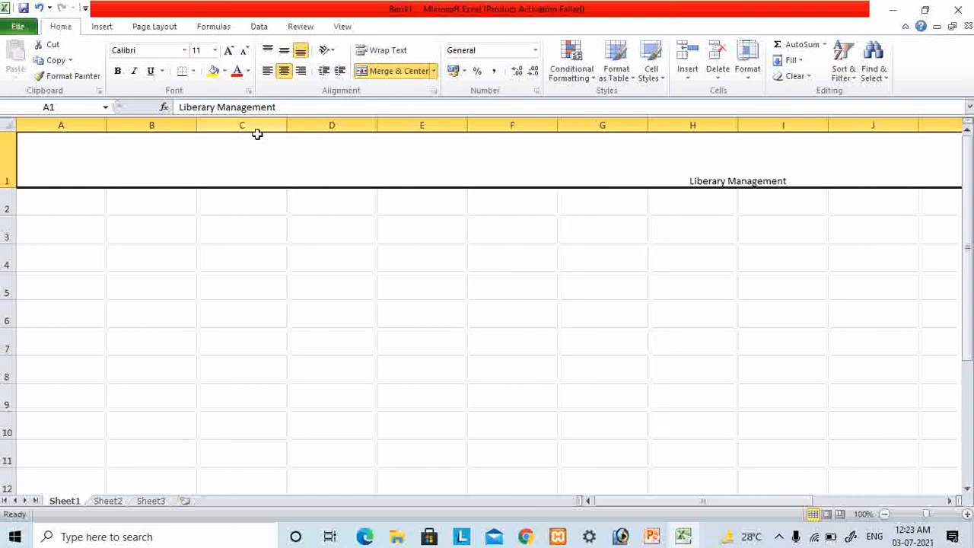
left_click(229, 51)
left_click(229, 51)
left_click(229, 51)
left_click(229, 51)
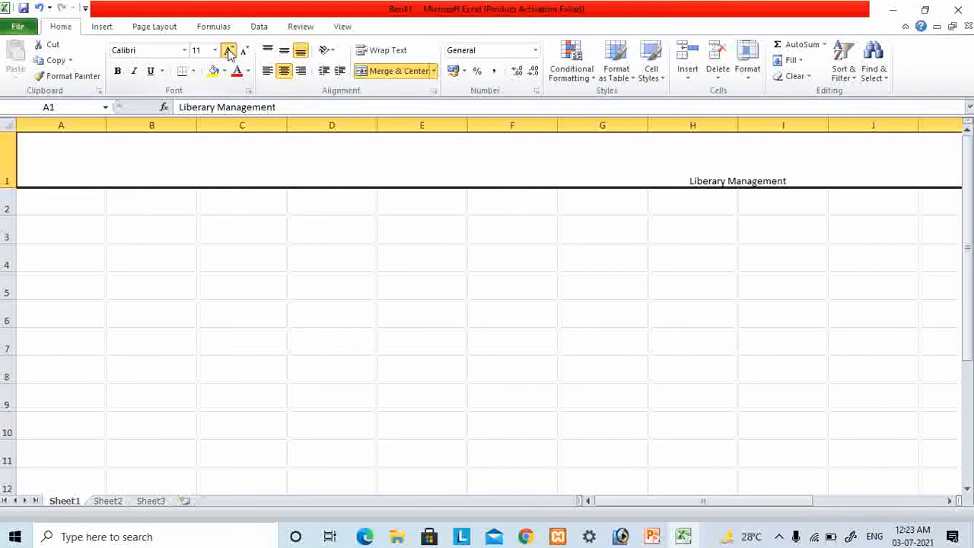
left_click(229, 51)
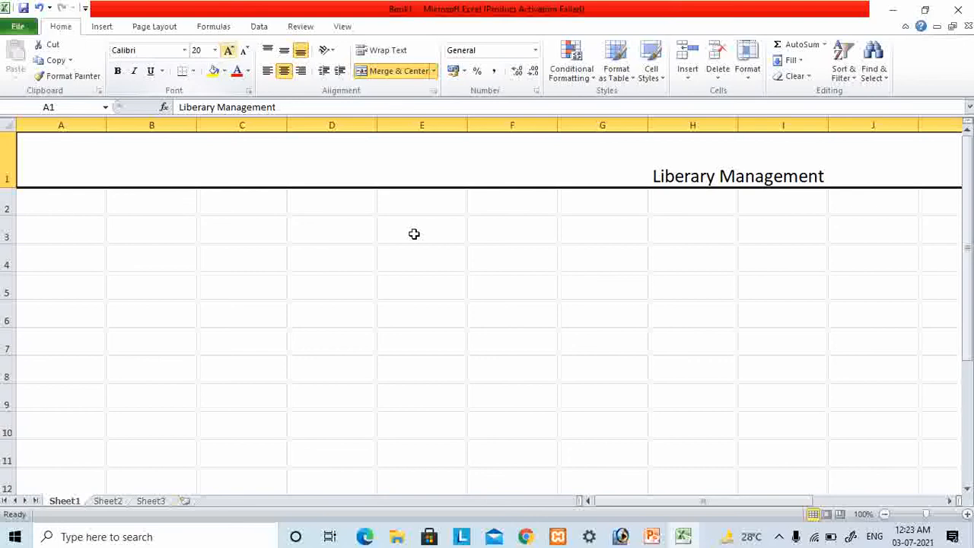
left_click(229, 51)
left_click(229, 51)
left_click(229, 50)
left_click(229, 51)
left_click(229, 50)
left_click(229, 50)
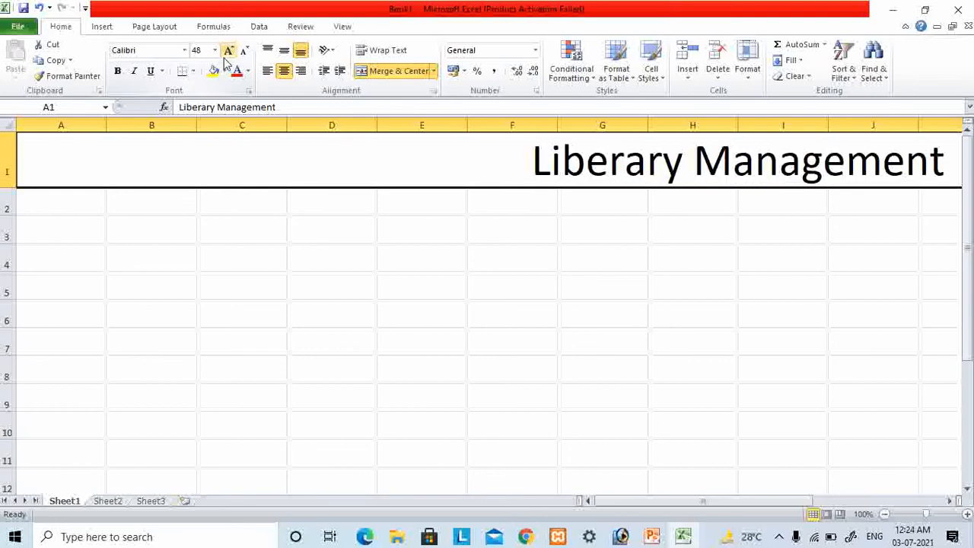
left_click(118, 71)
left_click(150, 72)
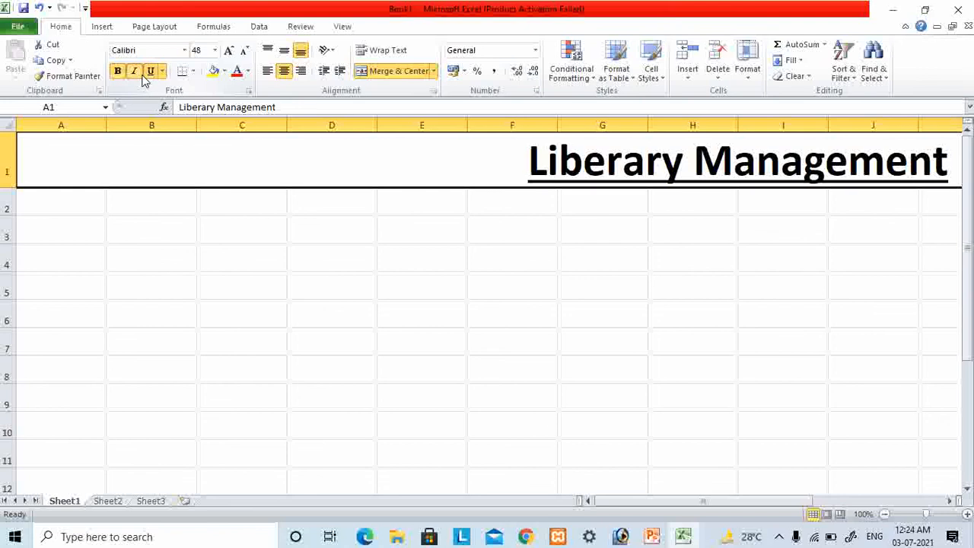
- Try italic formatting on the title in the merged cell A1
left_click(134, 72)
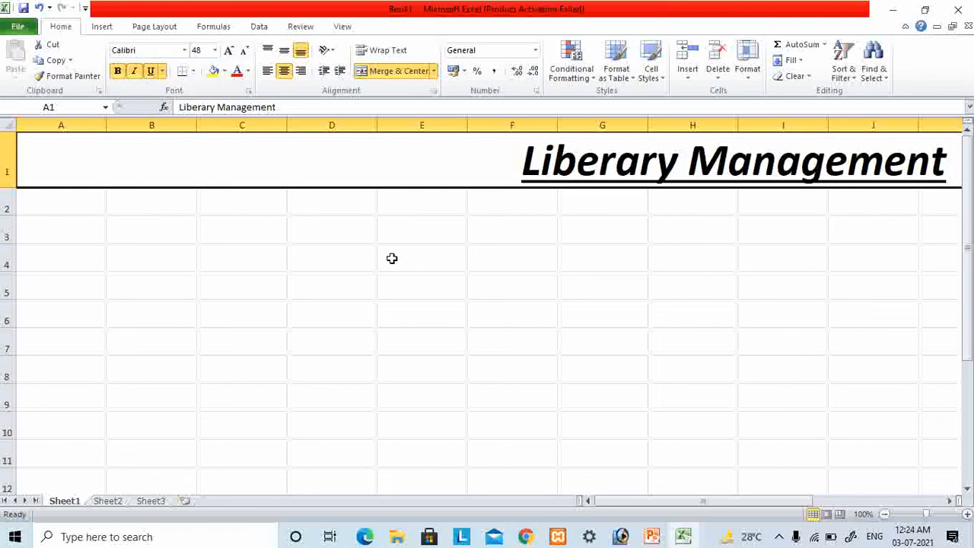
left_click(411, 285)
left_click(579, 184)
left_click(135, 72)
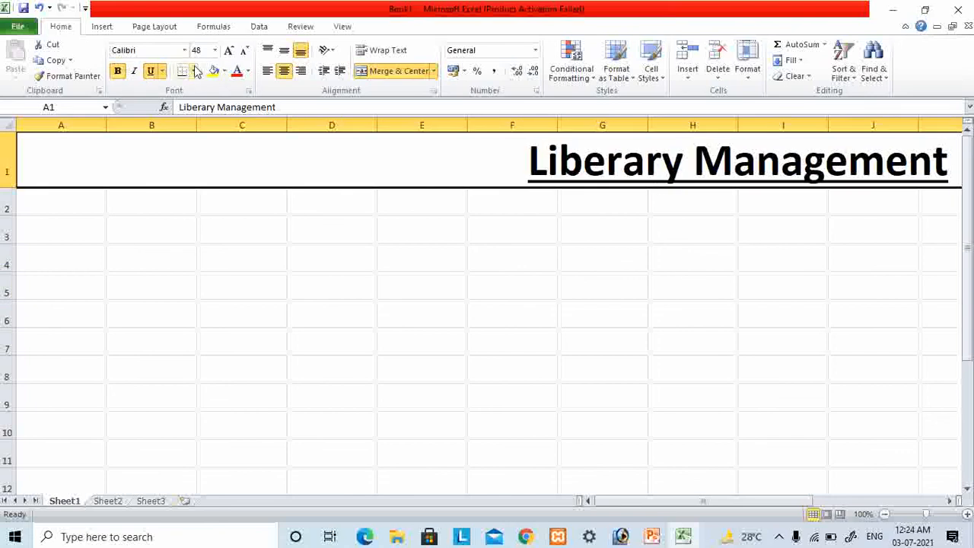
- Color the title text red and fill the merged title cell with yellow
left_click(236, 70)
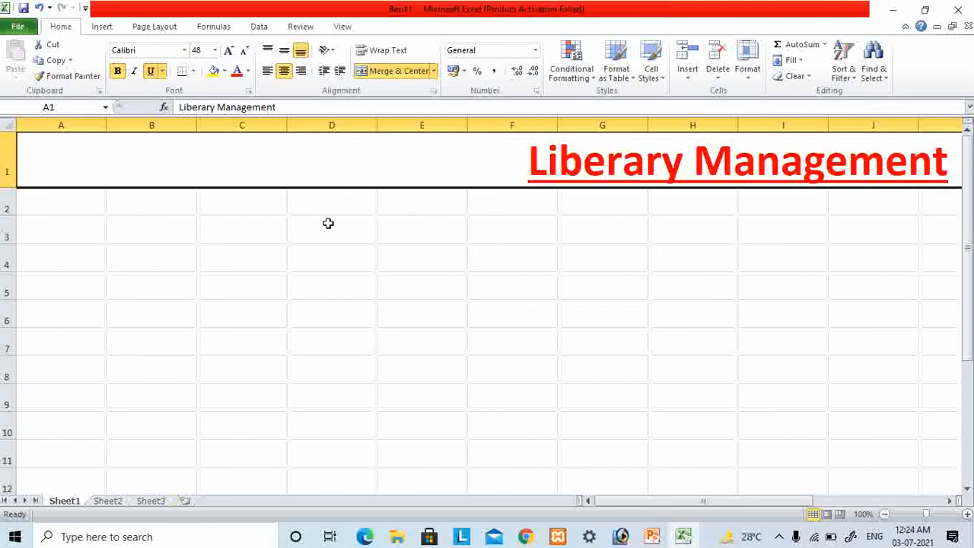
left_click(214, 71)
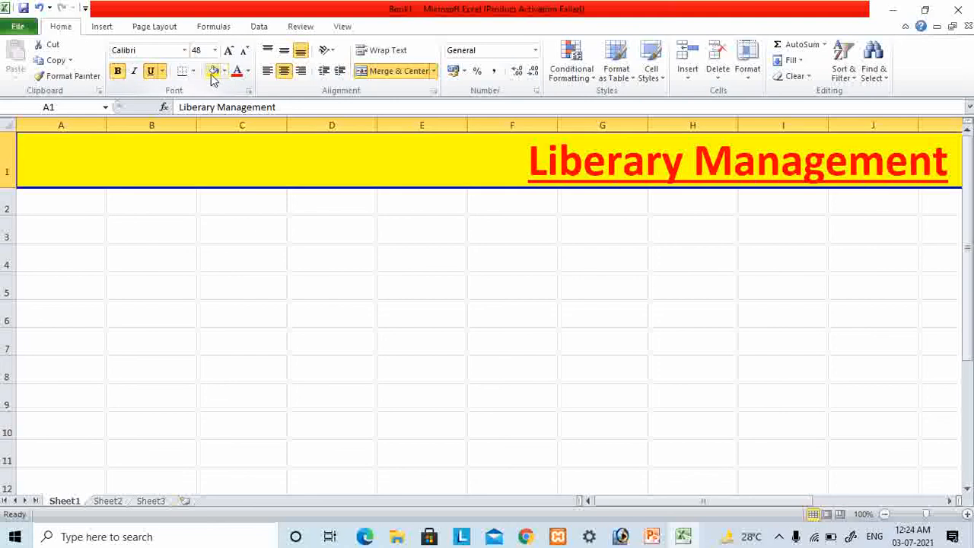
left_click(299, 241)
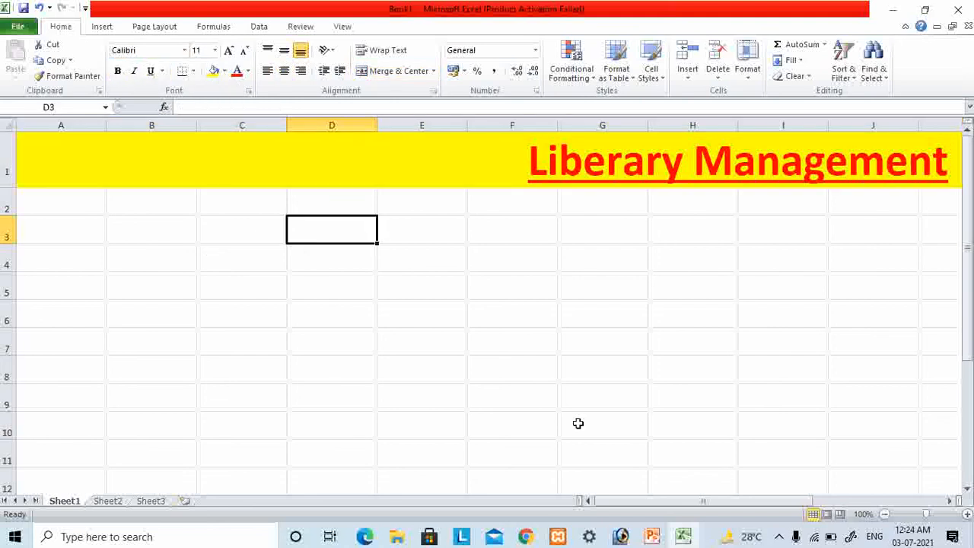
- Apply All Borders to the range from the title row down to row 20, columns A through P
left_click(886, 515)
left_click(886, 514)
left_click(886, 514)
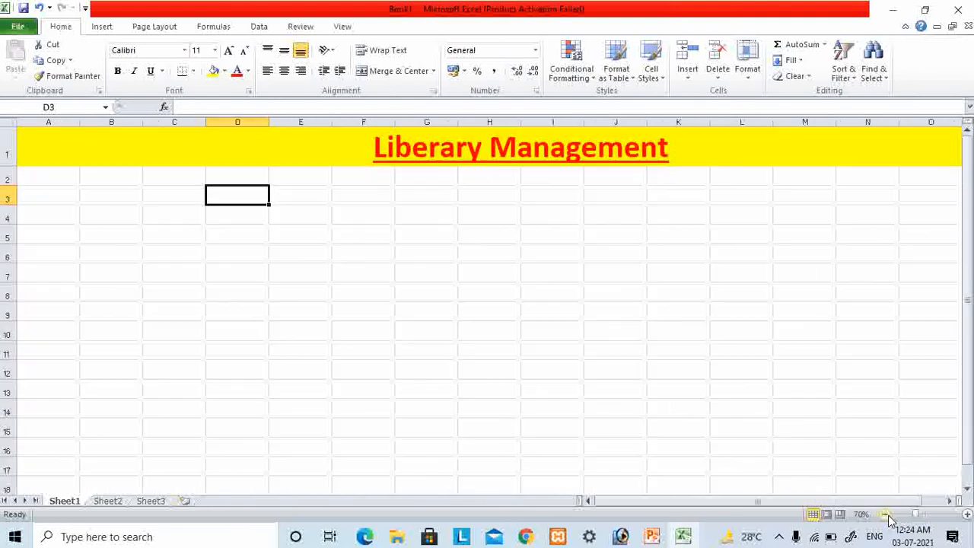
left_click(886, 515)
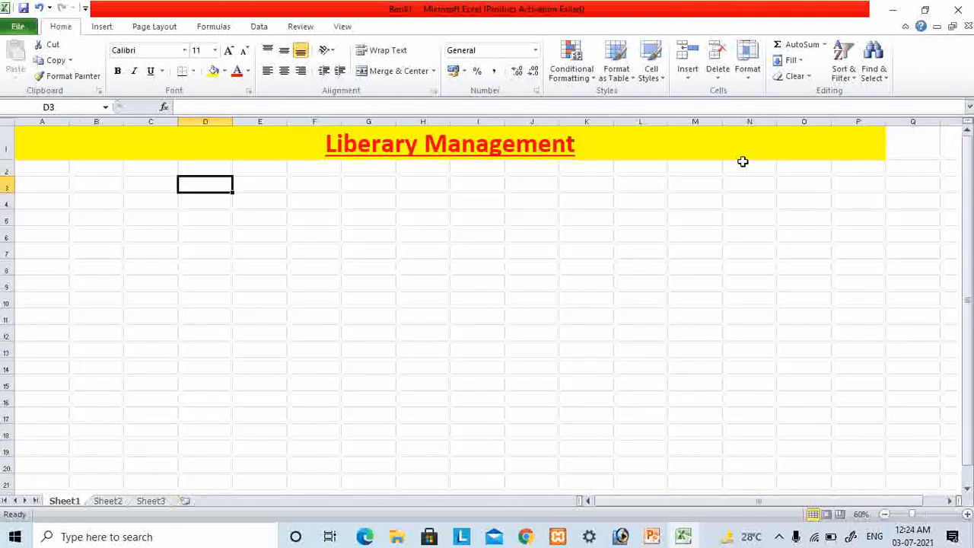
left_click(687, 157)
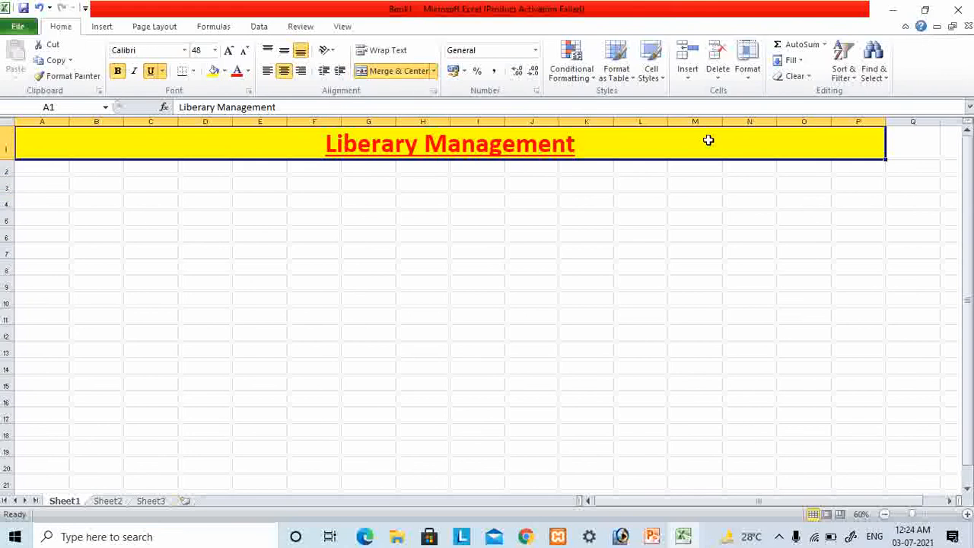
left_click_drag(708, 141, 736, 461)
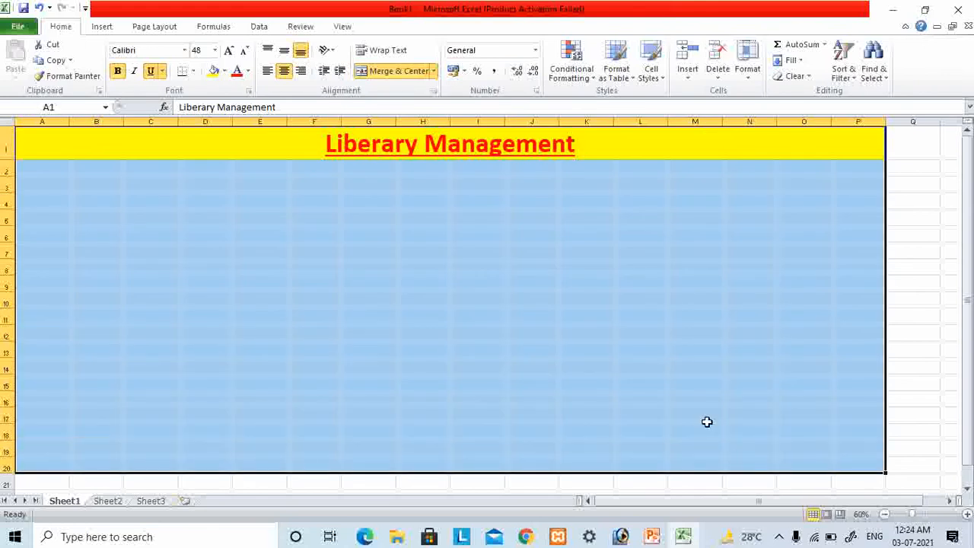
left_click(194, 72)
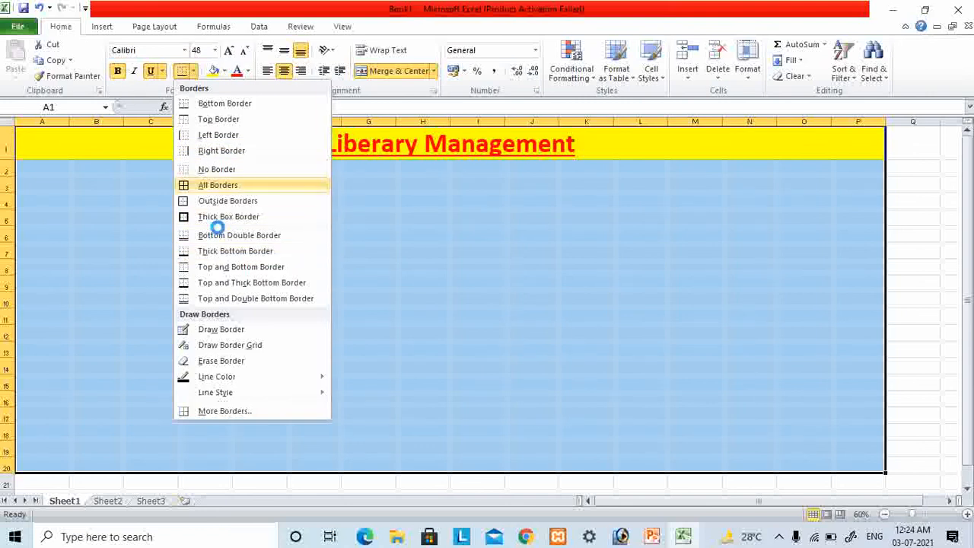
left_click(215, 187)
left_click(471, 284)
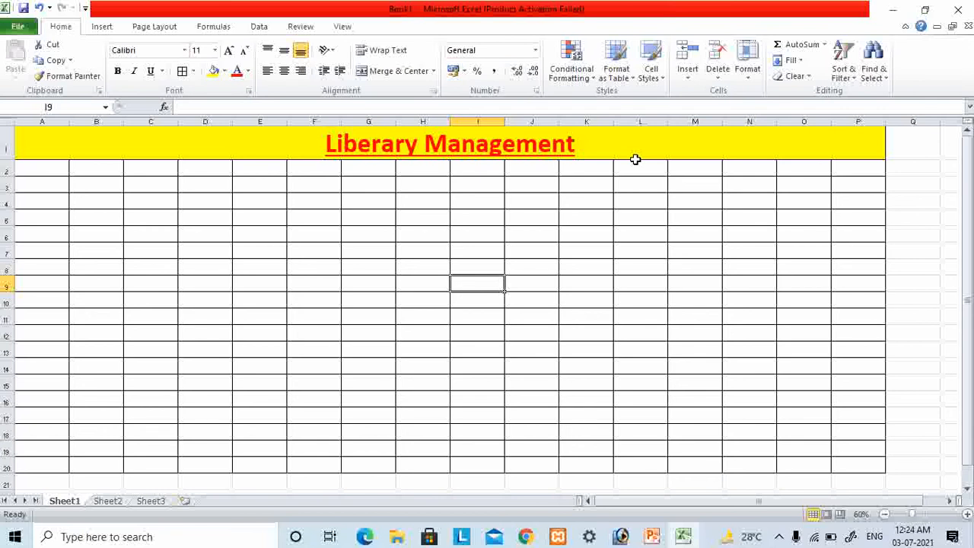
- Enter the column header "S.No" in cell A2 below the title
left_click(216, 157)
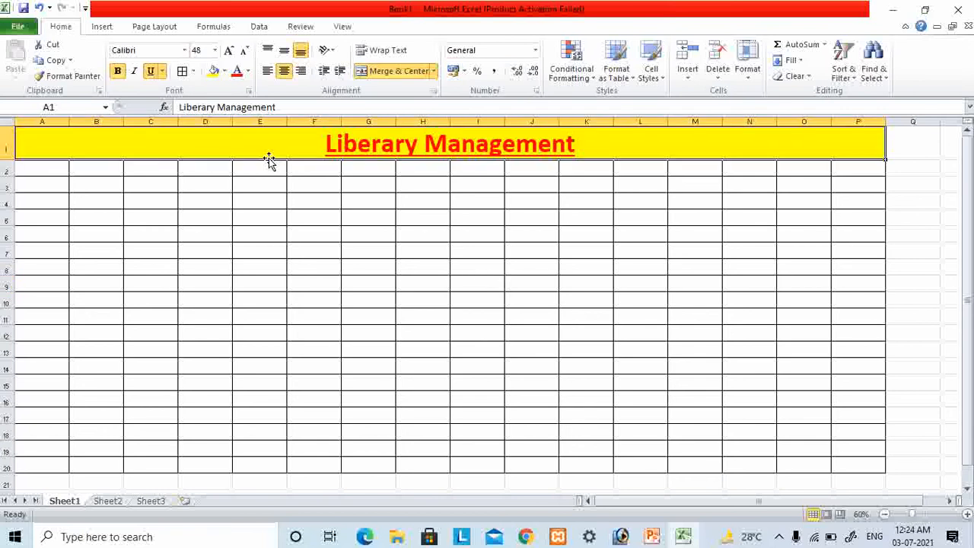
left_click(42, 171)
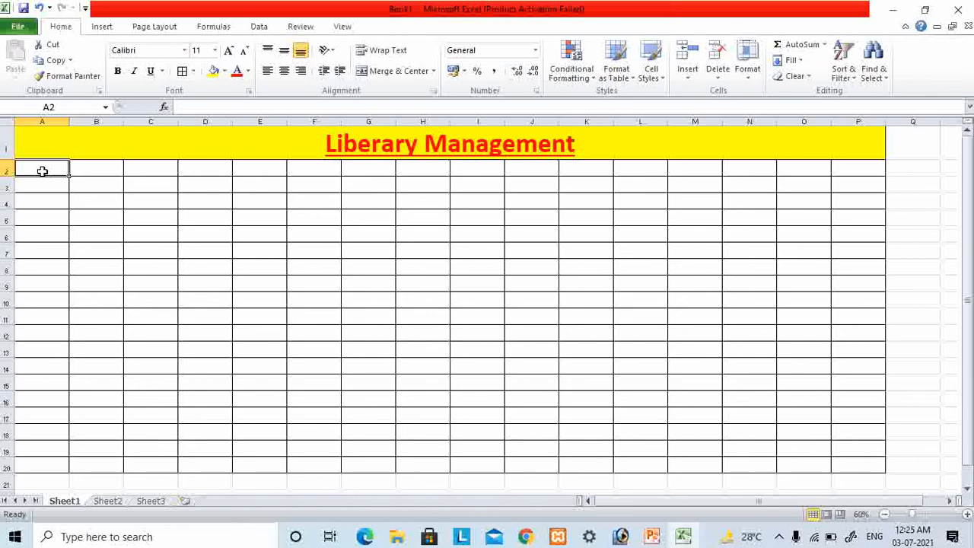
type("S.No")
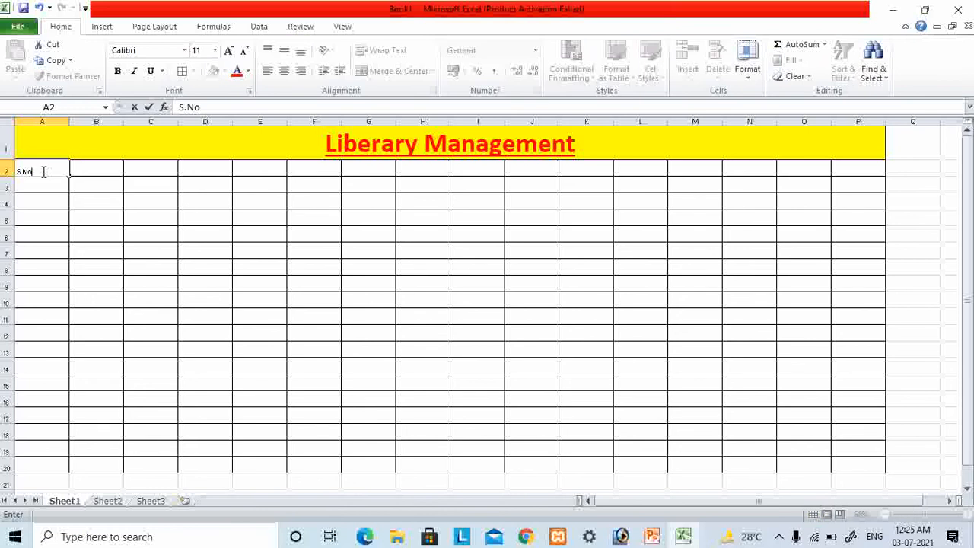
key("Tab")
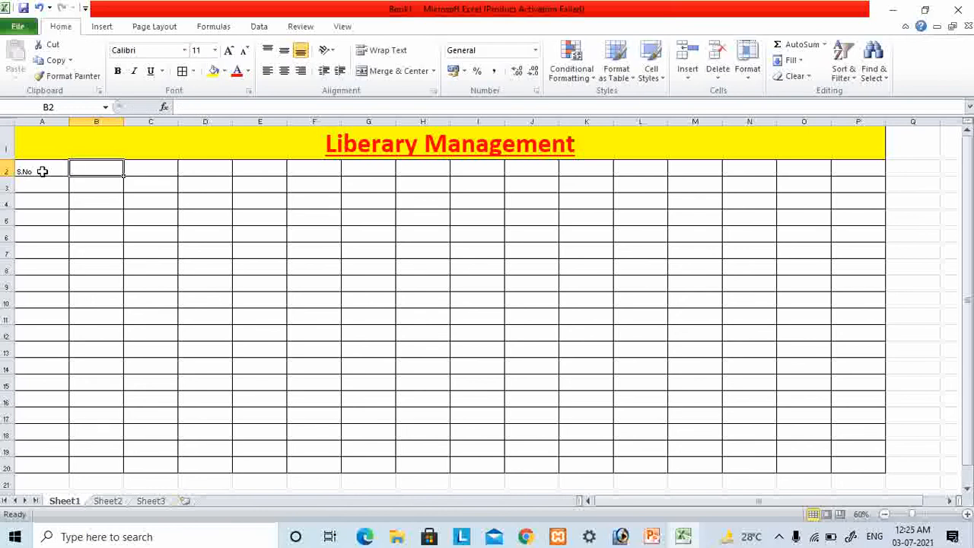
- Make the S.No header in A2 bold at font size 20 and center it horizontally and vertically
left_click(42, 171)
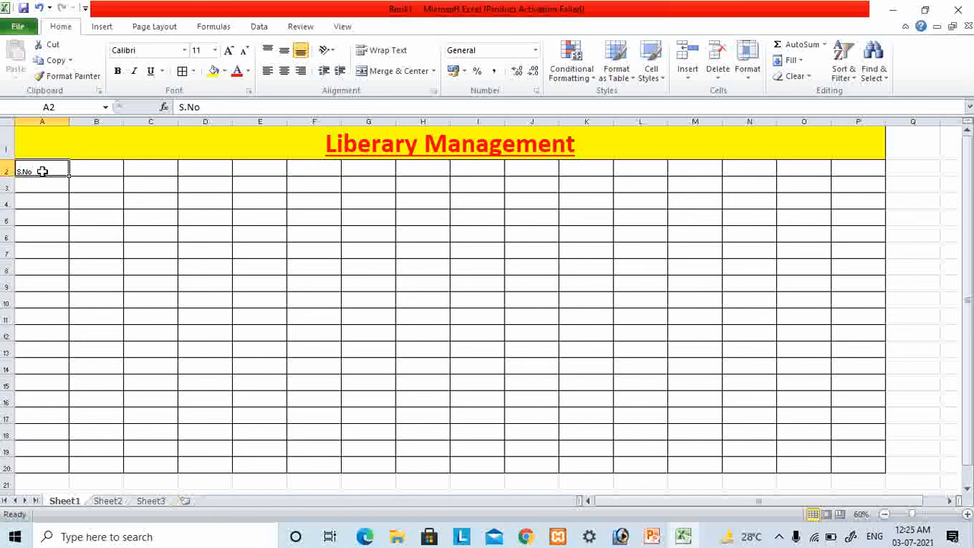
left_click(118, 71)
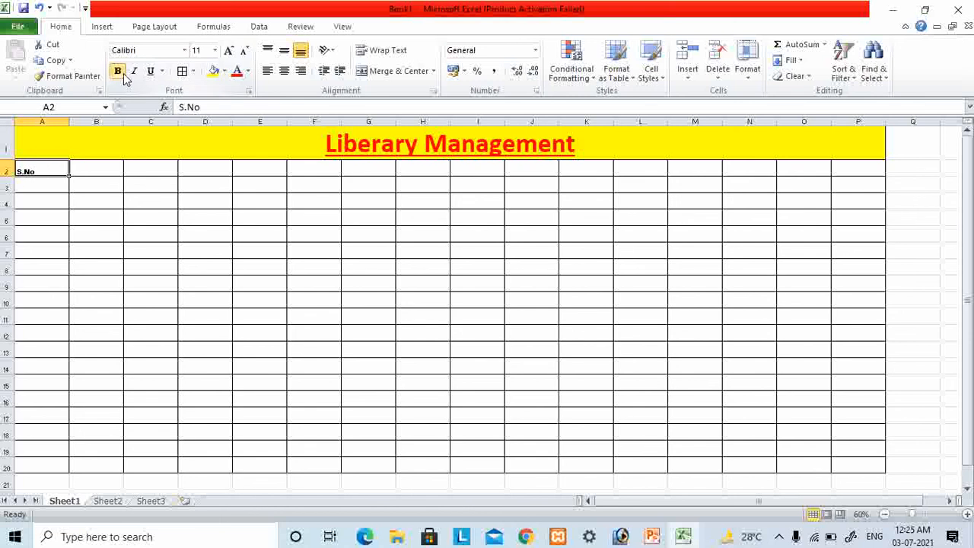
left_click(228, 50)
left_click(228, 50)
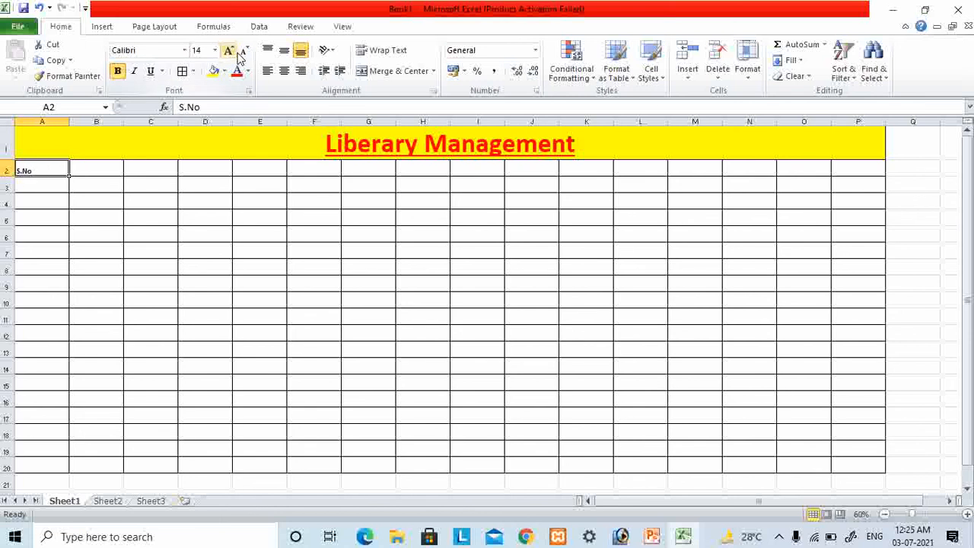
left_click(230, 50)
left_click(230, 51)
left_click(232, 51)
left_click(284, 70)
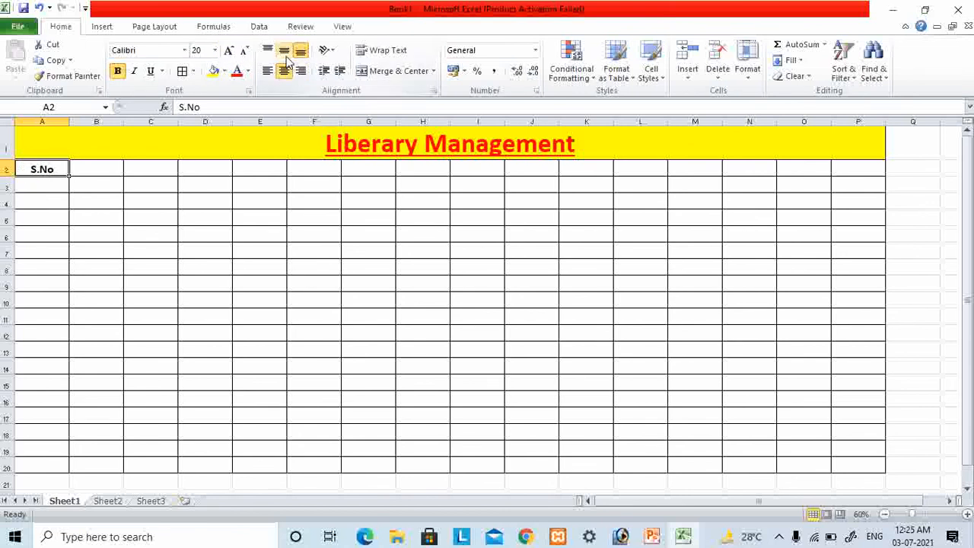
left_click(284, 51)
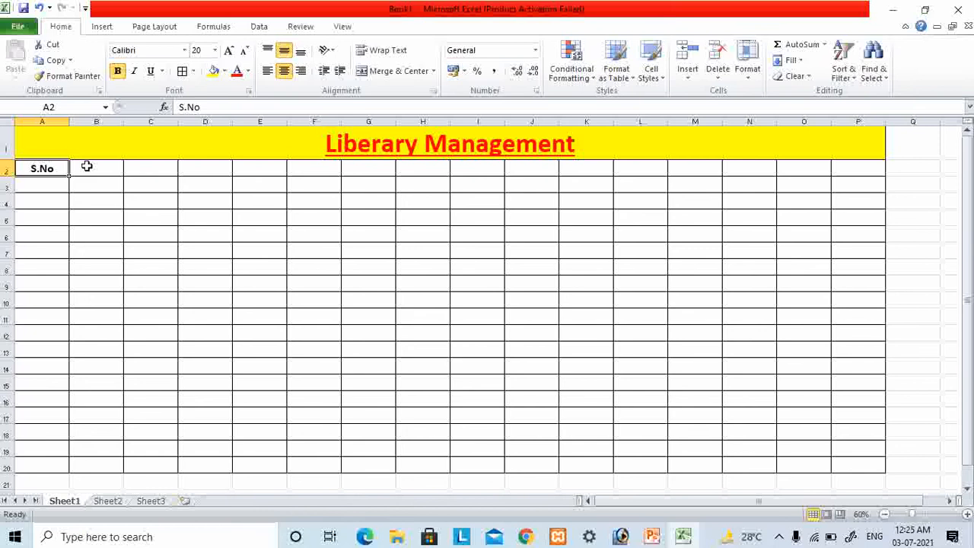
- Fill A2 with light green and copy its formatting to the whole table range A2:P20 with Format Painter
left_click(224, 71)
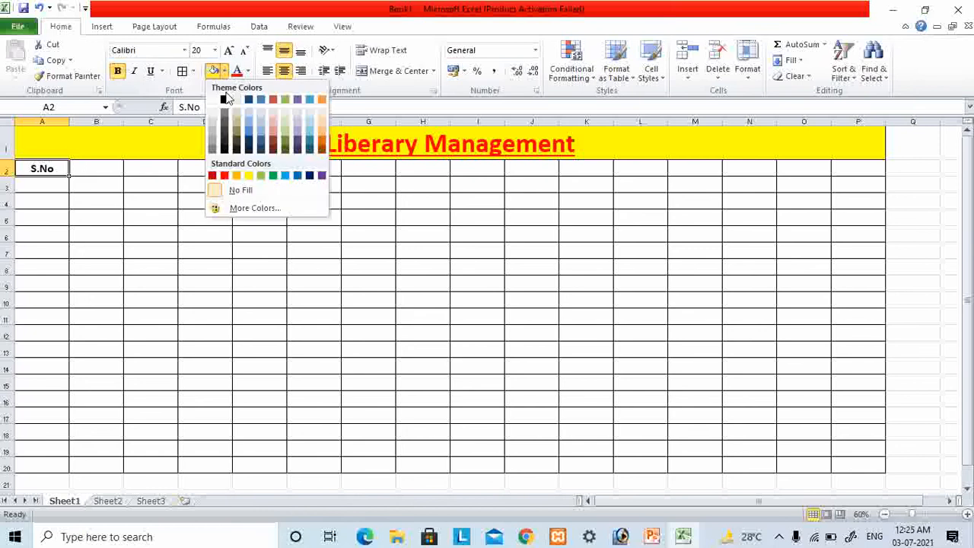
left_click(261, 175)
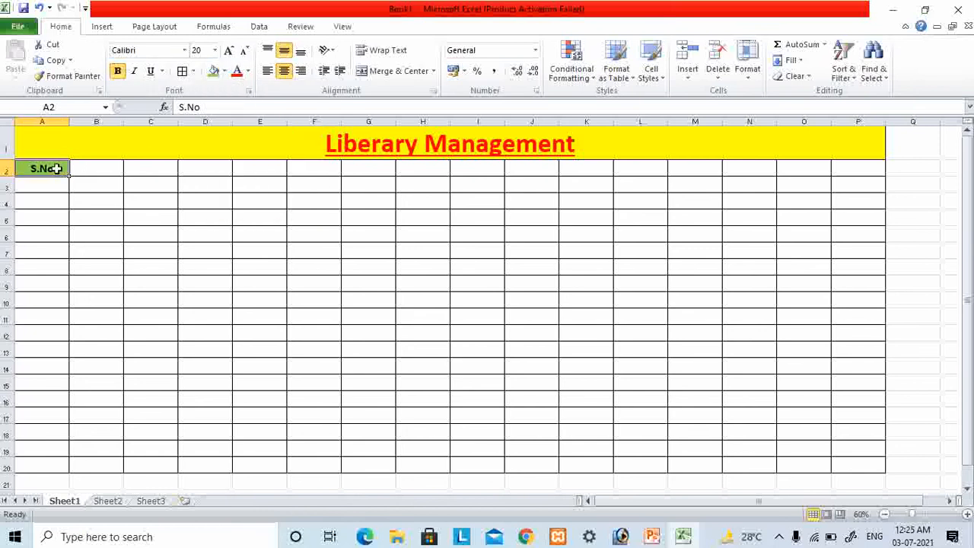
left_click(68, 76)
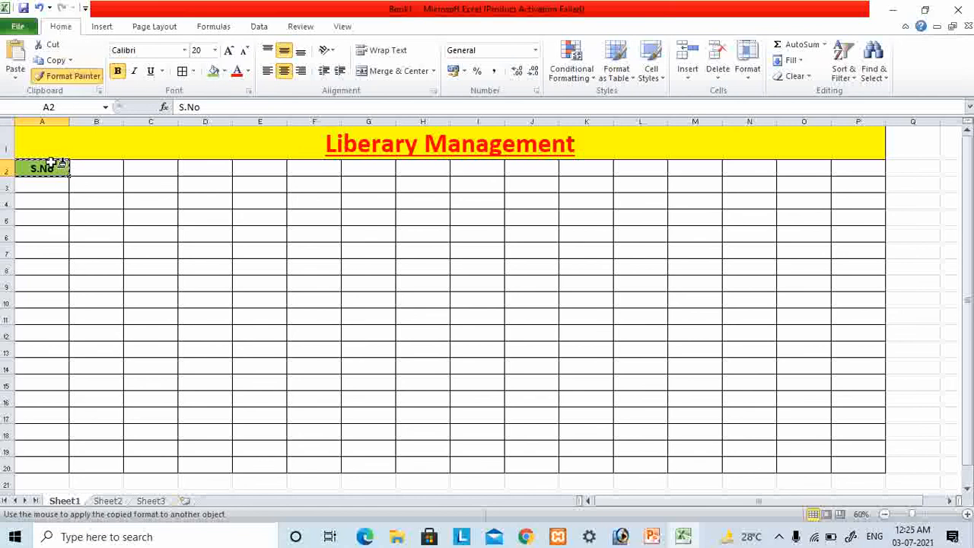
mouse_move(60, 164)
left_mouse_down()
mouse_move(853, 313)
mouse_move(852, 466)
left_mouse_up()
left_click(305, 255)
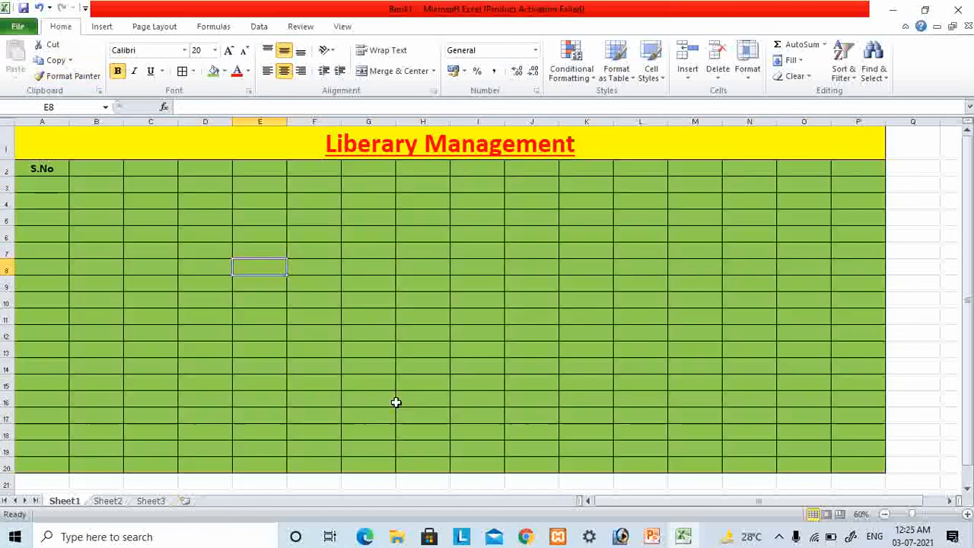
- Increase the font size of the header in A2 to 22 and try the wording "Sr.No" before restoring "S.No"
left_click(61, 169)
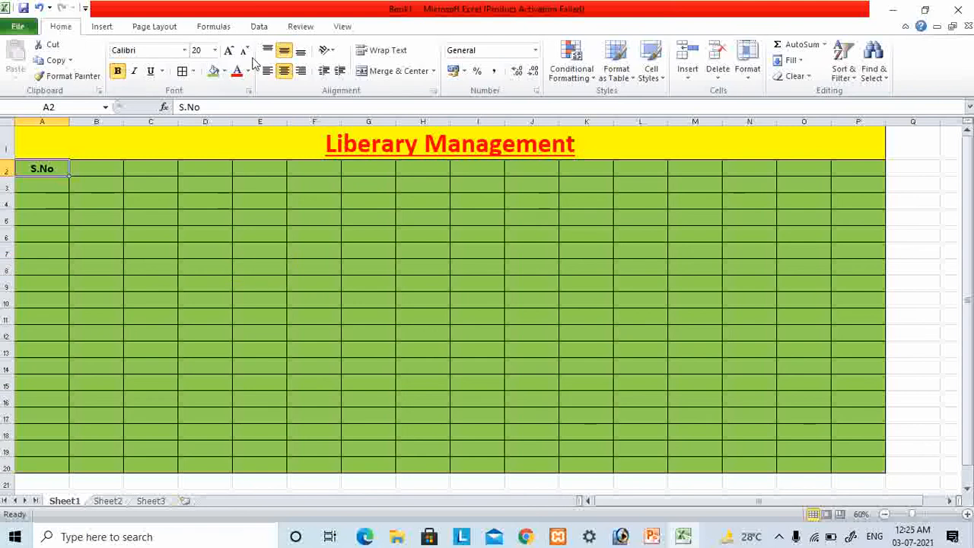
left_click(229, 51)
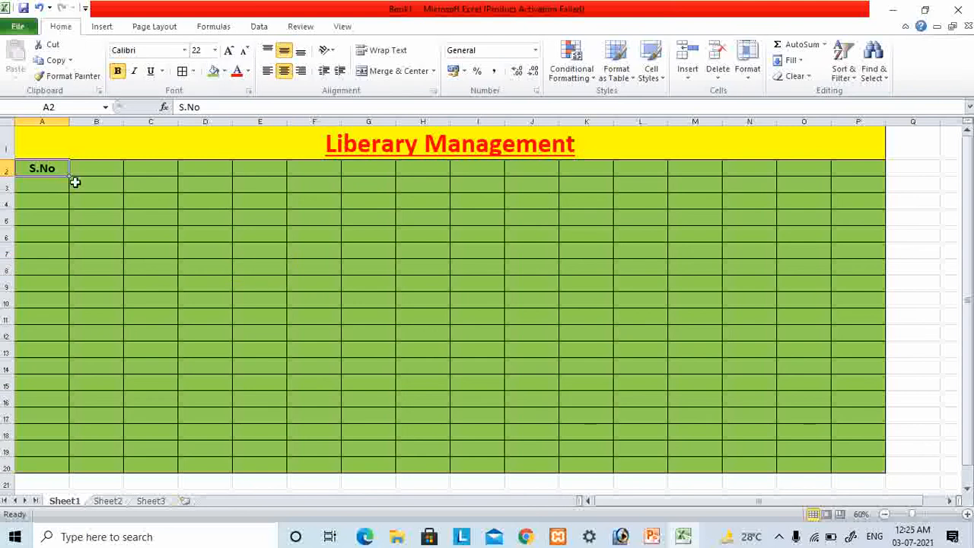
left_click(183, 107)
type("r")
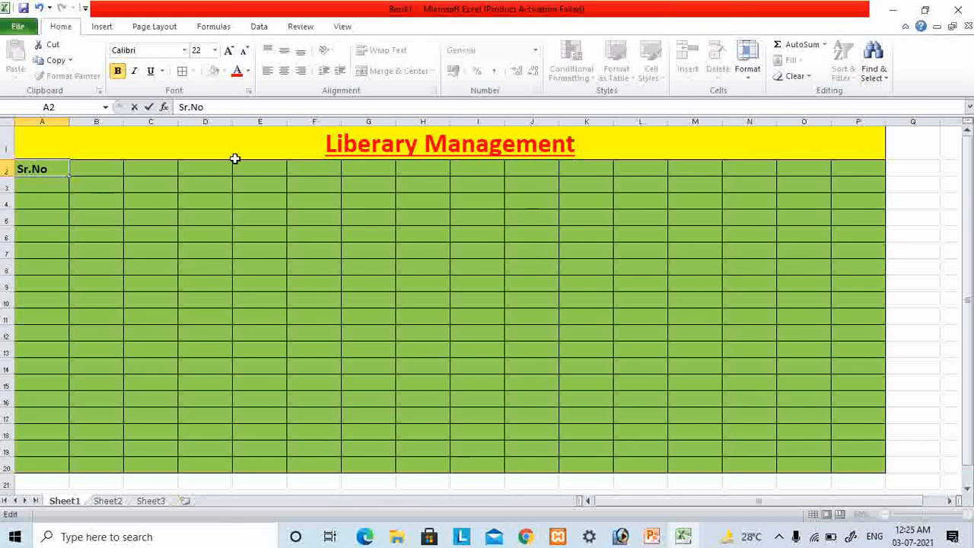
key("BackSpace")
left_click(83, 183)
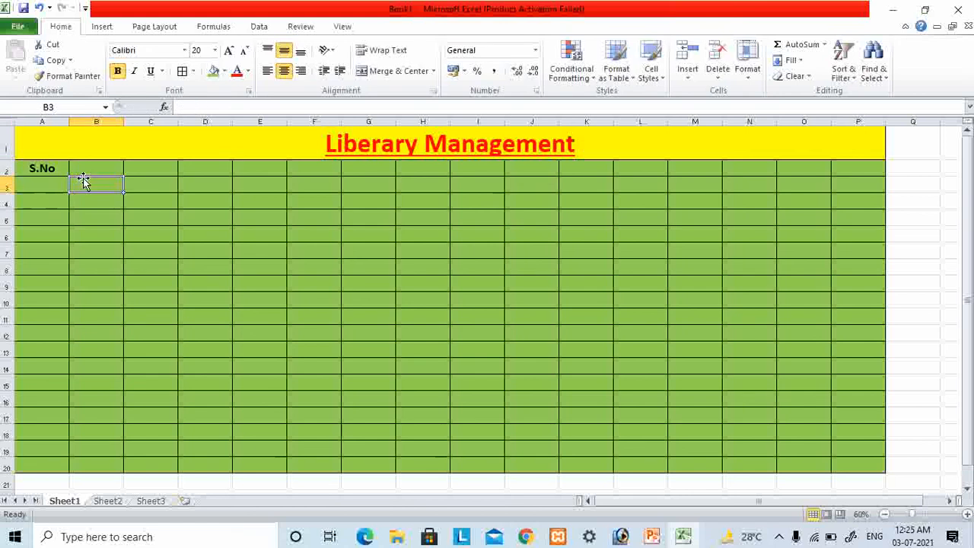
- Enter the header "Student Name" in B2 and autofit column B to its text
left_click(106, 168)
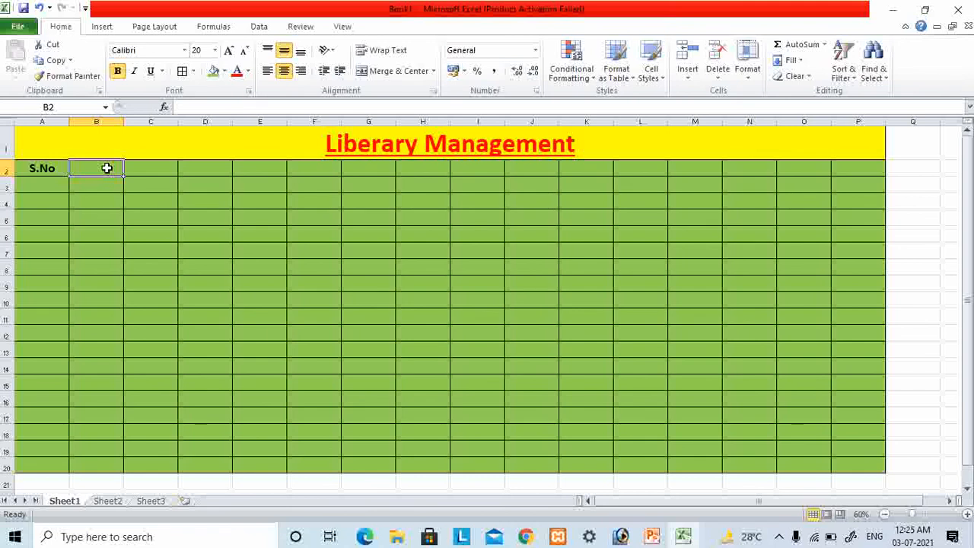
type("Stud")
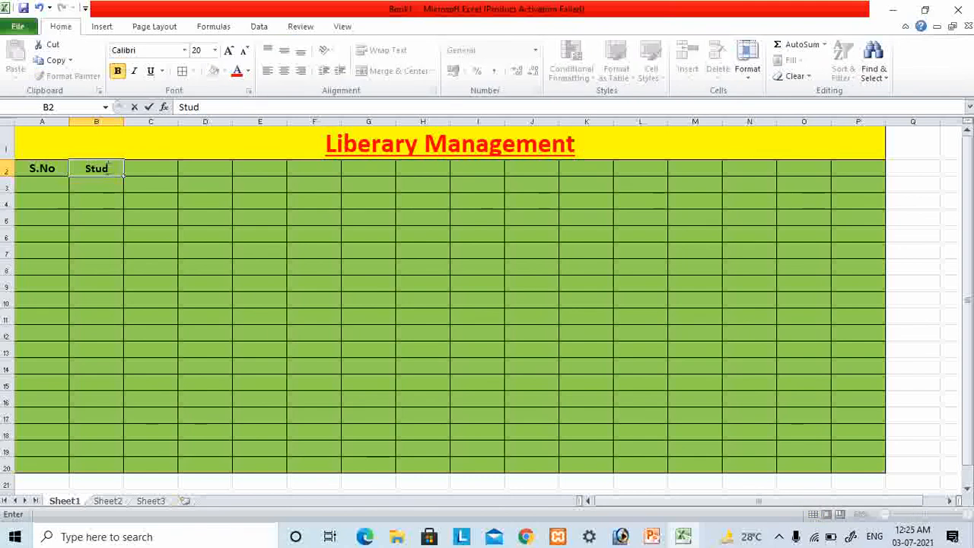
type("ent Na")
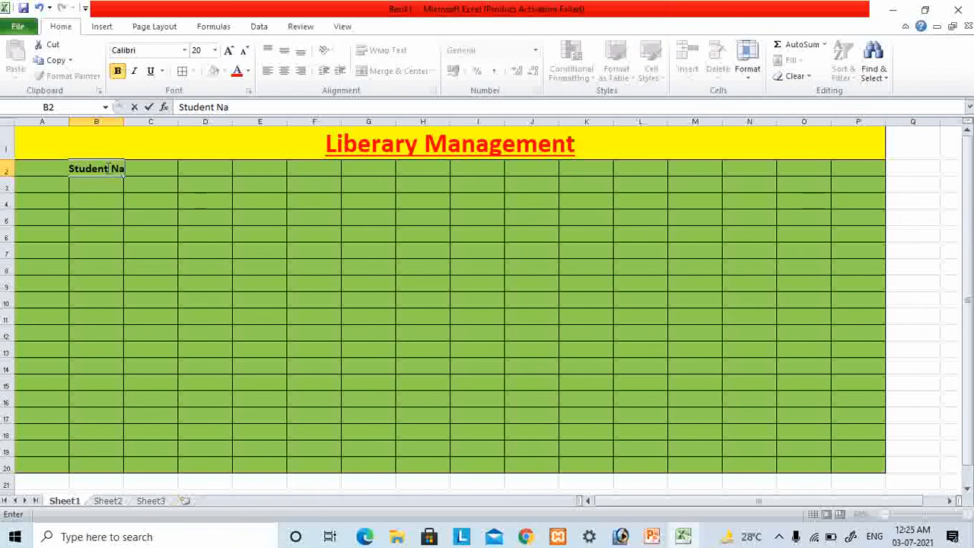
type("me")
left_click(97, 250)
left_click(98, 168)
double_click(124, 120)
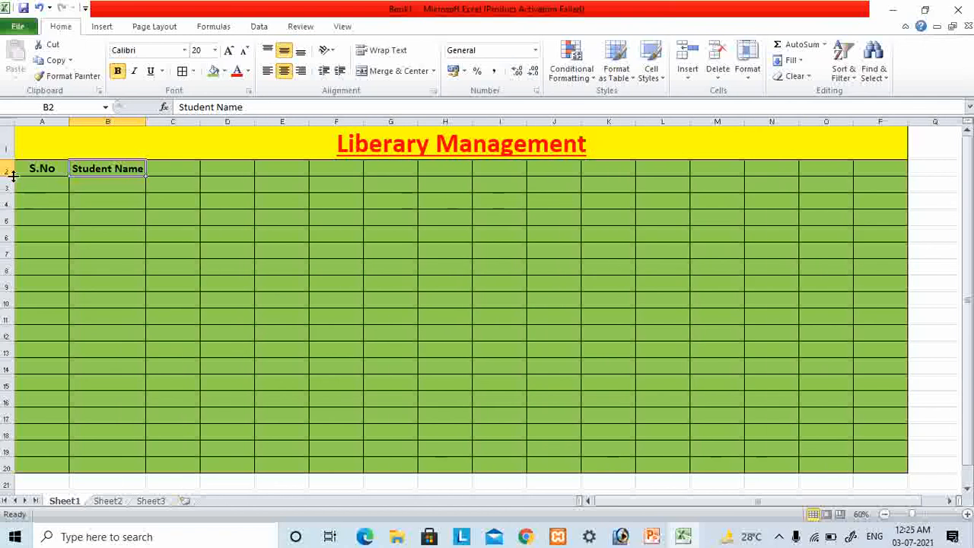
- Enter the header "Class" in cell C2
left_click(194, 172)
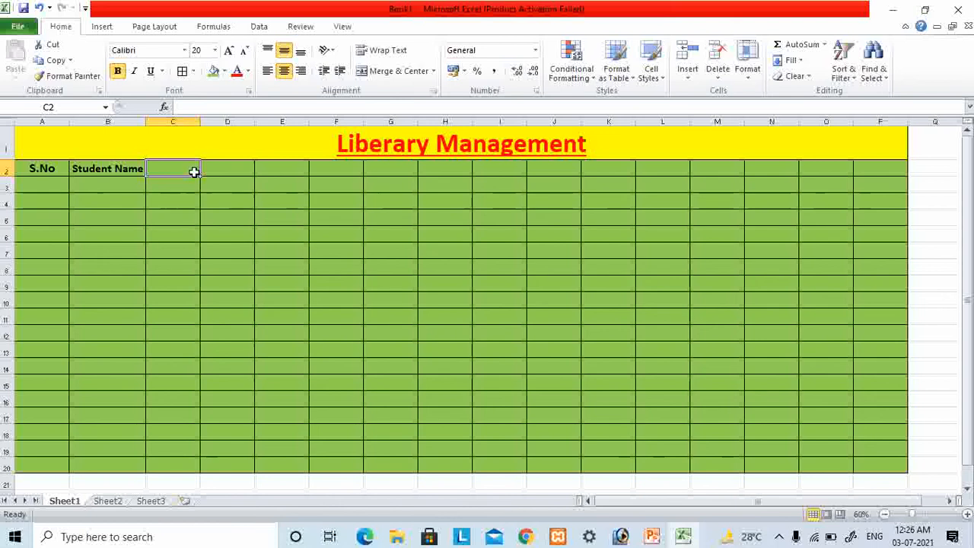
type("Class")
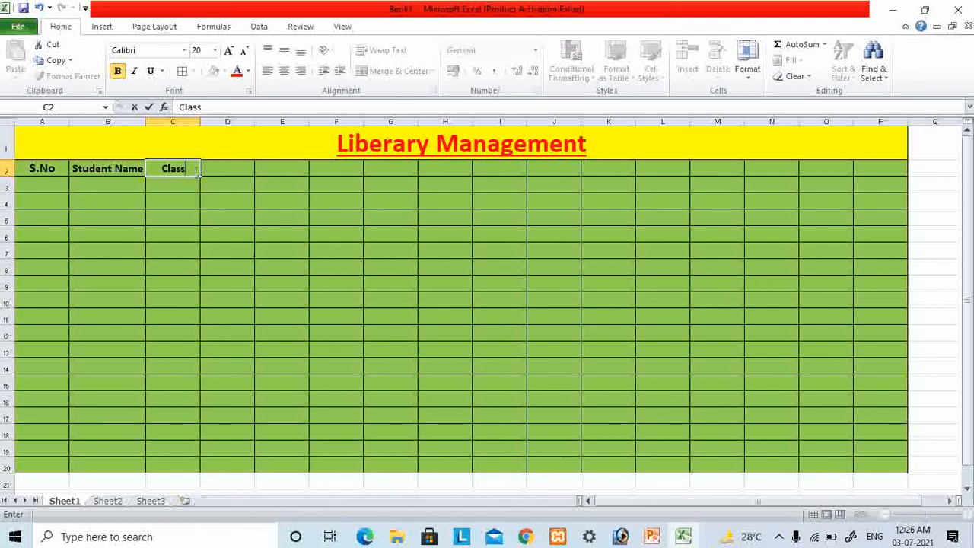
key("Tab")
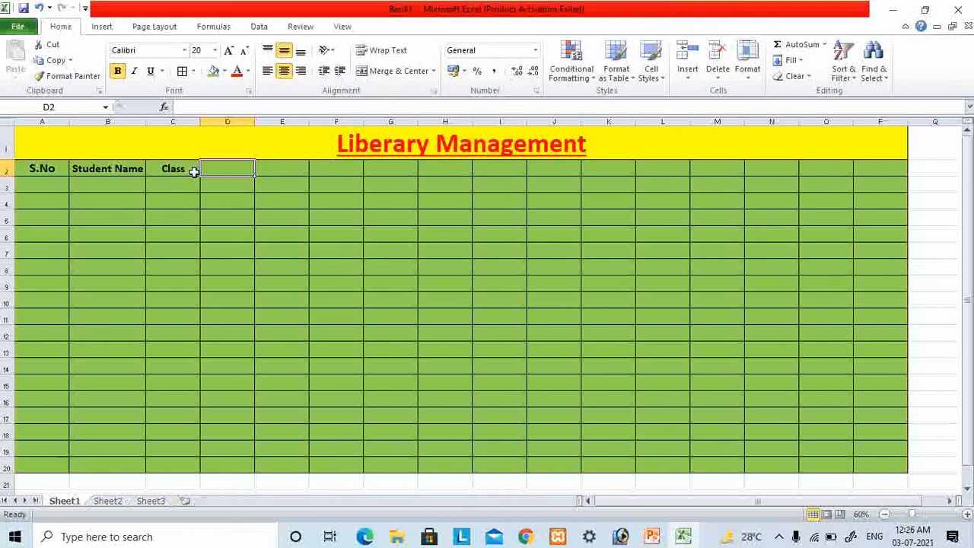
left_click(194, 172)
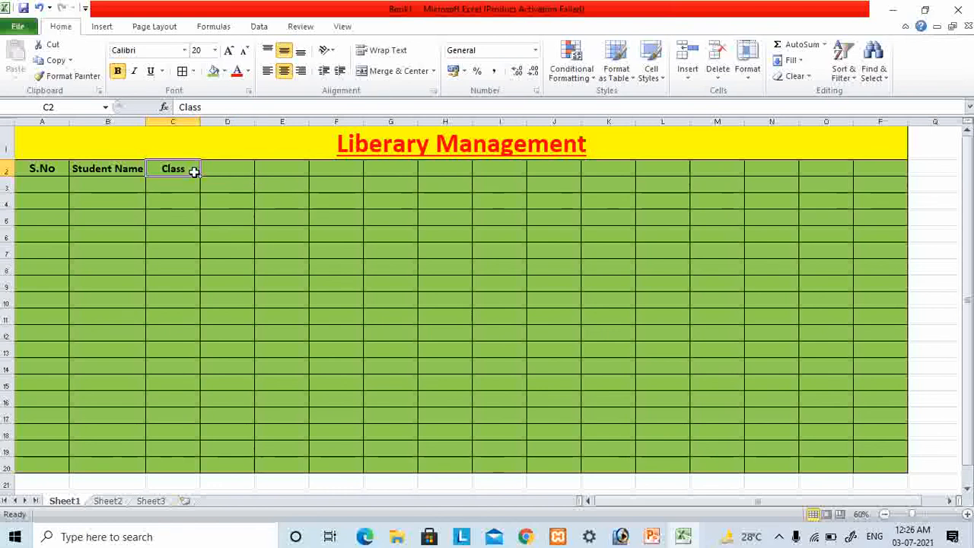
key("Tab")
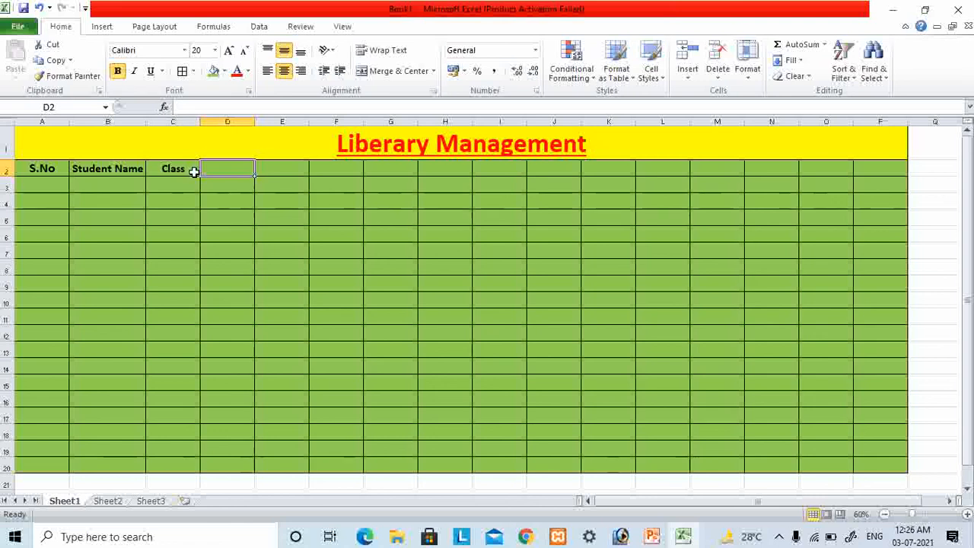
- Enter the subject headers "Hindi" in D2 and "English" in E2
type("H")
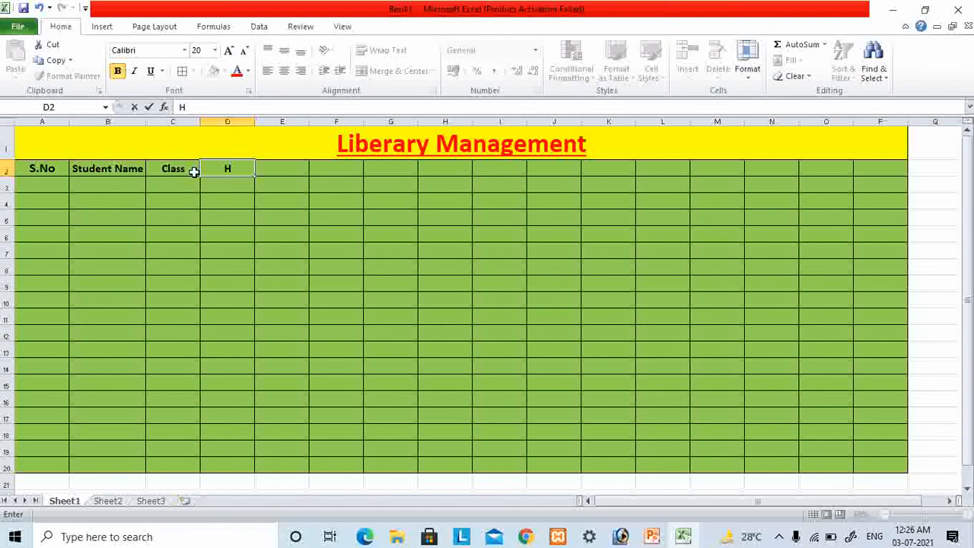
type("indi")
key("Tab")
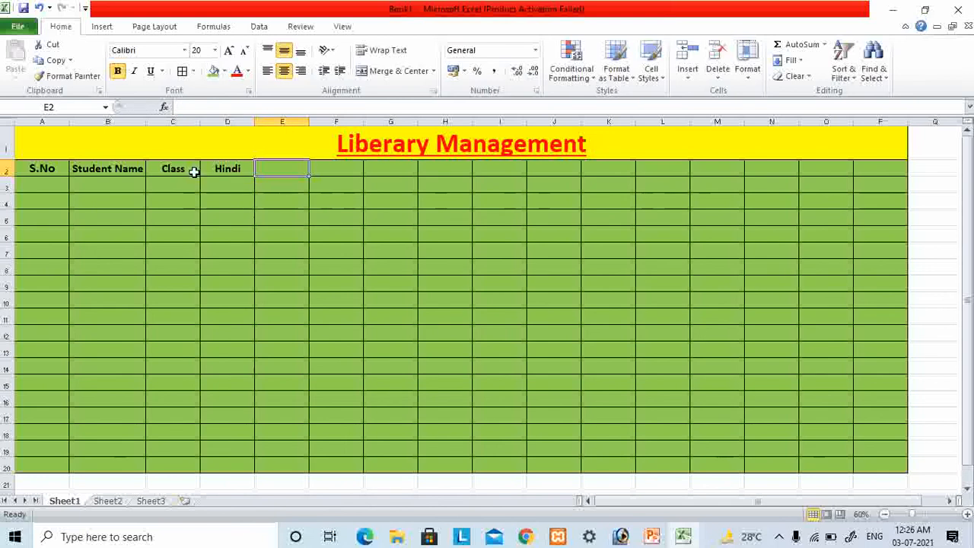
type("English")
key("Tab")
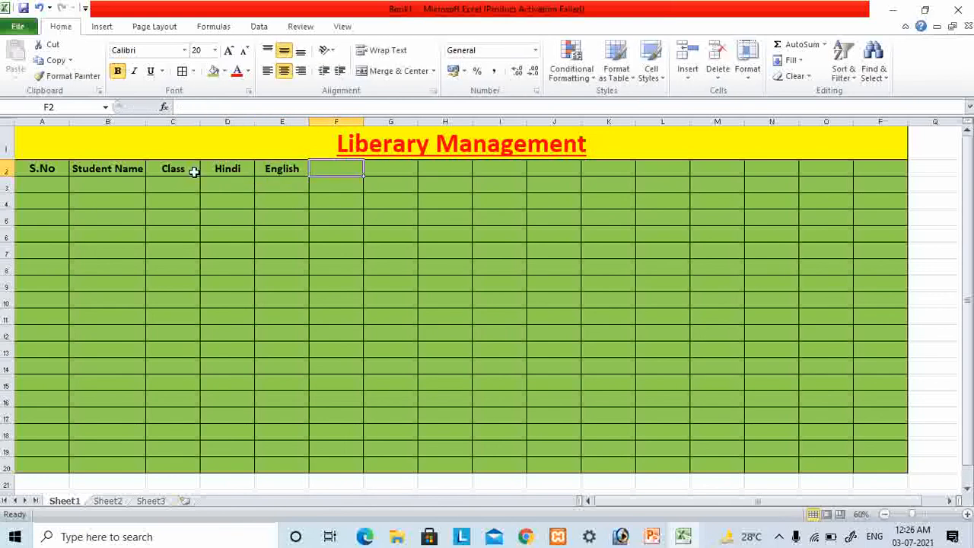
- Enter the subject headers "Science" in F2 and "Math" in G2
type("Sci")
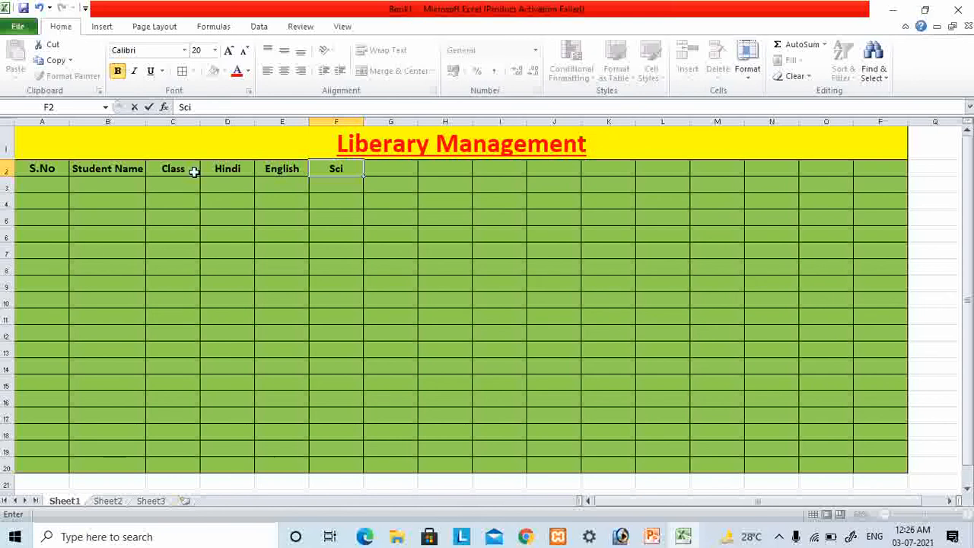
type("ence")
key("Tab")
key("Tab")
key("Left")
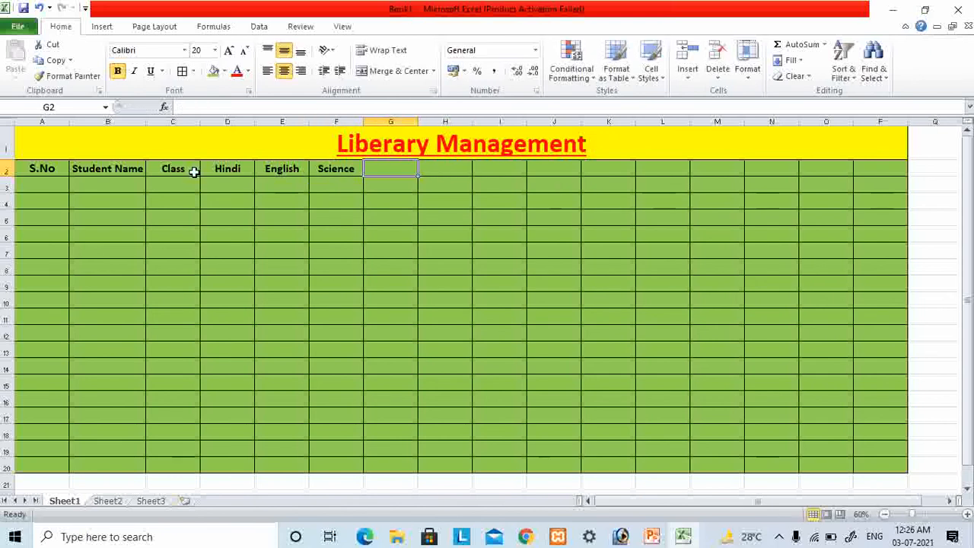
type("Math")
key("Tab")
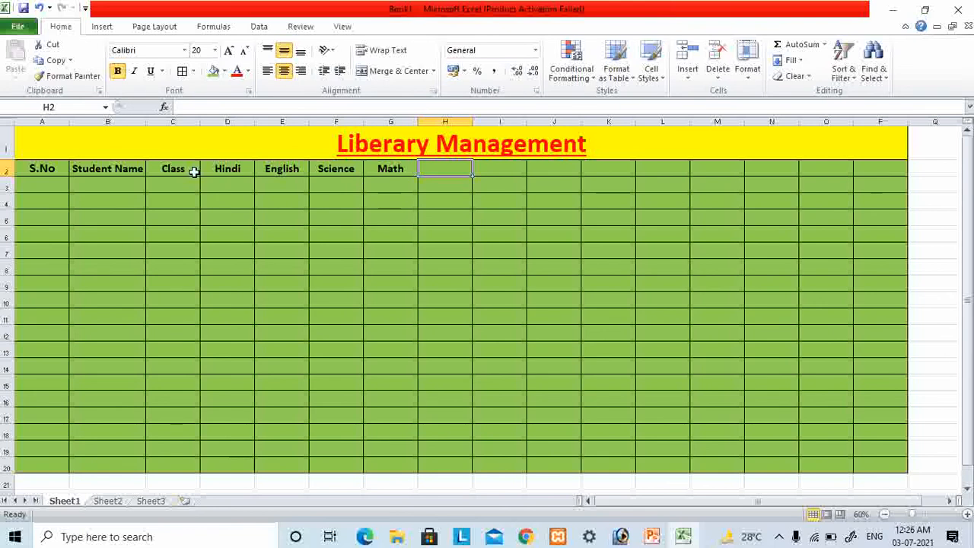
- Enter the subject headers "SST" in H2 and "Drawing" in I2
type("SST")
key("Tab")
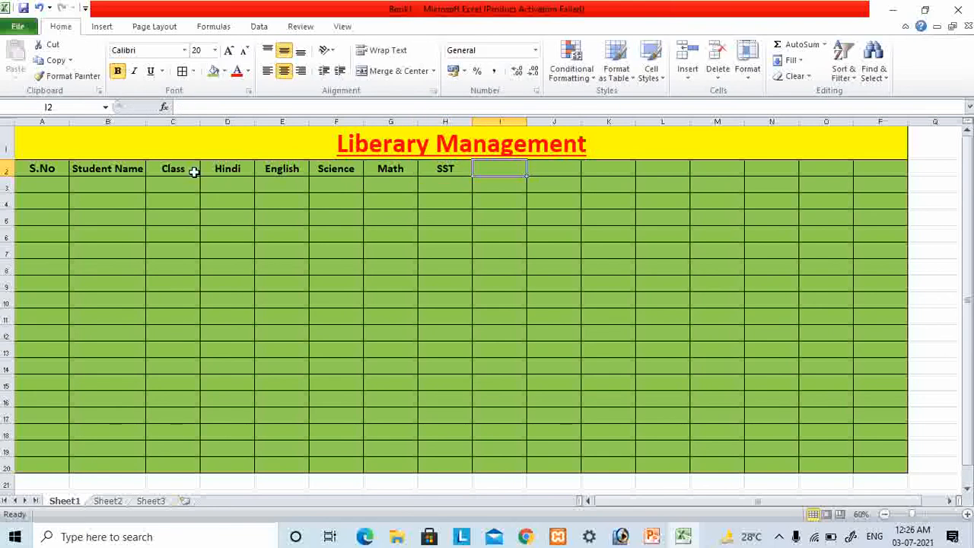
type("Drawing")
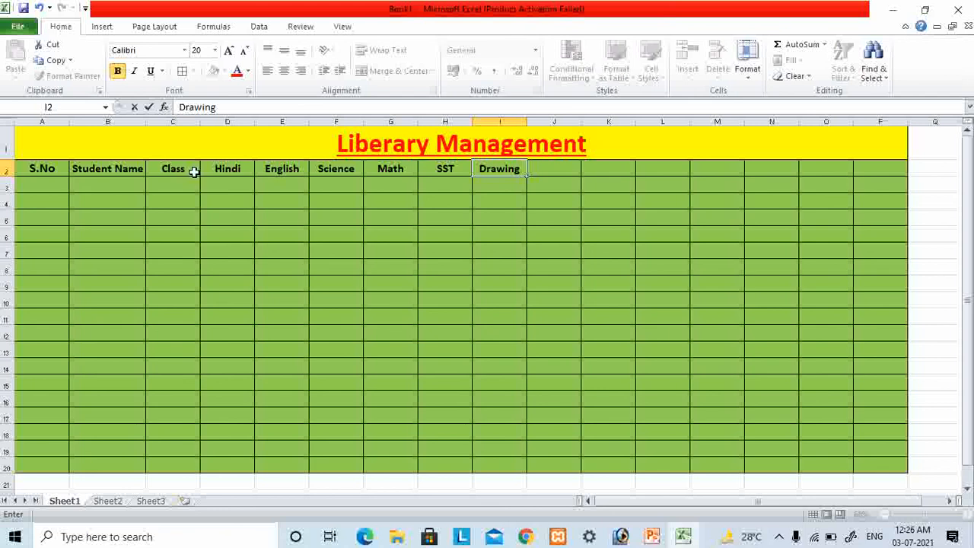
key("ctrl+Return")
- Number the S.No column from 1 to 18 in A3:A20 by entering 1 and 2 and filling the series down
left_click(194, 172)
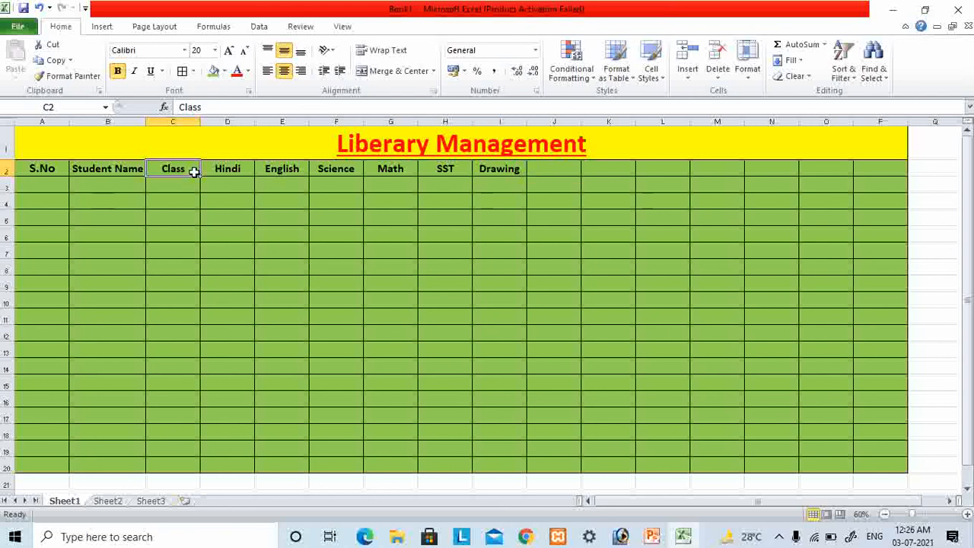
key("Left")
key("Left")
key("Down")
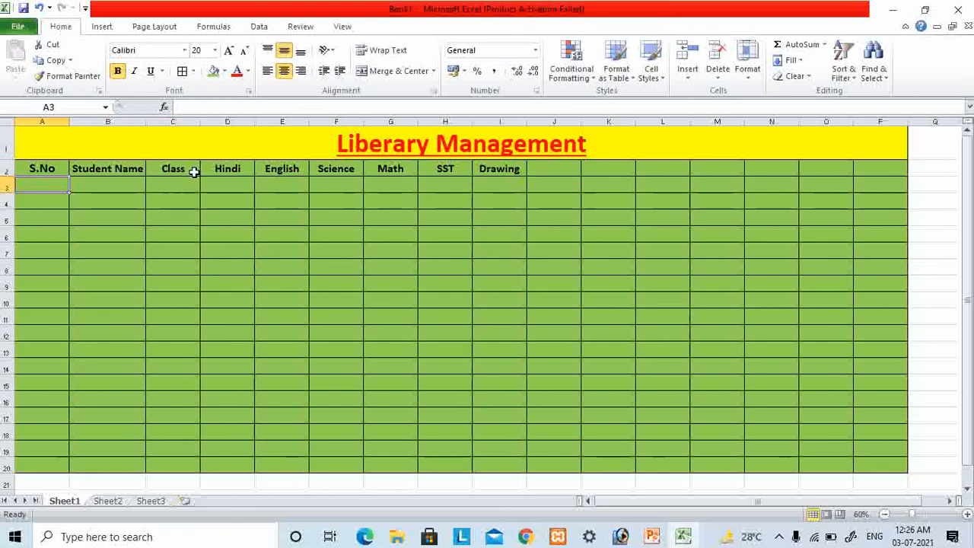
type("1")
key("Return")
type("2")
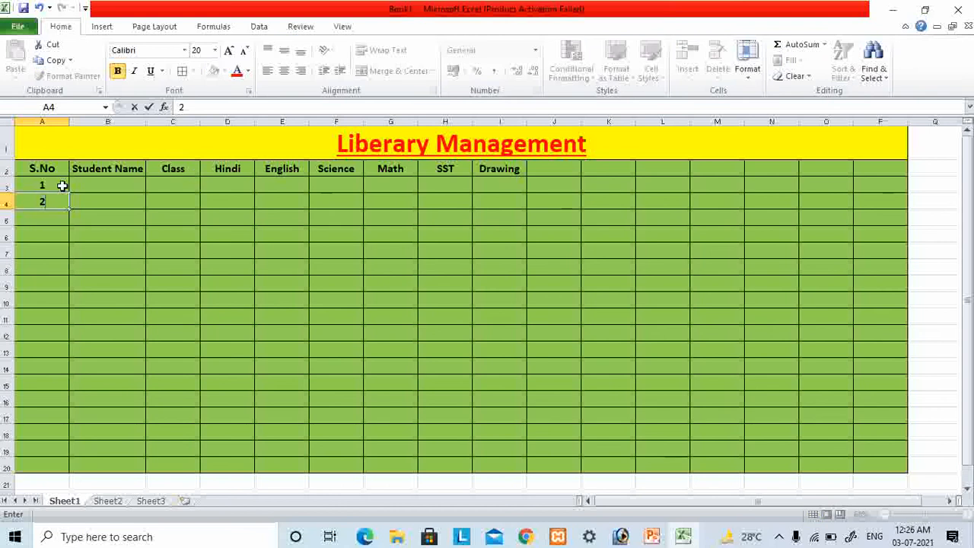
left_click_drag(63, 185, 54, 466)
left_click(141, 281)
- Enter the first three students' names in cells B3 to B5 of the Student Name column
left_click(95, 184)
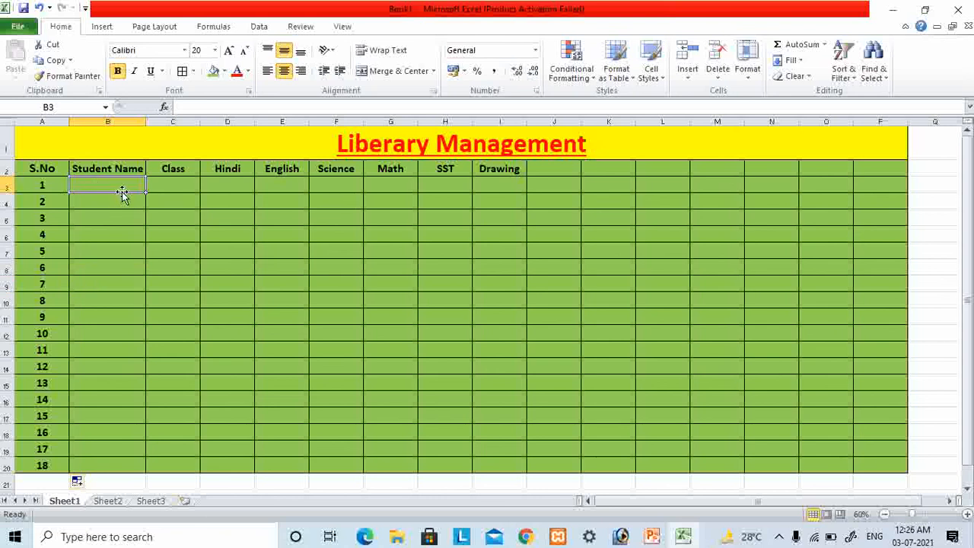
type("Ram")
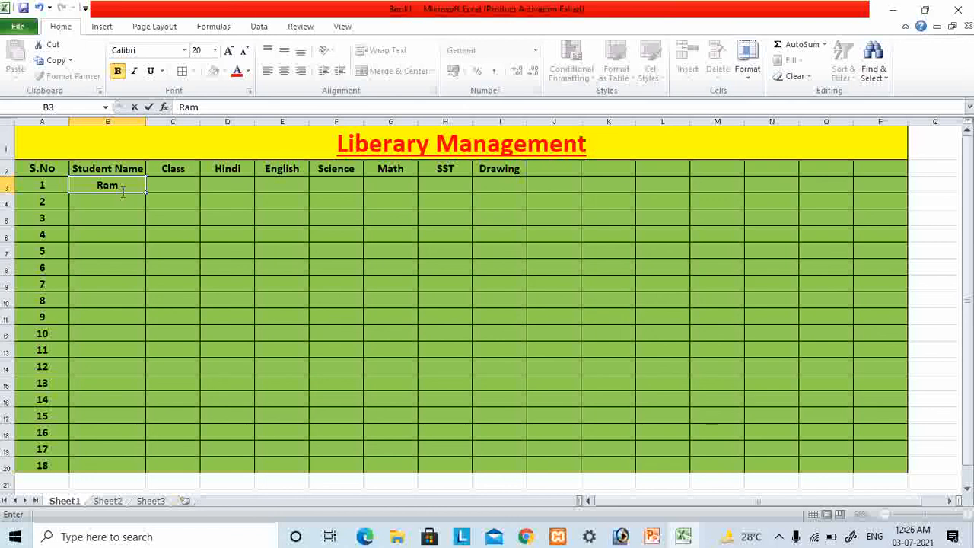
key("Return")
type("S")
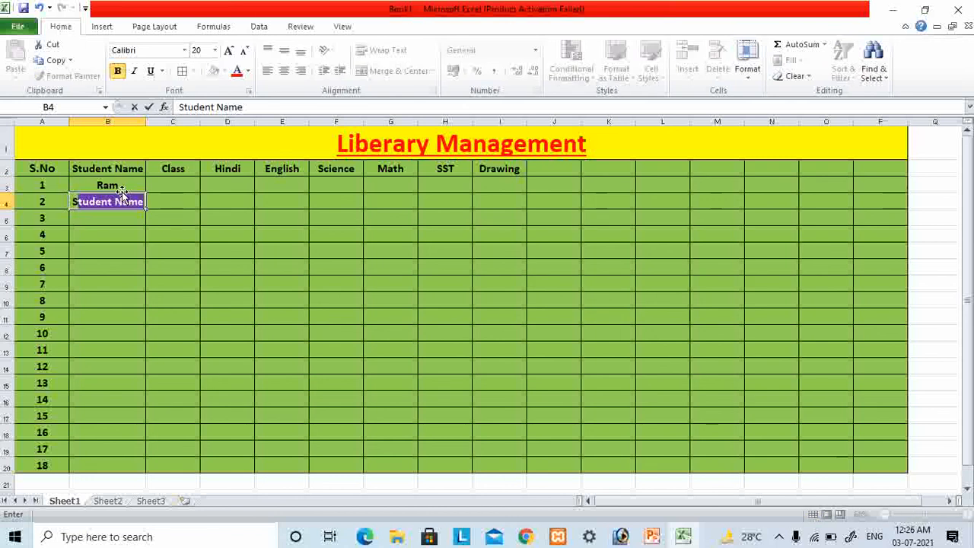
type("hyam")
key("Return")
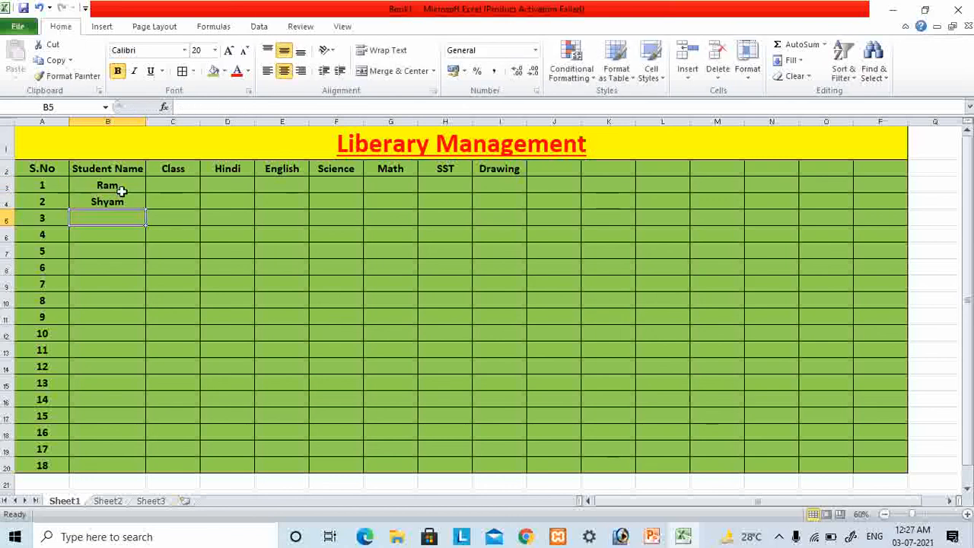
type("Ghyanshta")
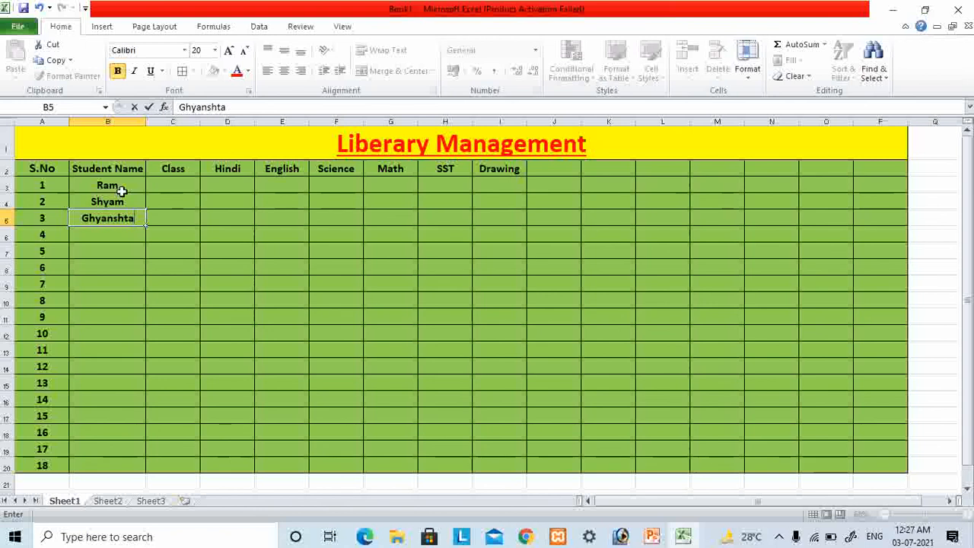
key("BackSpace")
key("BackSpace")
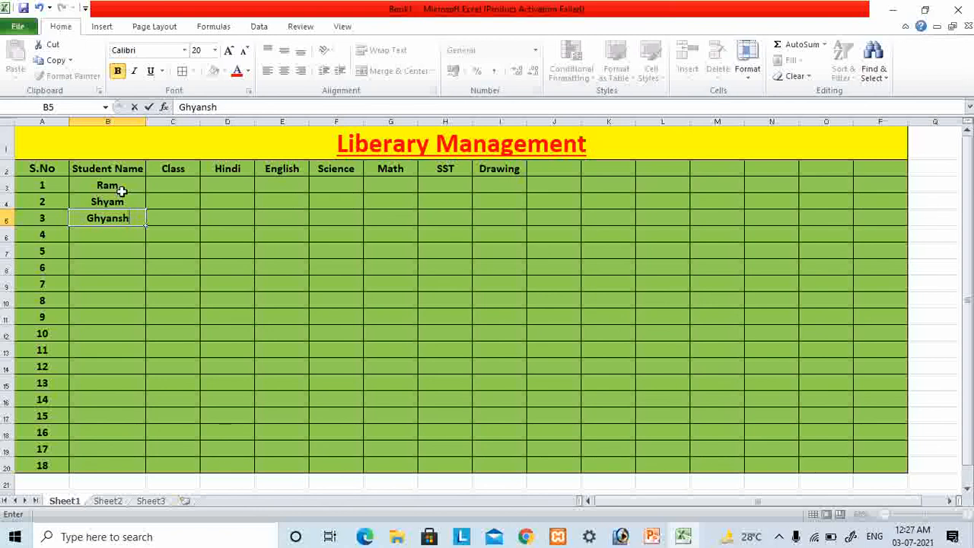
type("yam")
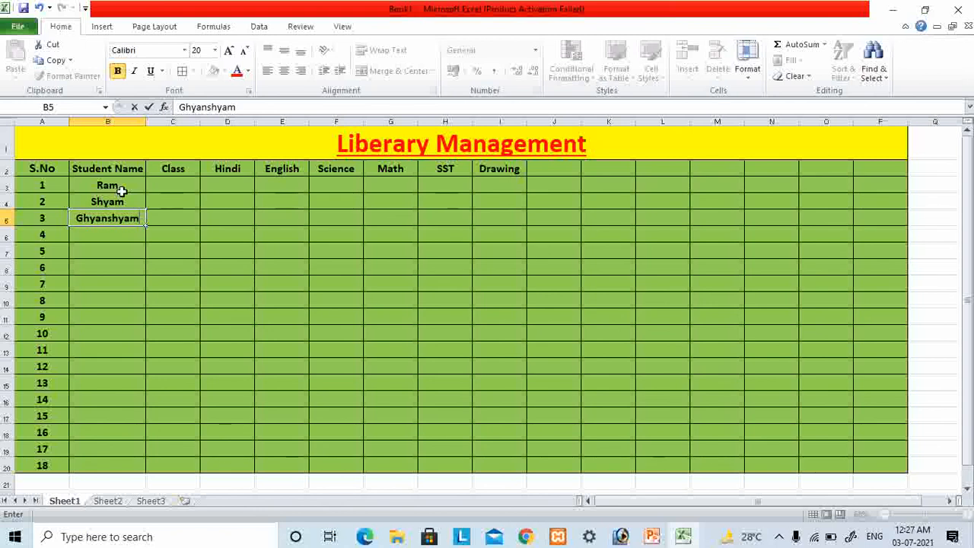
key("Return")
- Enter the names of students 4 to 6 in cells B6 to B8
type("m")
key("BackSpace")
type("Mohan")
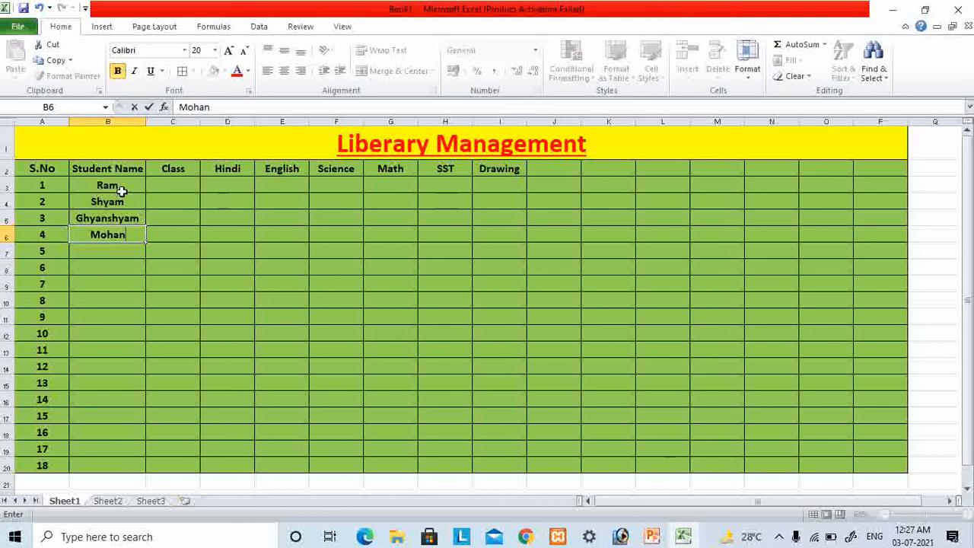
key("Return")
type("Sohan")
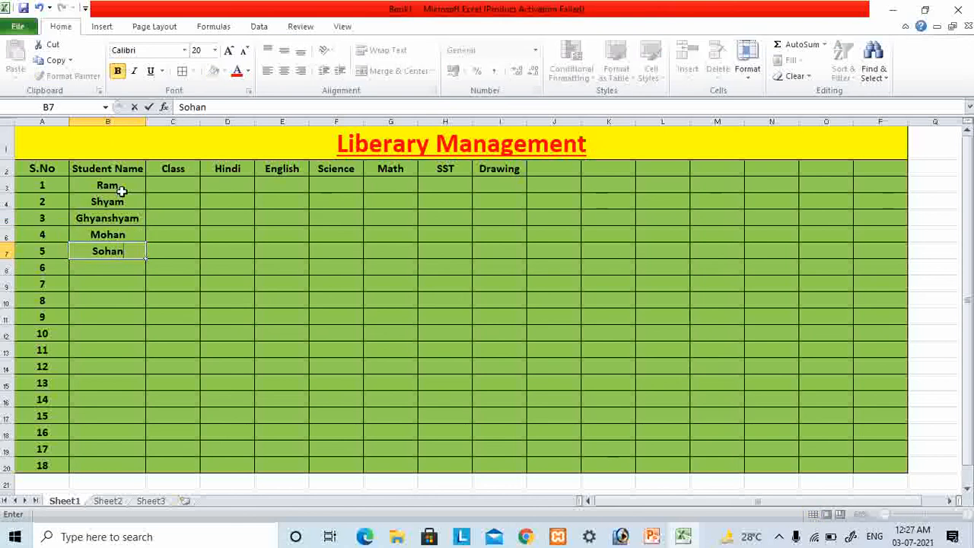
key("Return")
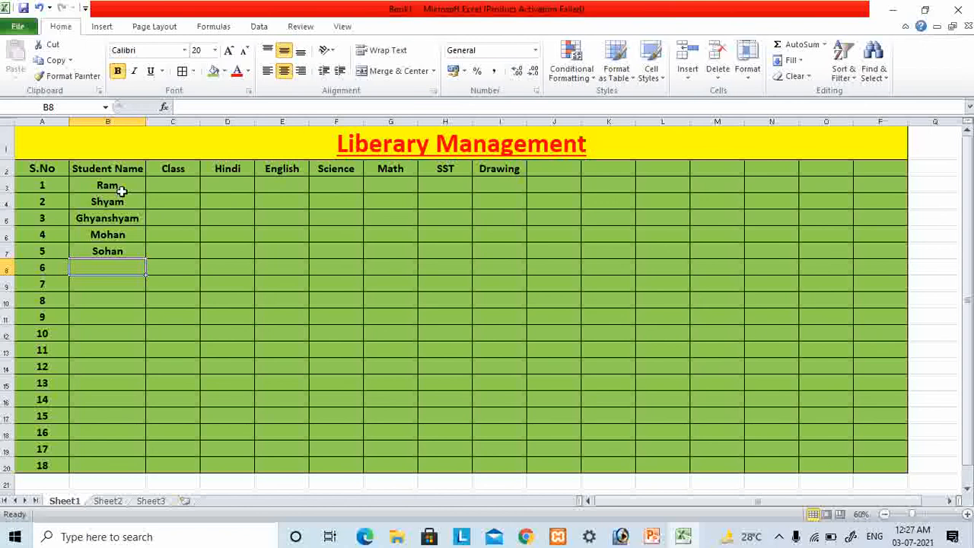
type("Rohan")
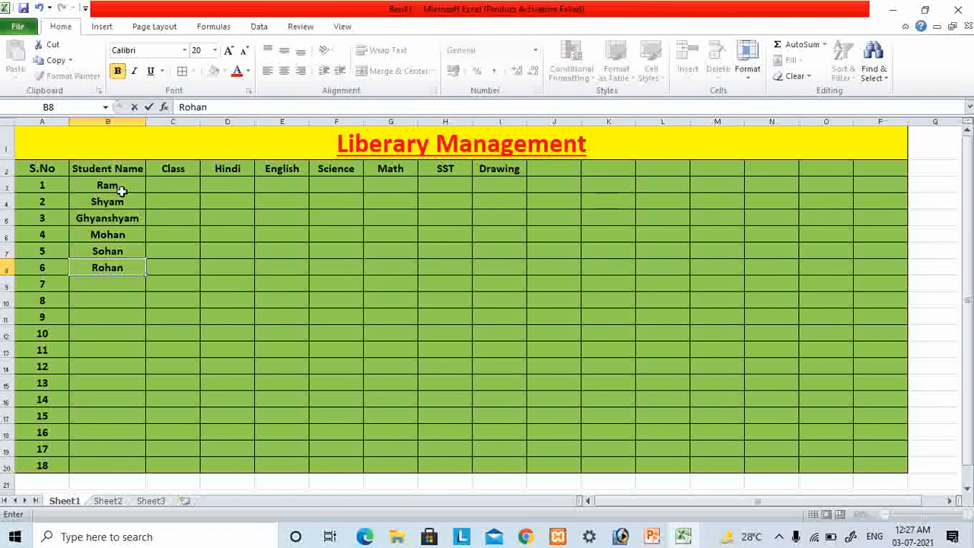
- Enter the class values 8, 7 and 6 in cells C3 to C5 for the first three students
key("Up")
key("Up")
key("Up")
key("Up")
key("Up")
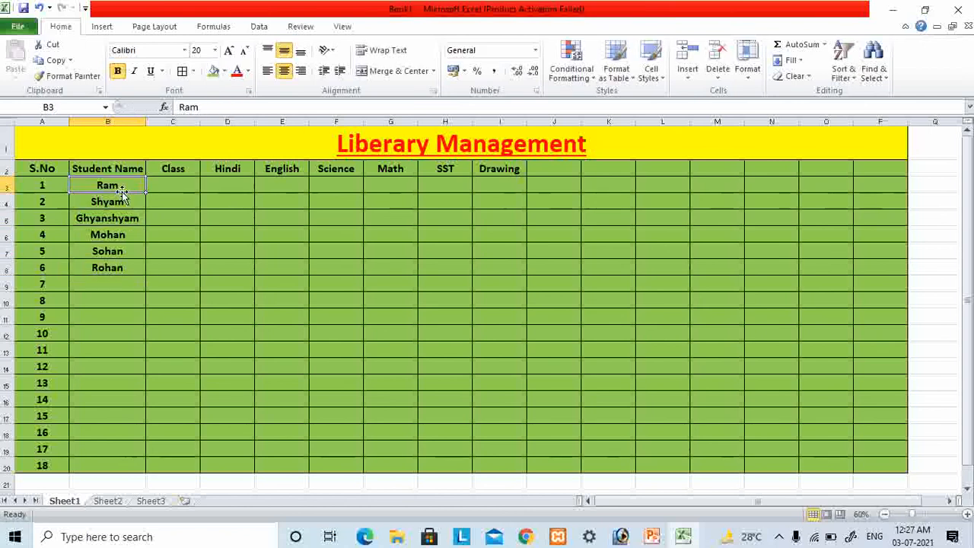
key("Right")
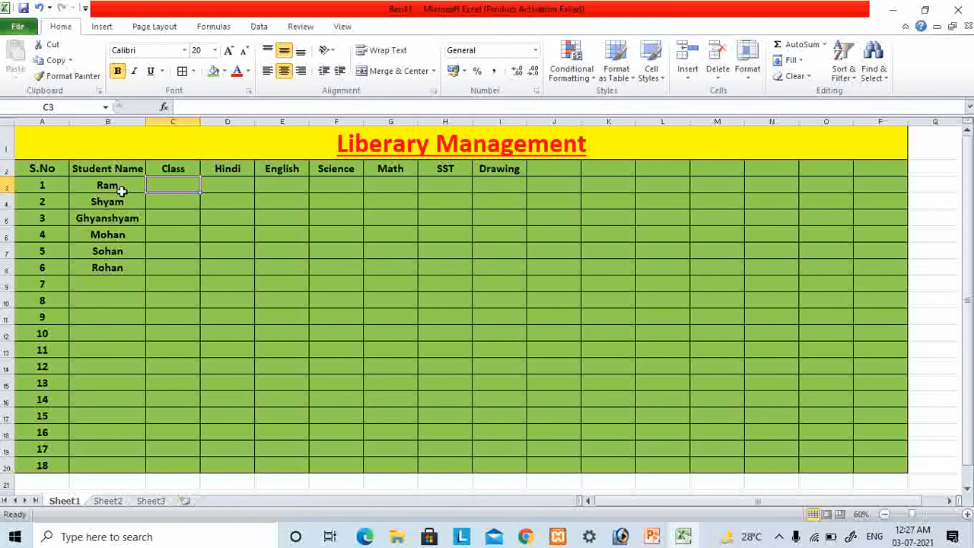
type("8")
key("Return")
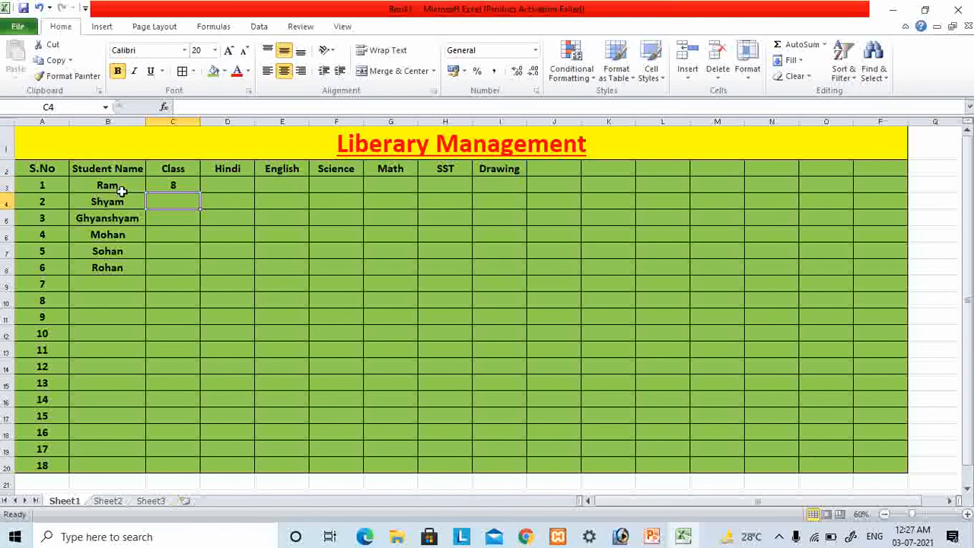
type("7")
key("Return")
type("6")
key("Return")
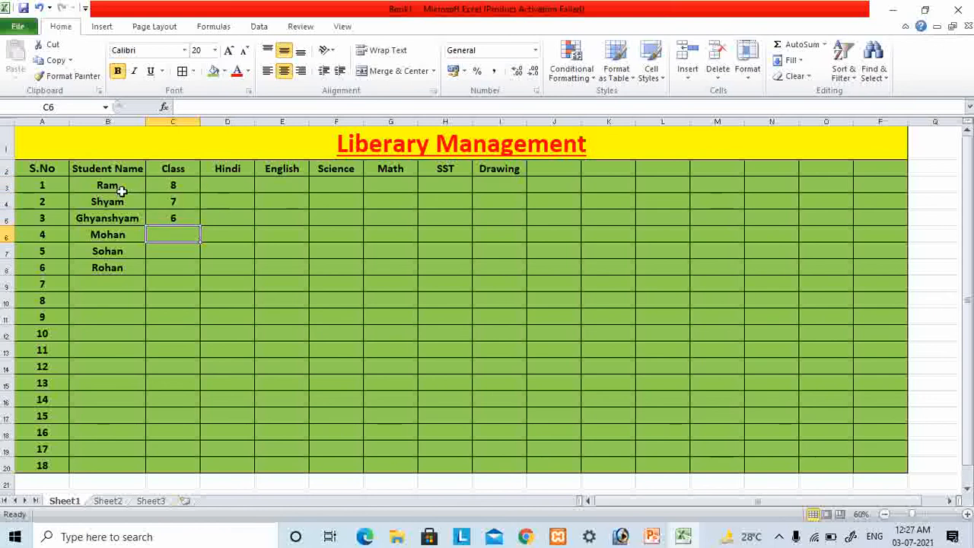
- Enter the class values 8, 8 and 7 in cells C6 to C8 for students 4 to 6
type("8")
key("Return")
type("8")
key("Return")
type("7")
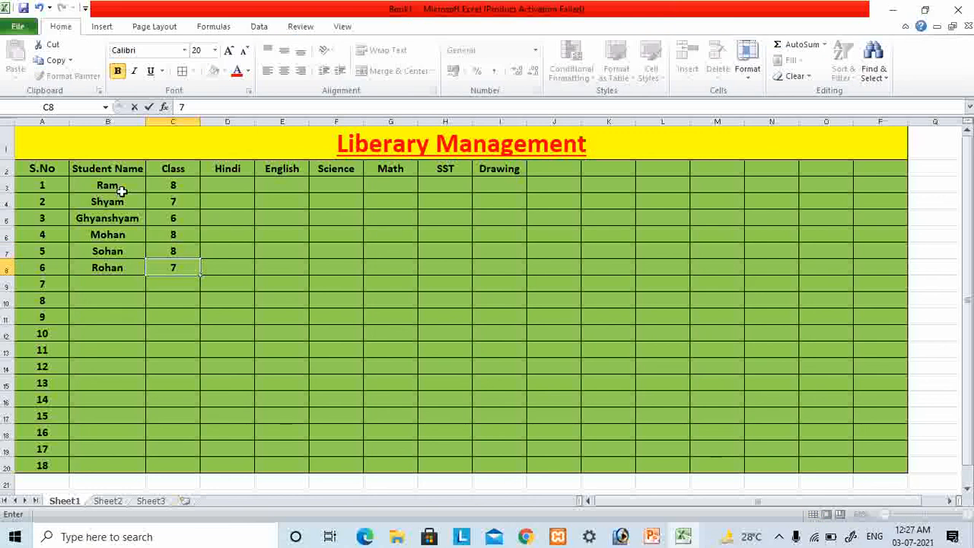
- For the first student, enter "Issue" under Hindi in D3 and "Not Issue" under English in E3
key("Up")
key("Up")
key("Up")
key("Up")
key("Up")
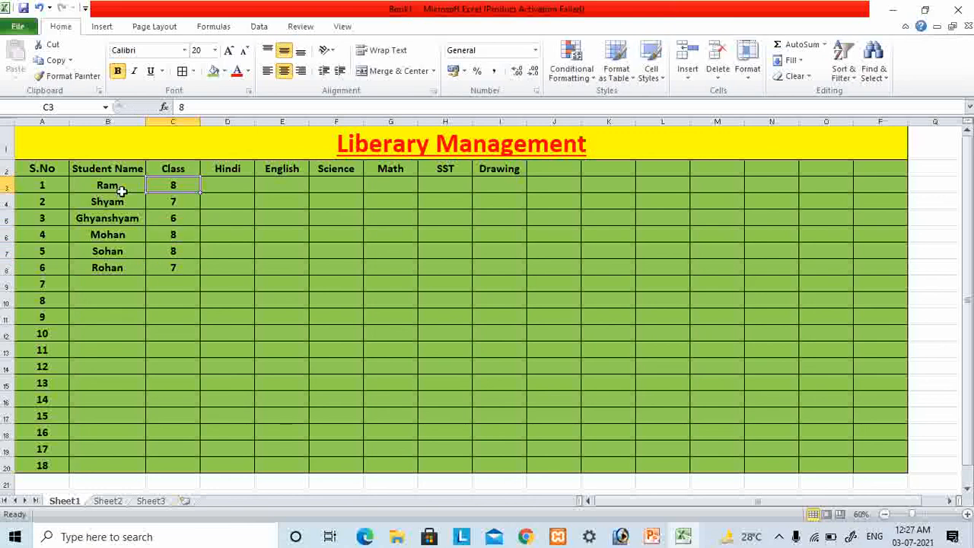
key("Right")
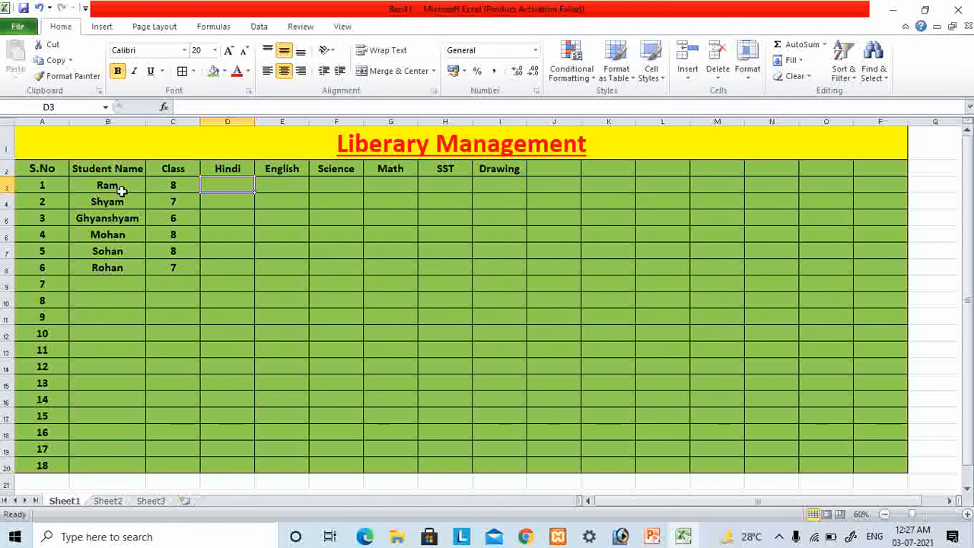
type("1")
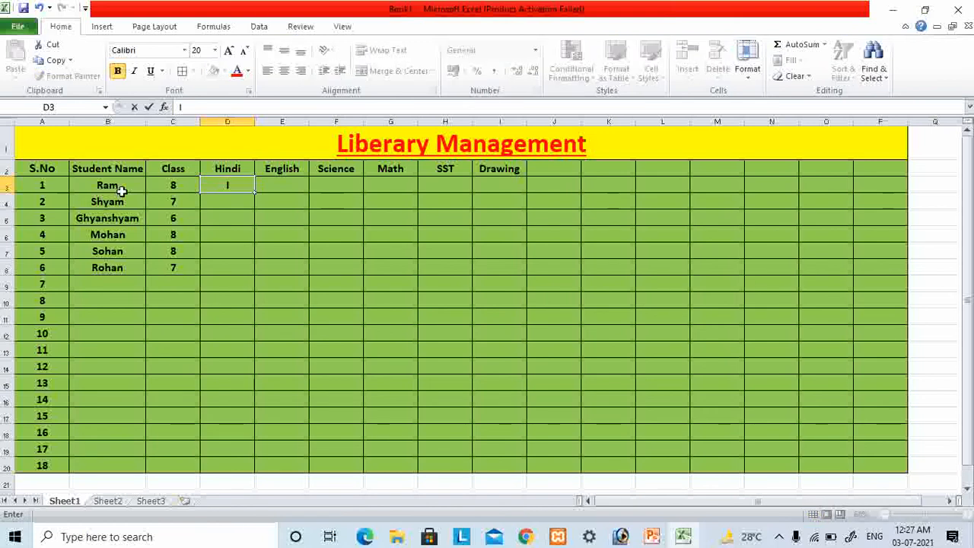
type("ssue")
key("Tab")
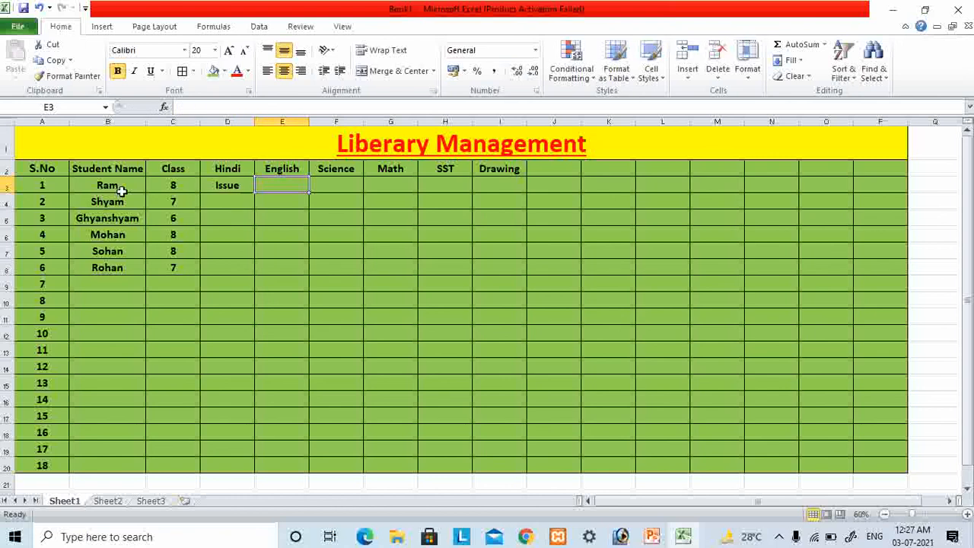
type("Not")
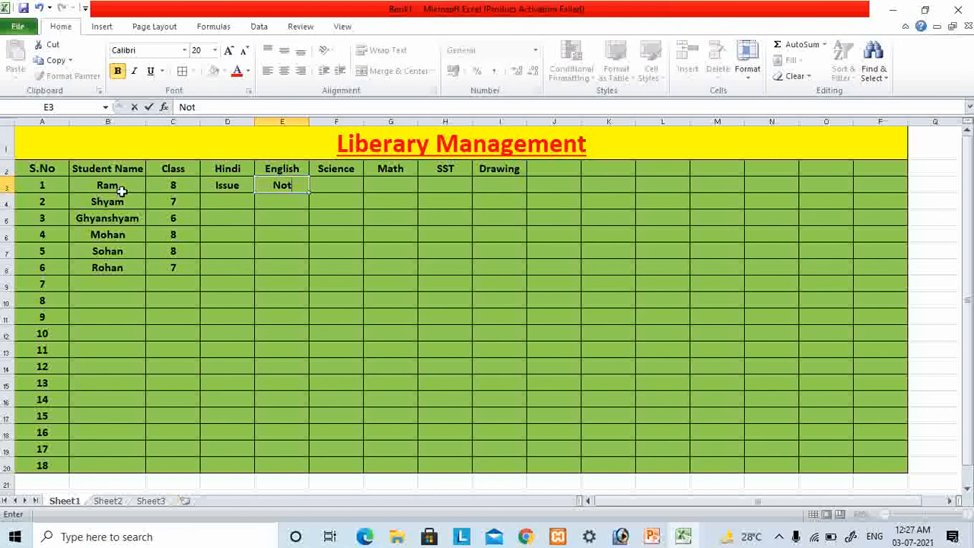
type(" Issue")
key("Tab")
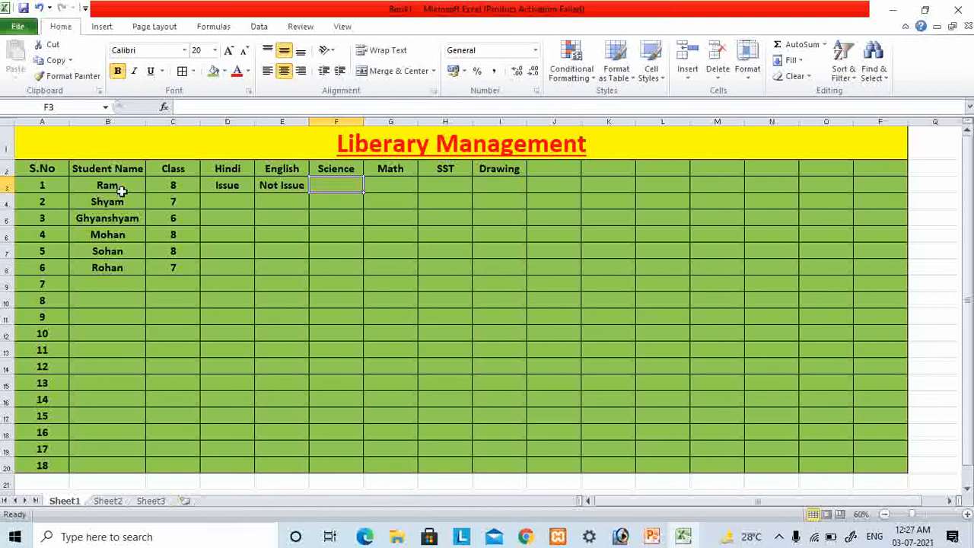
- Enter "Not Issue" under Science in F3 and "Issue" under Math in G3
type("Not I")
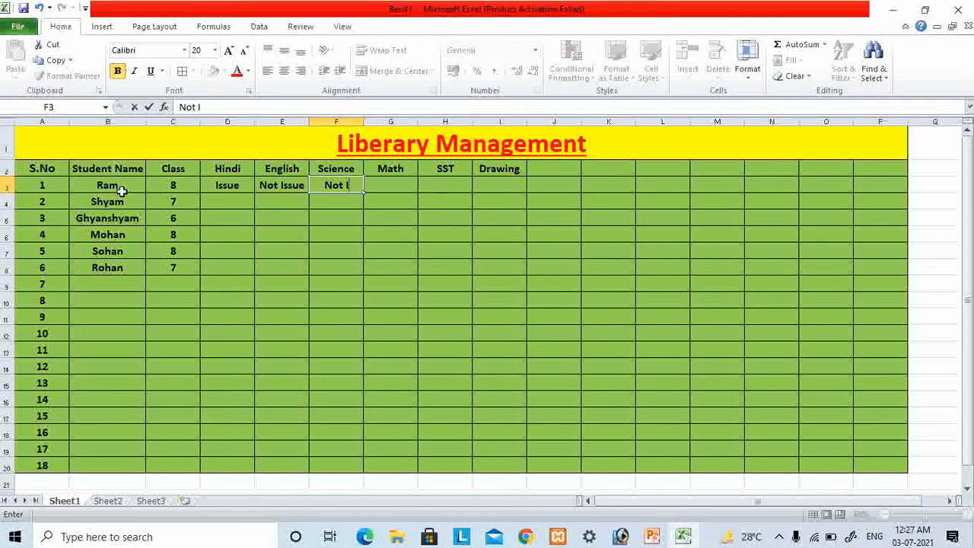
type("ssue")
key("Tab")
type("Issue")
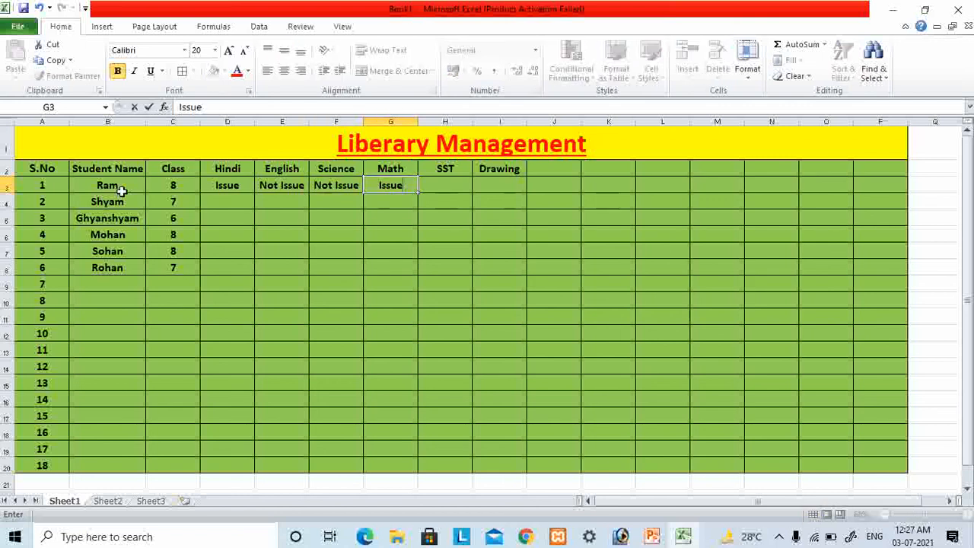
key("Tab")
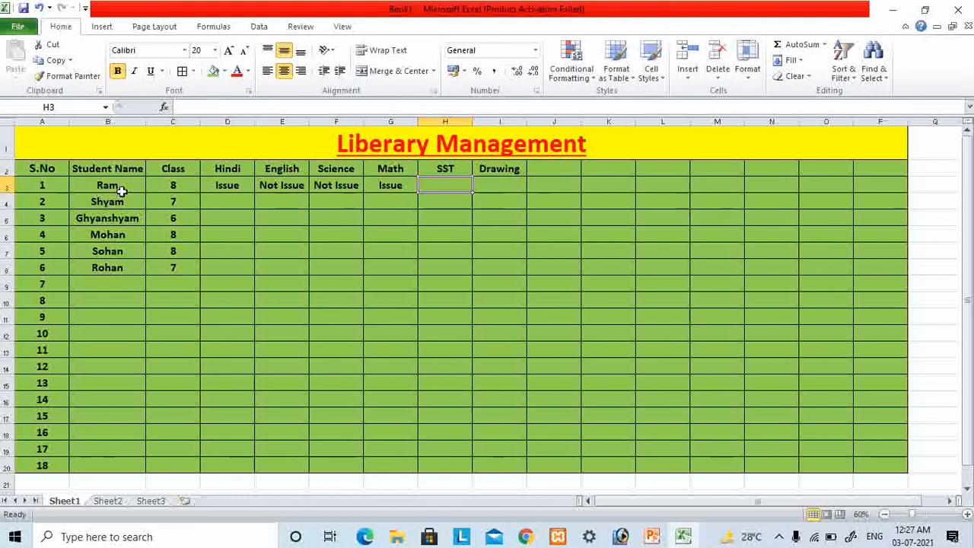
- Enter "Not Issue" under both SST in H3 and Drawing in I3
type("Not Issue")
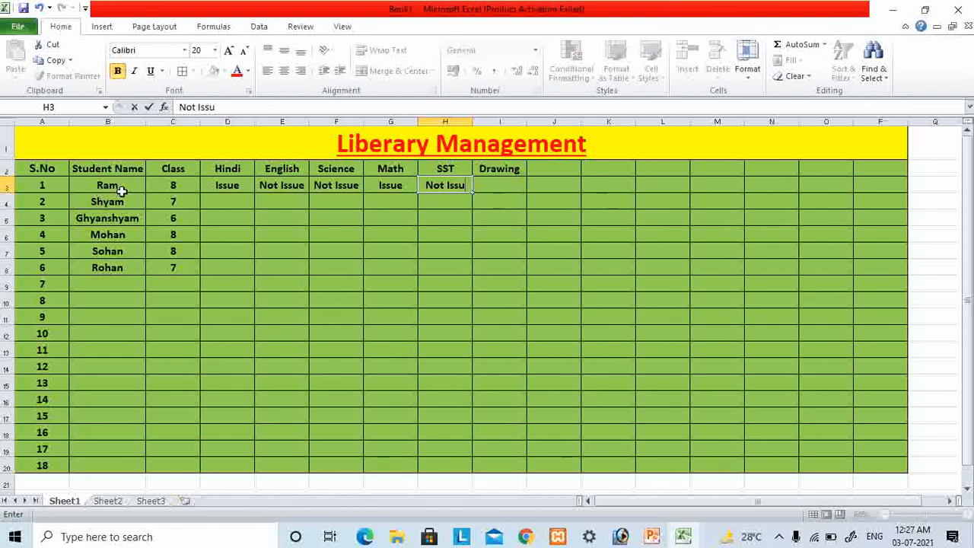
key("Tab")
type("Not Iss")
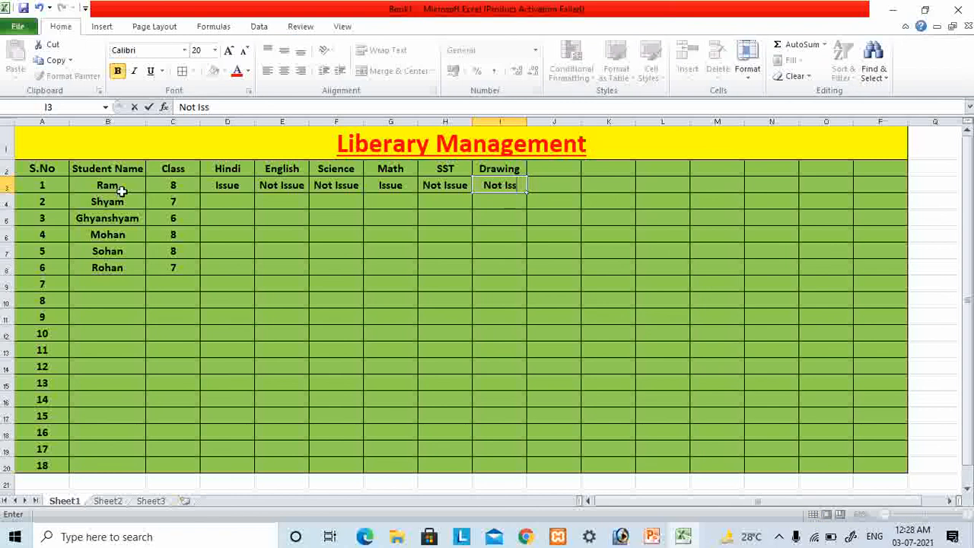
type("ue")
key("Return")
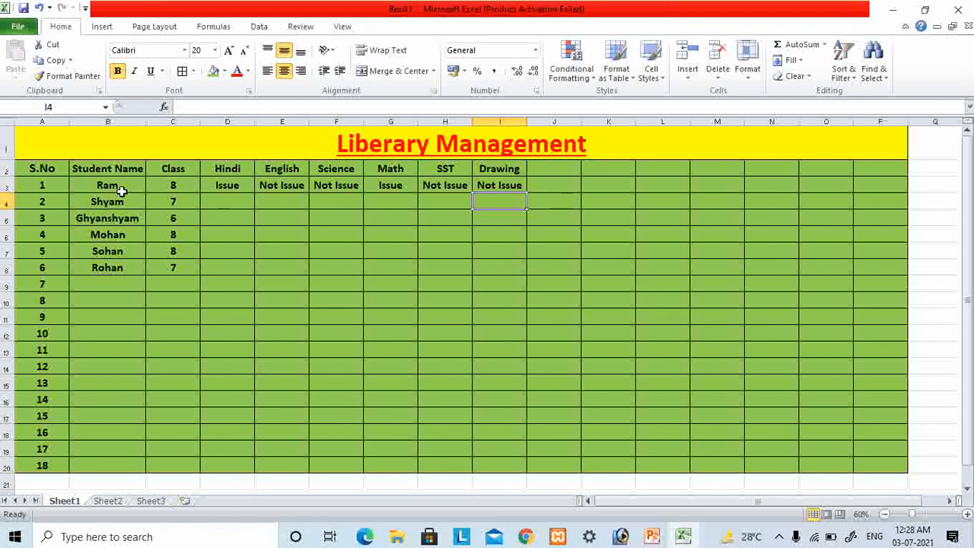
- Select the header cells A2 to P2 and increase the height of row 2
left_click(59, 169)
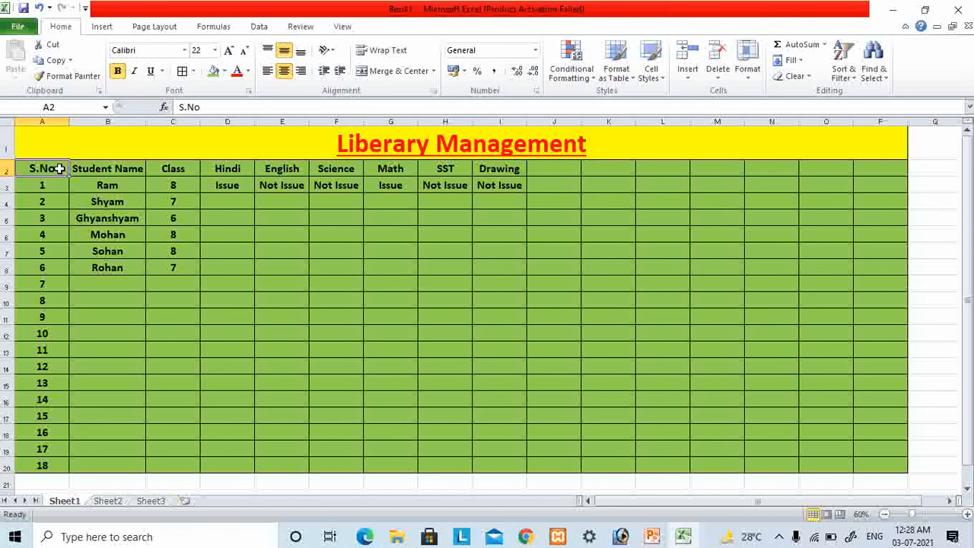
left_click_drag(59, 169, 855, 166)
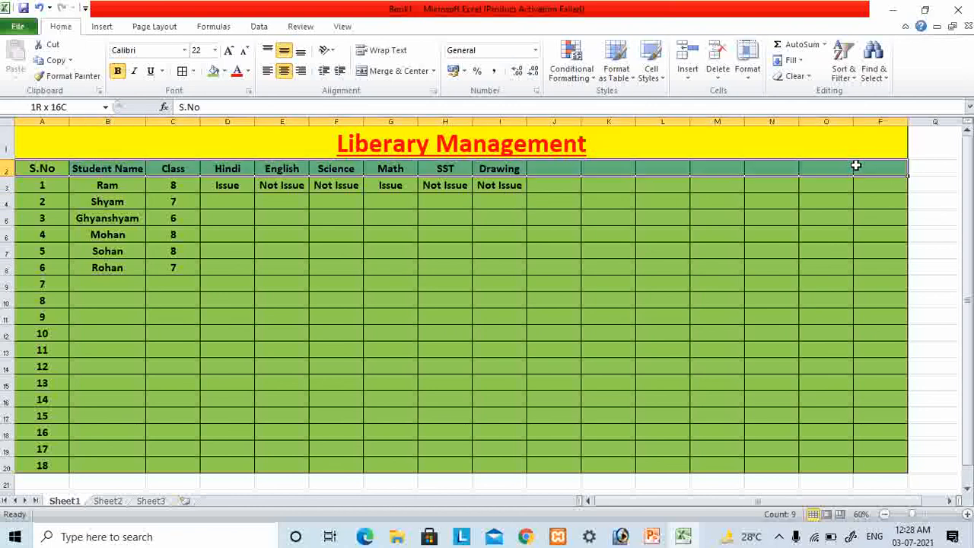
left_click_drag(19, 177, 19, 186)
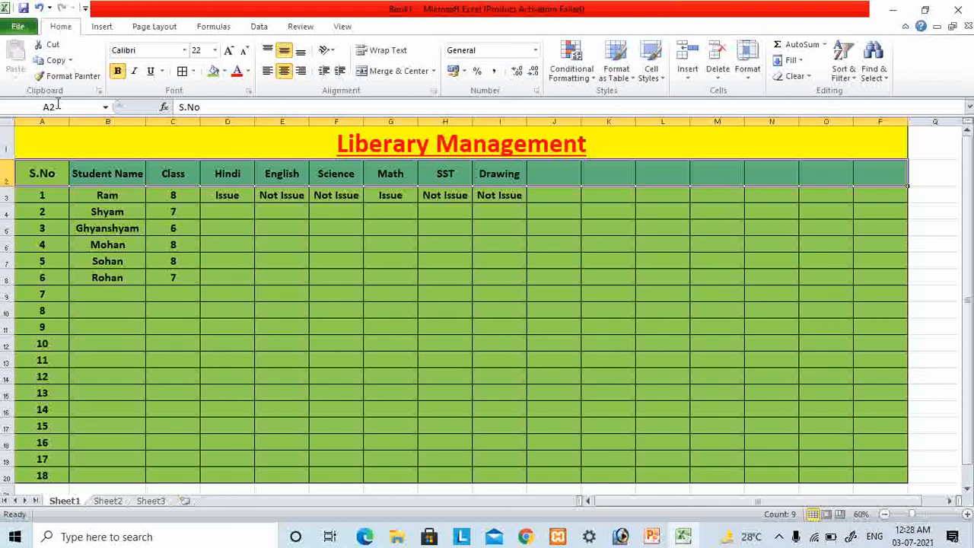
- Enlarge the header row text to font size 28 and auto-fit the width of the Student Name column
left_click(229, 51)
left_click(229, 51)
left_click(228, 51)
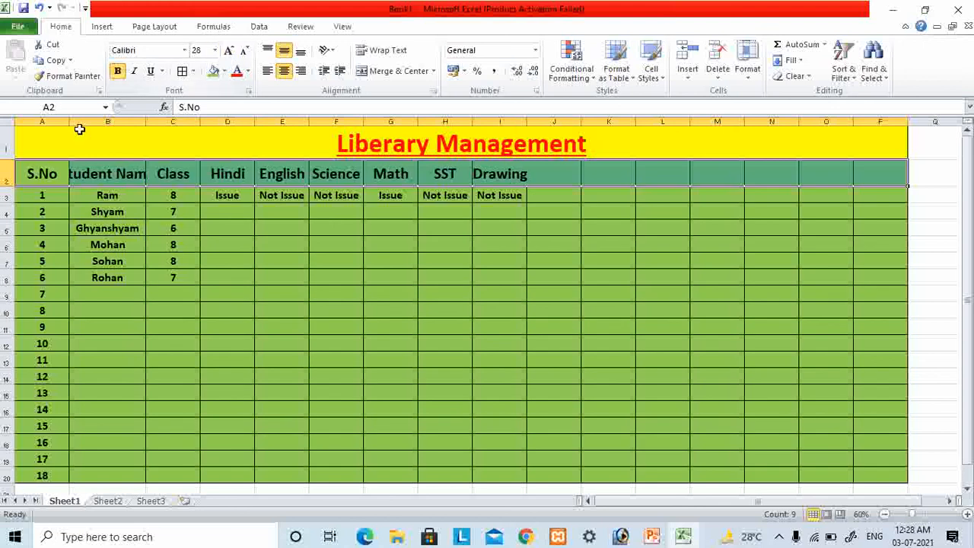
double_click(148, 123)
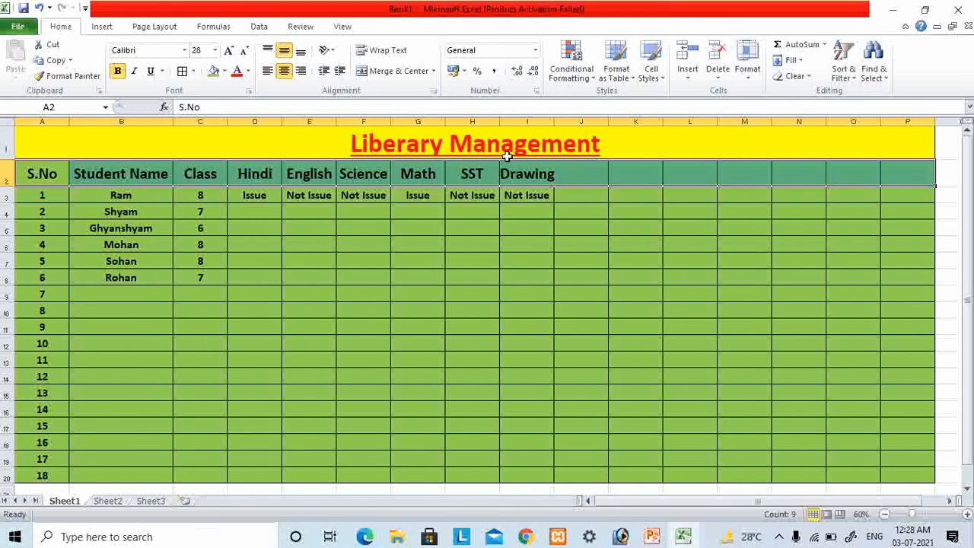
- Auto-fit the width of the Drawing column and change the header row's font color to dark blue
double_click(554, 121)
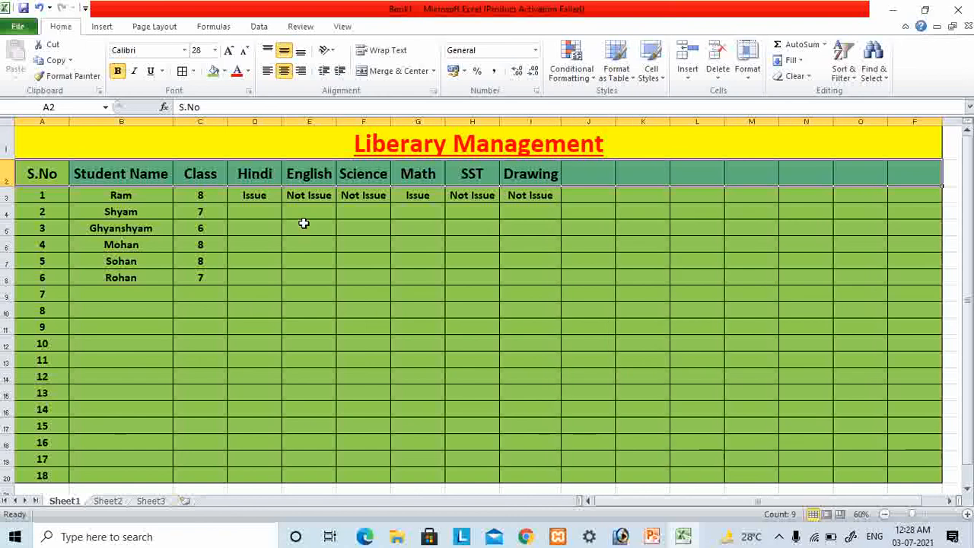
left_click(256, 243)
mouse_move(41, 174)
left_mouse_down()
mouse_move(573, 156)
mouse_move(772, 174)
mouse_move(924, 167)
left_mouse_up()
left_click(248, 71)
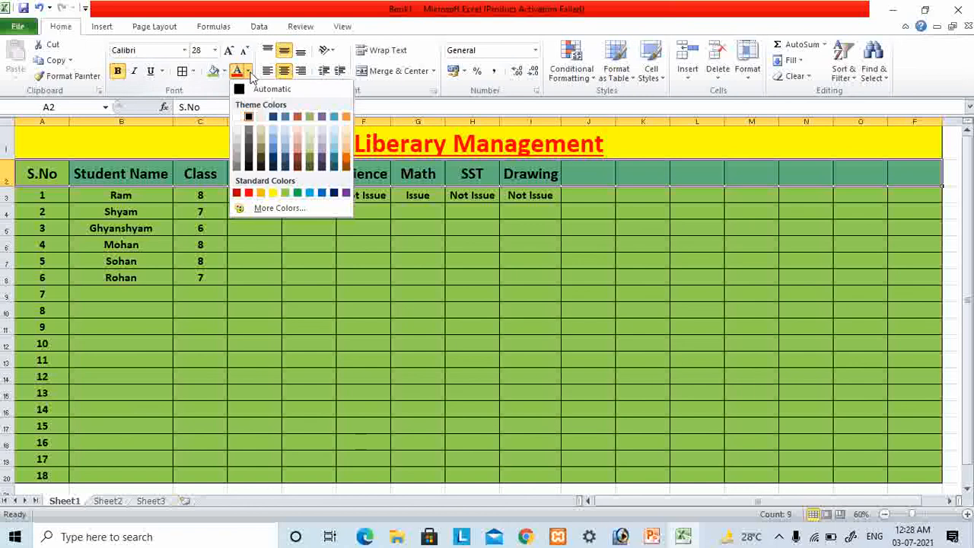
left_click(333, 193)
left_click(249, 237)
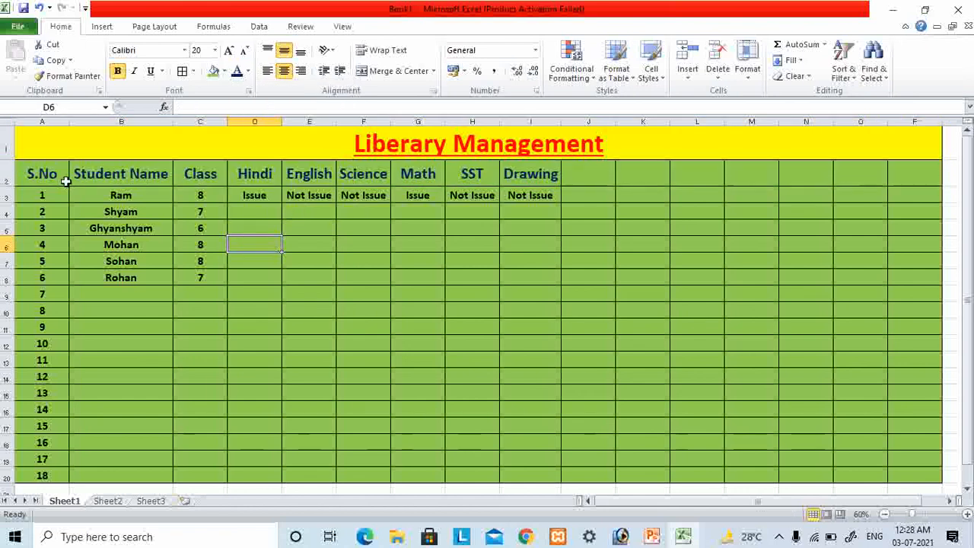
- Fill the header cells A2 to P2 with a light blue theme color
left_click_drag(61, 180, 931, 165)
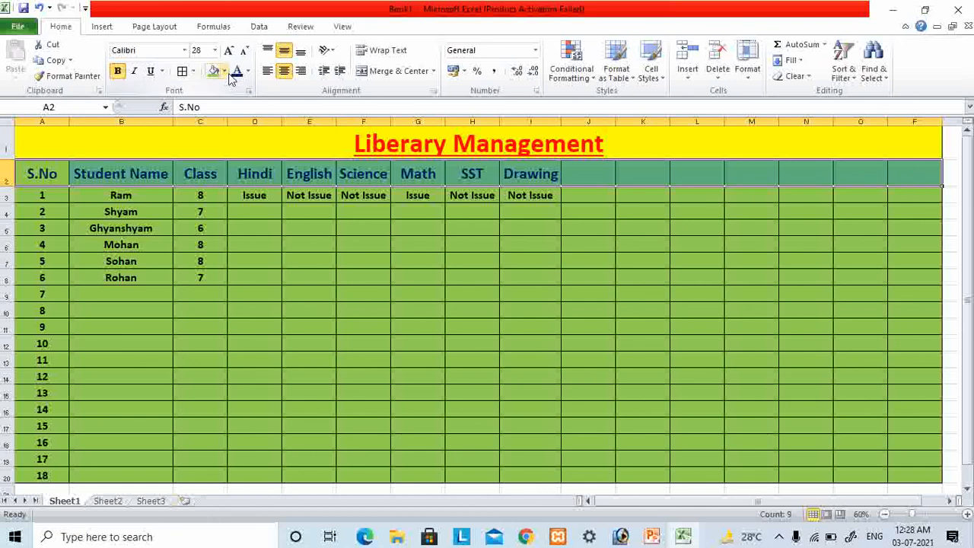
left_click(224, 72)
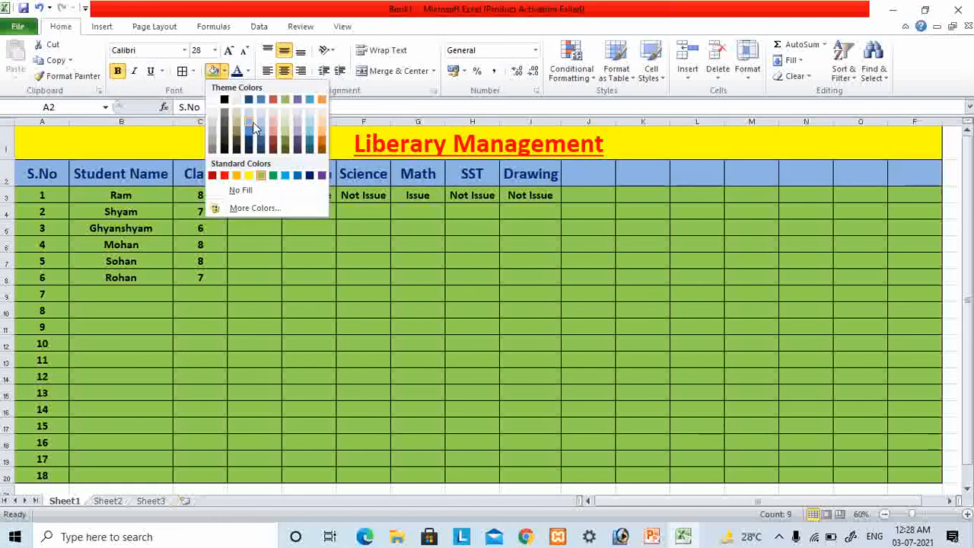
left_click(252, 121)
left_click(110, 228)
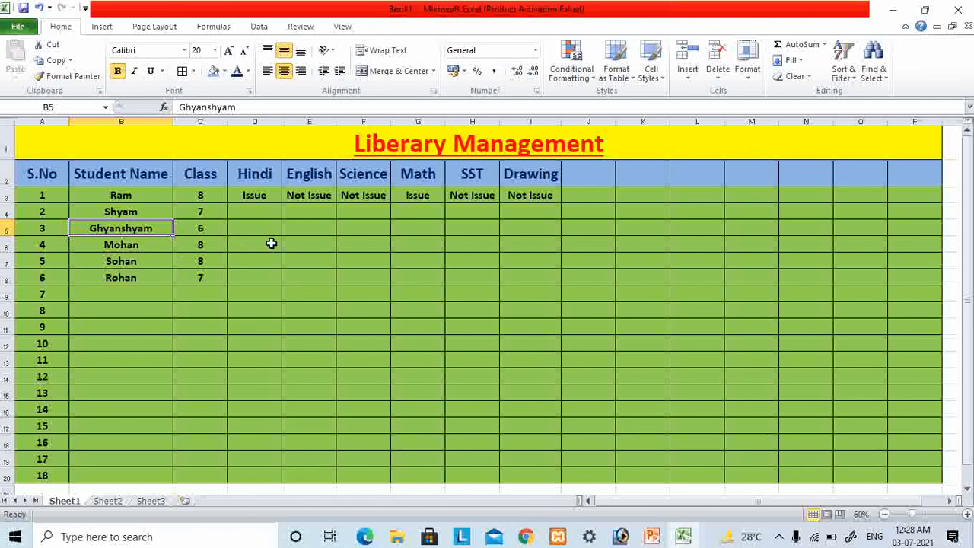
- Enter "Issue" under Hindi, English and Science in cells D4, E4 and F4
left_click(250, 207)
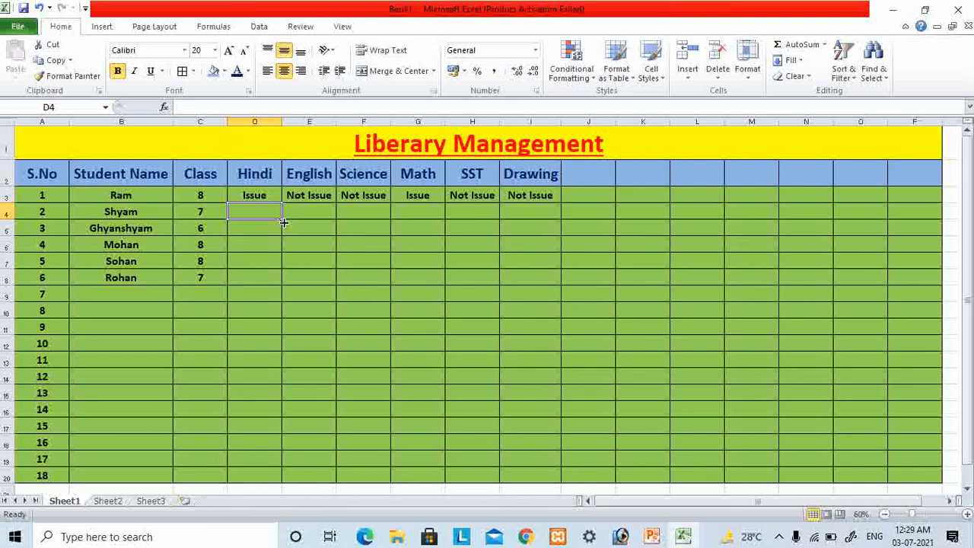
type("Issue")
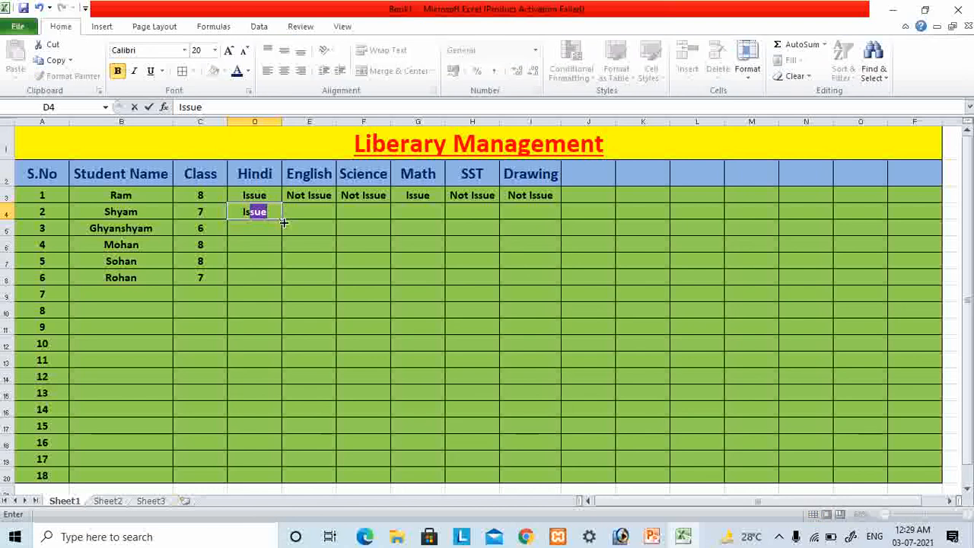
key("Tab")
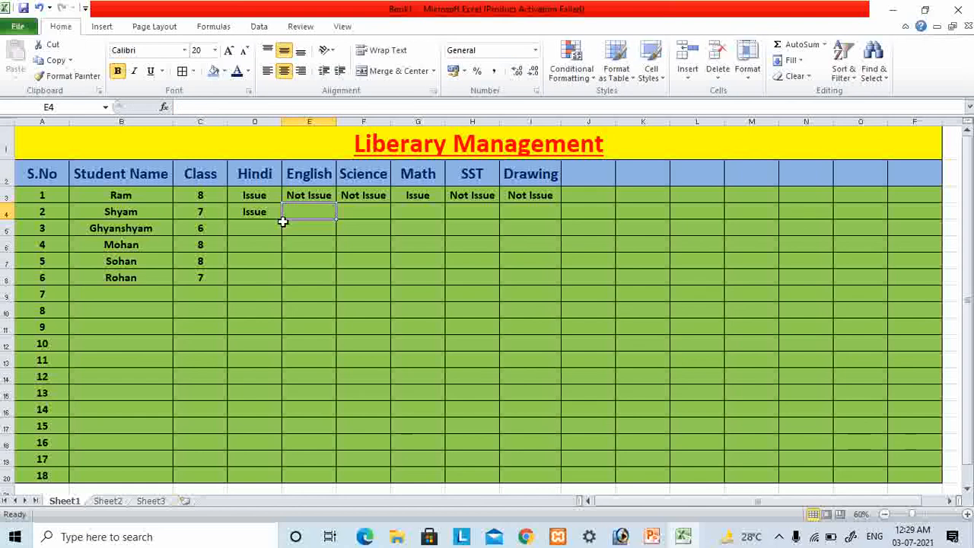
type("Issue")
key("Tab")
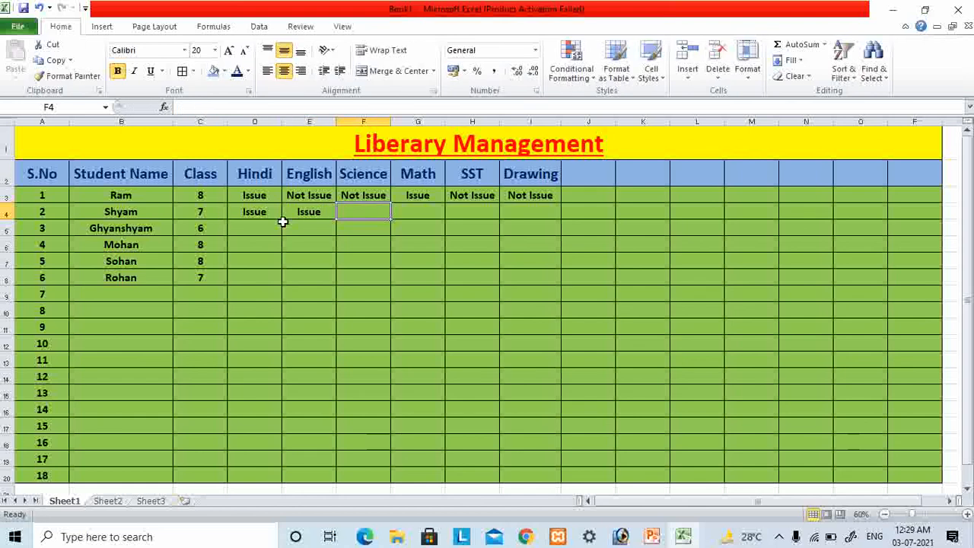
type("Issue")
key("Tab")
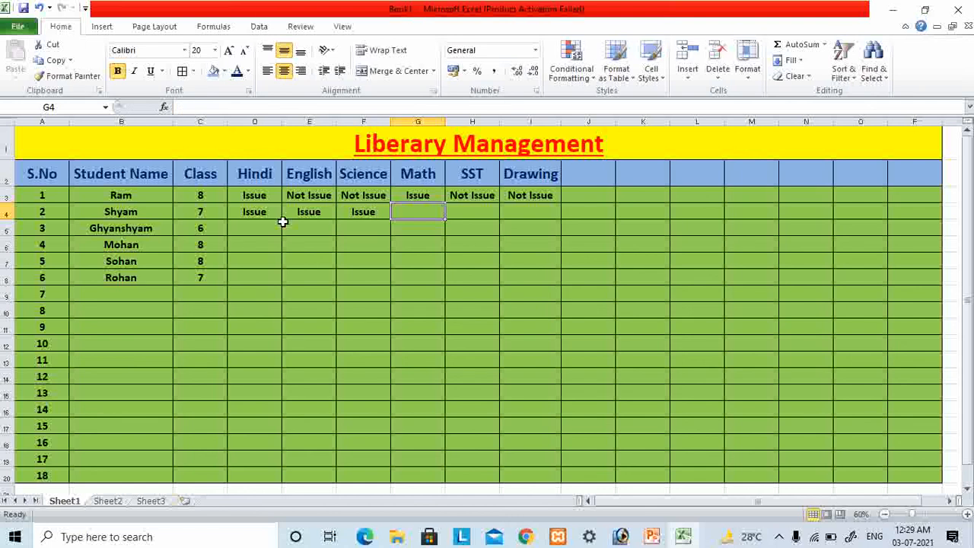
type("Not is")
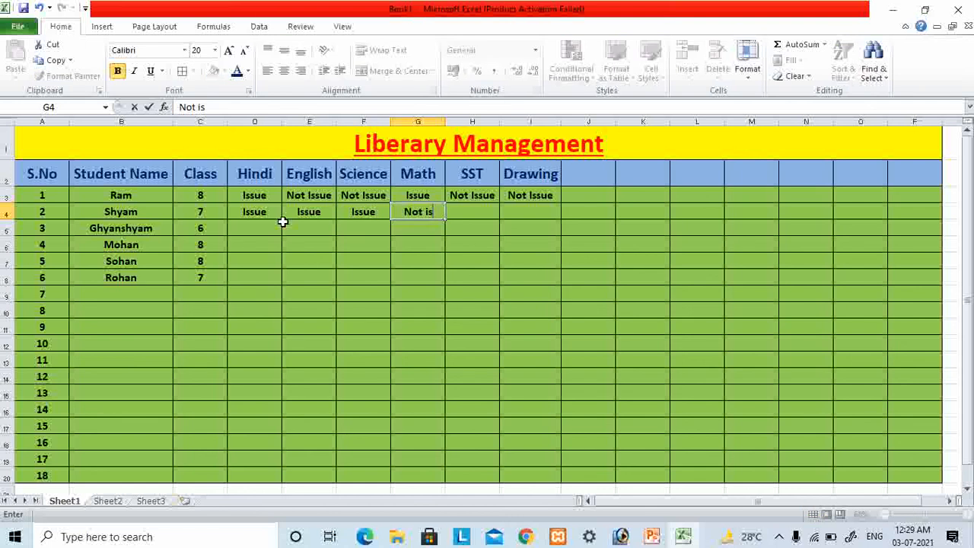
type("sue")
key("Tab")
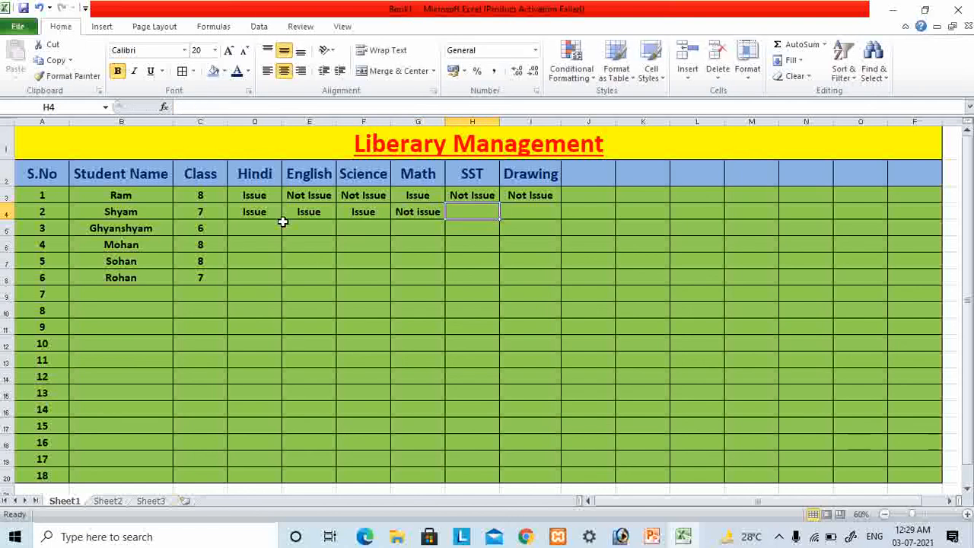
- Enter "Not Issue" under Math, SST and Drawing in cells G4, H4 and I4
key("Left")
type("Not")
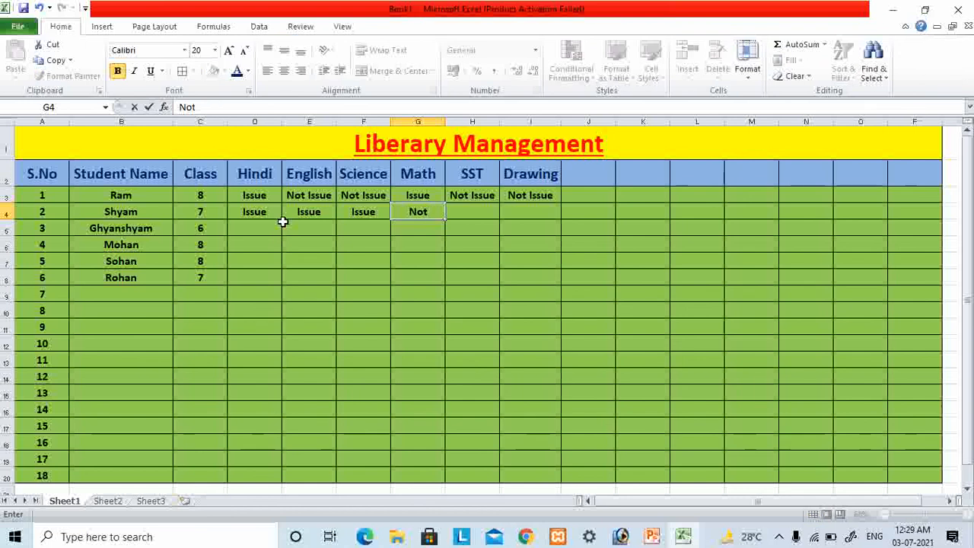
type(" Issue")
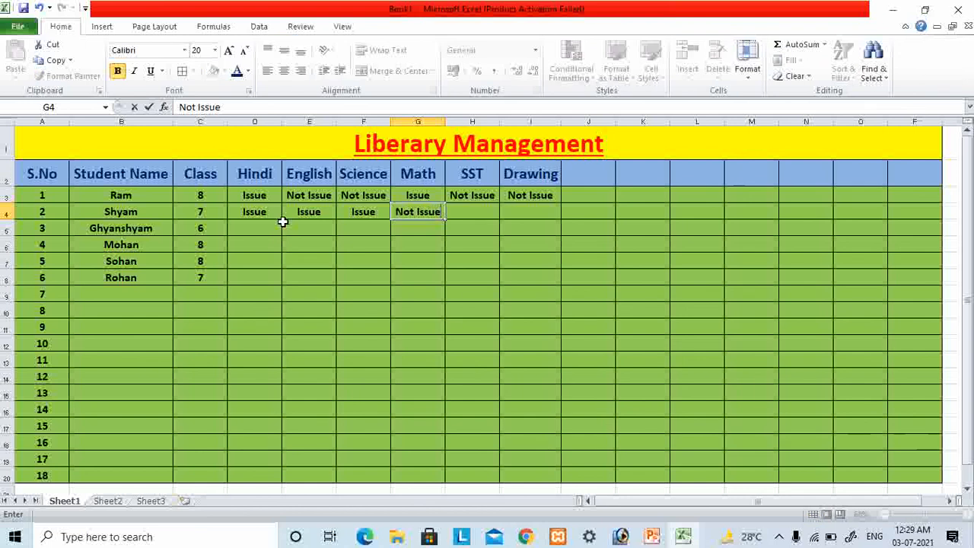
key("Tab")
type("Not")
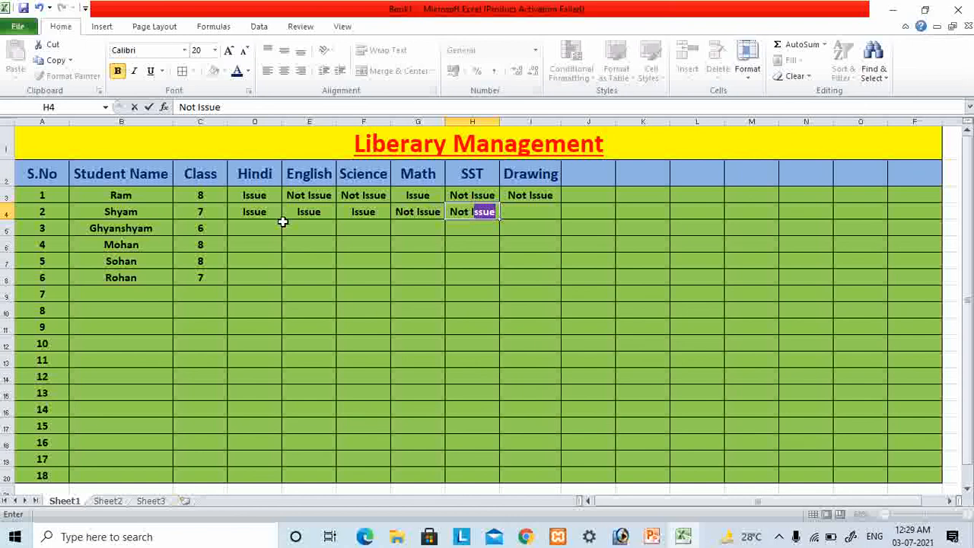
key("Return")
key("Up")
key("Right")
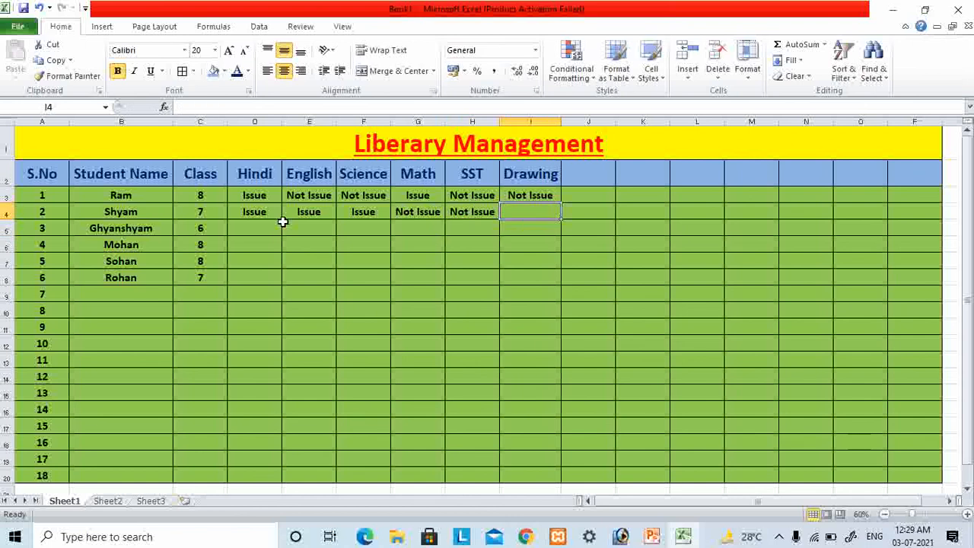
type("Not Issue")
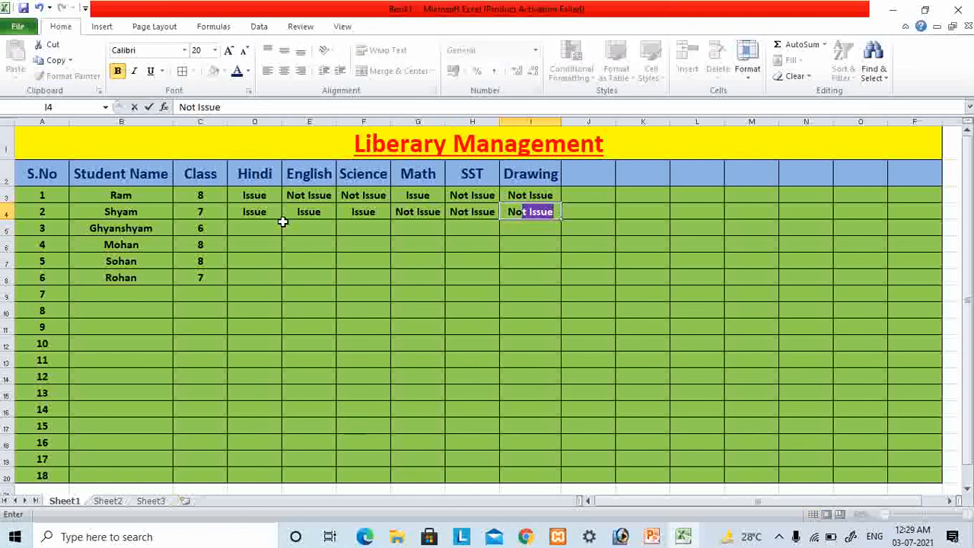
key("Return")
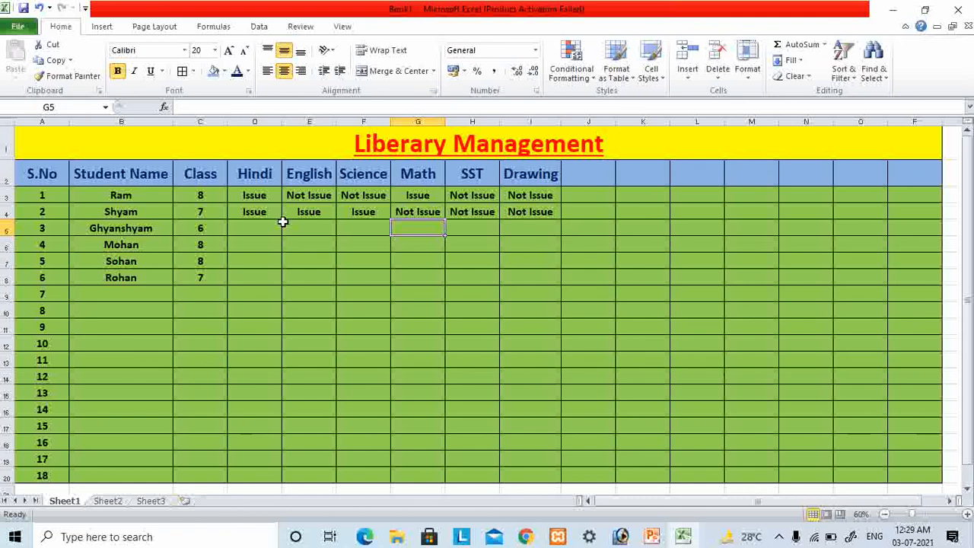
- Enter "Not Issue" under Hindi, English and Science in cells D5, E5 and F5
left_click(280, 225)
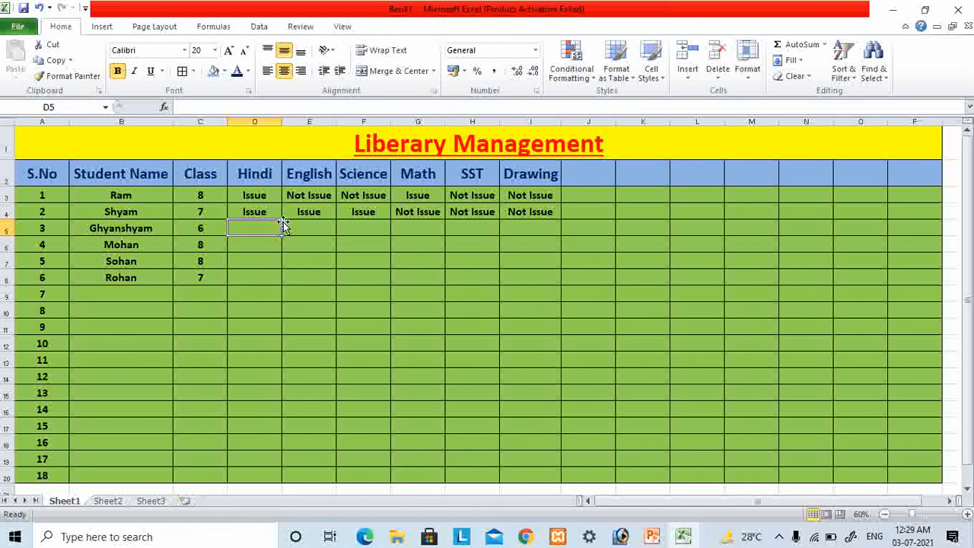
type("Not I")
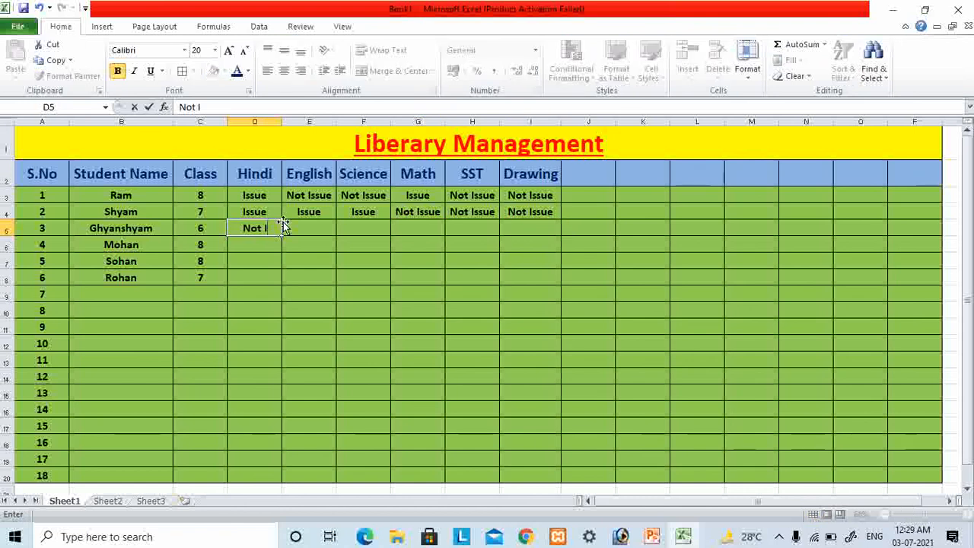
type("ssue")
key("Tab")
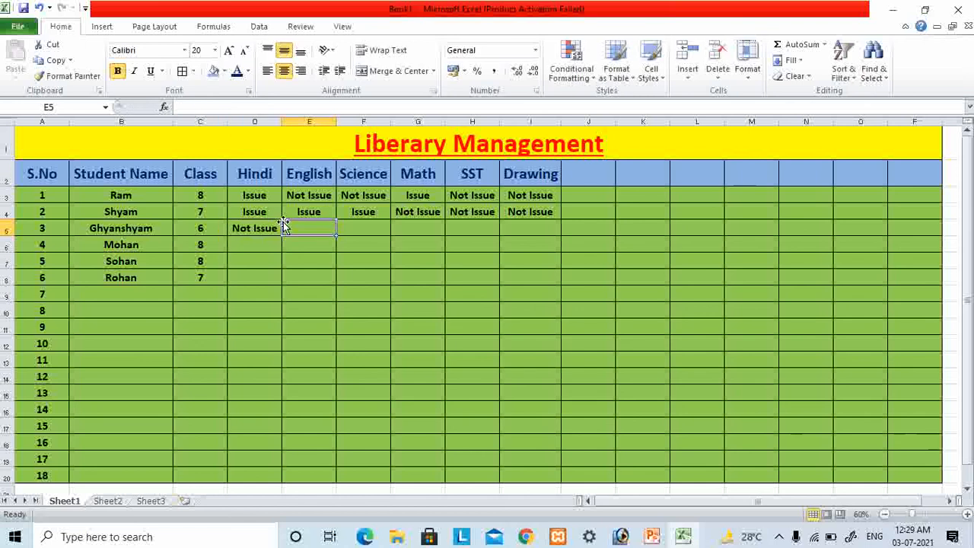
type("Not Issue")
key("Return")
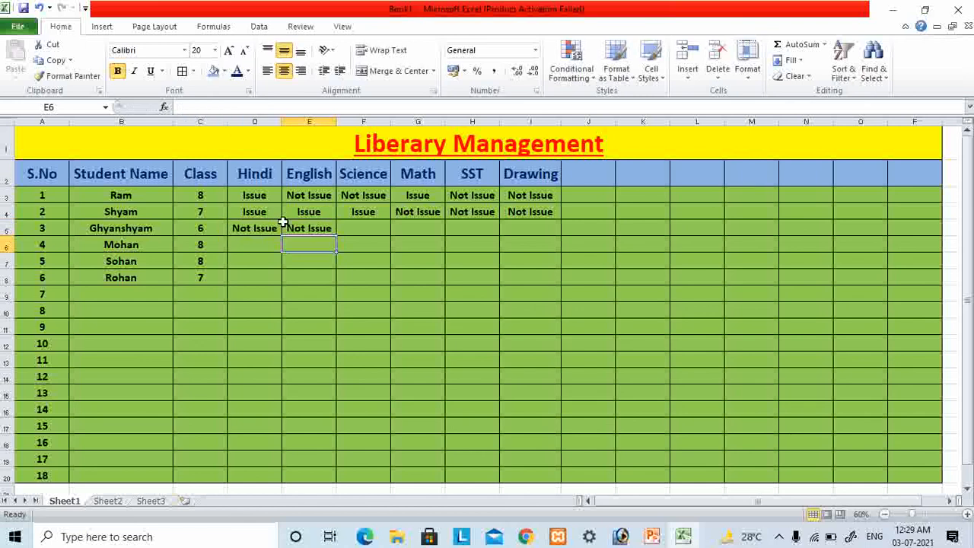
key("Up")
key("Tab")
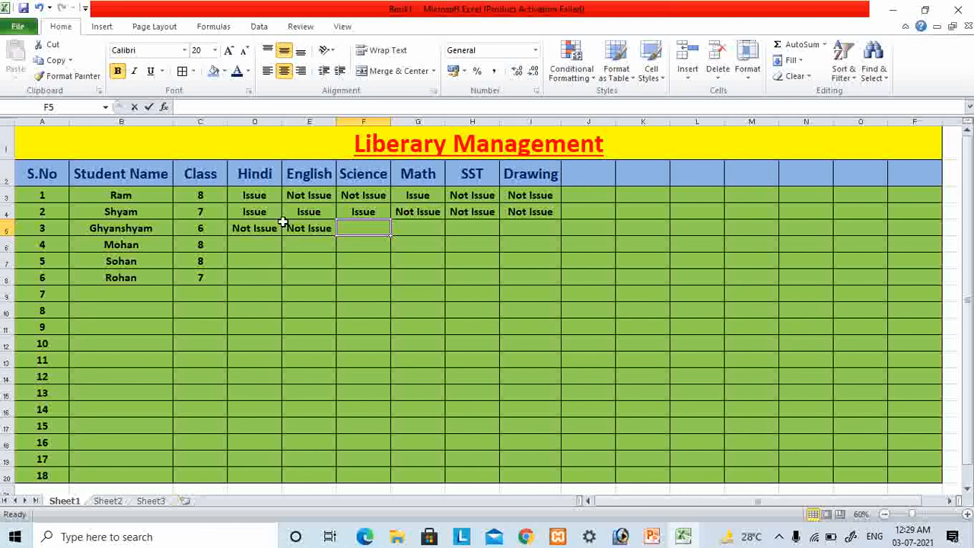
type("Not Issue")
key("Tab")
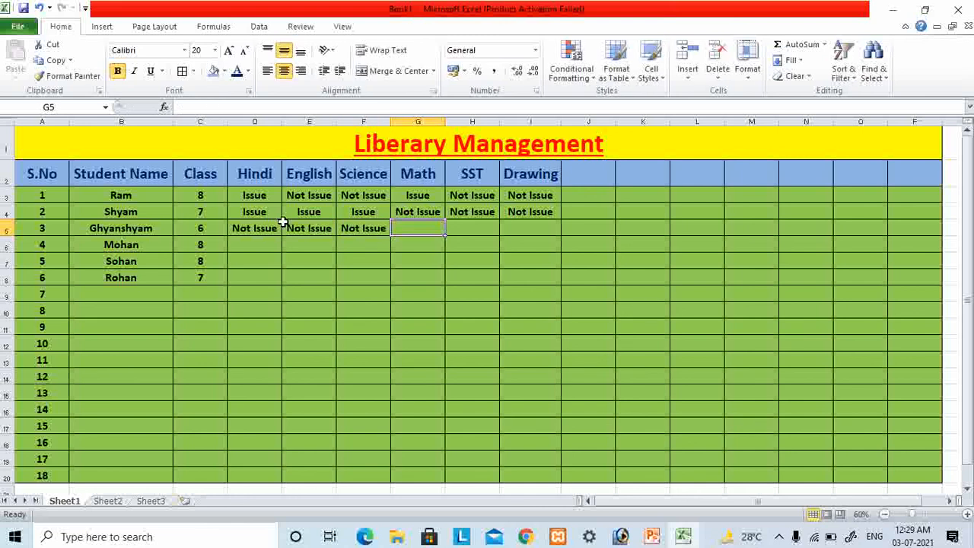
- Enter "Issue" under Math in G5 and SST in H5, and "Not Issue" under Drawing in I5
type("O")
key("BackSpace")
type("Issue")
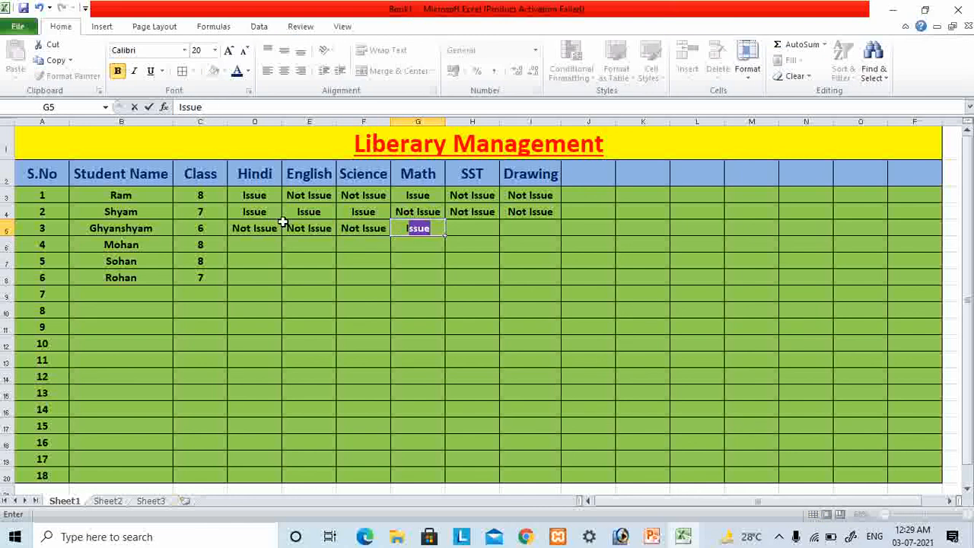
key("Tab")
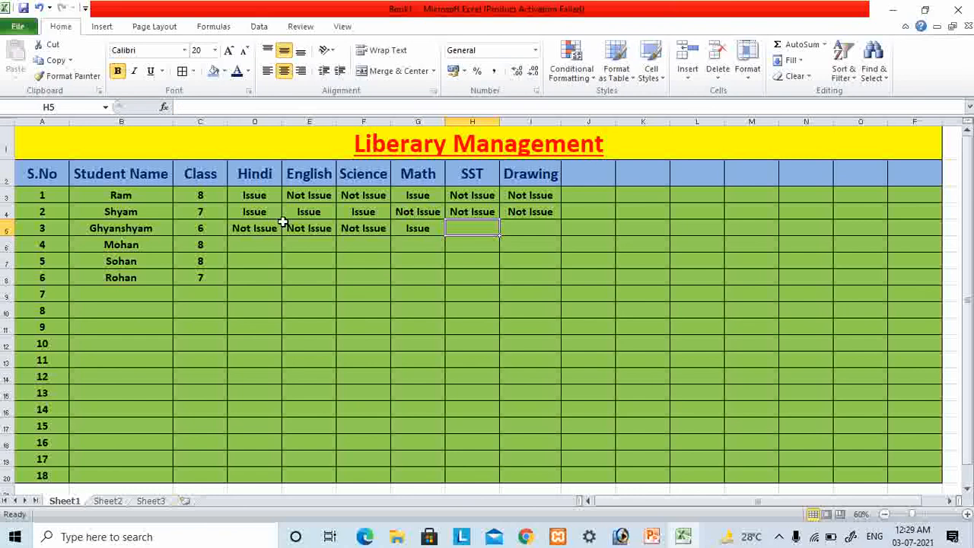
type("Iss")
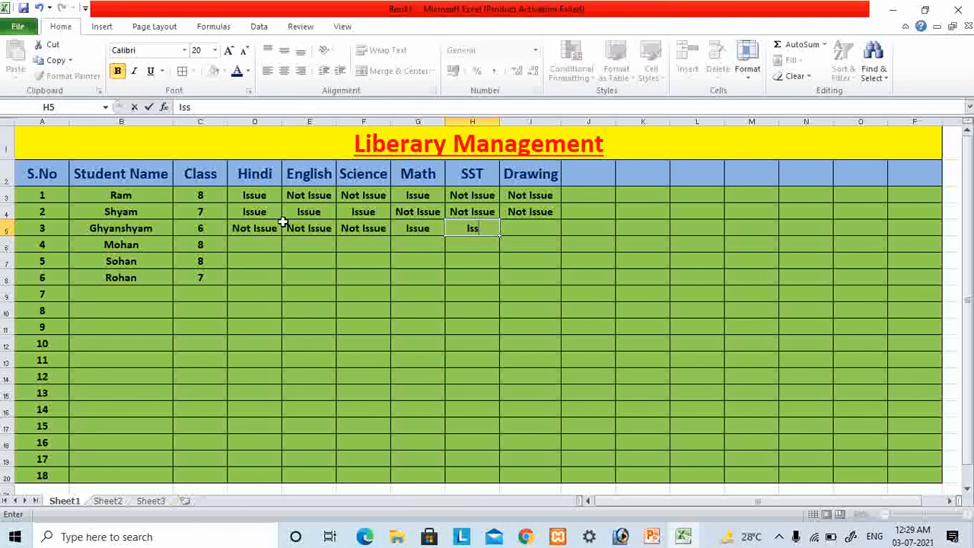
type("u")
key("Tab")
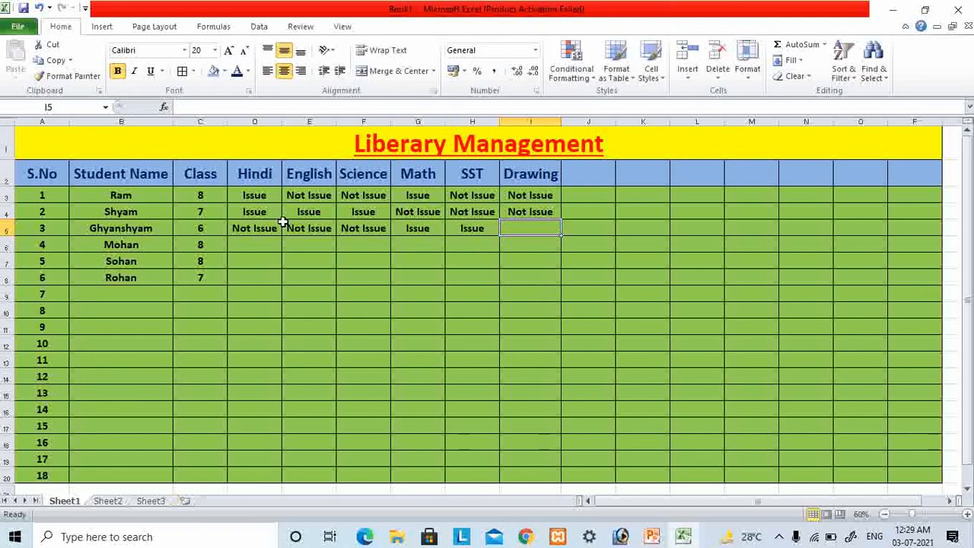
type("Not")
key("Return")
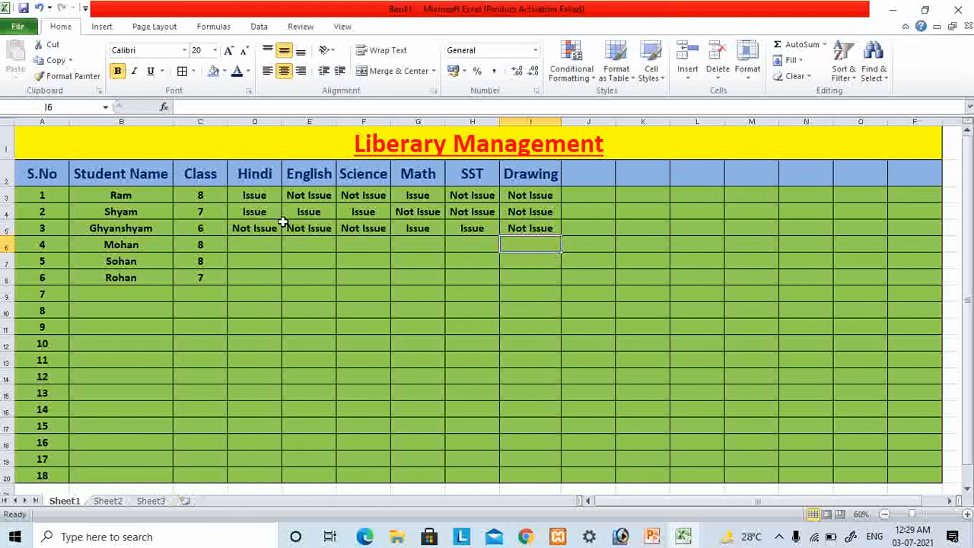
- Enter "Not Issue" under both Hindi in D6 and English in E6
key("Left")
key("Left")
key("Left")
key("Left")
key("Left")
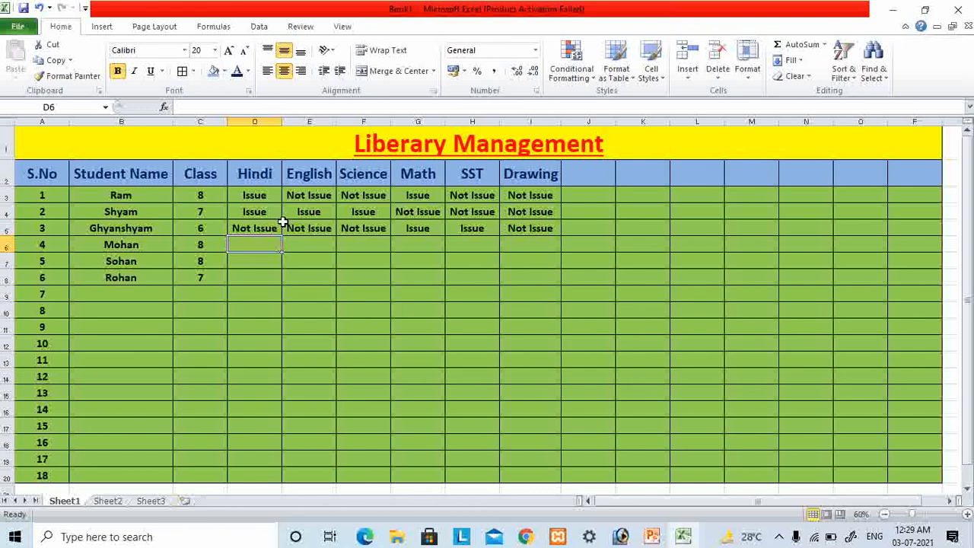
type("Not Issue")
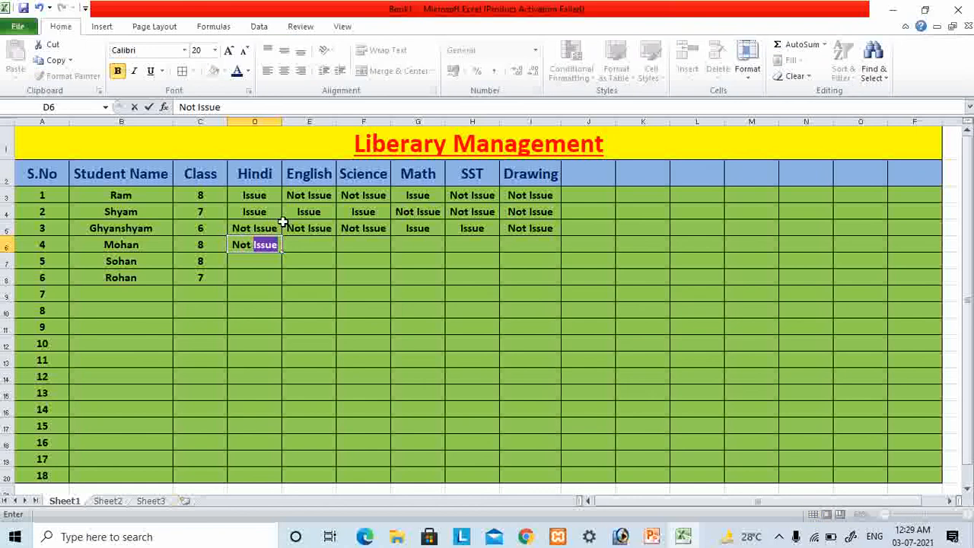
key("Return")
key("Up")
key("Right")
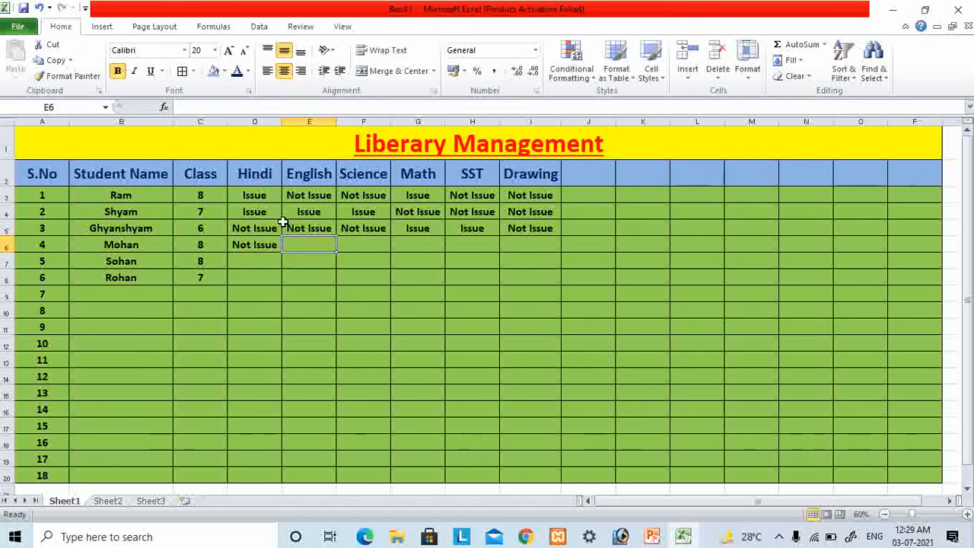
type("Not")
key("Return")
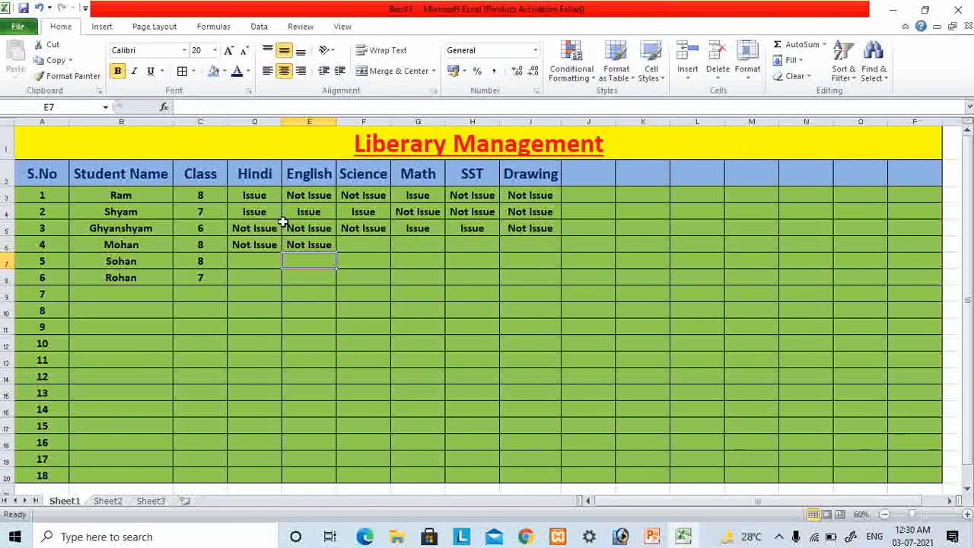
key("Up")
key("Right")
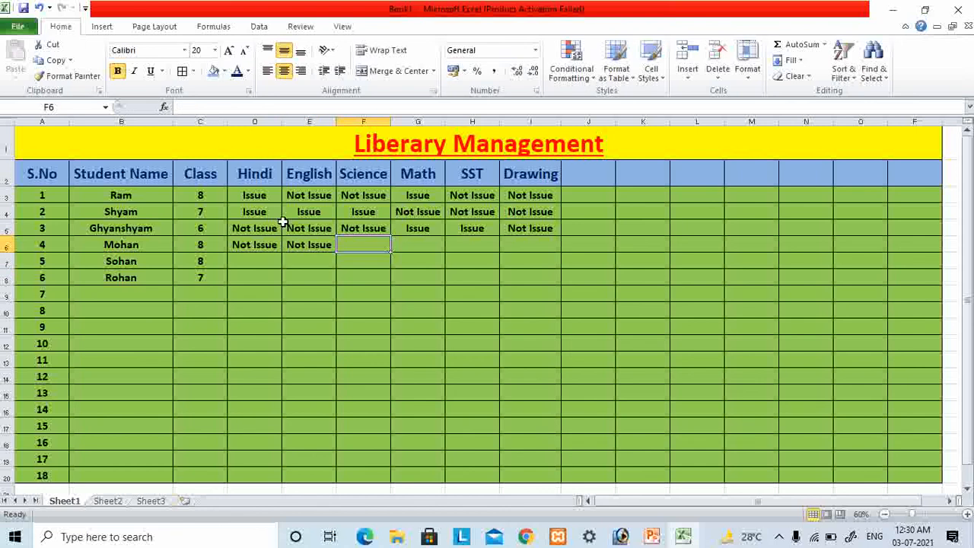
- Enter "Not Issue" under Science in F6 and Math in G6, and "Issue" under SST in H6 and Drawing in I6
type("N")
key("Right")
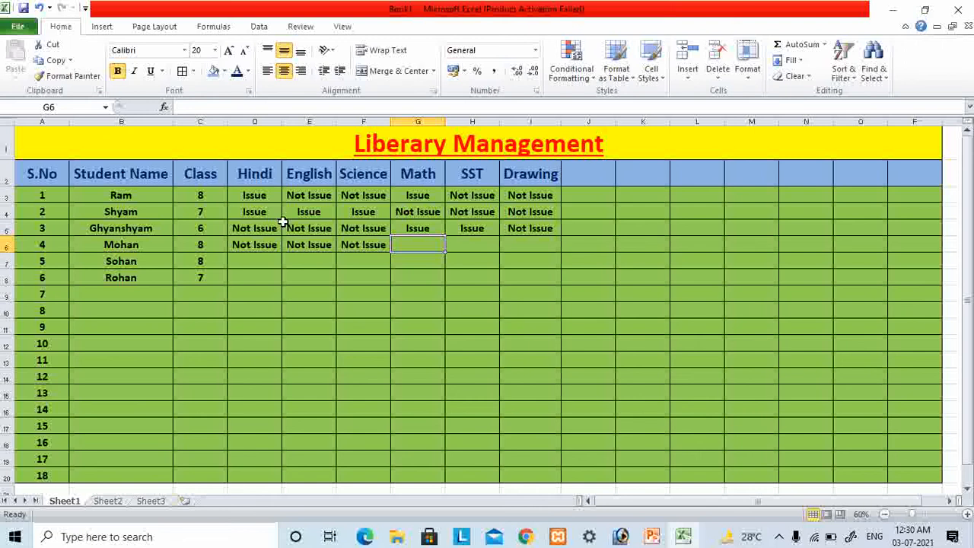
type("N")
key("Right")
type("Iss")
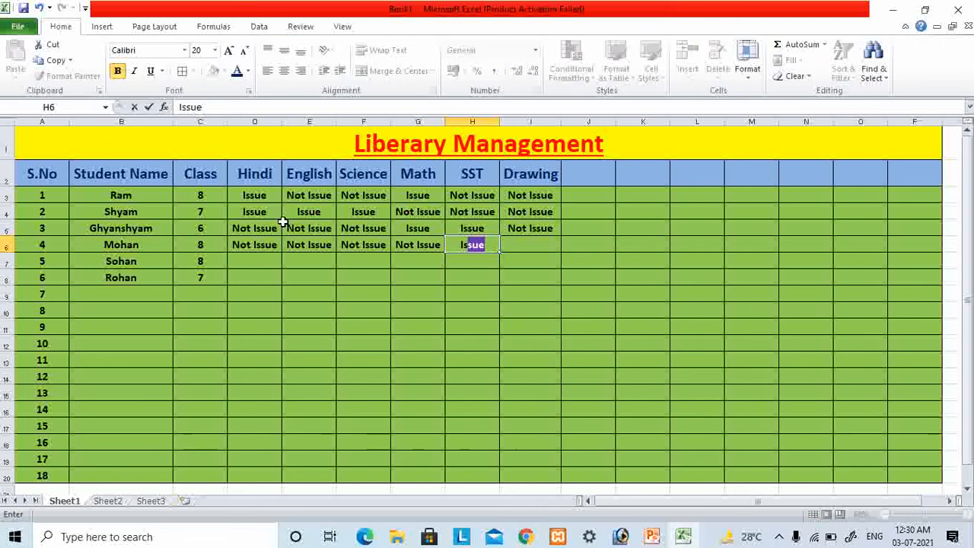
key("Right")
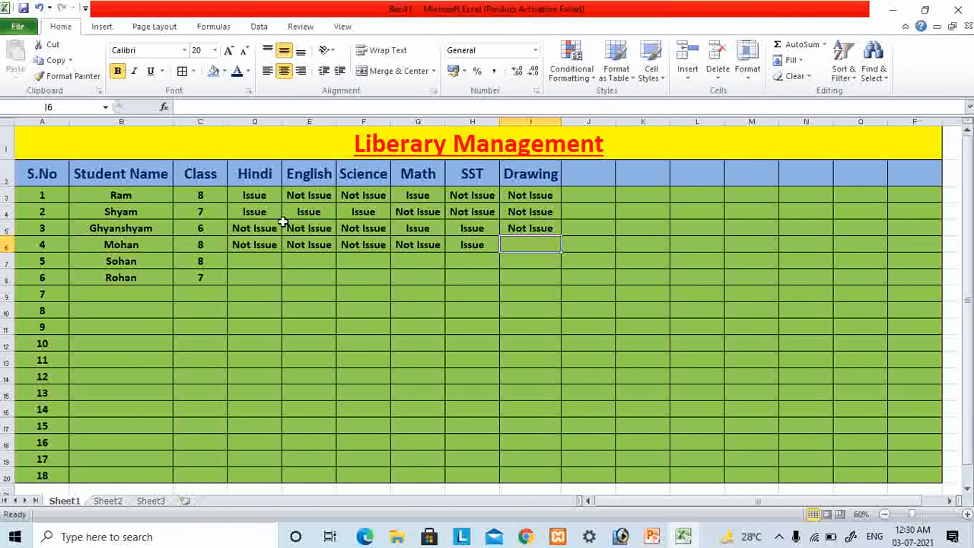
type("Is")
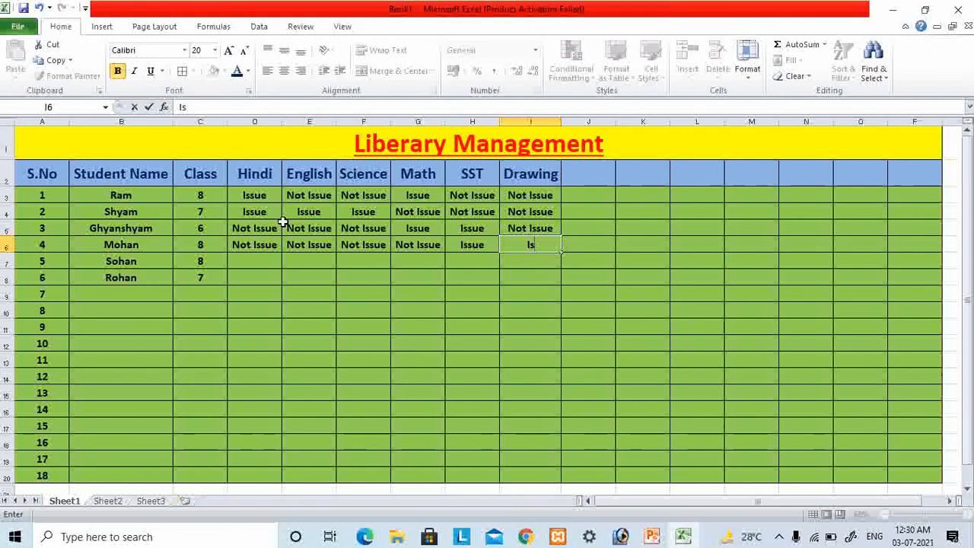
type("sue")
key("Return")
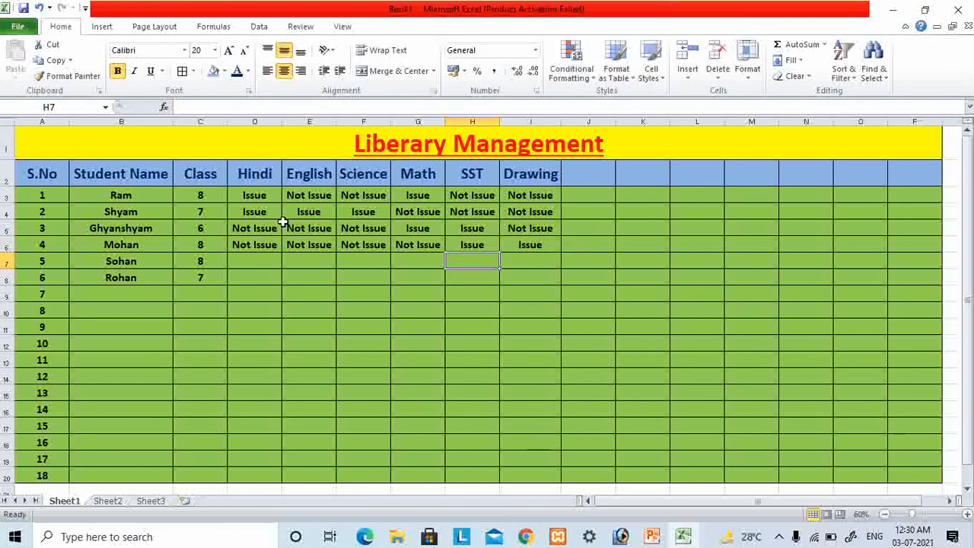
- Enter "Not Issue" under Hindi in D7, "Issue" under English in E7 and "Not Issue" under Science in F7
key("Left")
key("Left")
key("Left")
key("Left")
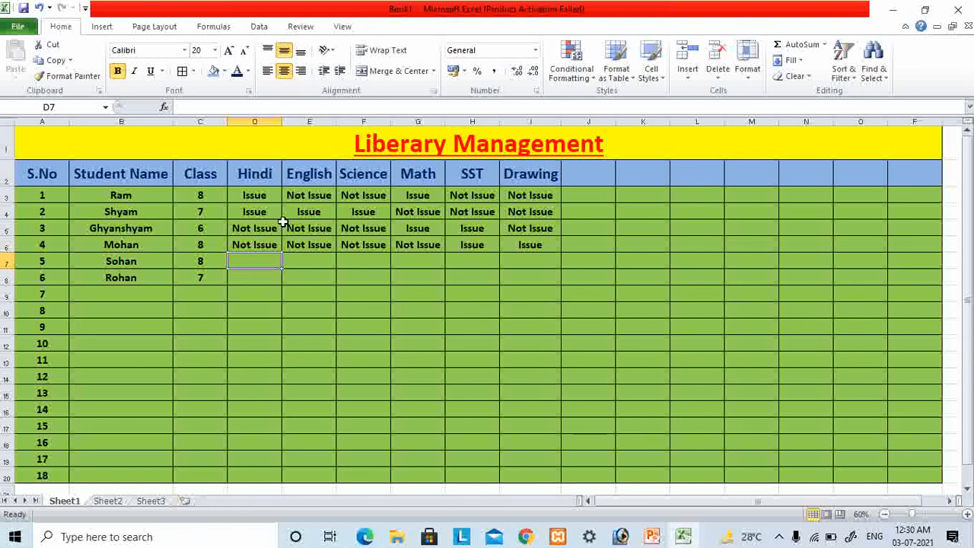
type("Not")
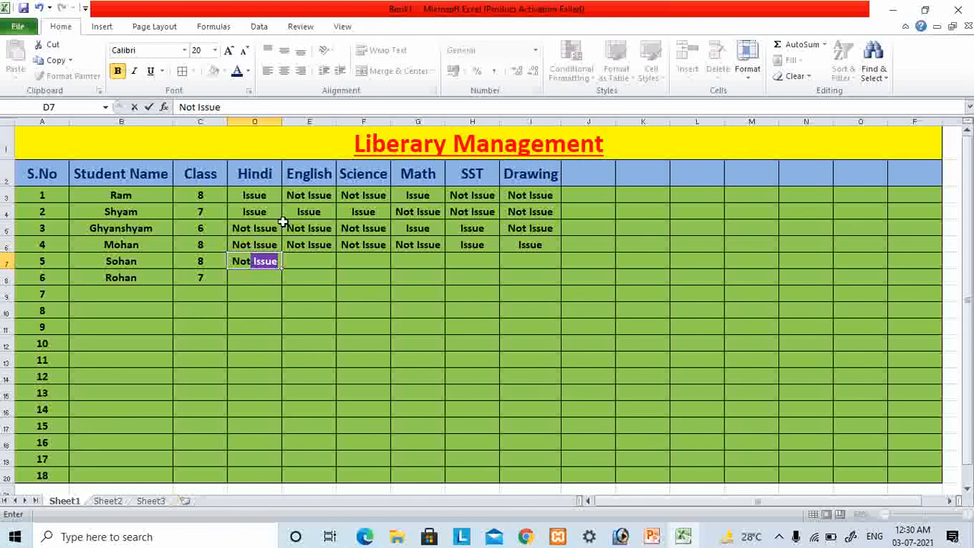
key("Tab")
type("I")
key("Tab")
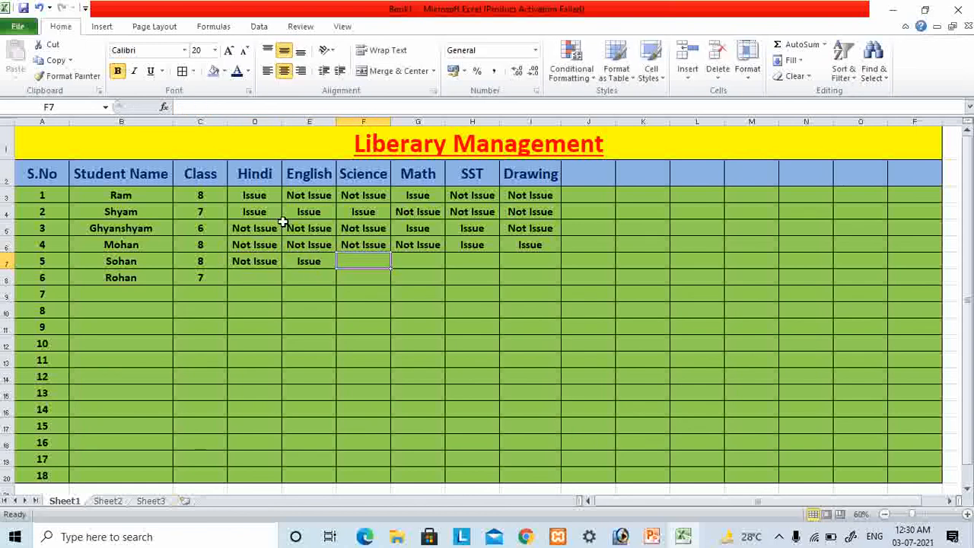
type("No")
key("Tab")
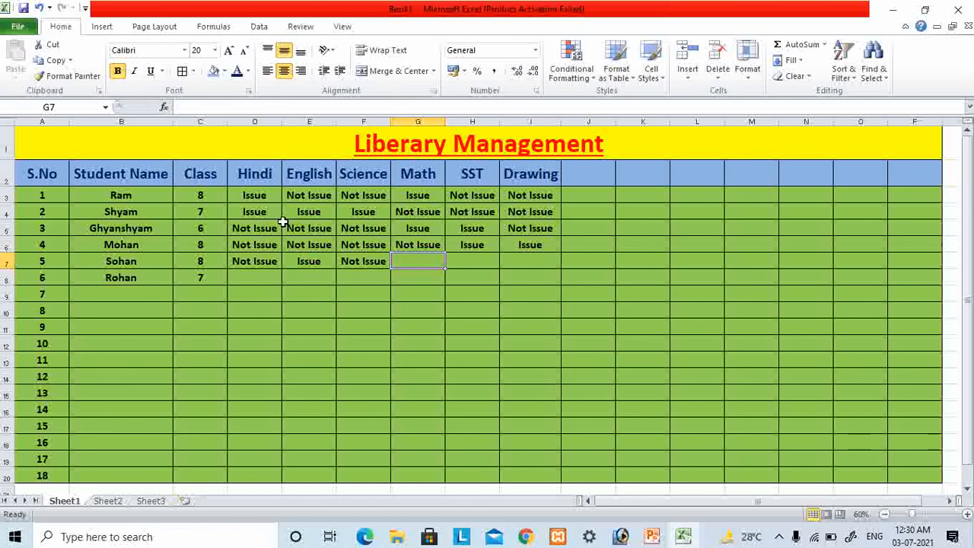
- Enter "Not Issue" under Math in G7 and SST in H7, and "Issue" under Drawing in I7
type("No")
key("Tab")
type("No")
key("Tab")
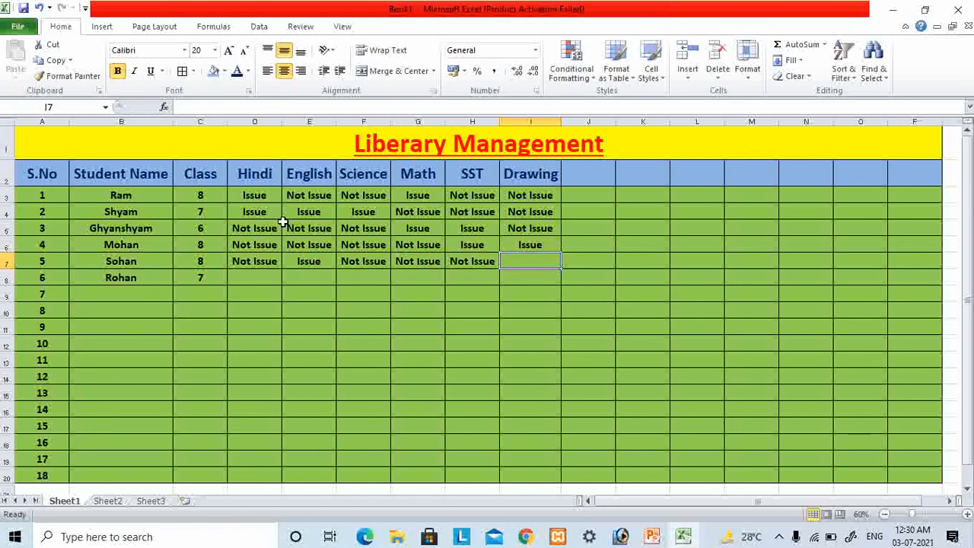
type("I")
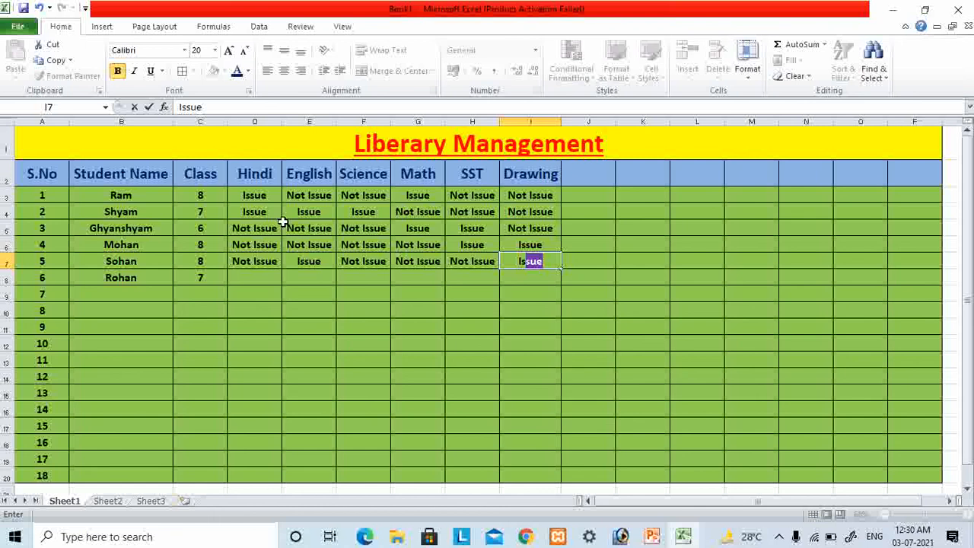
key("Right")
- Enter "Issue" under Hindi, English and Science in cells D8, E8 and F8
key("Down")
key("Left")
key("Left")
key("Left")
key("Left")
key("Left")
key("Left")
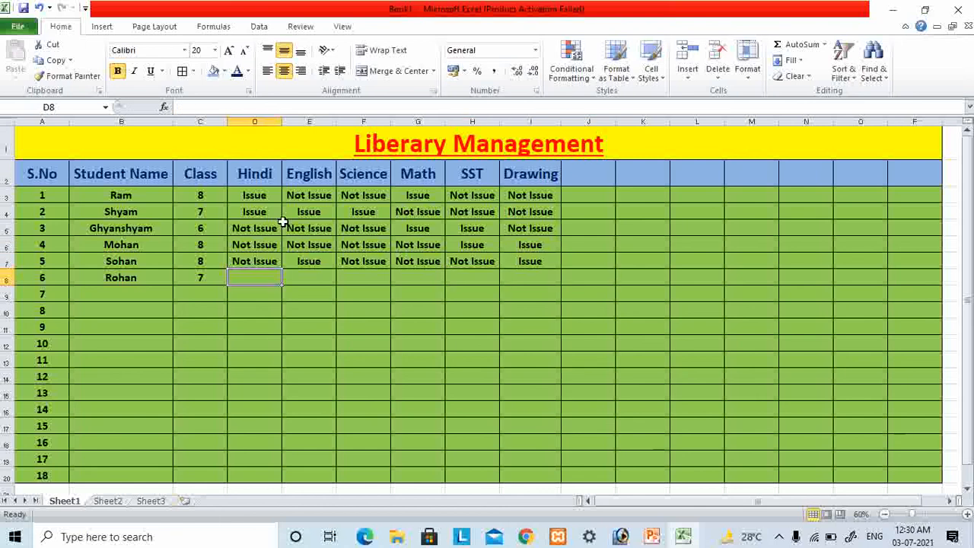
type("U")
key("BackSpace")
type("Issue")
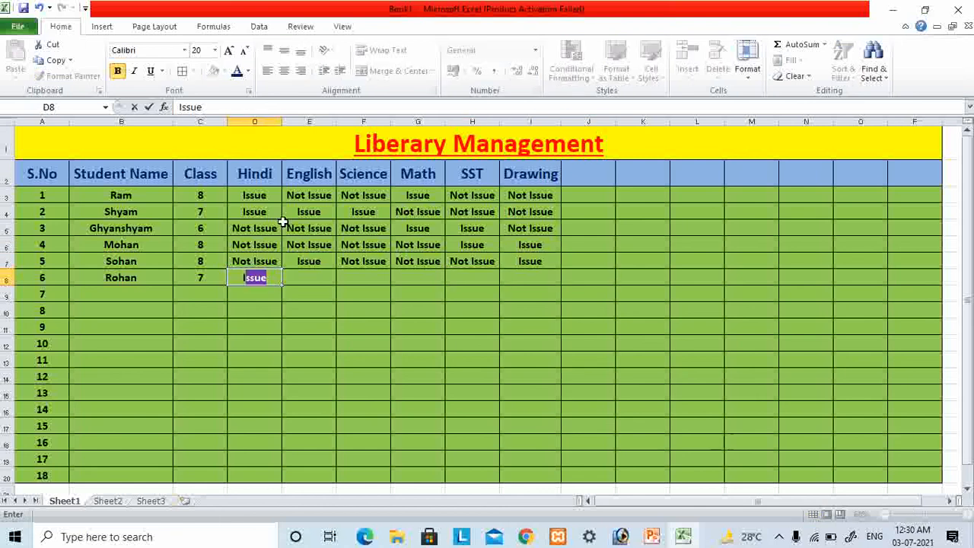
key("Right")
type("I")
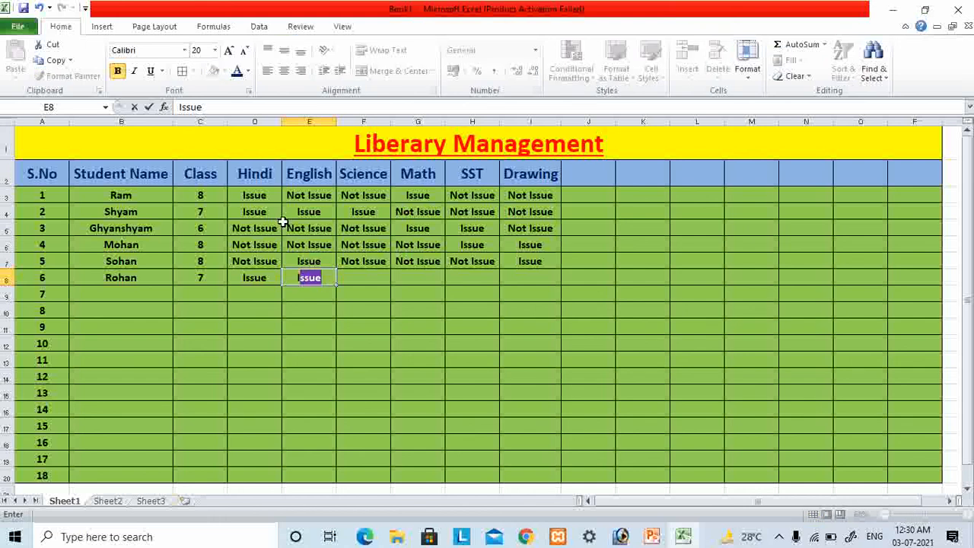
key("Right")
type("I")
key("Right")
- Enter "Not Issue" under Math, SST and Drawing in cells G8, H8 and I8
type("N")
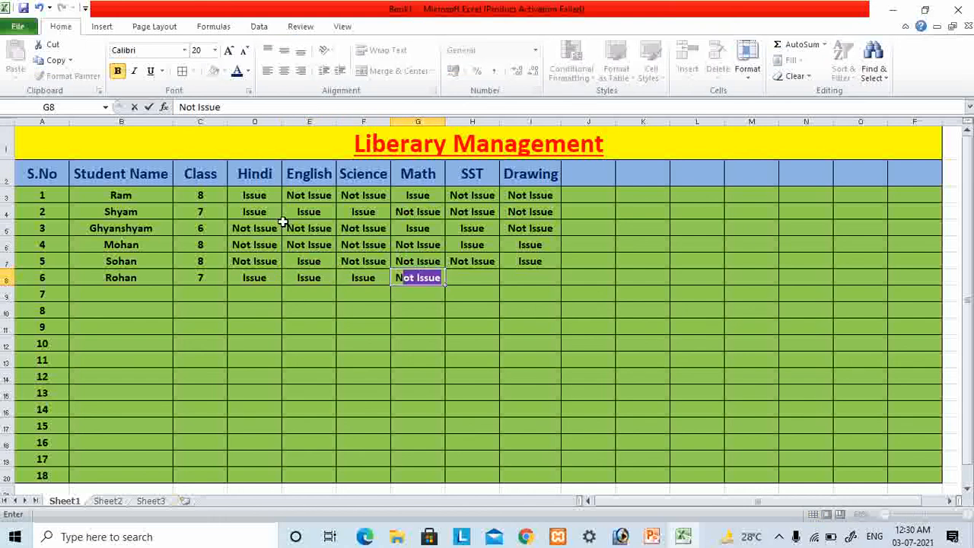
key("Right")
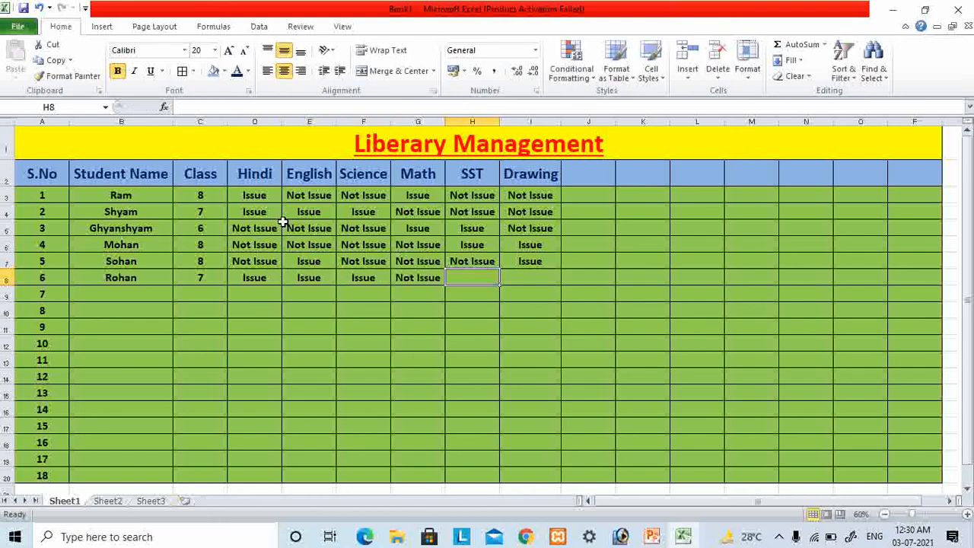
type("N")
key("Right")
type("N")
key("BackSpace")
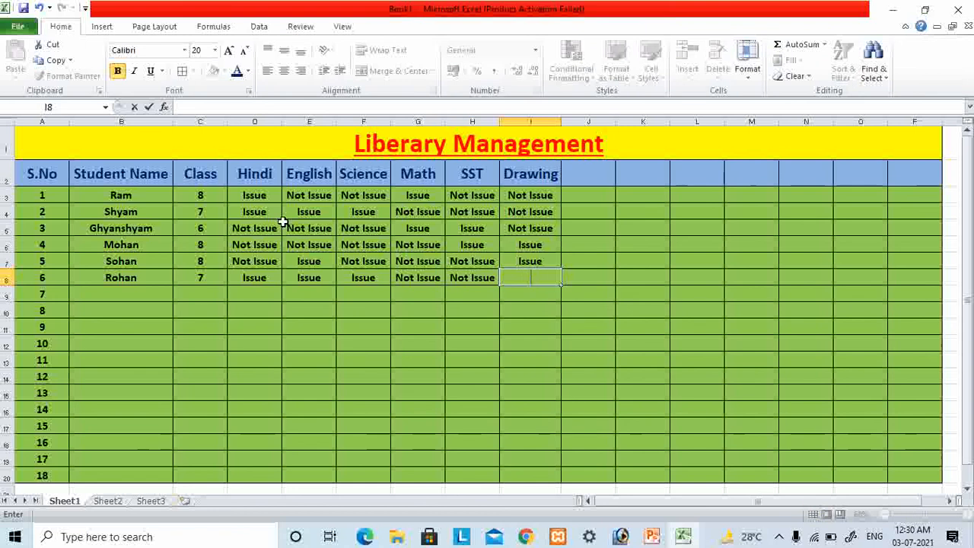
type("N")
key("Right")
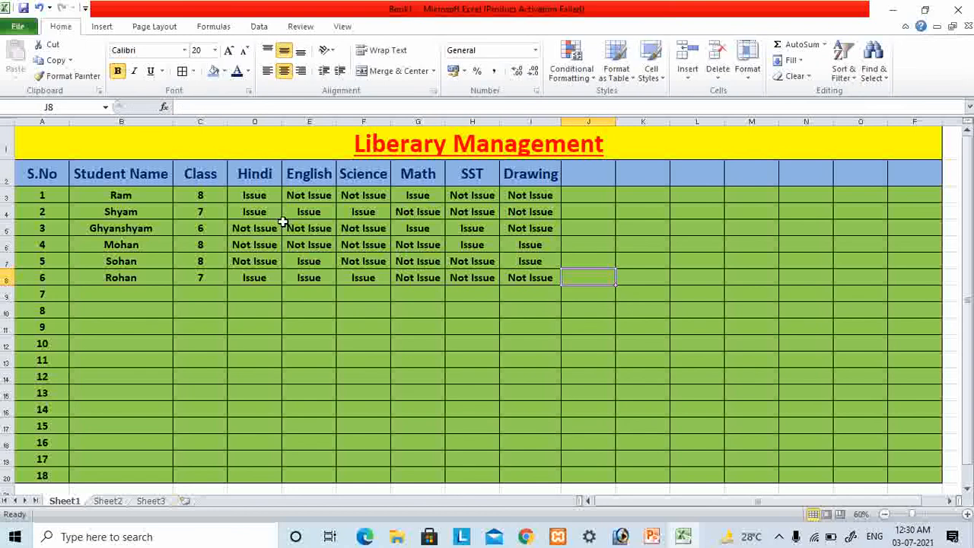
- Add the header "Total Fee" in cell J2 and auto-fit the width of column J
key("Up")
key("Up")
key("Up")
key("Up")
key("Up")
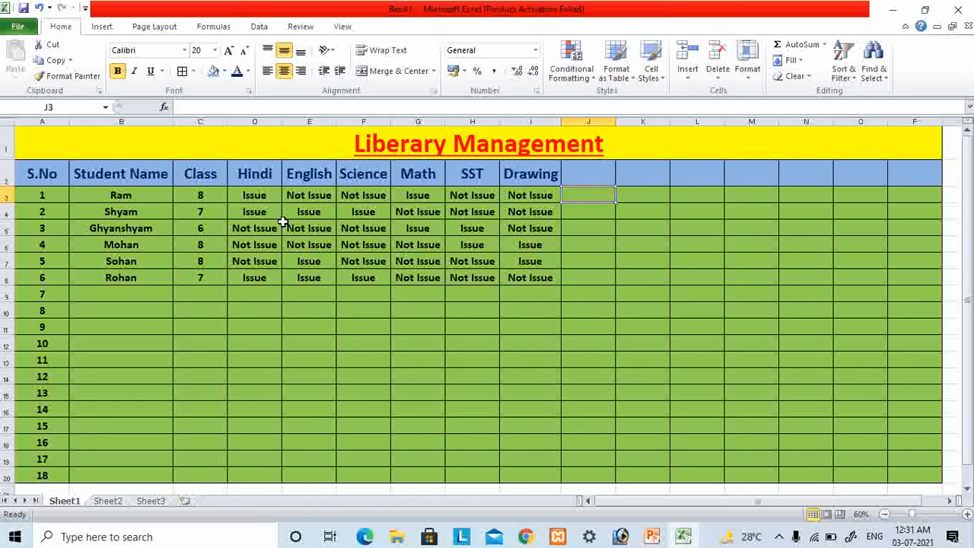
key("Up")
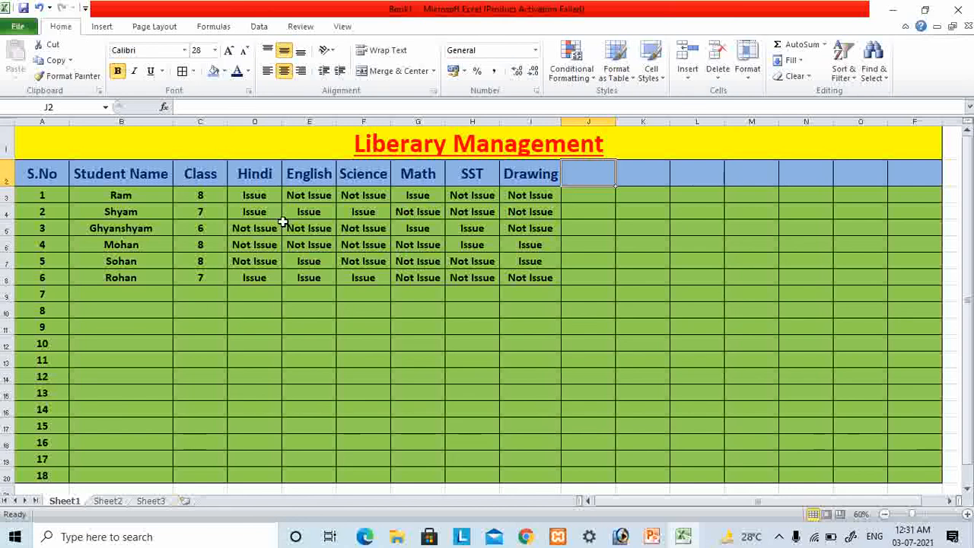
type("Total F")
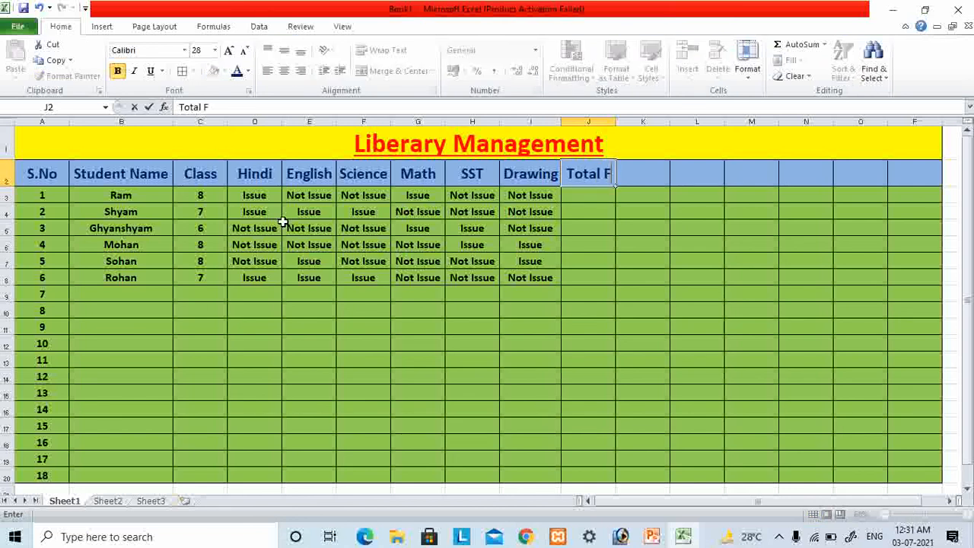
type("ee")
key("Up")
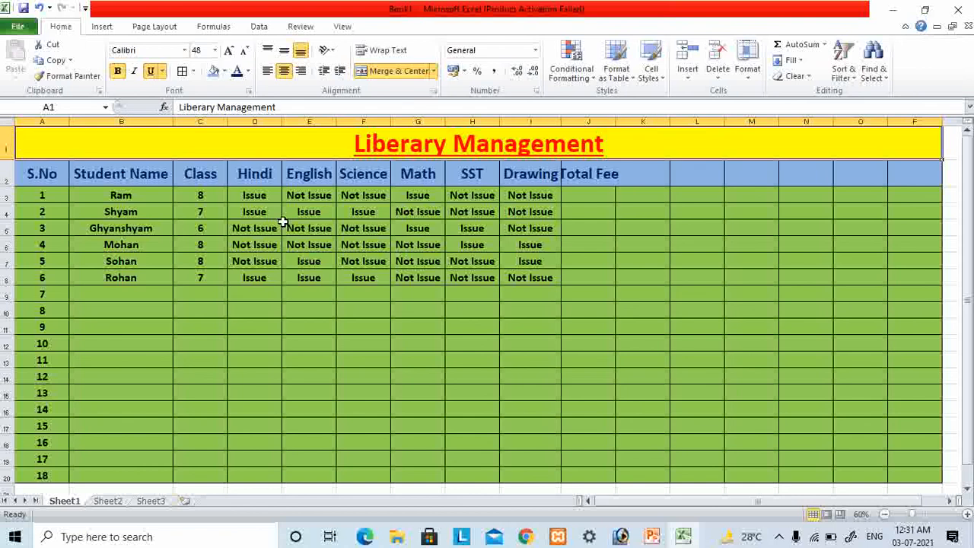
double_click(617, 122)
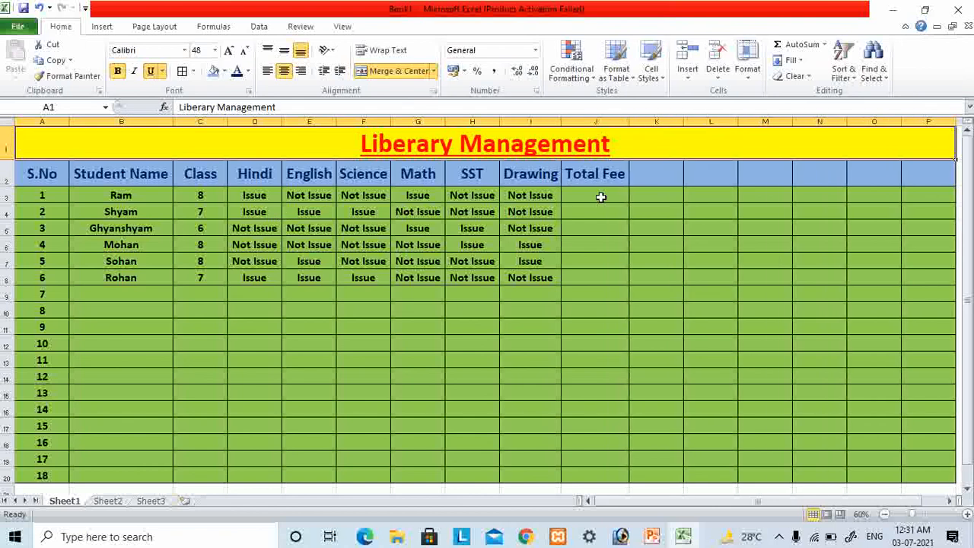
- Enter total fees of 5,000 in cell J3 and 4,000 in cell J4
left_click(601, 197)
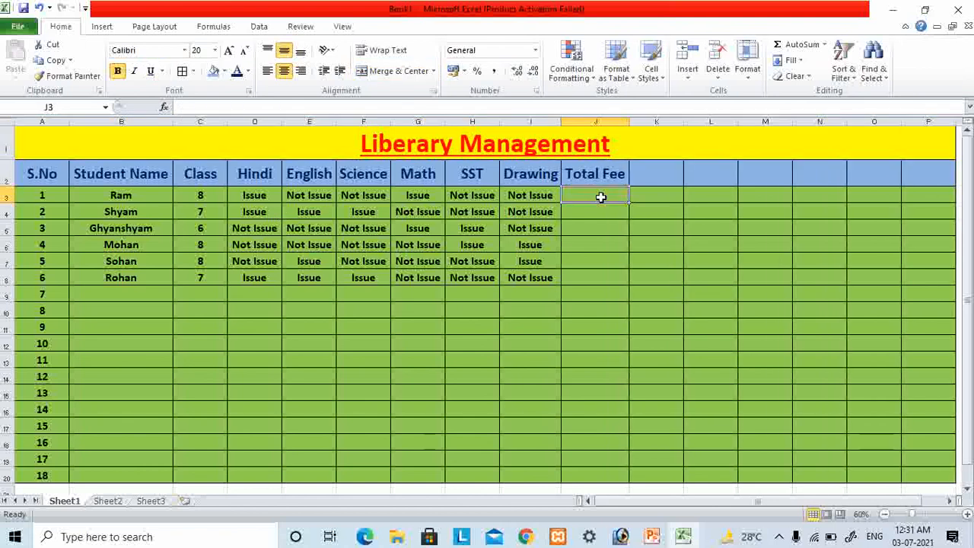
type("5,000")
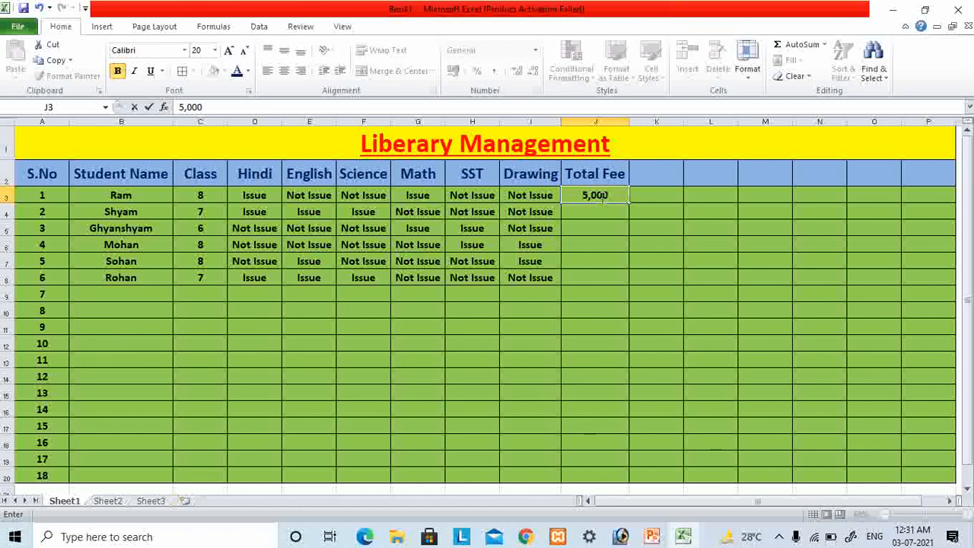
key("Return")
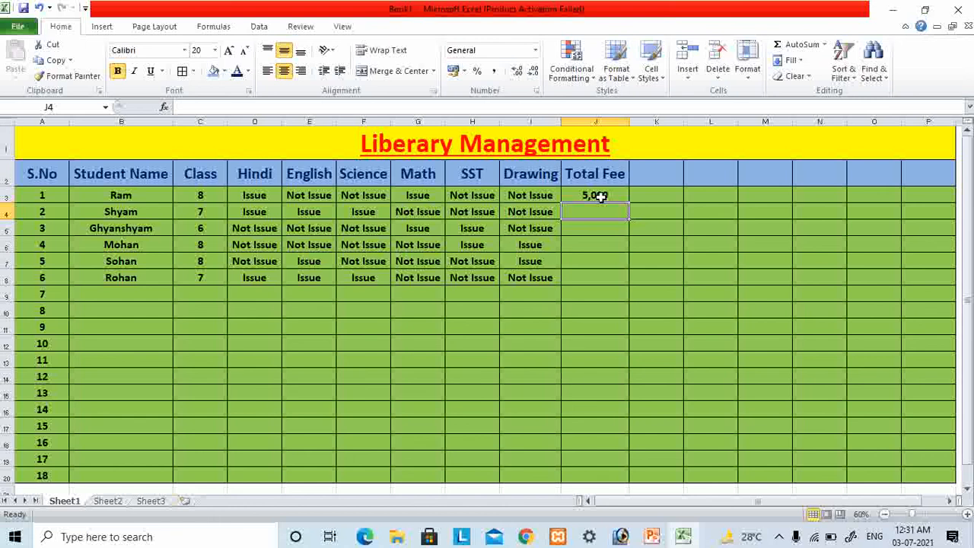
type("400")
key("BackSpace")
key("BackSpace")
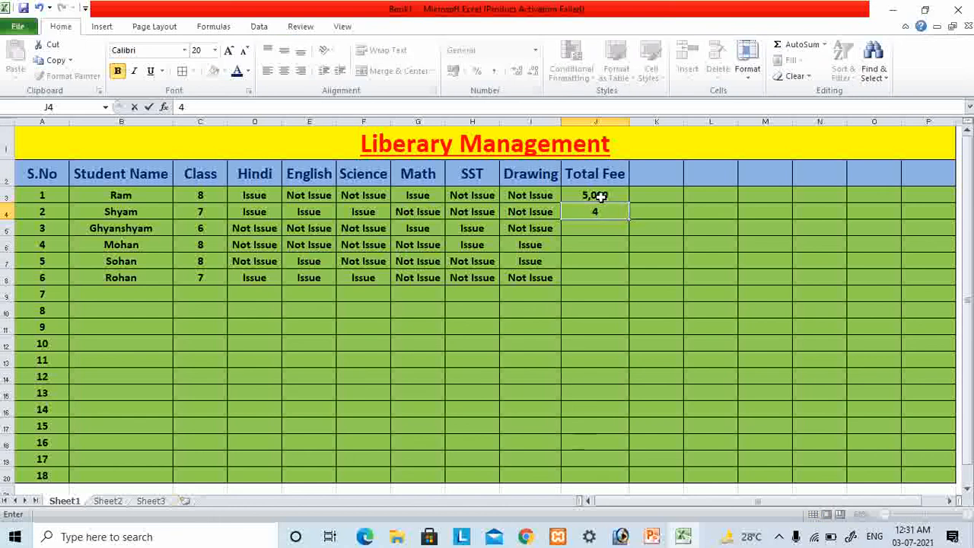
type(",000")
key("Return")
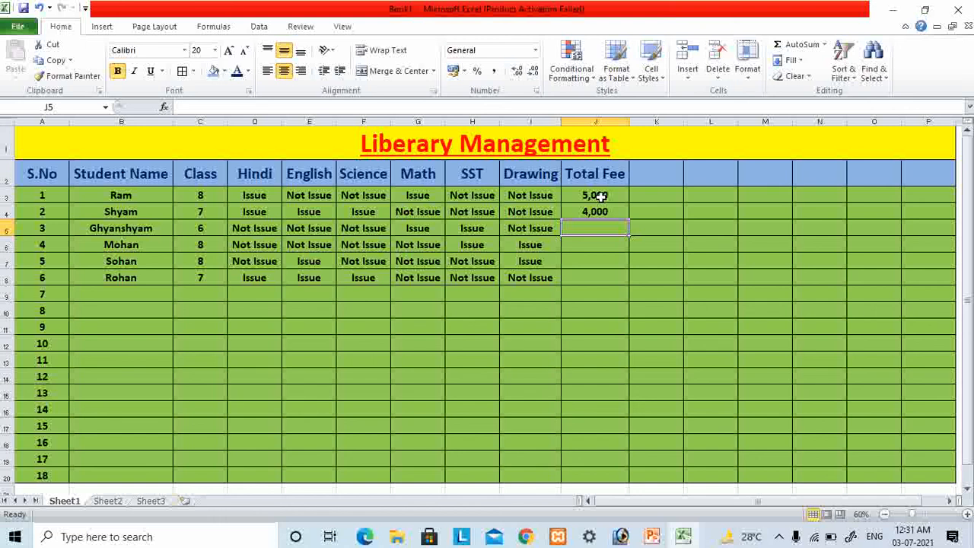
- Enter total fees of 3,000 in cell J5 and 5,000 in cell J6
type("3,00")
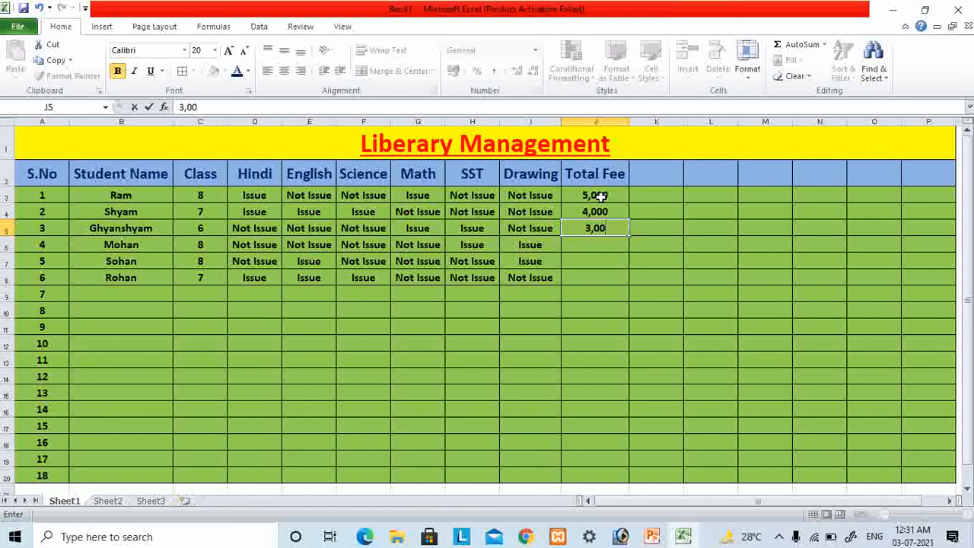
type("0")
key("Return")
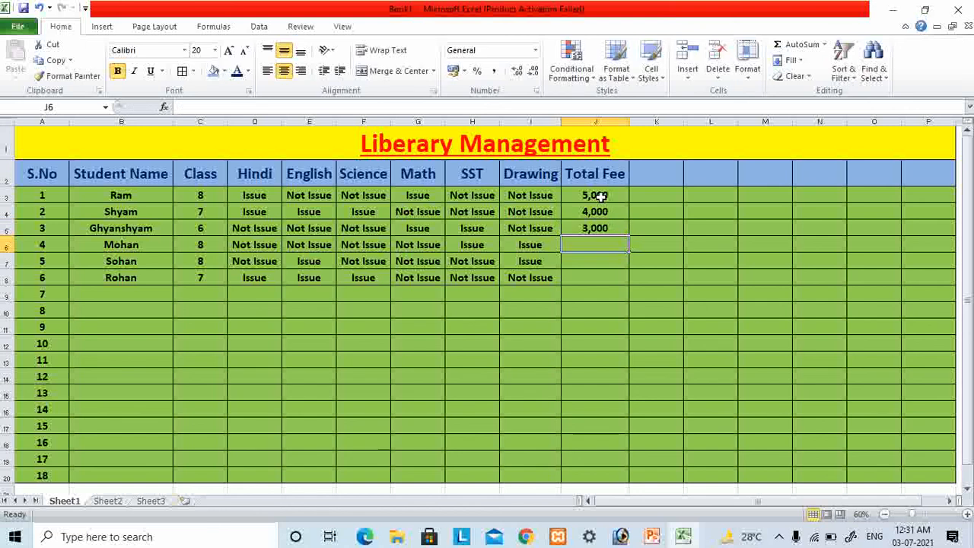
type("5,000")
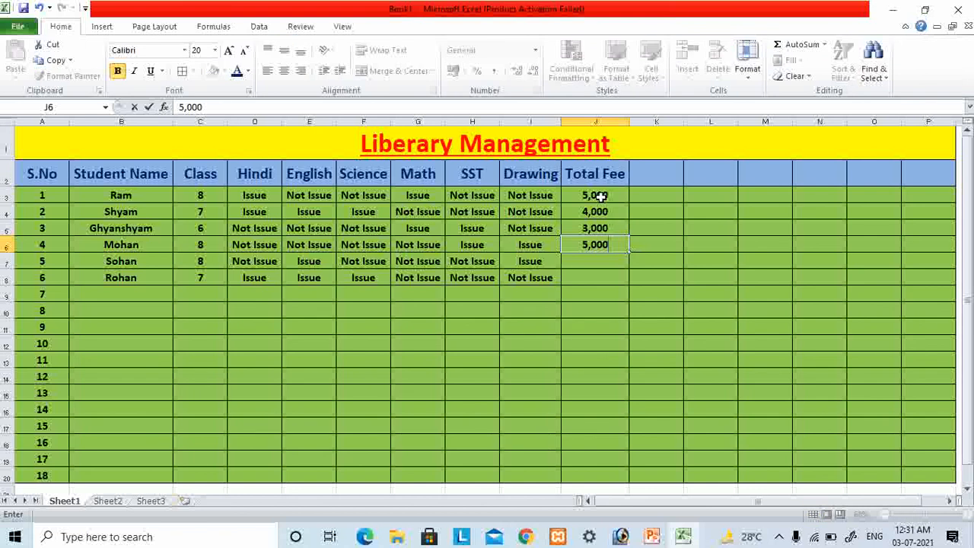
key("Return")
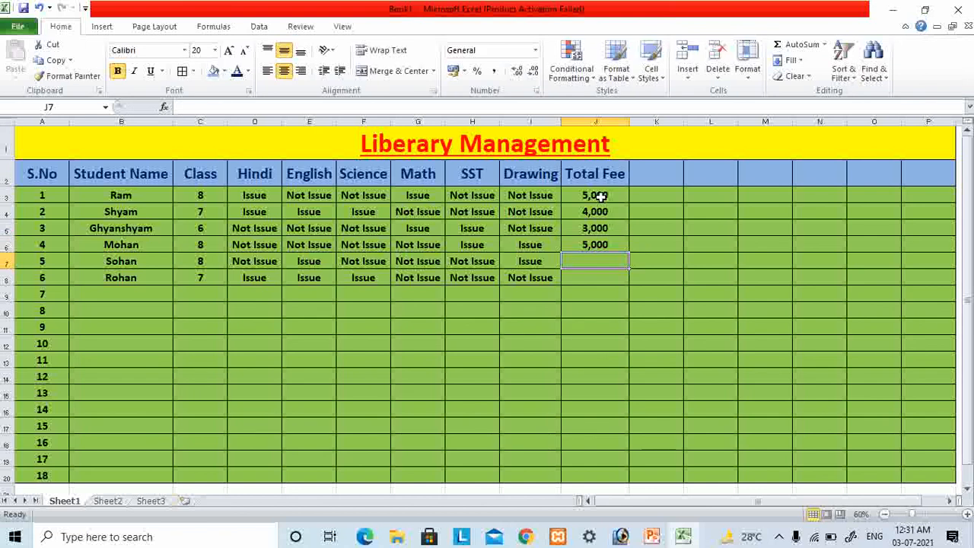
- Enter total fees of 5,000 in cell J7 and 4,000 in cell J8
type("5,000")
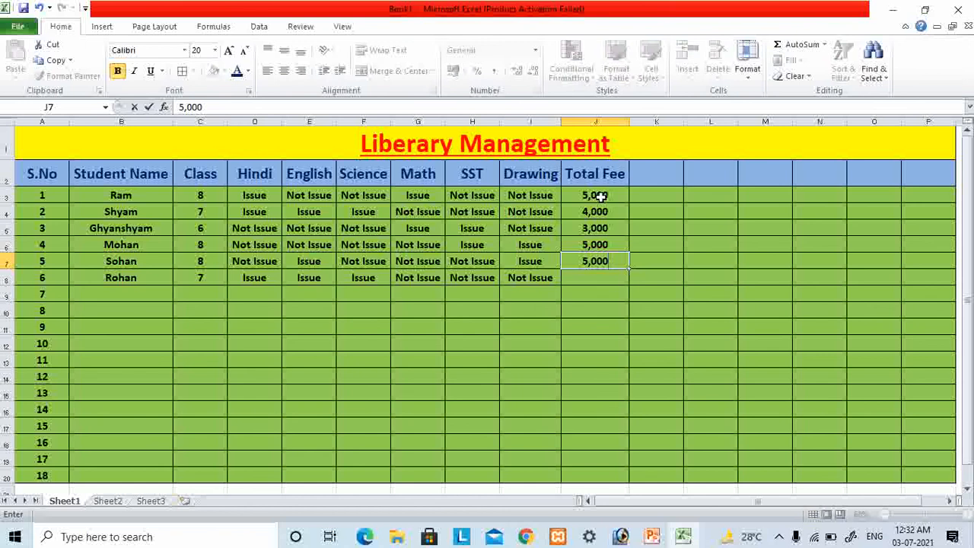
key("Return")
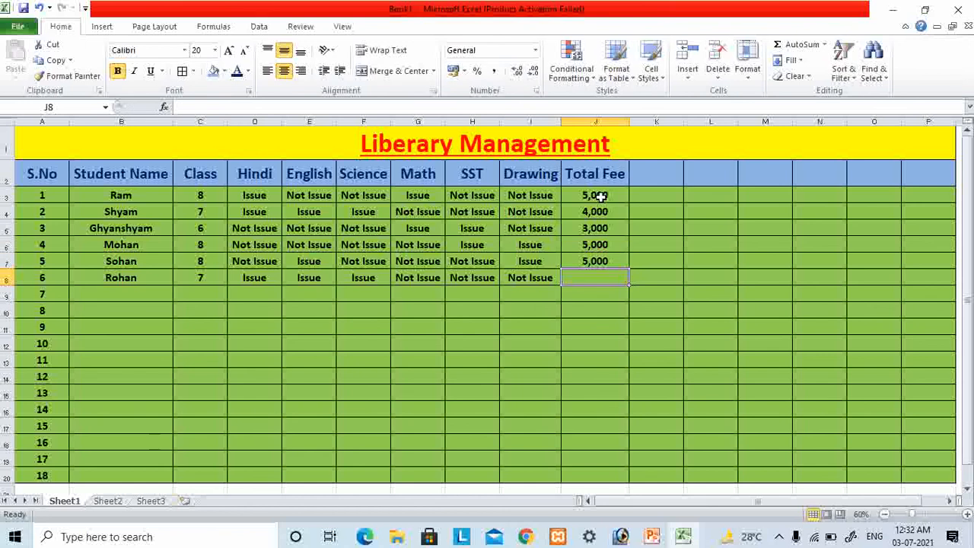
type("4,")
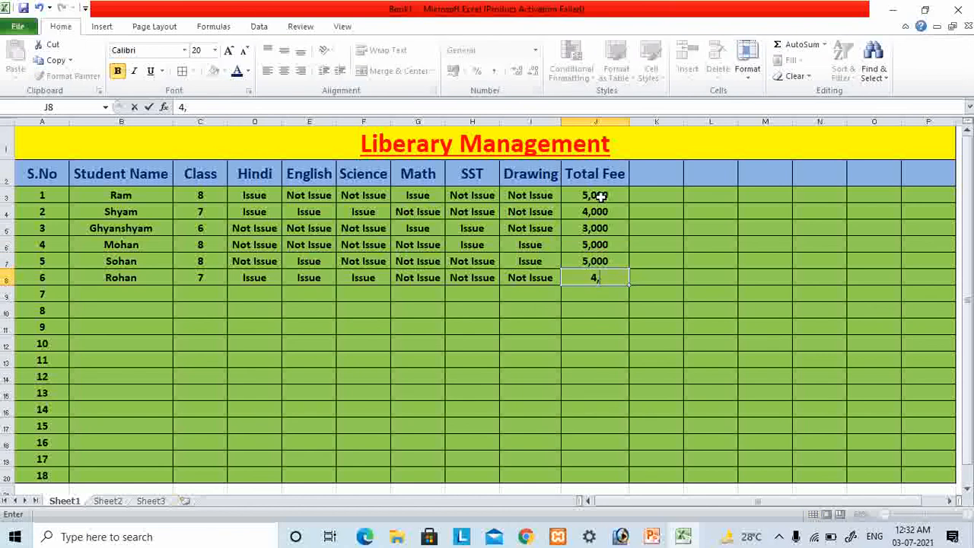
type("000")
key("Tab")
- Enter the header "Fee Due" in cell K2
key("Up")
key("Up")
key("Up")
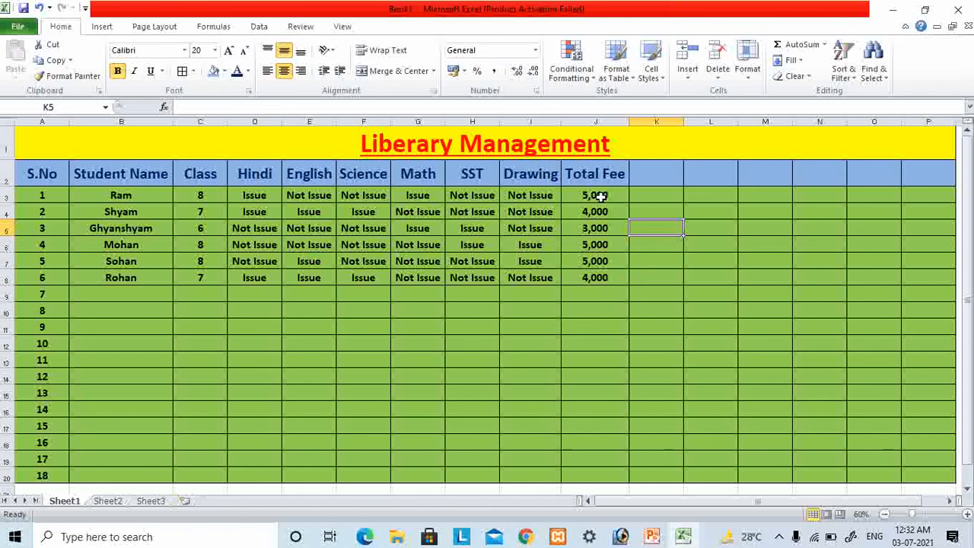
key("Up")
key("Up")
key("Up")
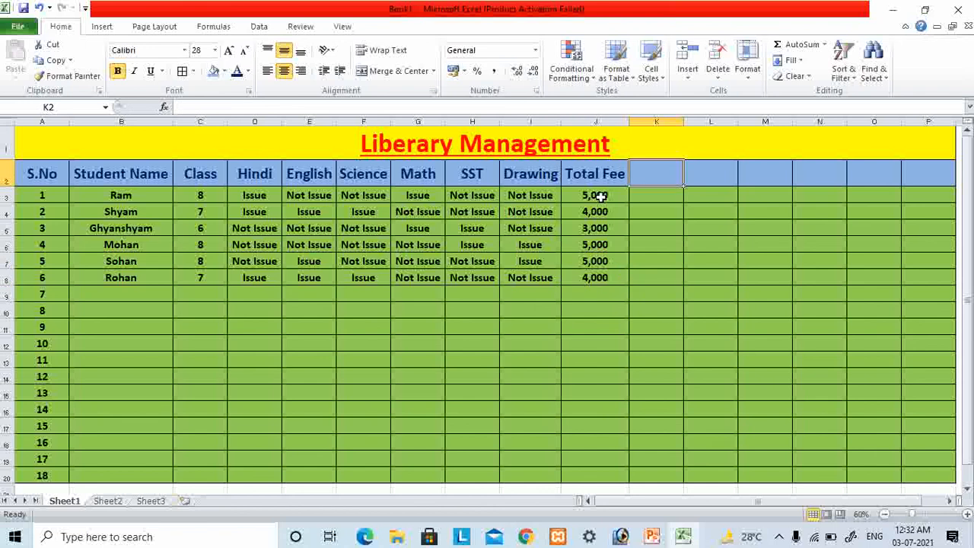
type("Fee")
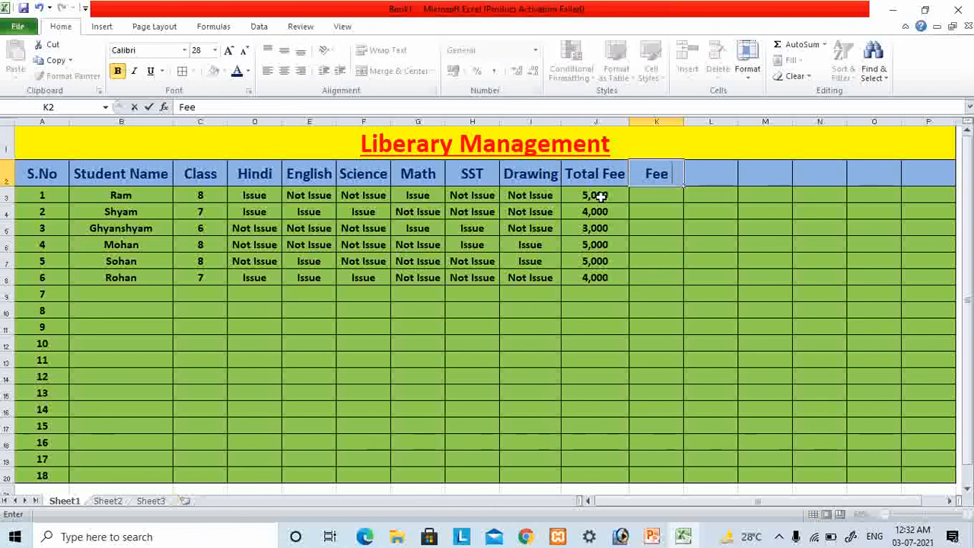
type(" Due")
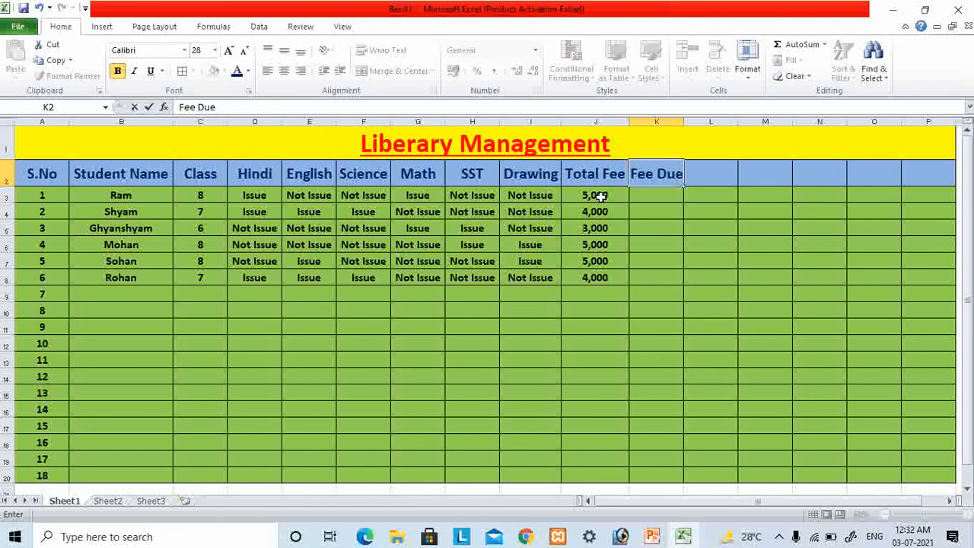
key("Return")
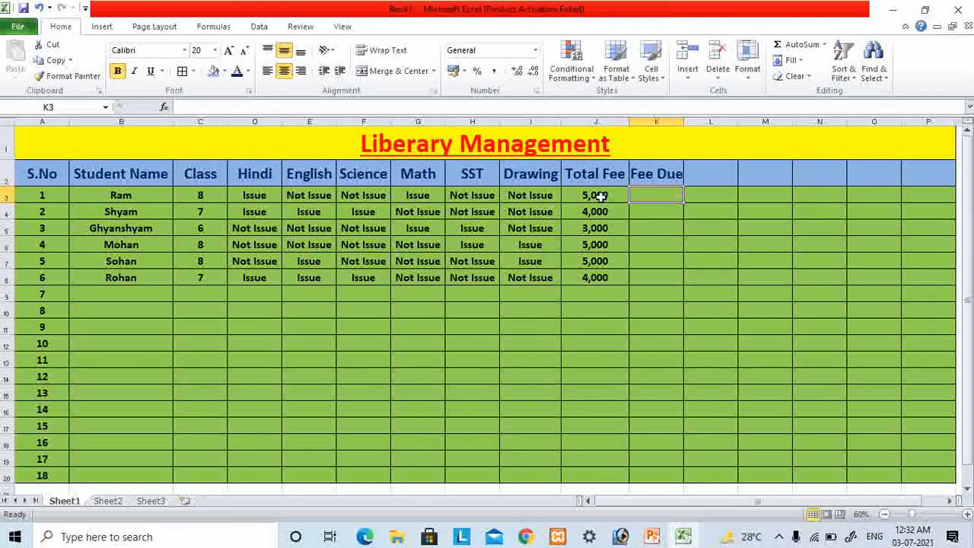
- Enter 2,000 in cell K3 for the first student
type("200")
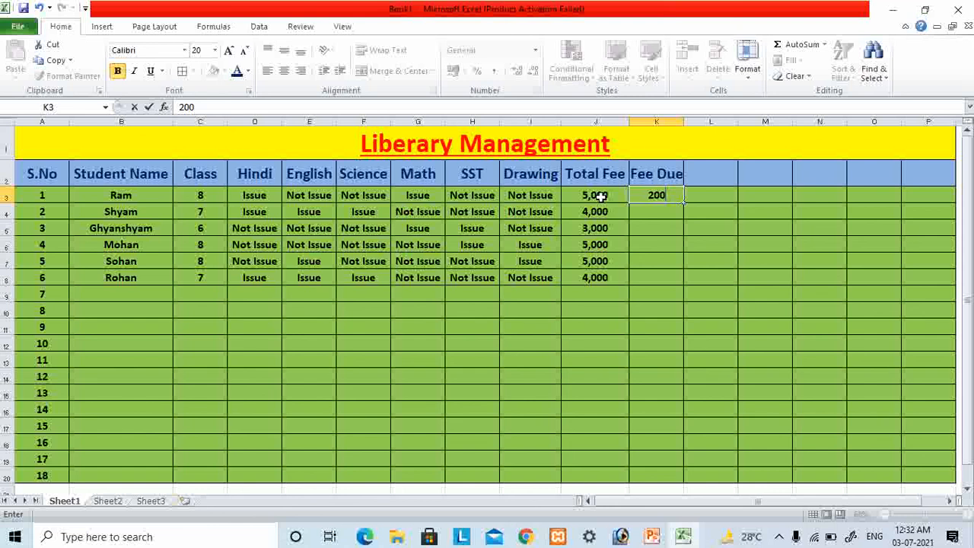
key("BackSpace")
key("BackSpace")
type(",000")
key("Up")
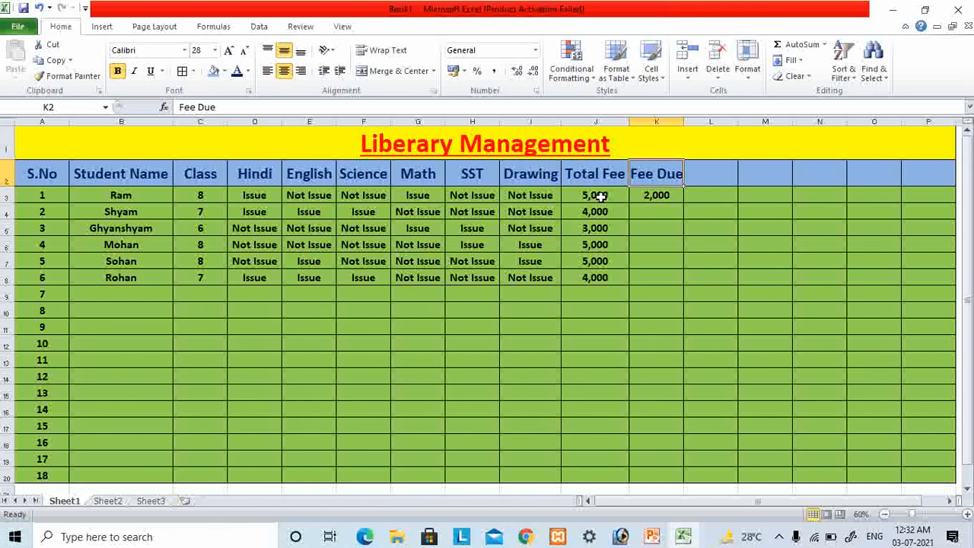
- Set the header in cell K2 to "Fee Pay"
type("Fee")
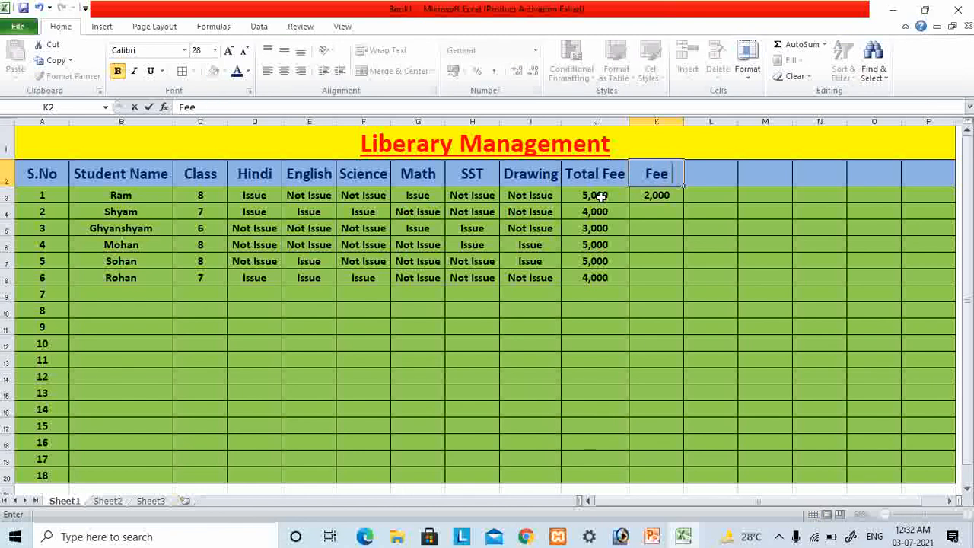
type(" Pay")
key("Return")
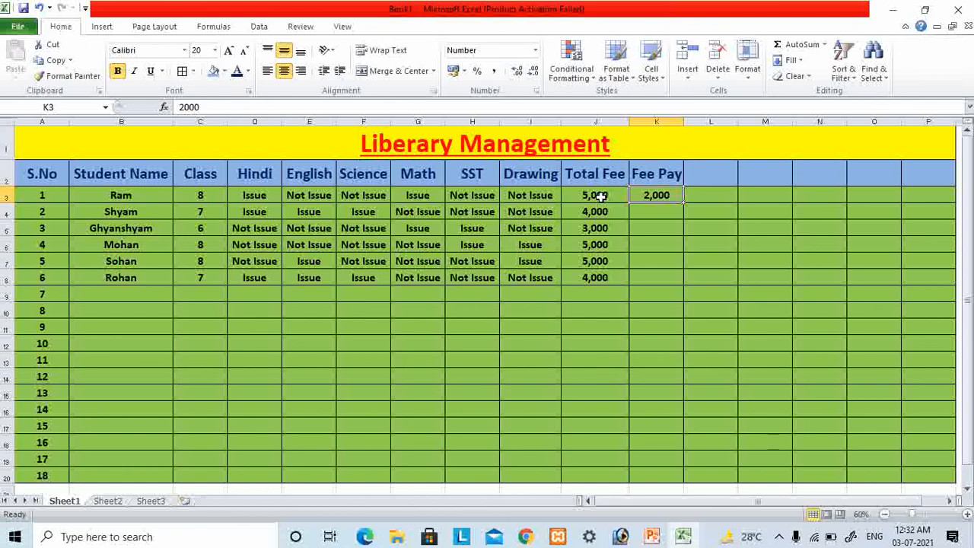
- Enter fee payments of 3,000 in cell K3 and 1,000 in cell K4
type("3,000")
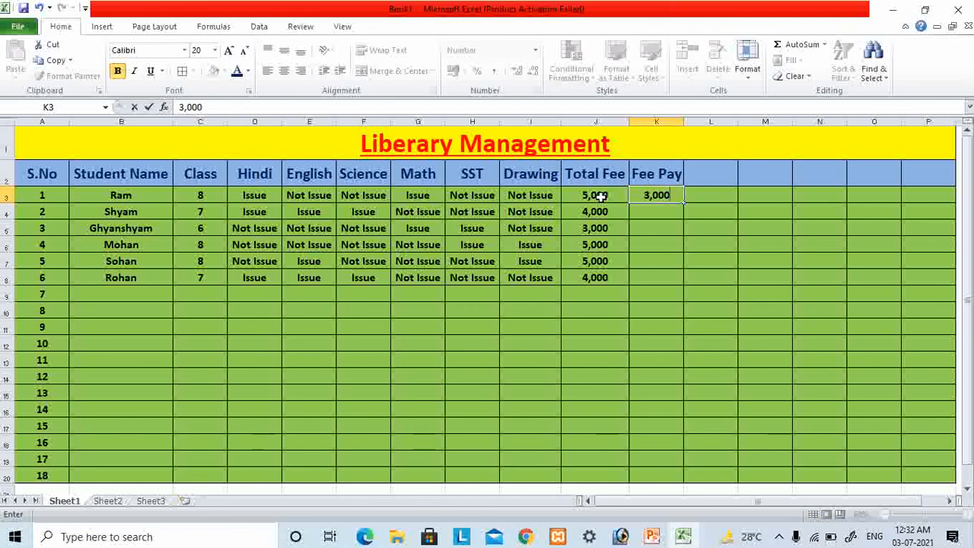
key("Return")
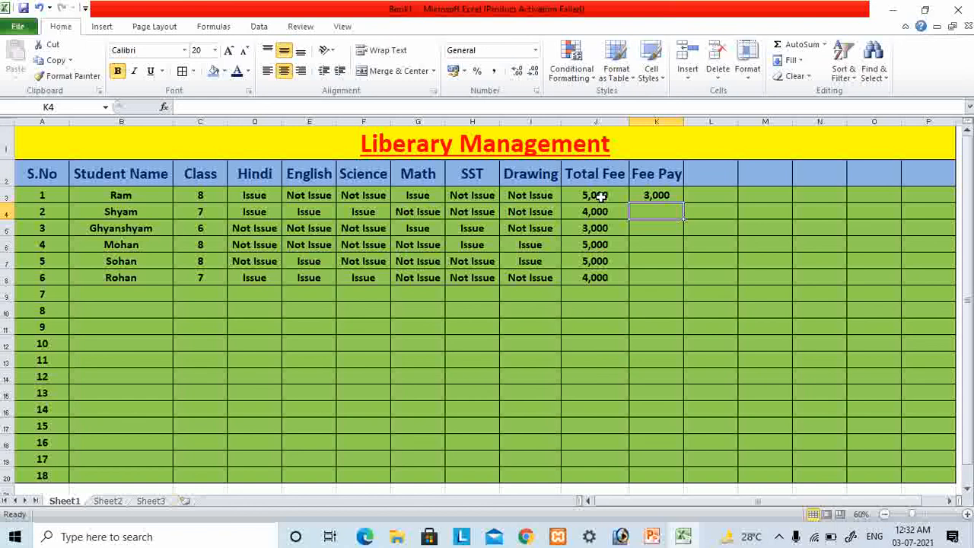
type("1")
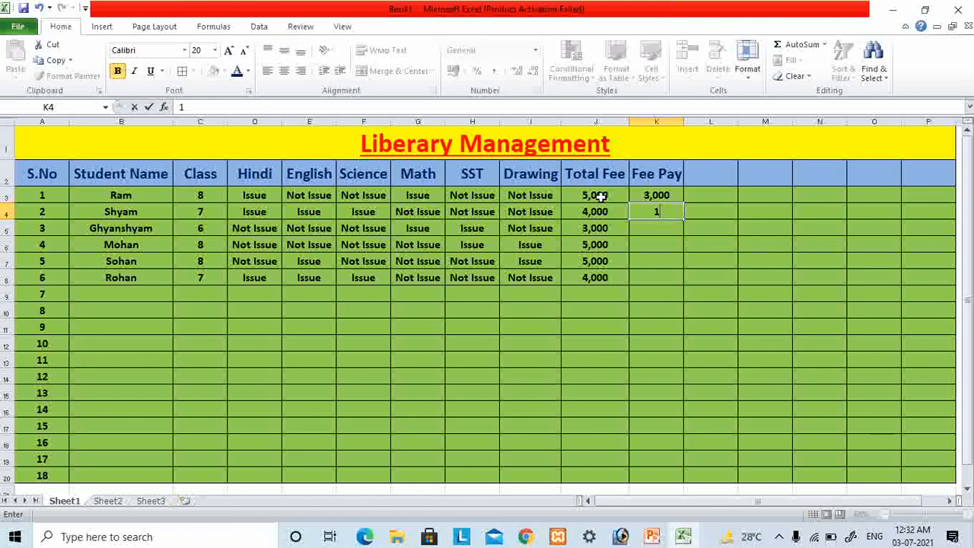
type(",000")
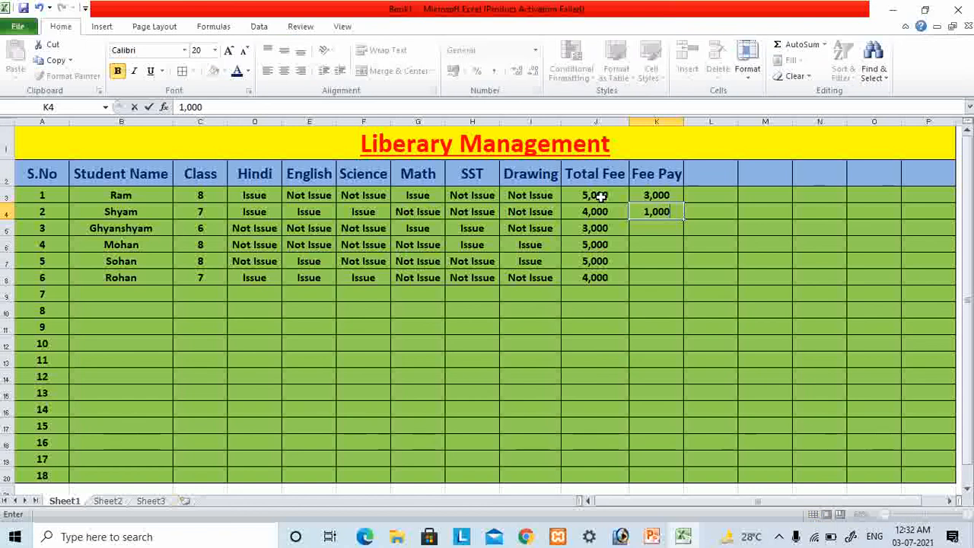
key("Return")
- Enter fee payments of 500 in cell K5 and 300 in cell K6
type("500")
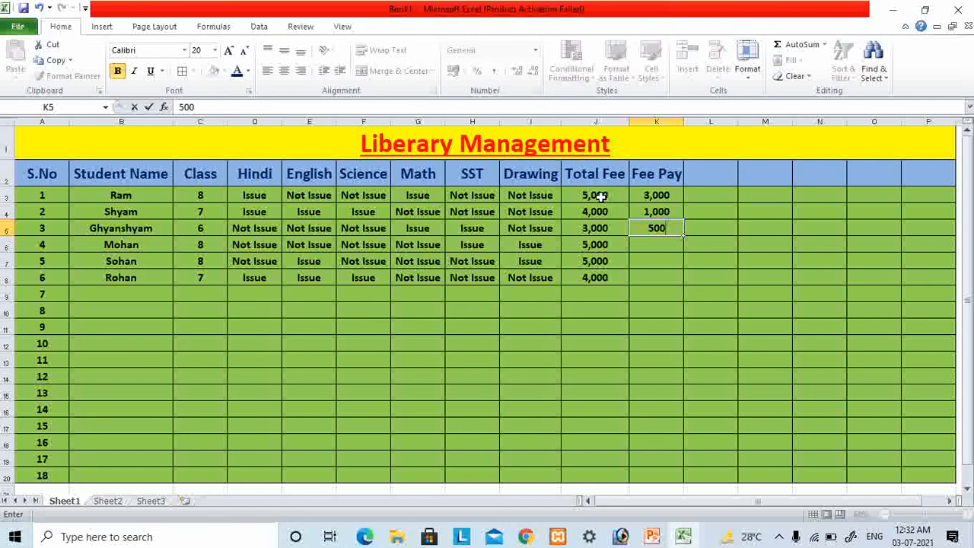
key("Return")
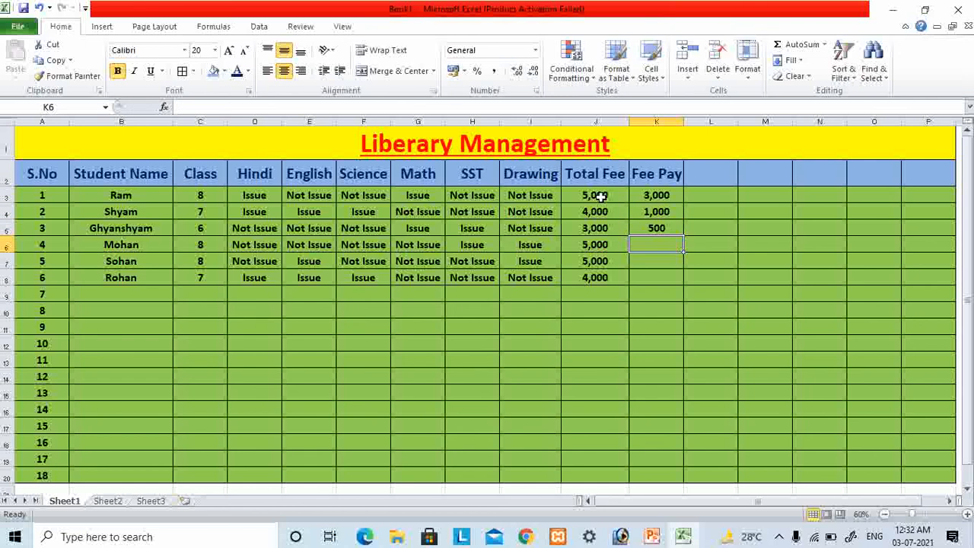
type("300")
key("Return")
- Enter fee payments of 35,00 in cell K7 and 25,00 in cell K8
type("3")
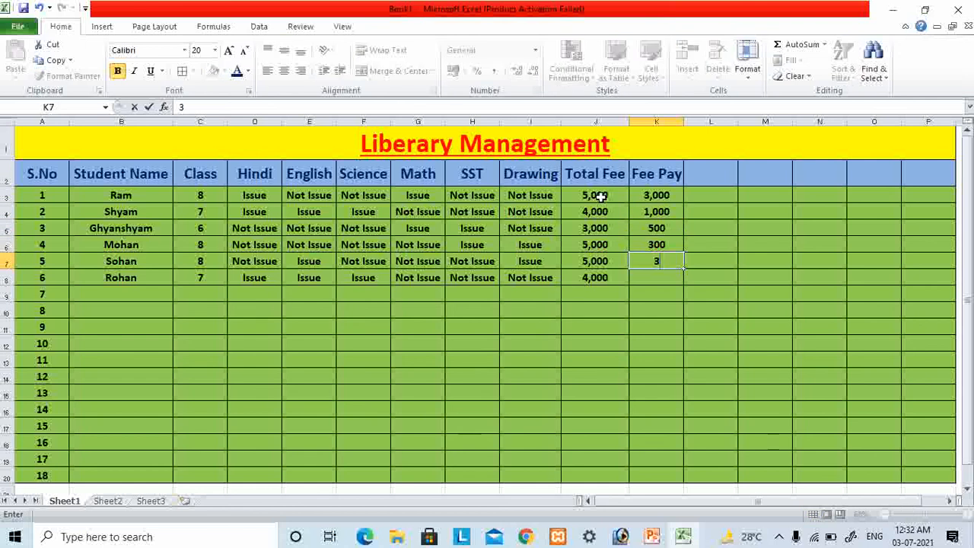
type("5,00")
key("Return")
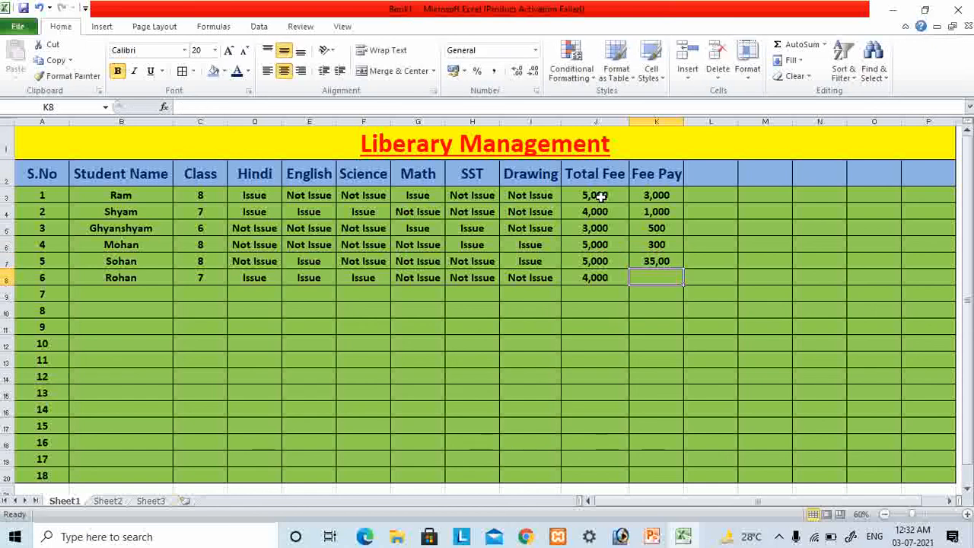
type("25,00")
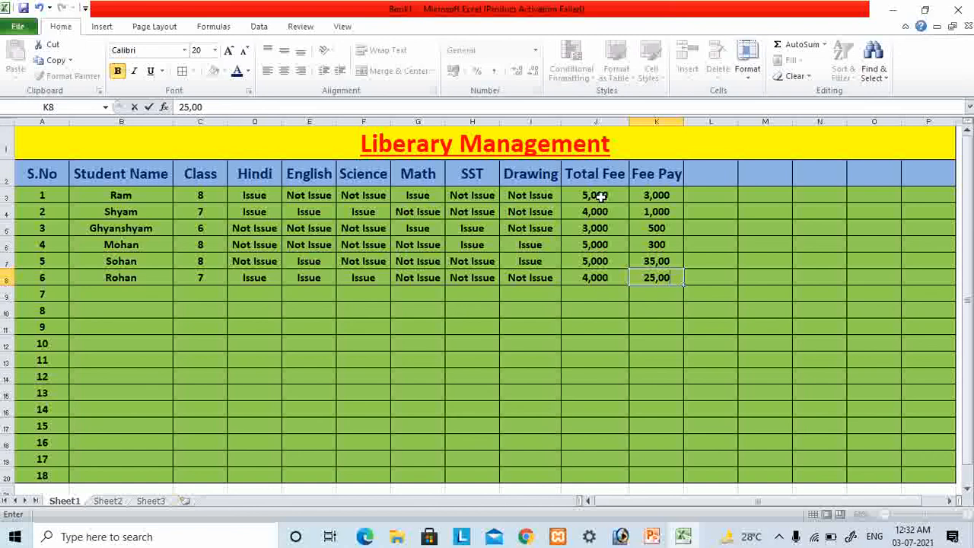
key("Tab")
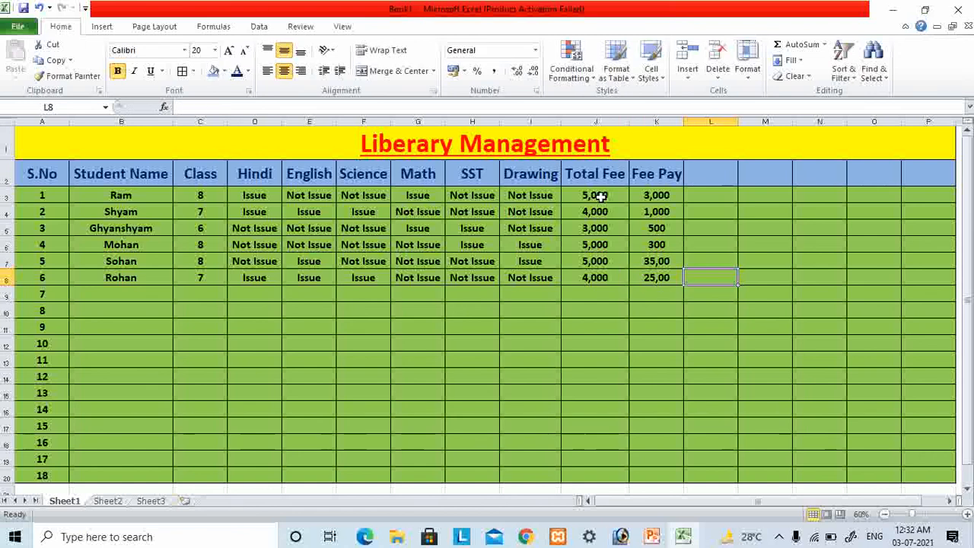
- Add the header "Due Fee" in cell L2
key("Up")
key("Up")
key("Up")
key("Up")
key("Up")
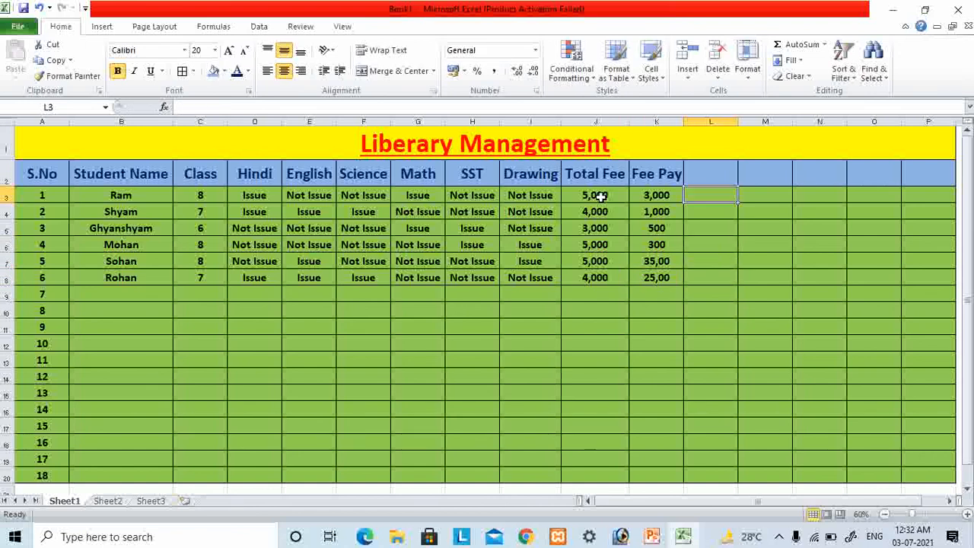
left_click(698, 172)
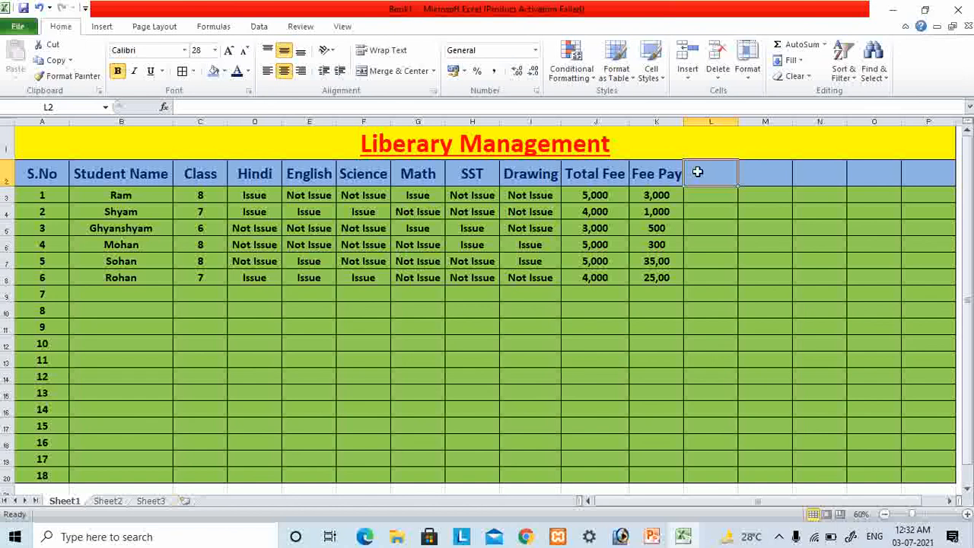
type("Due")
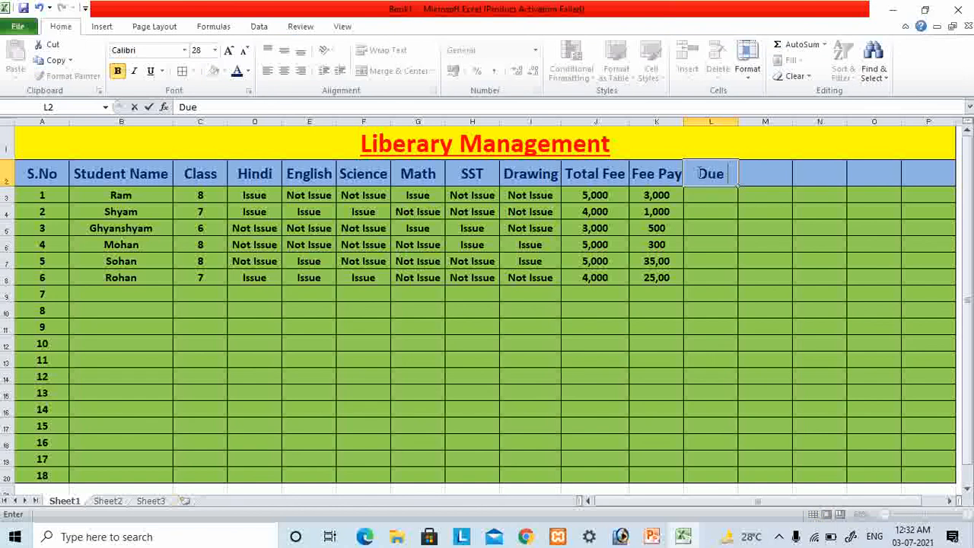
type(" fee")
key("BackSpace")
key("BackSpace")
key("BackSpace")
key("BackSpace")
type("F")
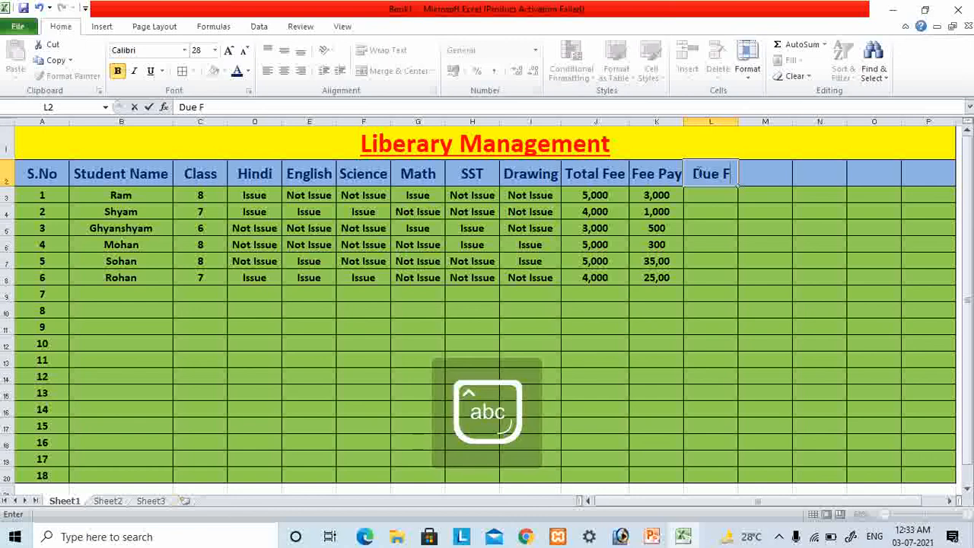
type("ee")
left_click(720, 200)
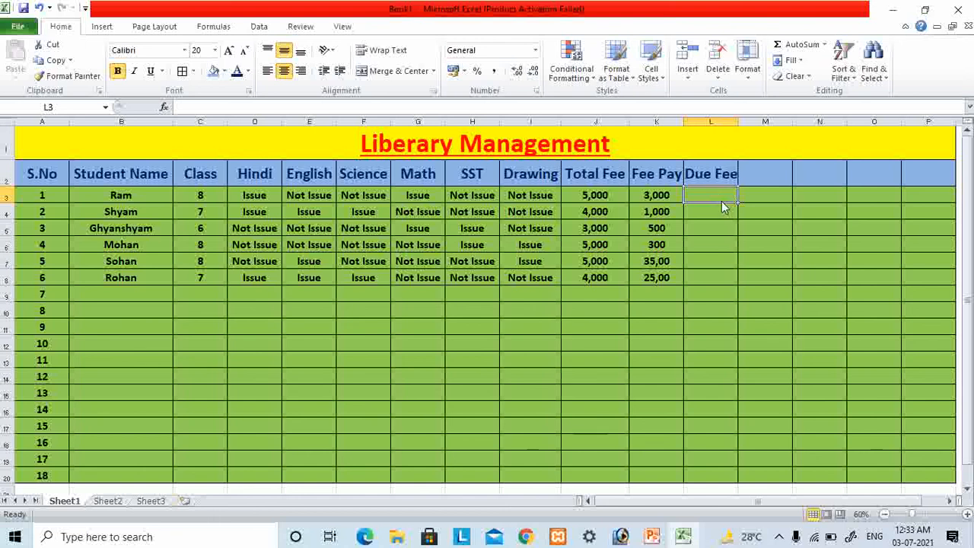
- Save the workbook in the Documents folder under the file name "Lib Management"
left_click(720, 200)
key("ctrl+s")
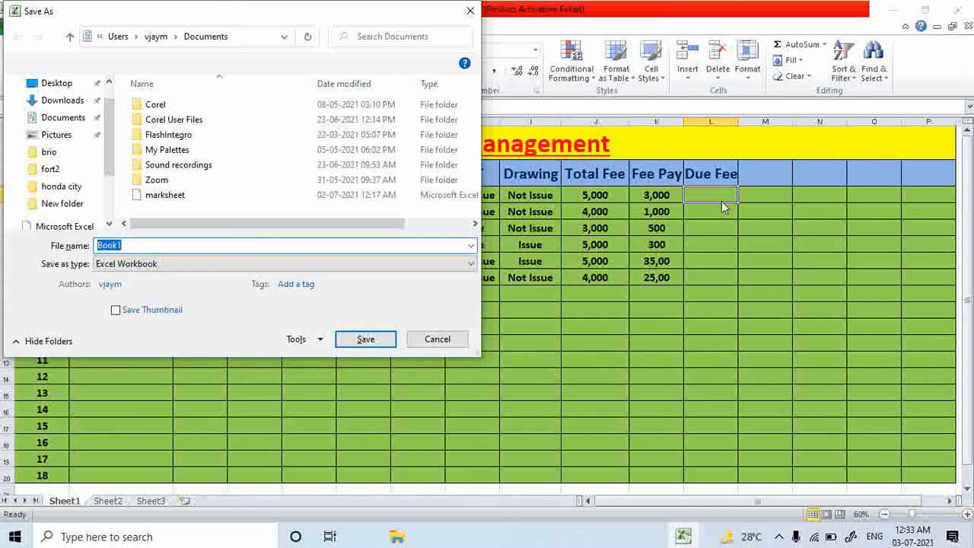
type("Lib ")
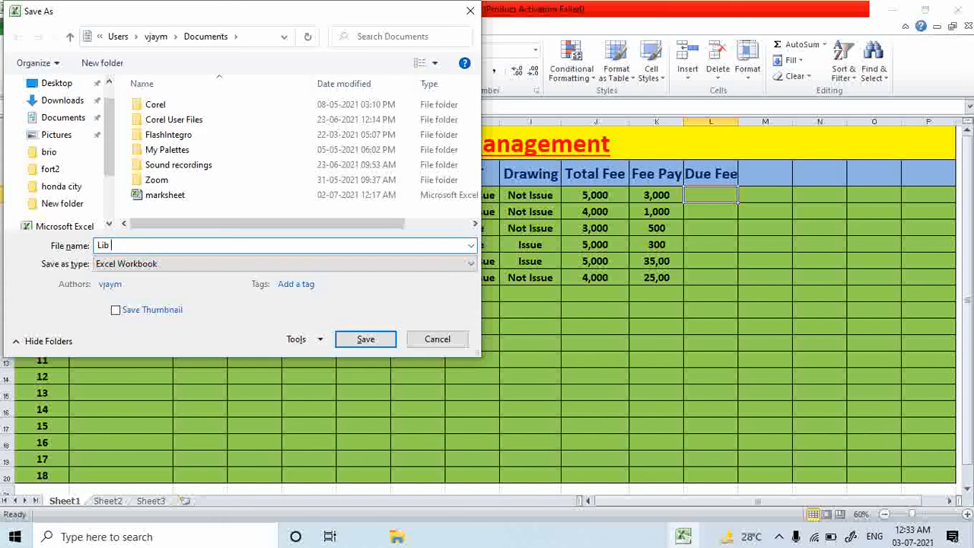
type("Manage")
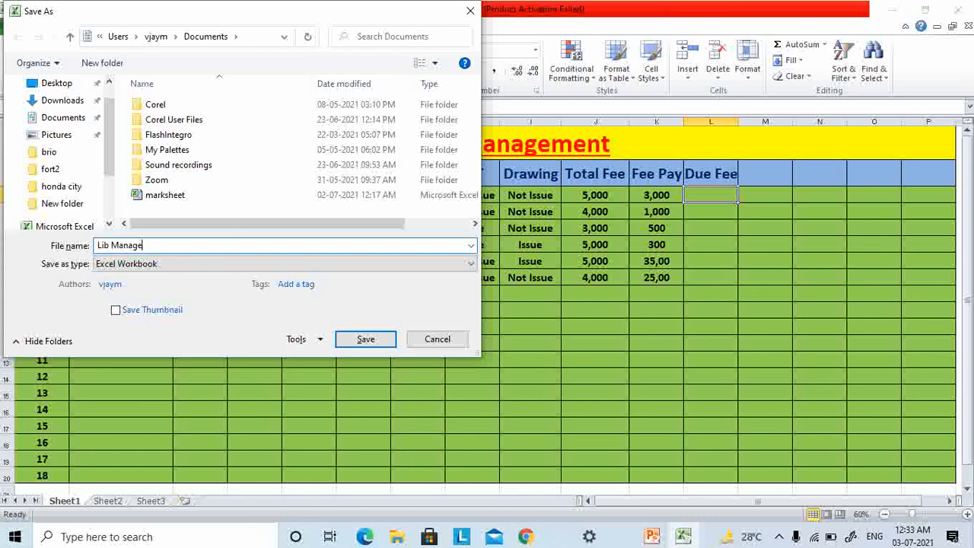
type("ment")
key("Return")
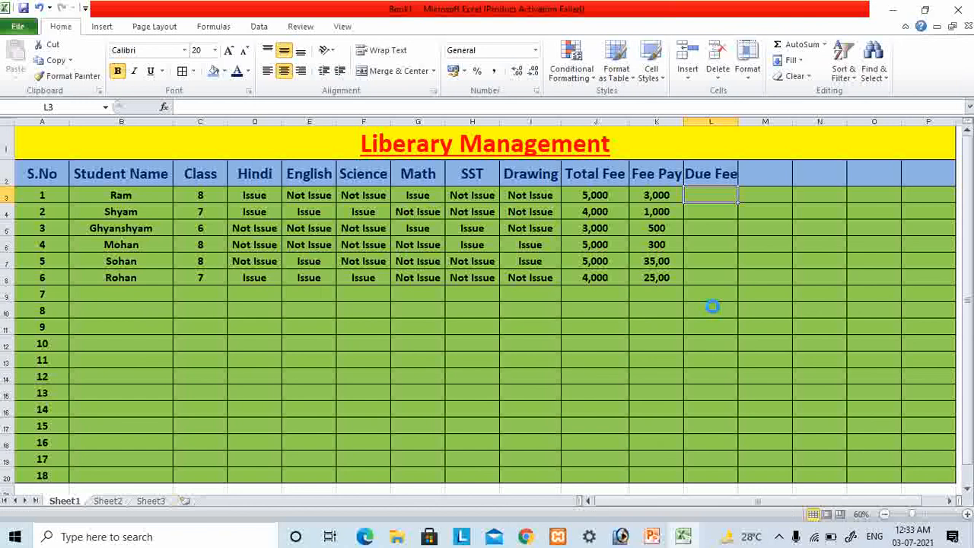
left_click(599, 196)
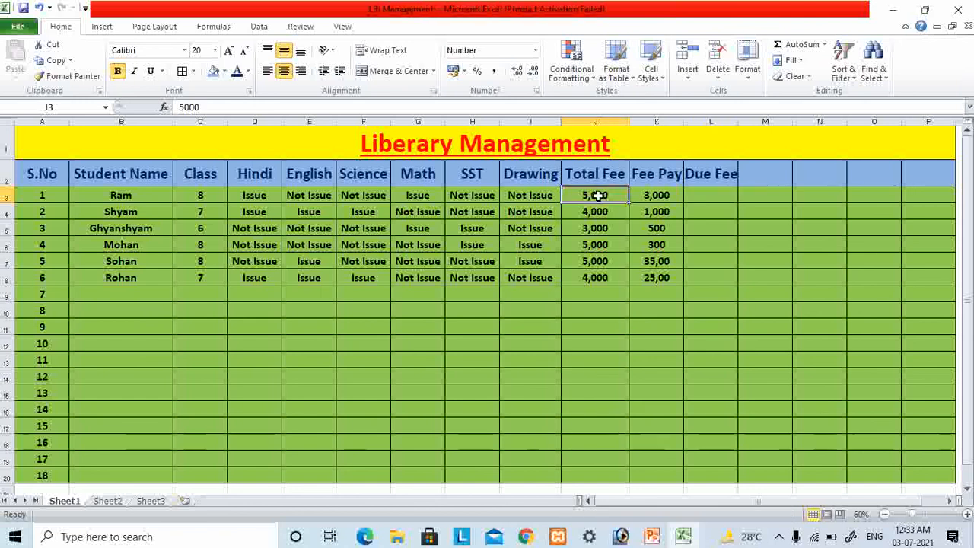
left_click_drag(609, 192, 615, 273)
left_click(666, 311)
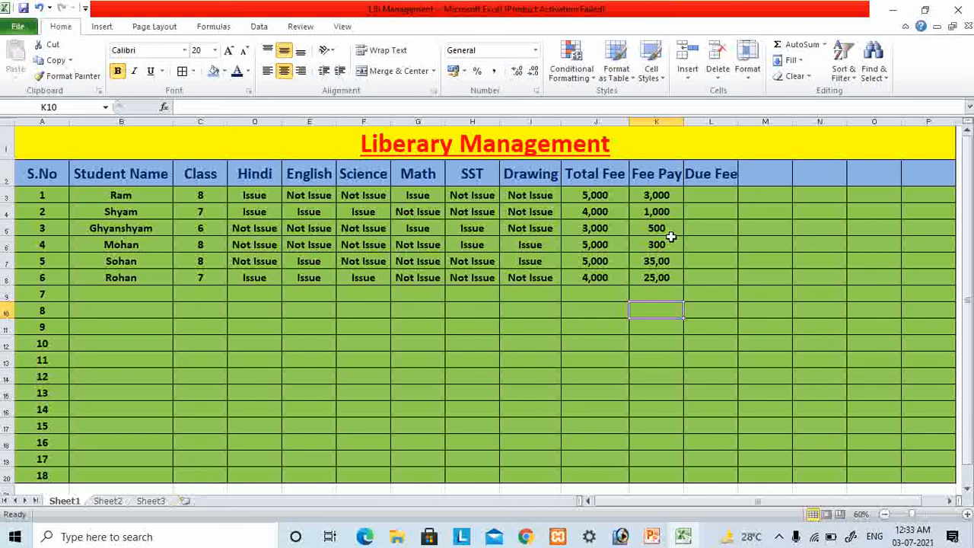
- Calculate the first student's due fee in cell L3 with the formula =J3-K3
left_click(717, 193)
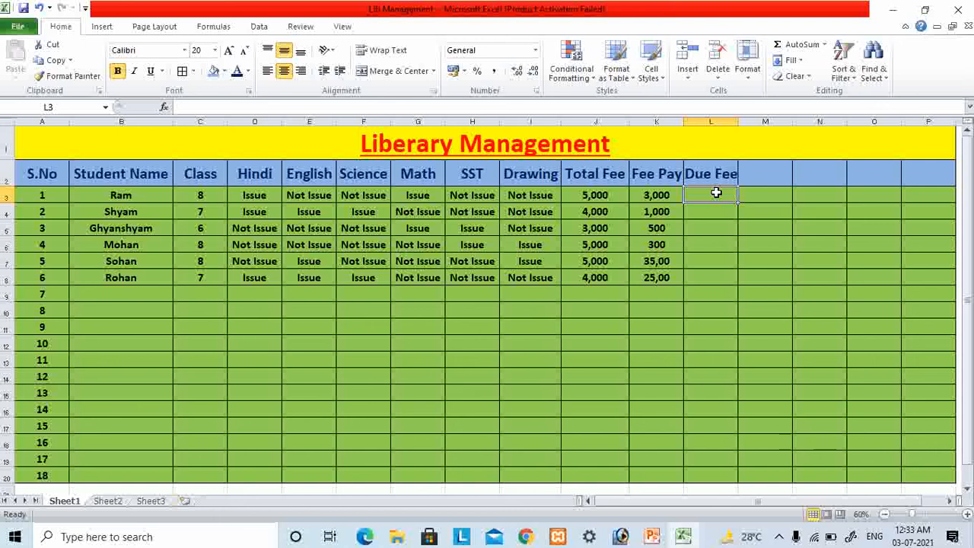
type("=")
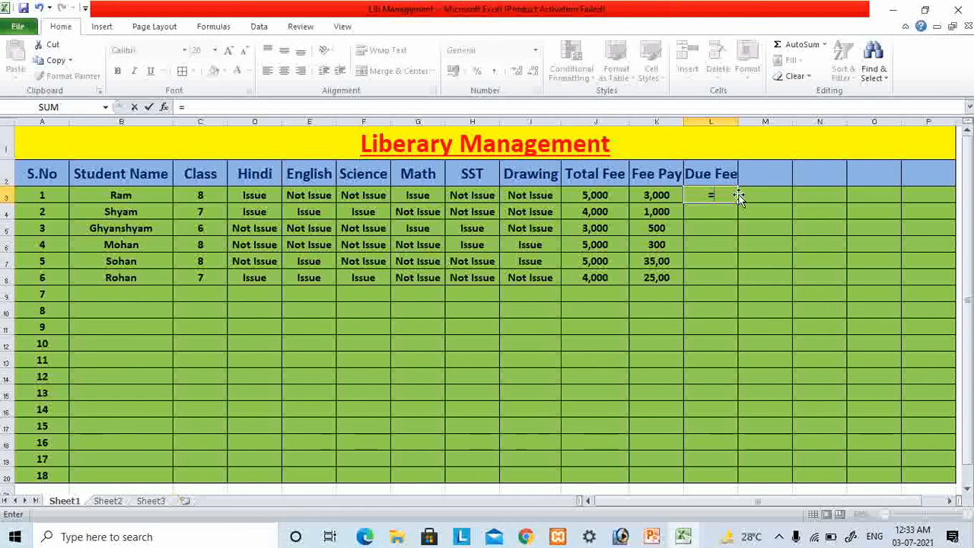
type("j3-")
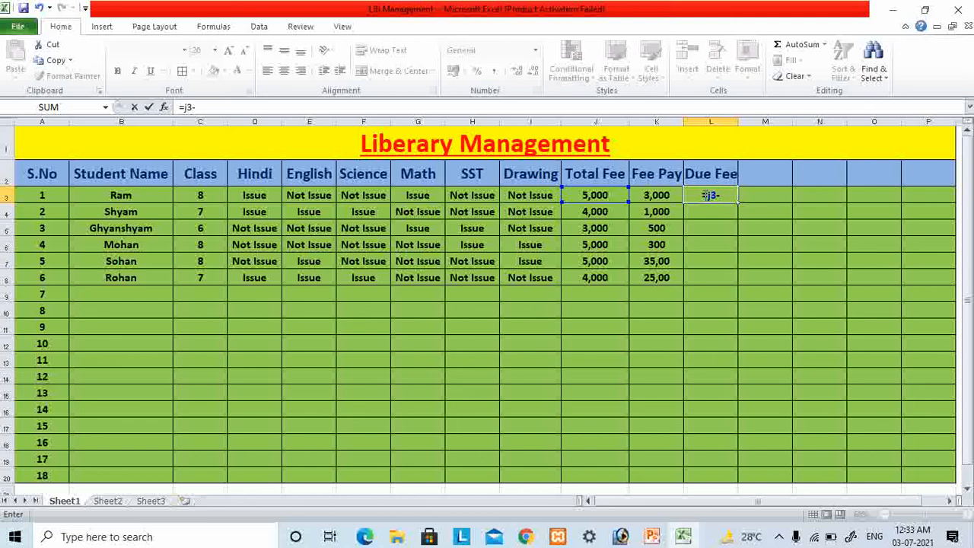
type("k")
type("3")
key("Return")
- Copy the due fee formula from cell L3 down through cell L8
left_click(711, 193)
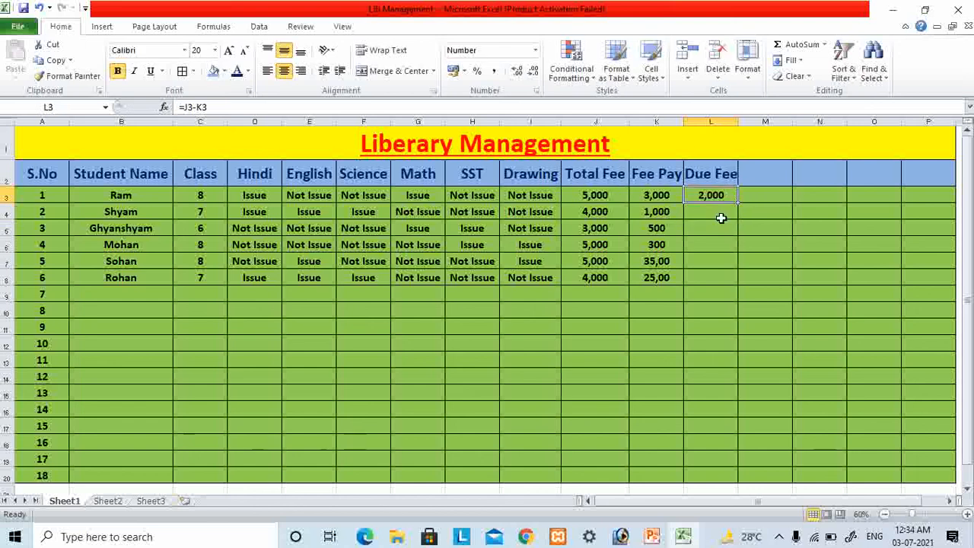
key("ctrl+c")
left_click_drag(715, 196, 720, 218)
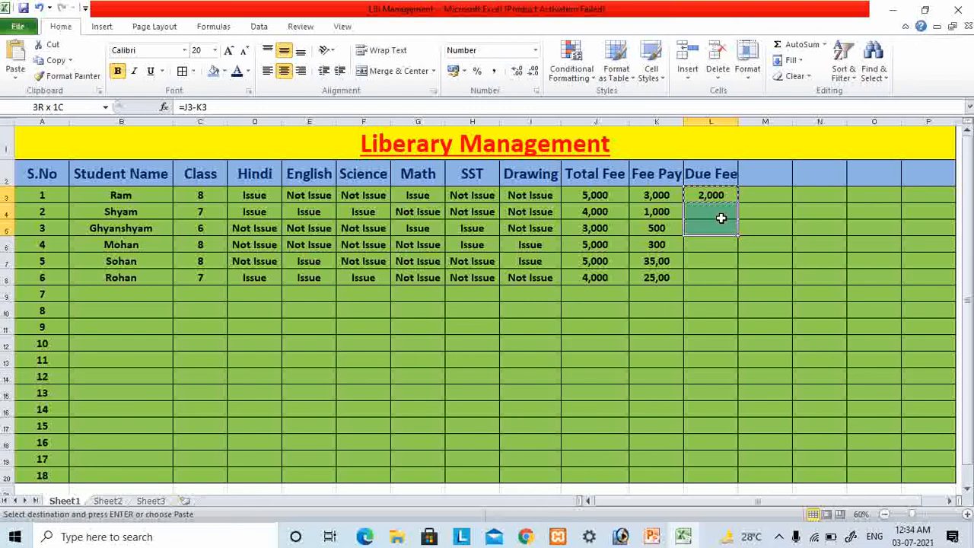
key("shift+Down")
key("shift+Down")
key("shift+Down")
key("Return")
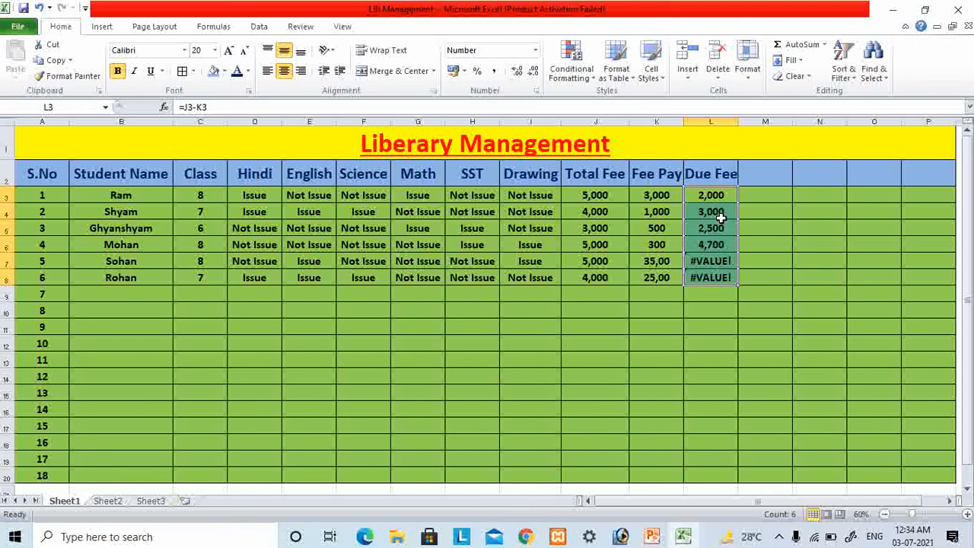
left_click(785, 258)
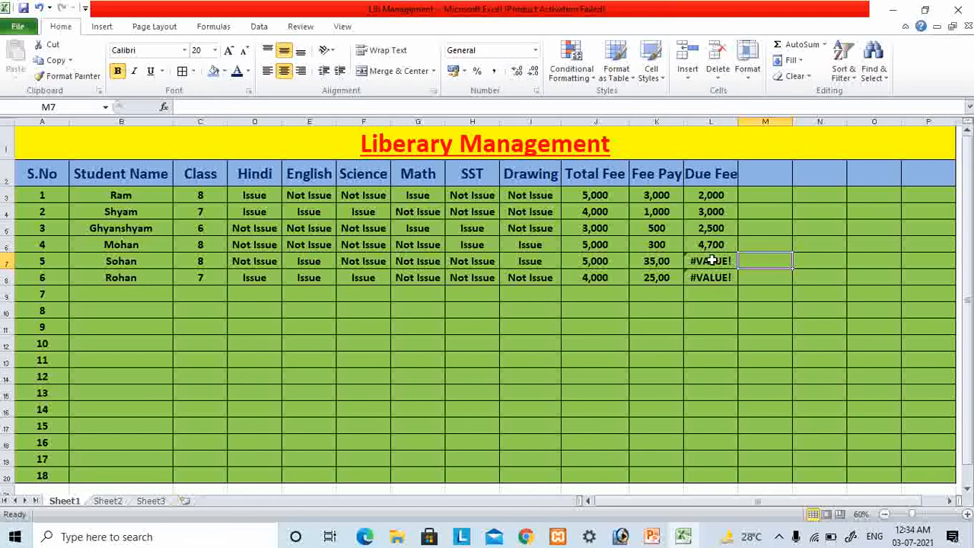
- Apply the standard Number format to the due fee in cell L7
left_click(711, 260)
left_click(657, 307)
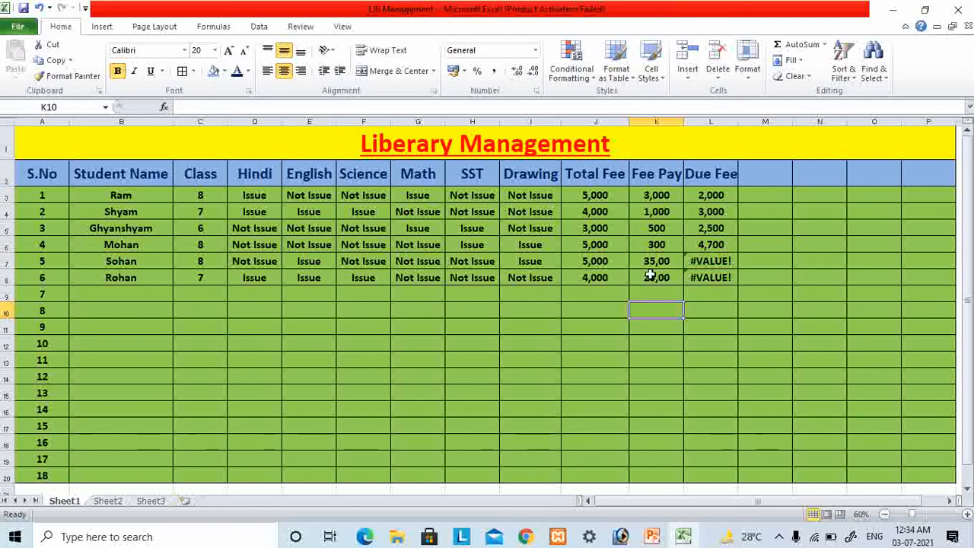
left_click(711, 261)
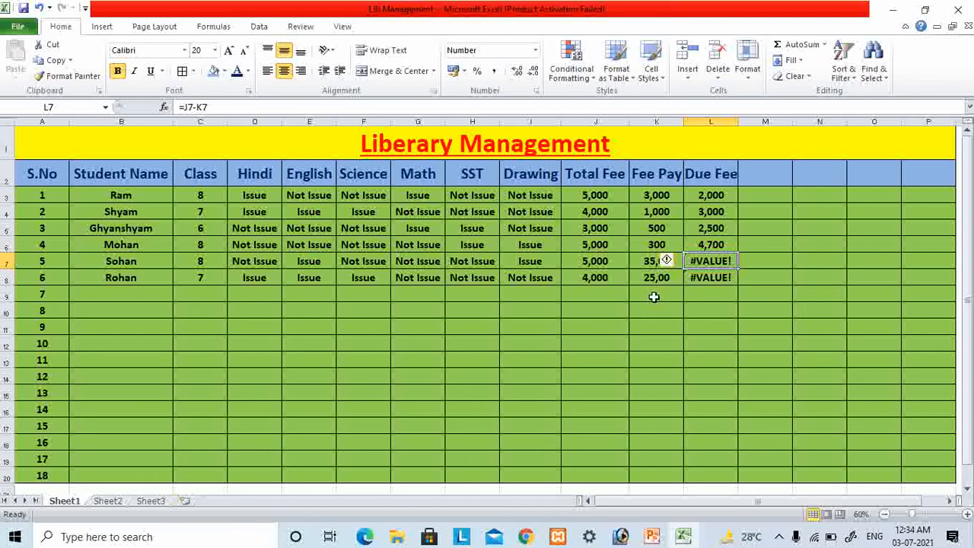
left_click(536, 51)
left_click(536, 99)
left_click(536, 50)
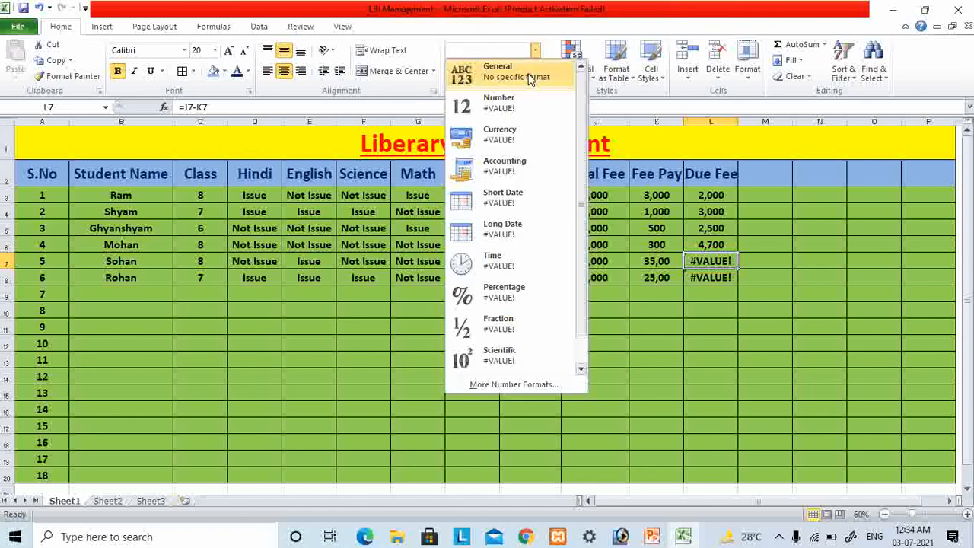
left_click(528, 75)
left_click(536, 51)
left_click(749, 321)
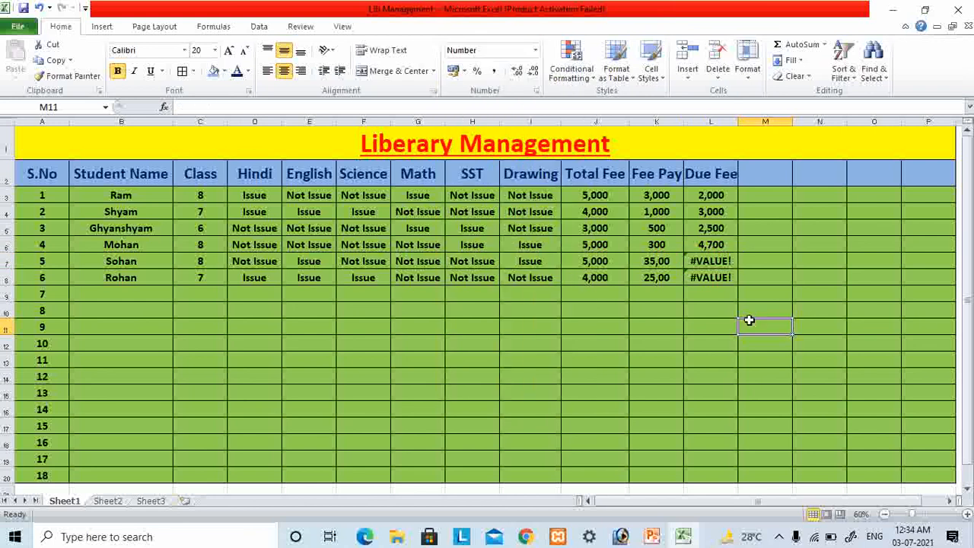
- Set the fee payment in cell K7 to 3,000
left_click(667, 261)
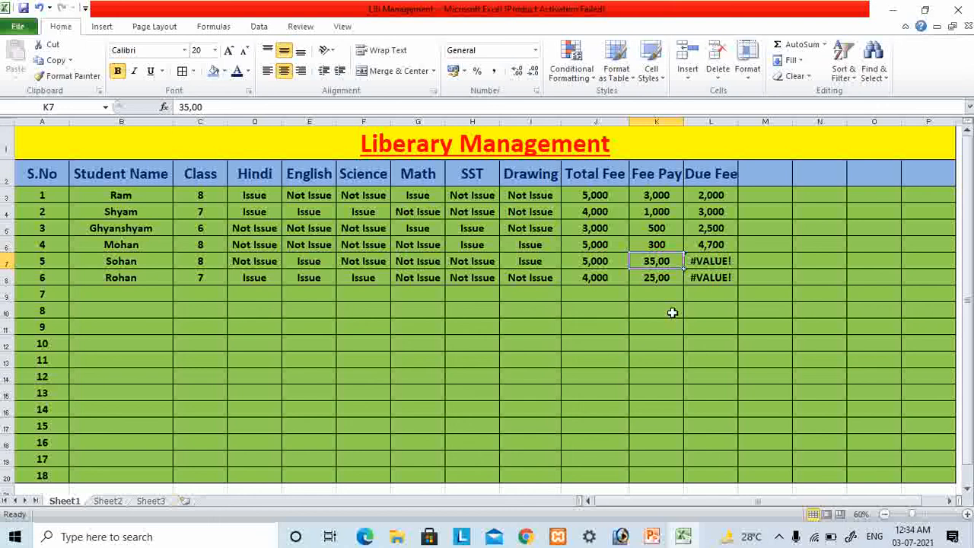
type("3,000")
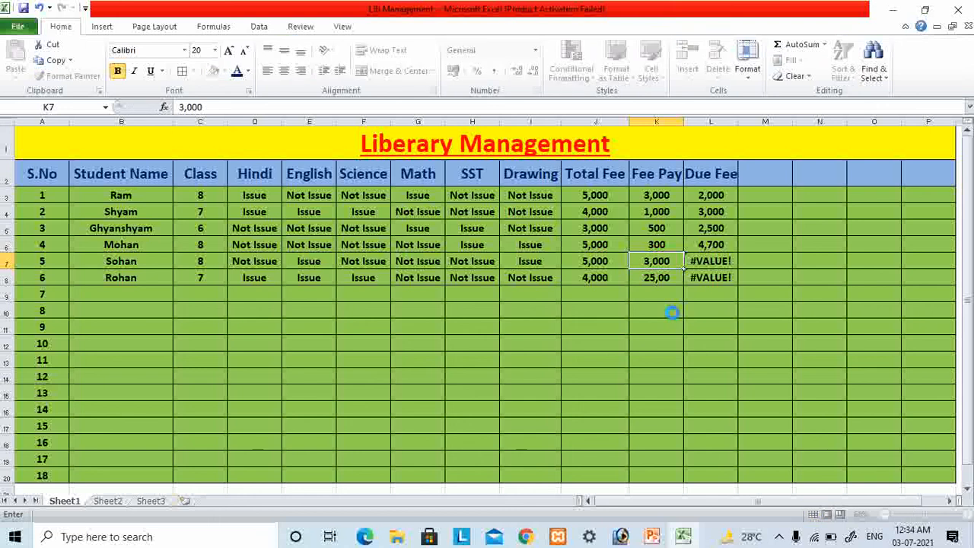
key("Return")
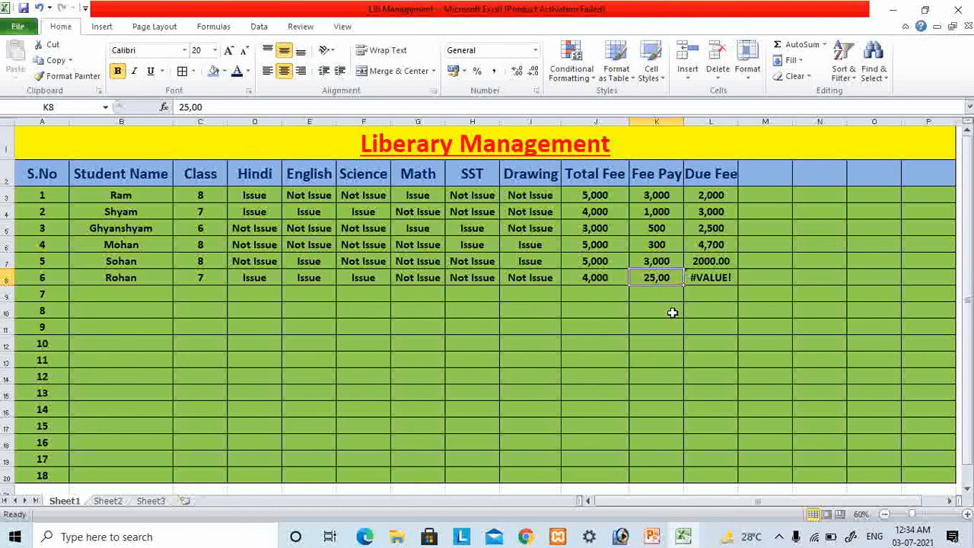
- Try entering 25,50 as the fee payment in cell K8
type("25")
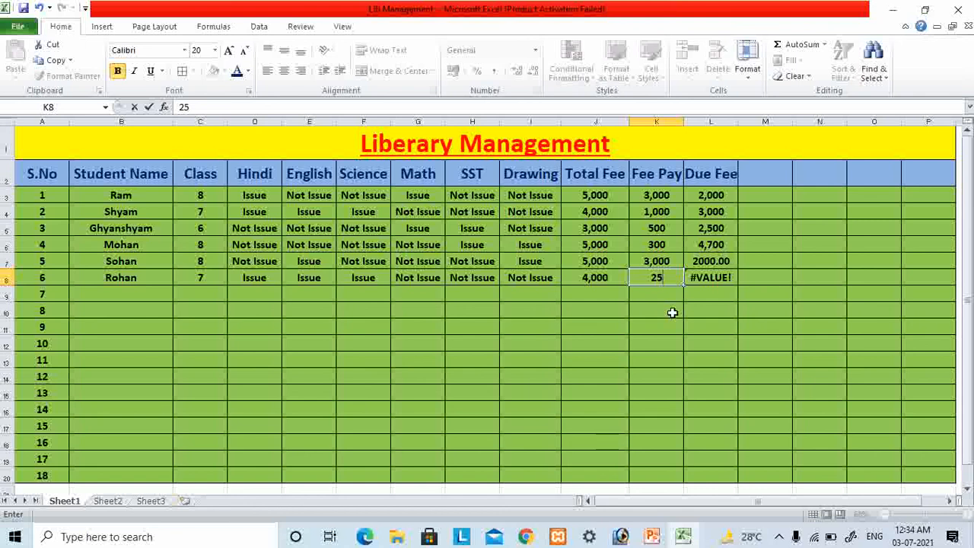
type(",50")
key("Return")
- Set the fee payment in cell K8 to 2,000, including the thousands comma
key("Up")
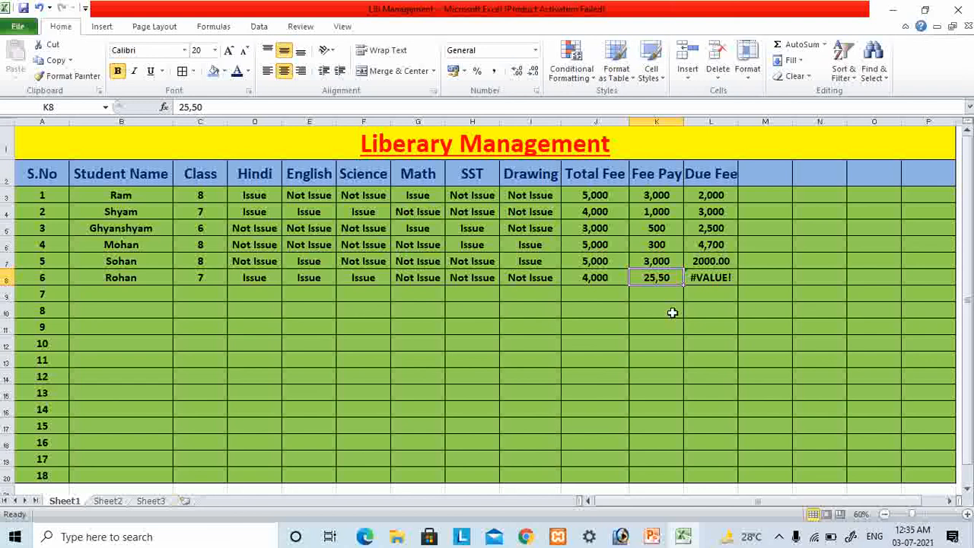
type("2000")
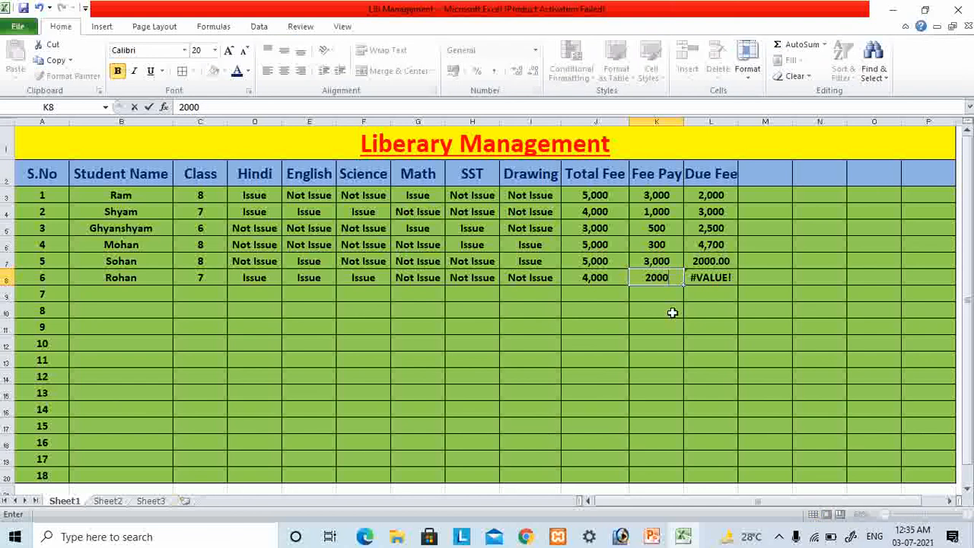
key("Left")
key("Right")
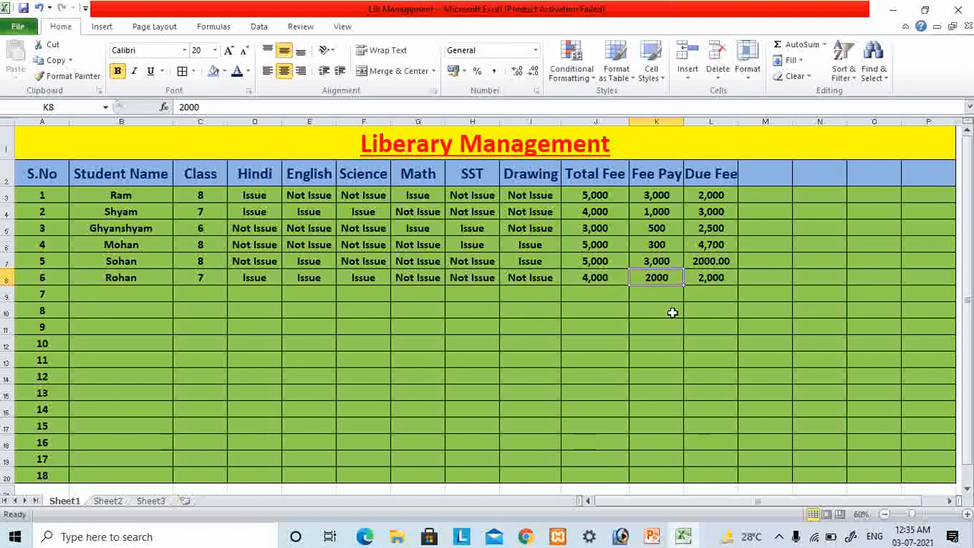
left_click(189, 106)
type(",")
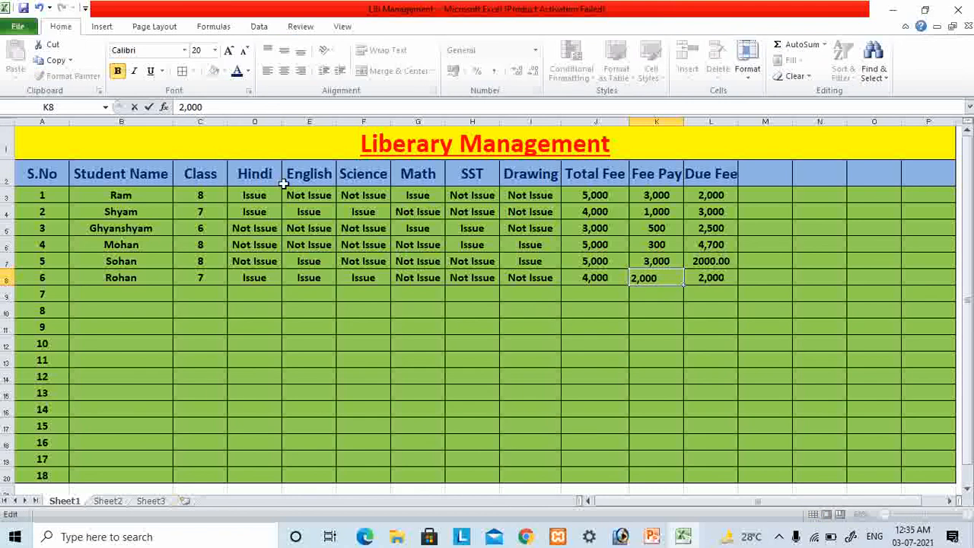
left_click(598, 282)
left_click(753, 282)
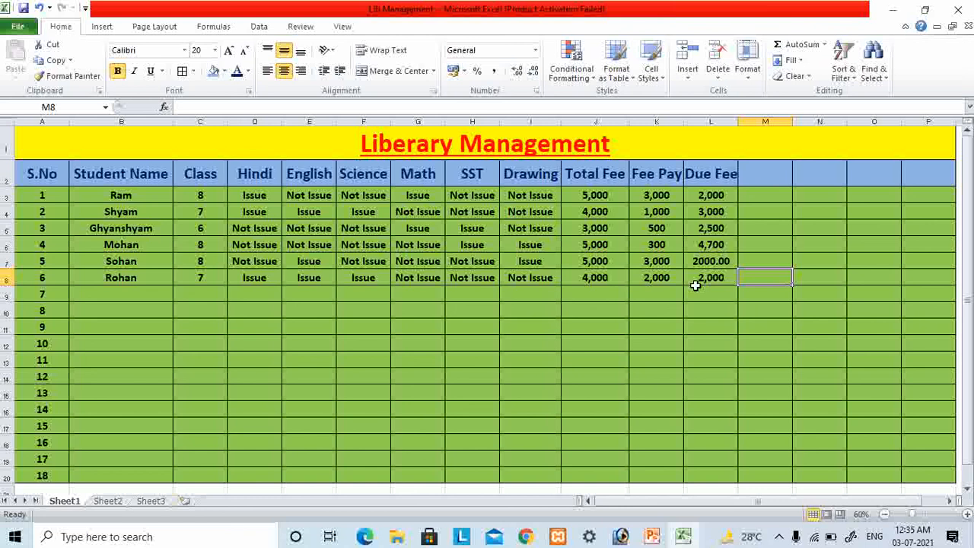
- Set the fee payment in cell K6 to 600
left_click(712, 195)
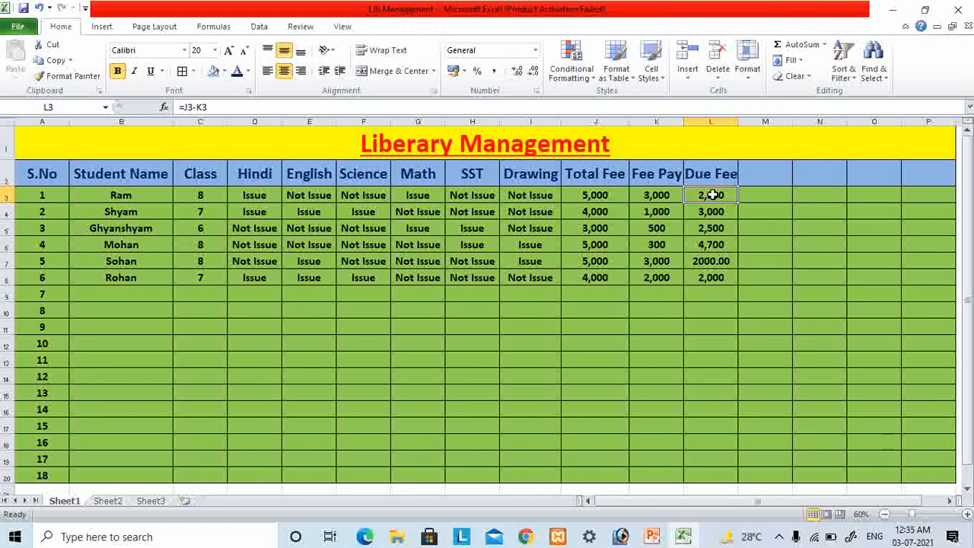
left_click(620, 242)
left_click(647, 244)
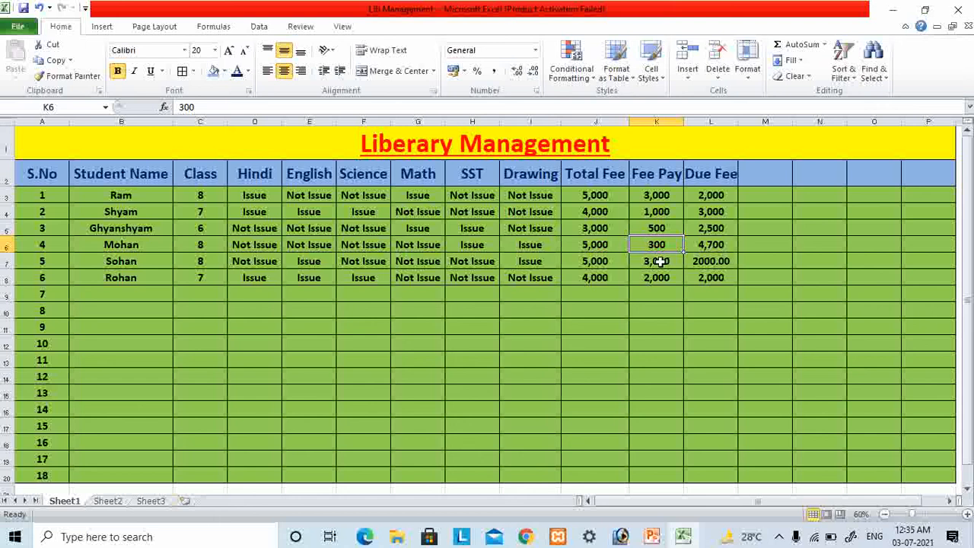
type("6")
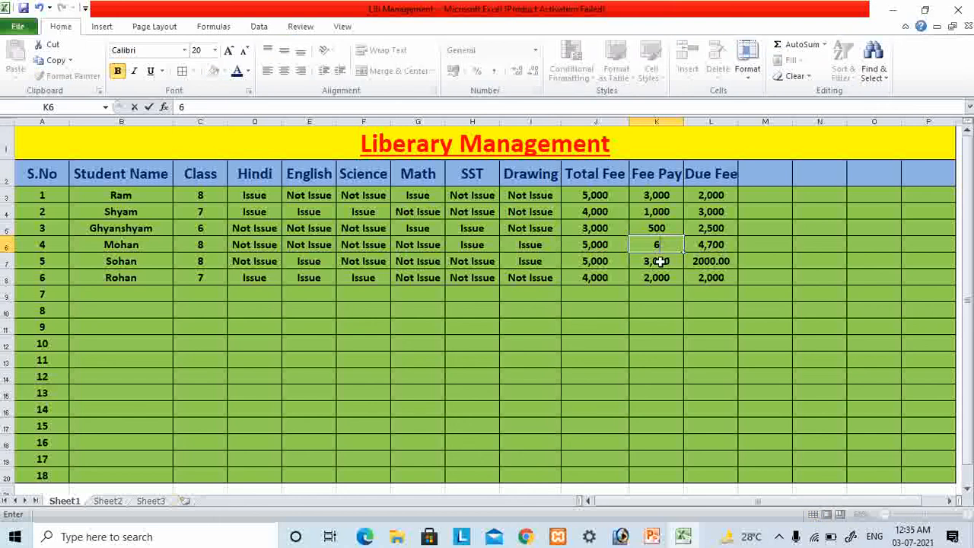
type("00")
left_click(711, 310)
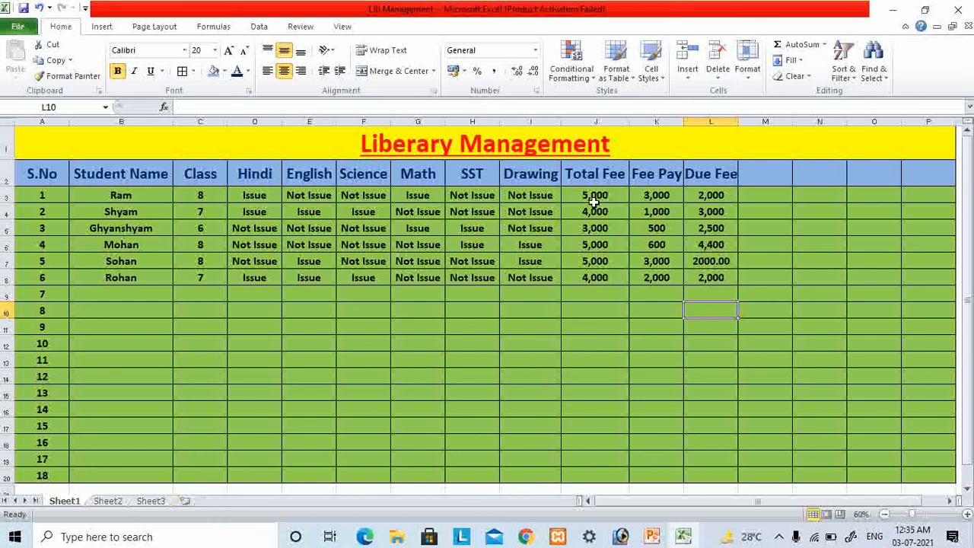
left_click_drag(590, 196, 625, 182)
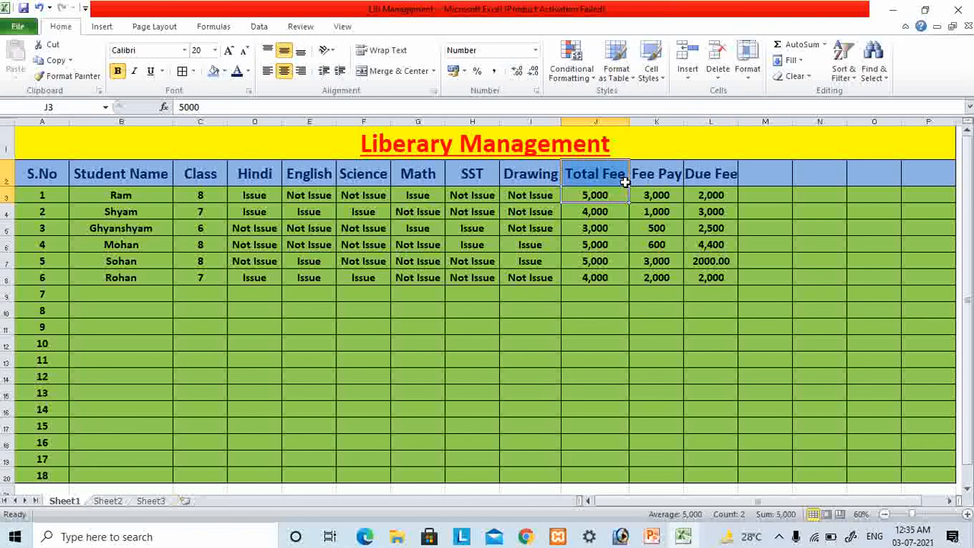
left_click(661, 195)
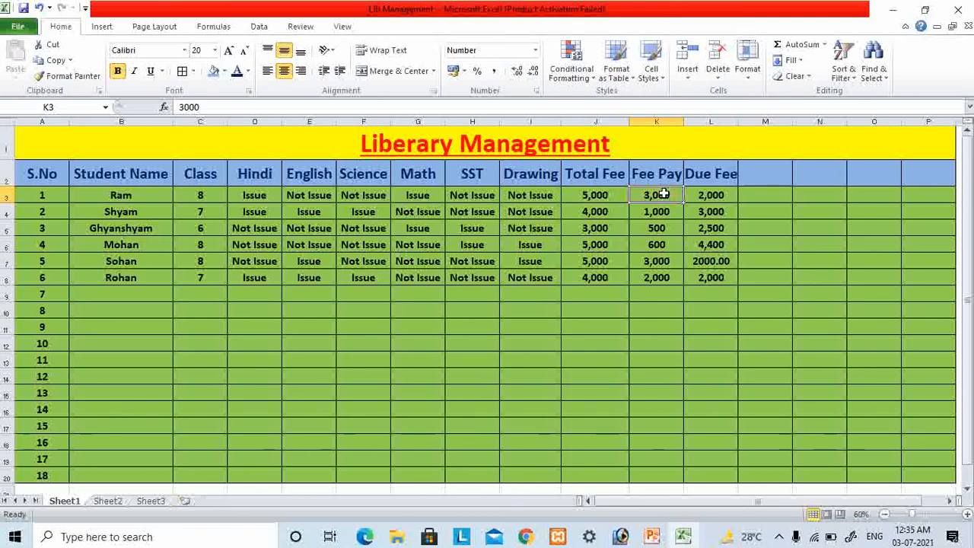
left_click_drag(715, 194, 719, 278)
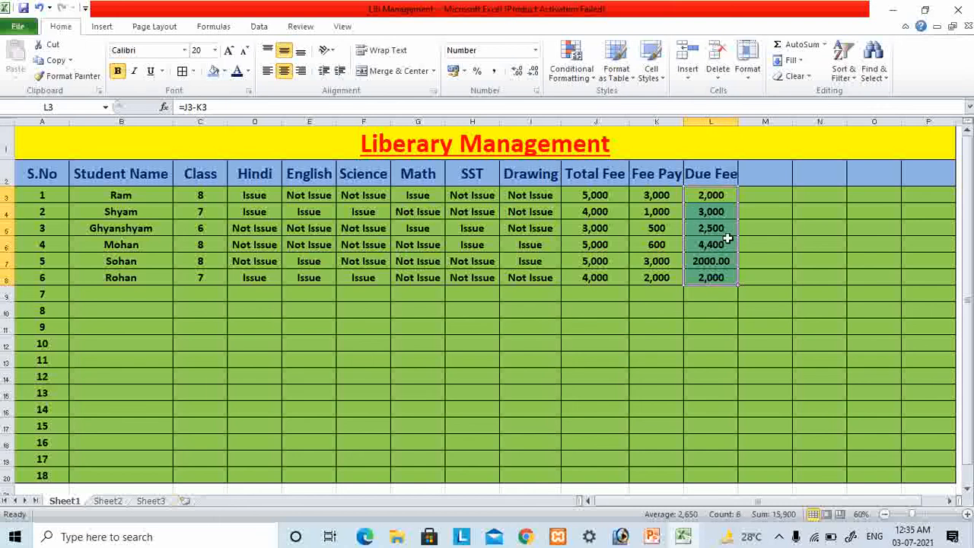
left_click(750, 229)
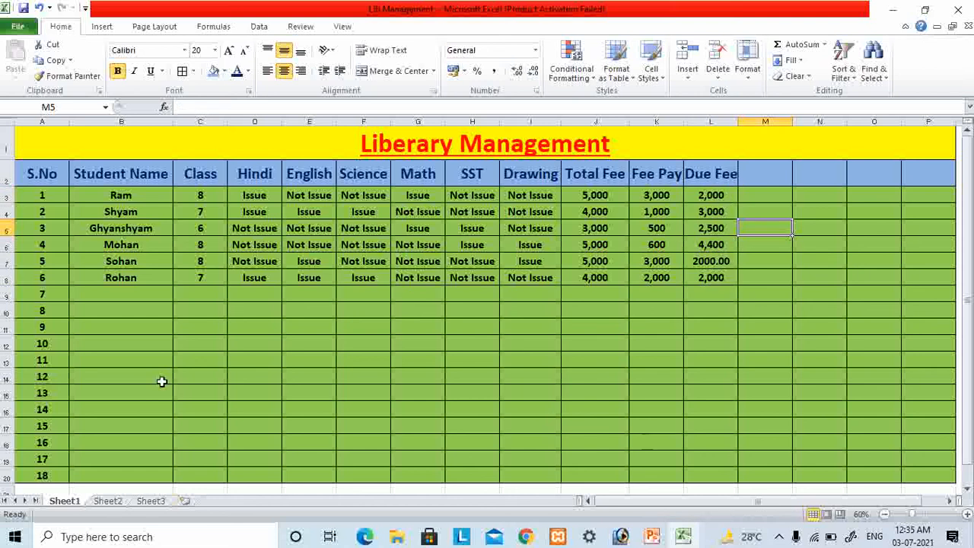
left_click(218, 331)
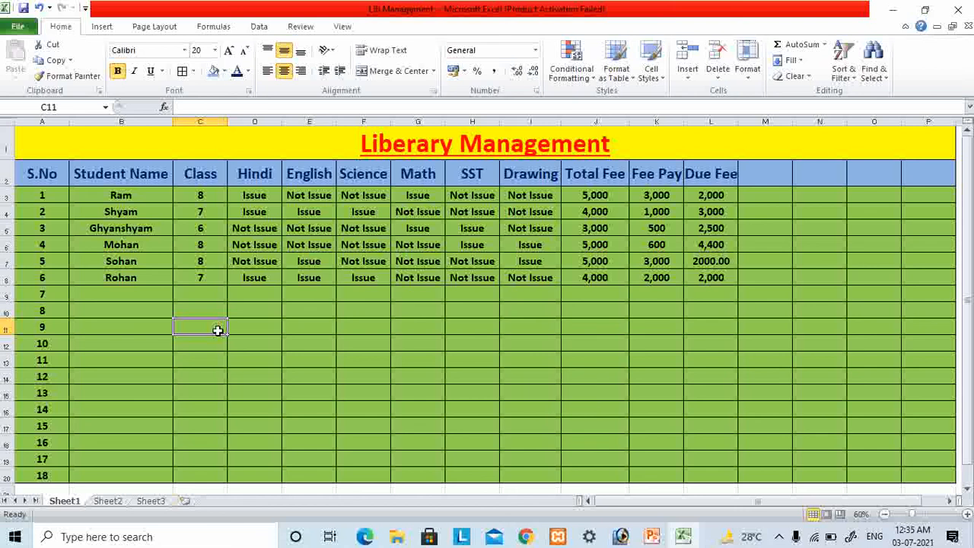
- Set the fee payment in cell K5 to 3,000
left_click(661, 226)
type("3,")
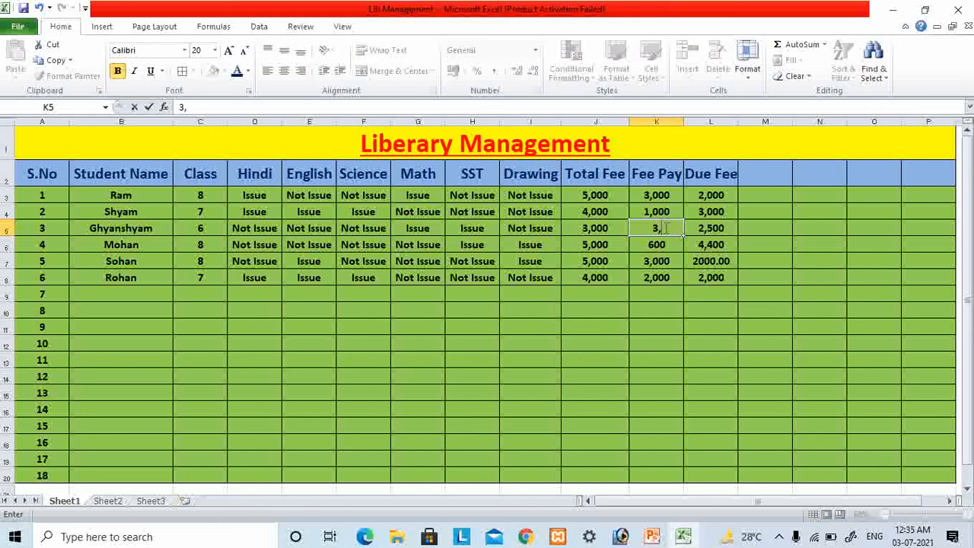
type("000")
left_click(656, 341)
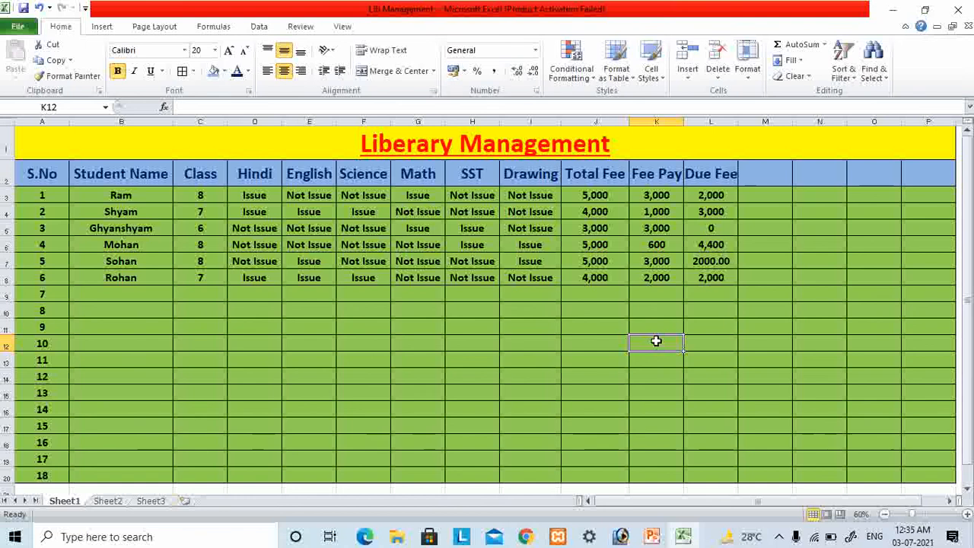
- Enter the column heading "Fee Complete/Incomlete" in cell M2, beside the Due Fee heading
left_click(768, 179)
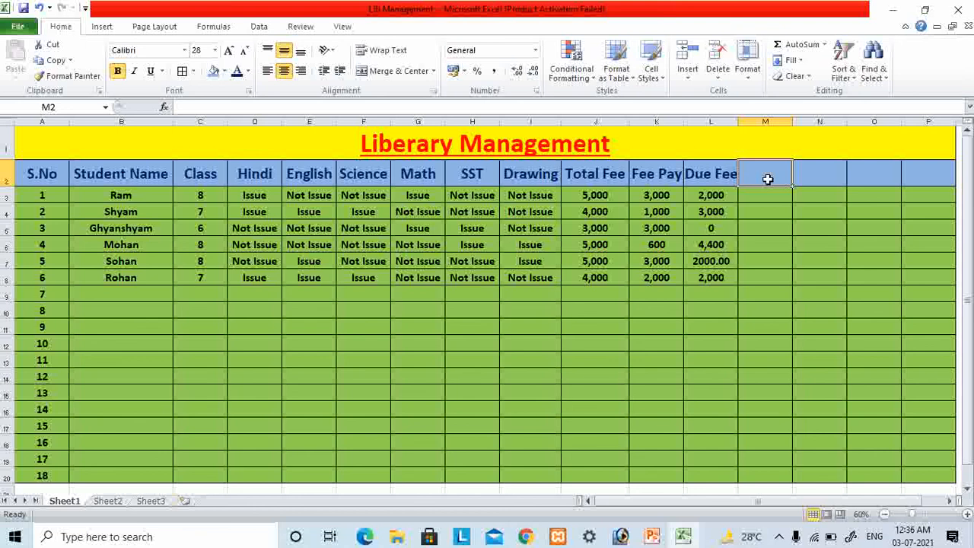
type("Fee")
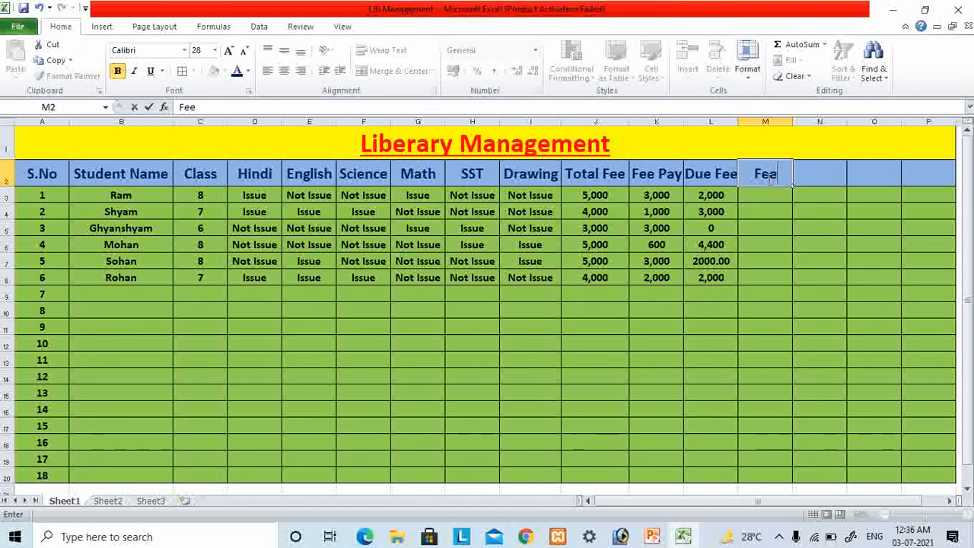
type(" Com")
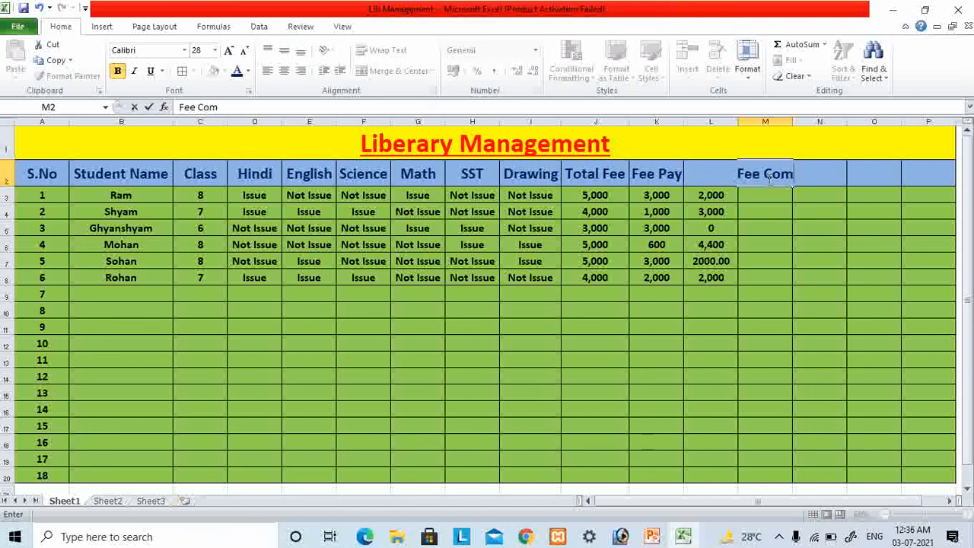
type("plete/")
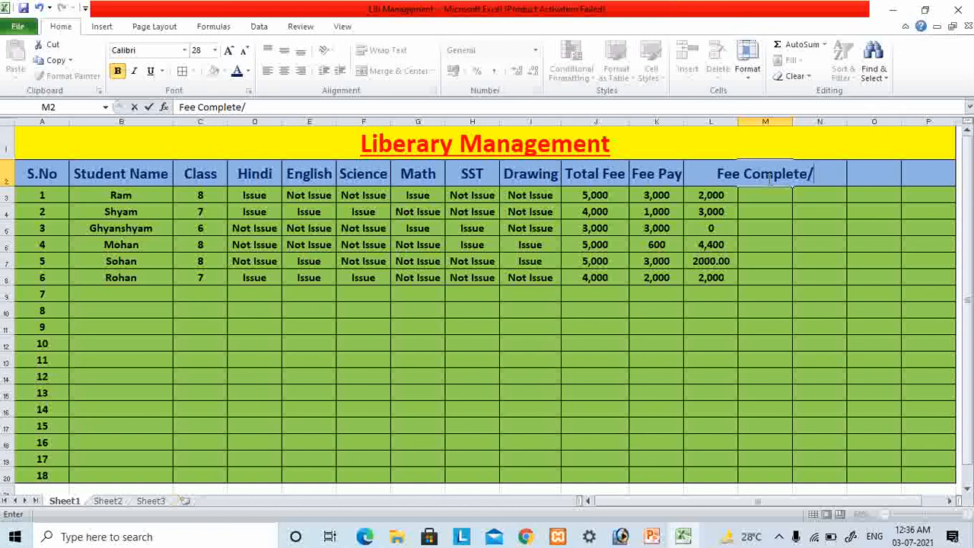
type("Inc")
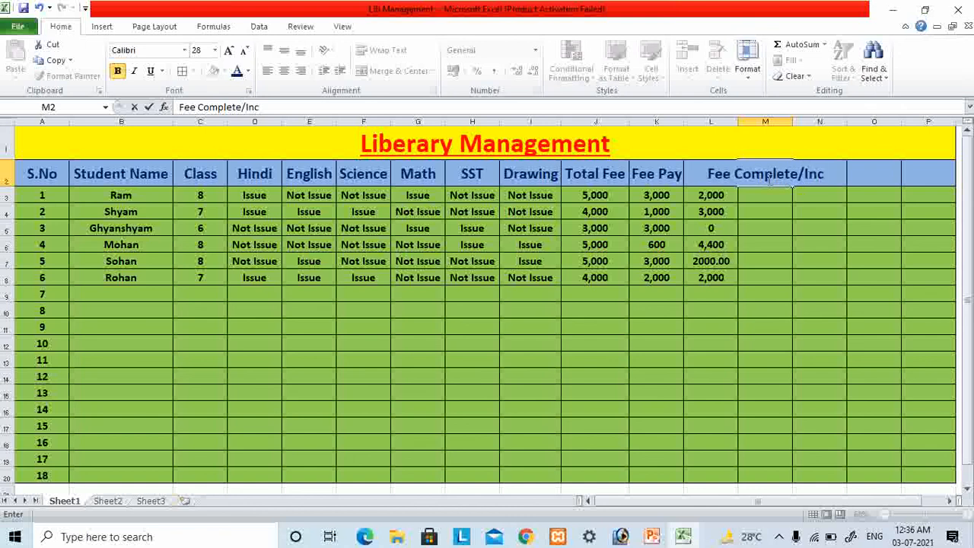
type("oml")
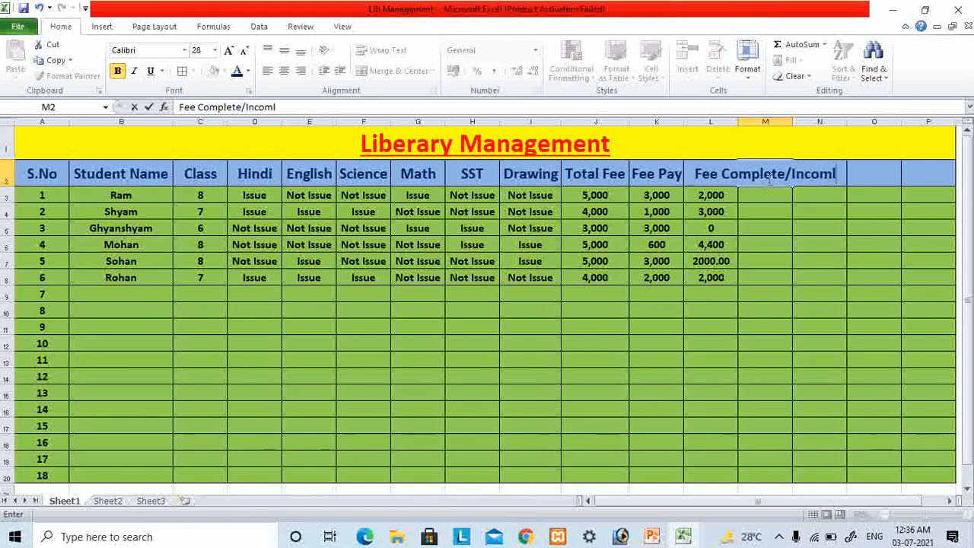
type("ete")
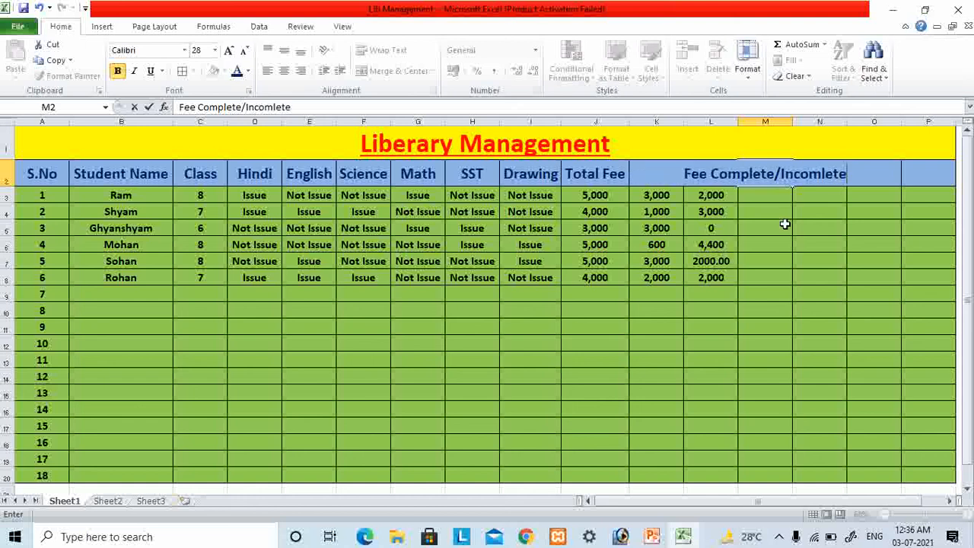
left_click_drag(787, 241, 798, 245)
- Auto-fit the width of column M to its Fee Complete/Incomlete heading
left_click(779, 178)
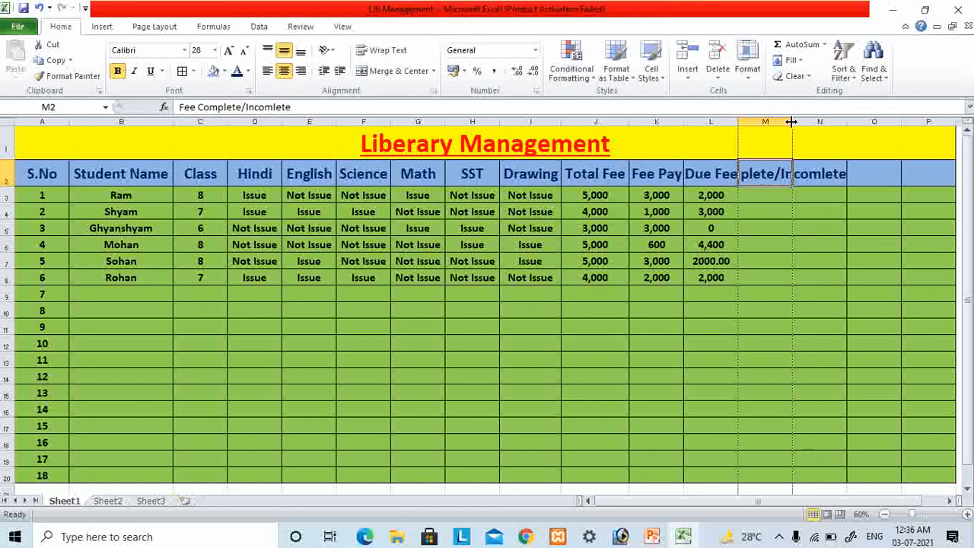
double_click(792, 122)
left_click(793, 227)
- Enter "Incomplete" as the fee status in cell M3 for the first student
left_click(788, 192)
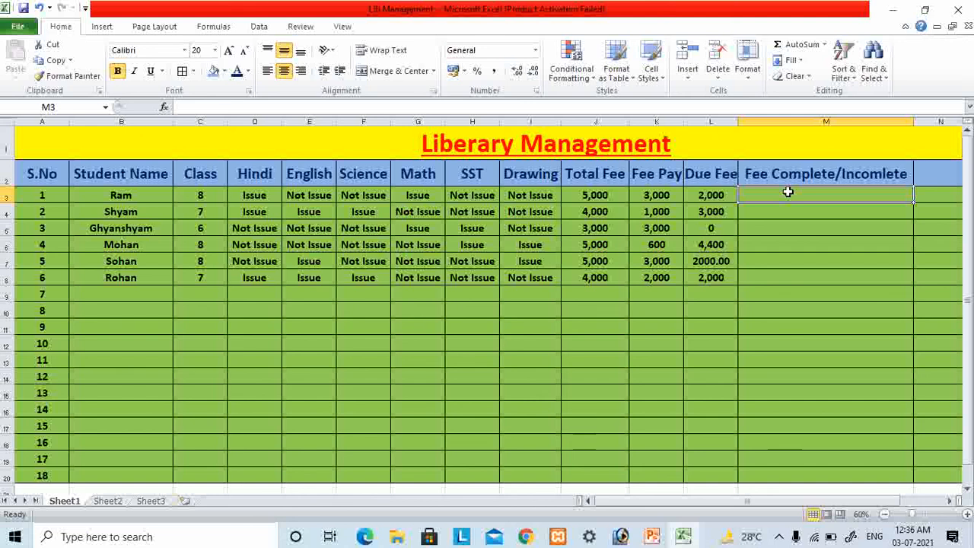
type("Incomplete")
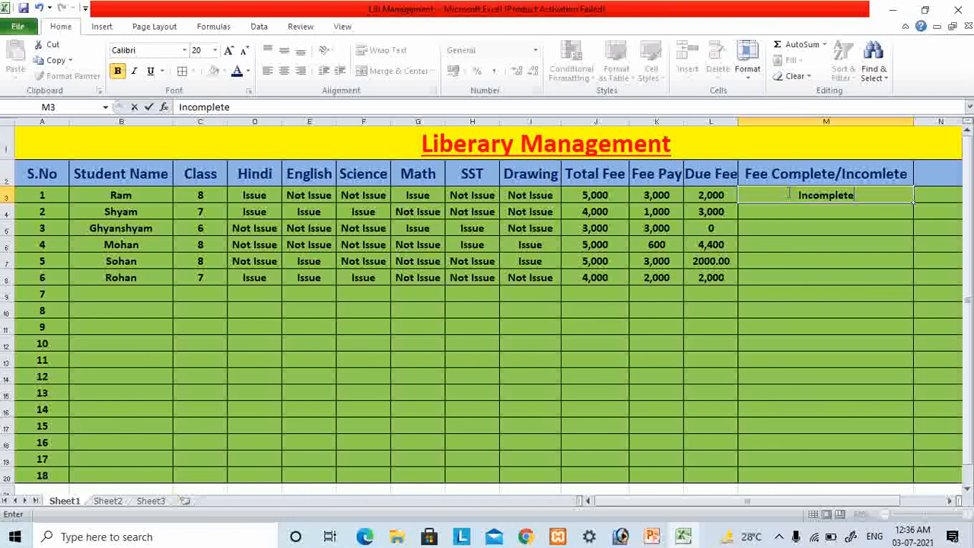
key("Return")
key("Up")
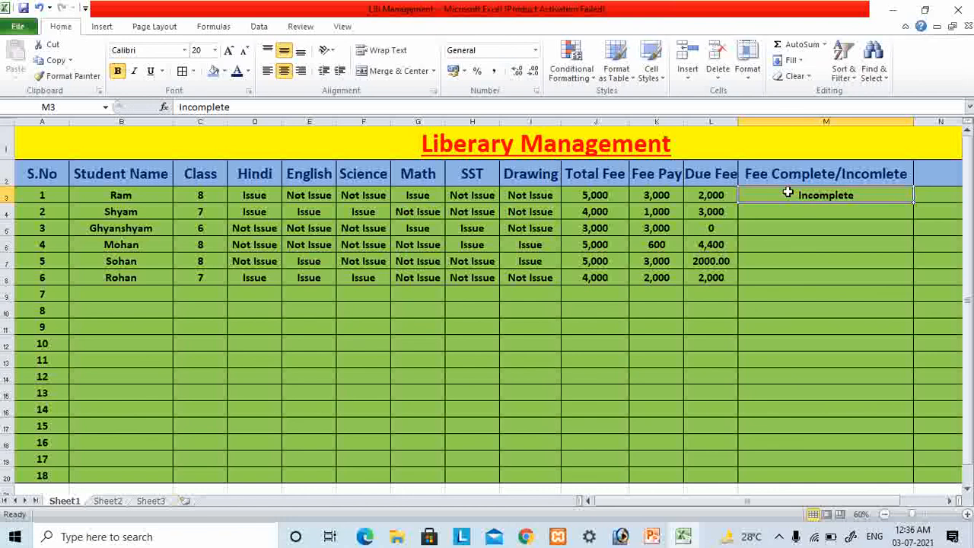
- Copy the Incomplete status from cell M3 into cells M4, M6, M7 and M8
key("ctrl+c")
key("Down")
key("ctrl+v")
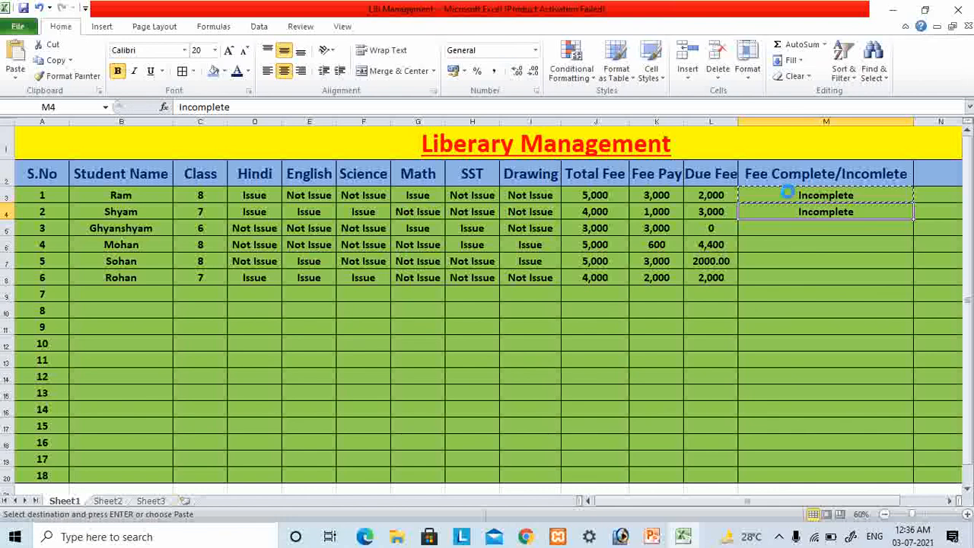
key("Down")
key("Down")
key("ctrl+v")
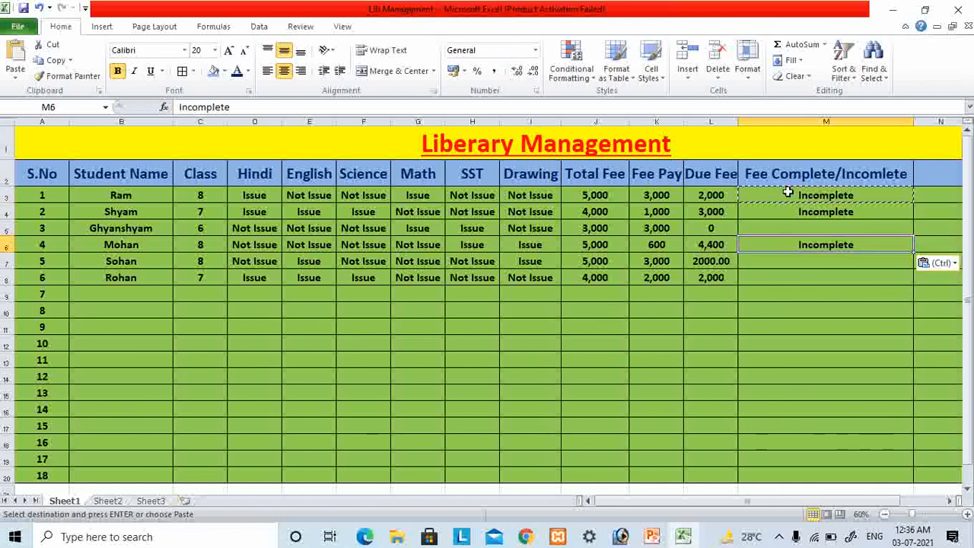
key("Down")
key("ctrl+v")
key("Down")
key("ctrl+v")
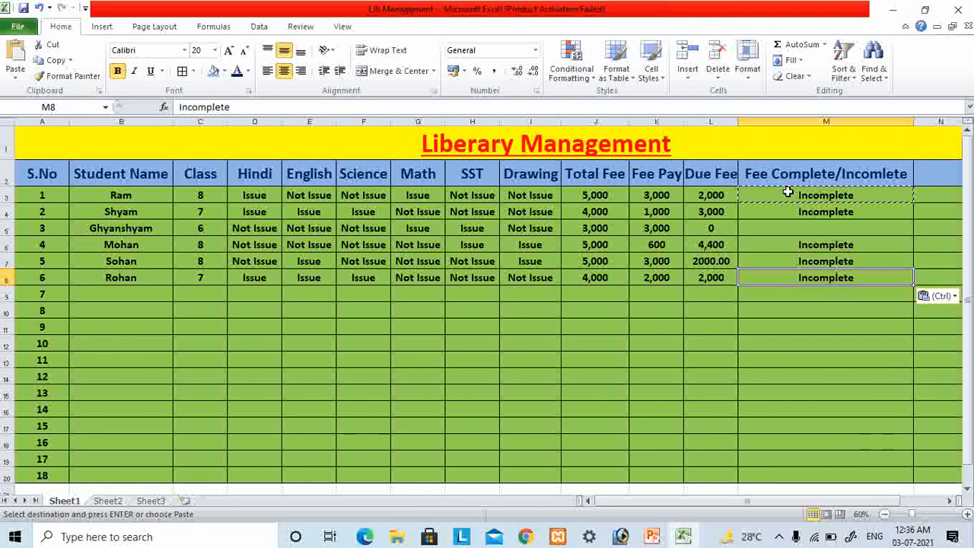
- Enter "Complete" as the fee status in cell M5 for the student with no due fee
key("Up")
key("Up")
key("Up")
key("Right")
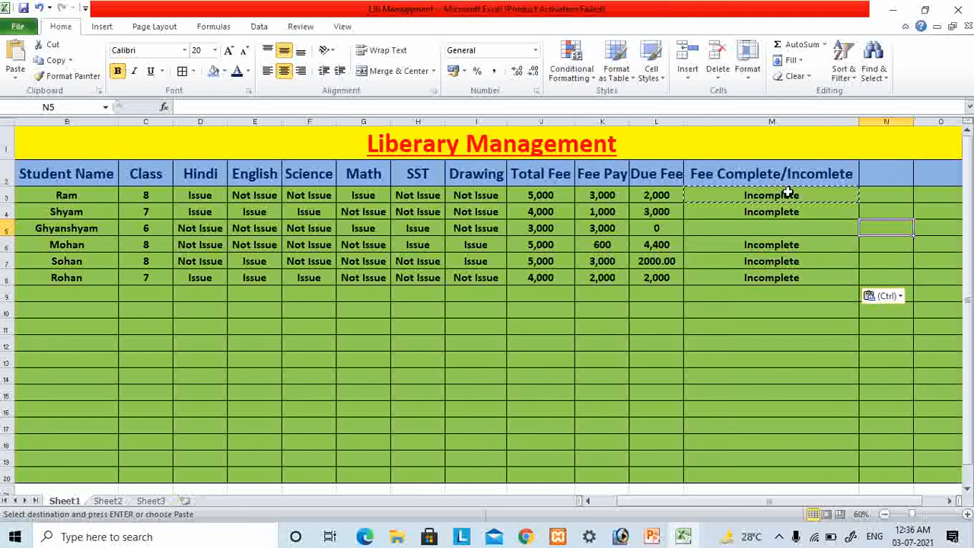
key("Left")
key("Escape")
type("Com")
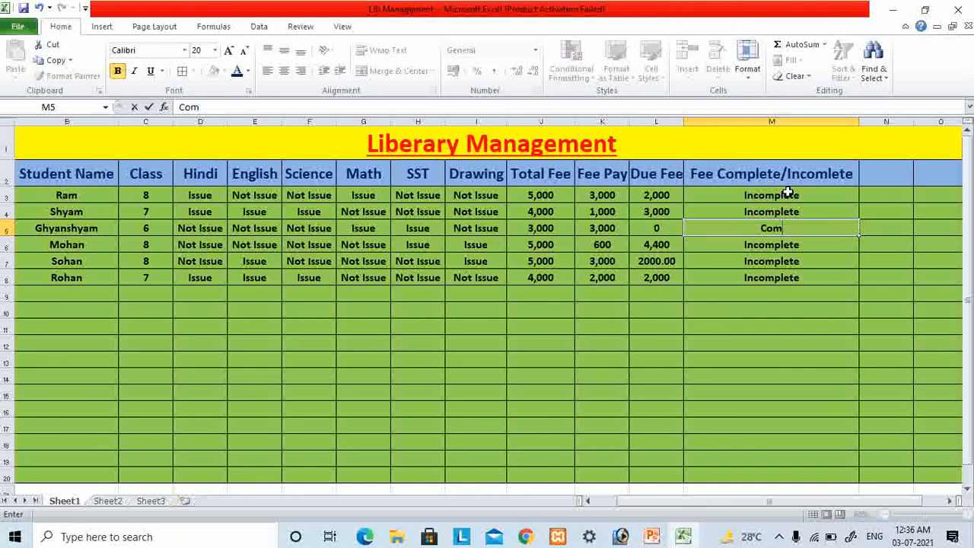
key("BackSpace")
key("BackSpace")
key("BackSpace")
type("Complete")
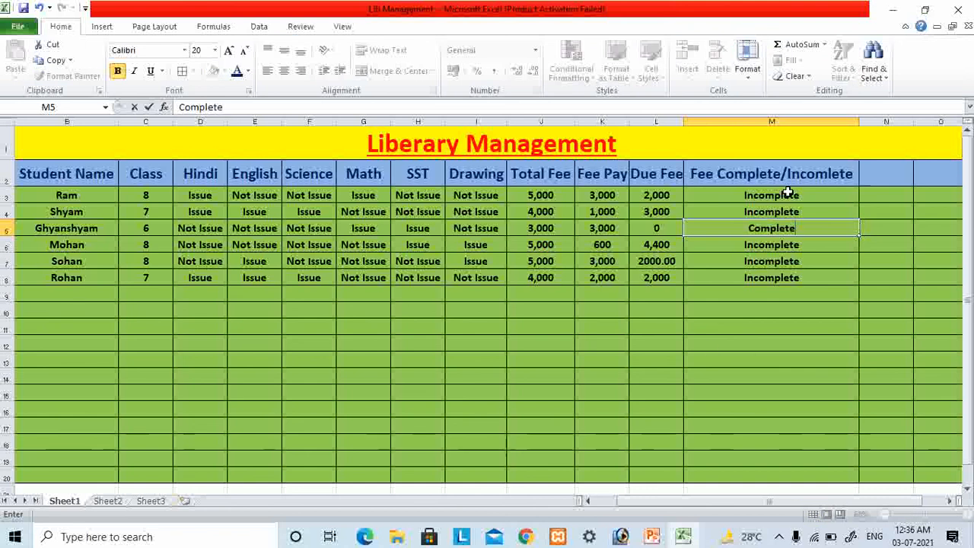
left_click(711, 348)
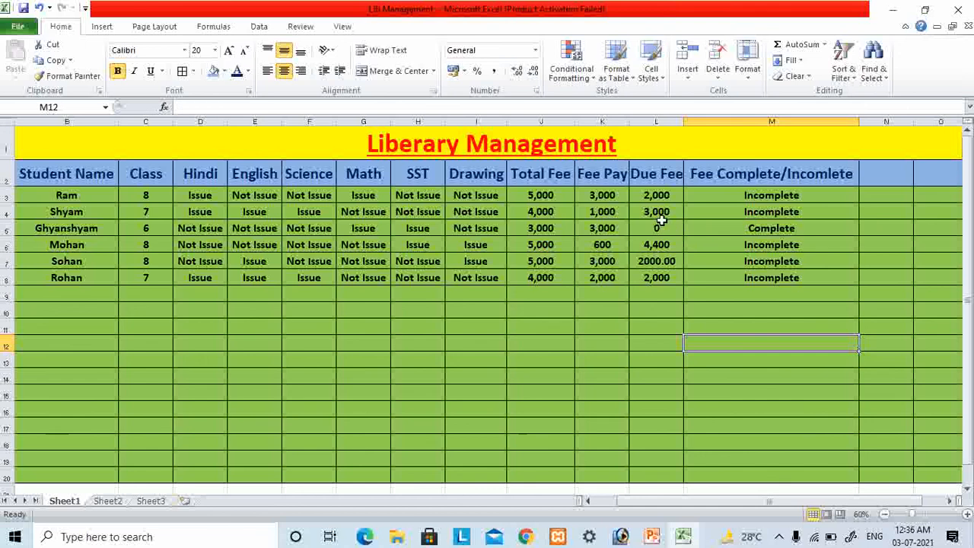
- Clear the manually entered fee statuses from cells M3 through M8
left_click(766, 230)
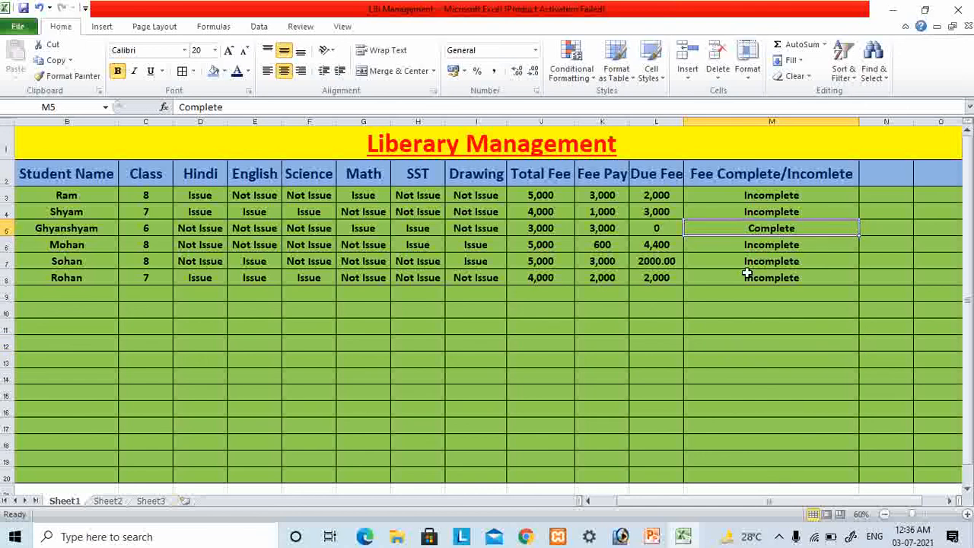
left_click(746, 195)
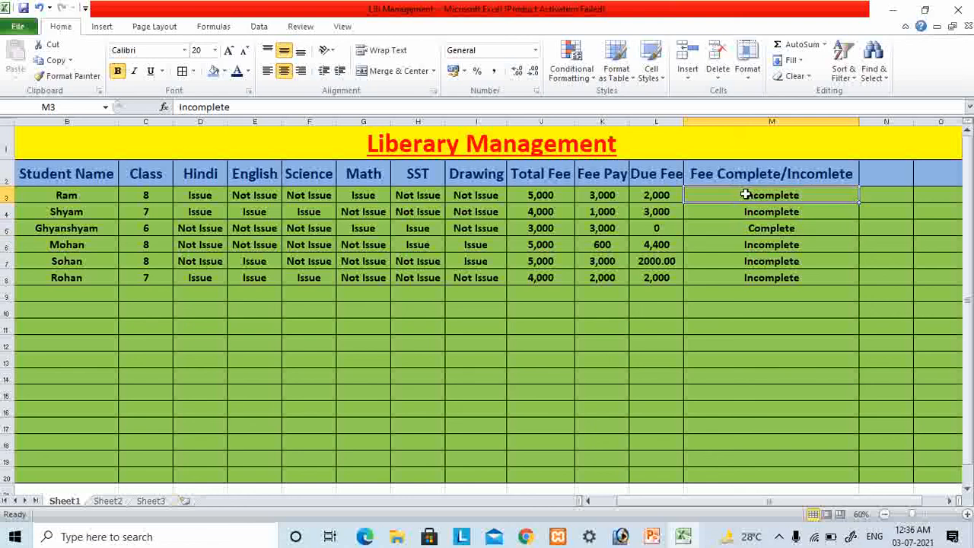
left_click_drag(745, 195, 749, 277)
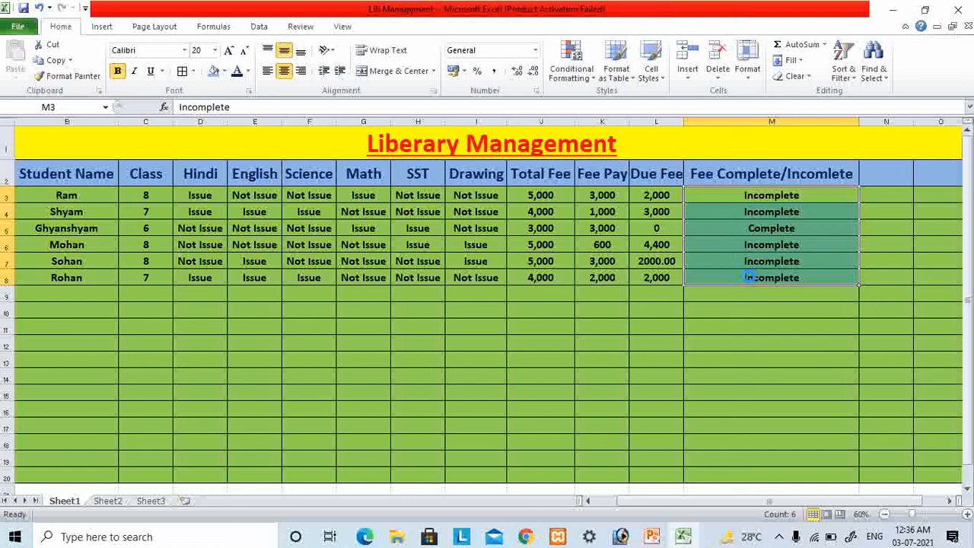
key("Delete")
left_click(731, 214)
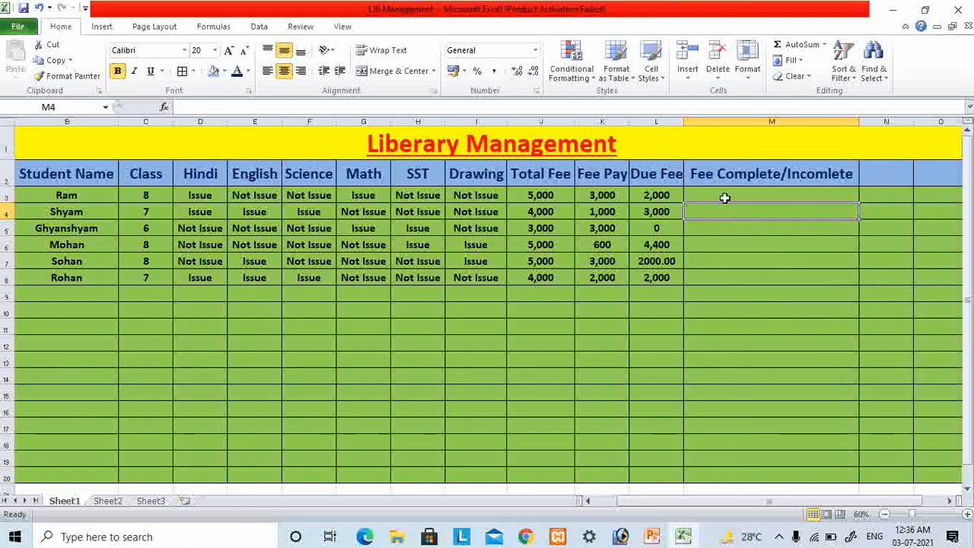
- Begin an IF formula in cell M3 with the logical test l3<=0 on the due fee
left_click(724, 197)
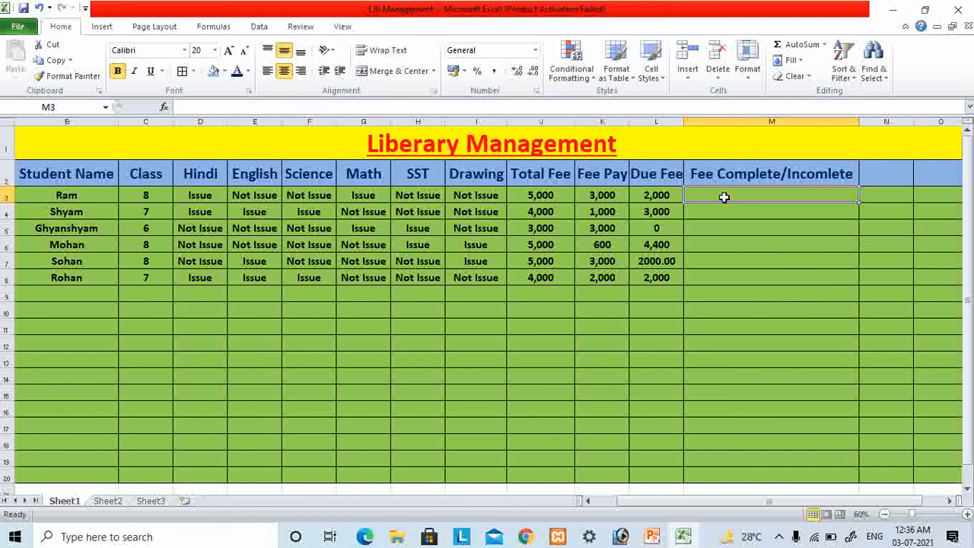
type("=if")
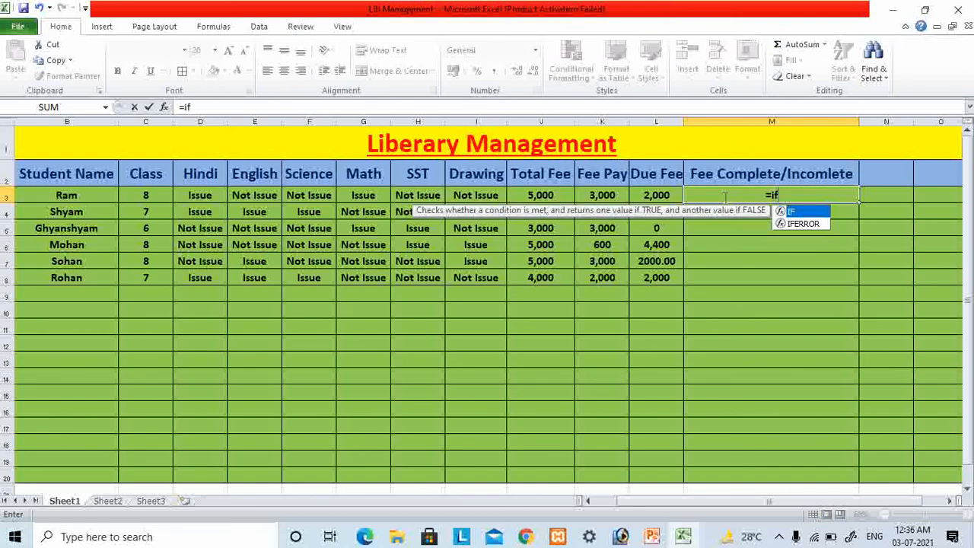
type("(")
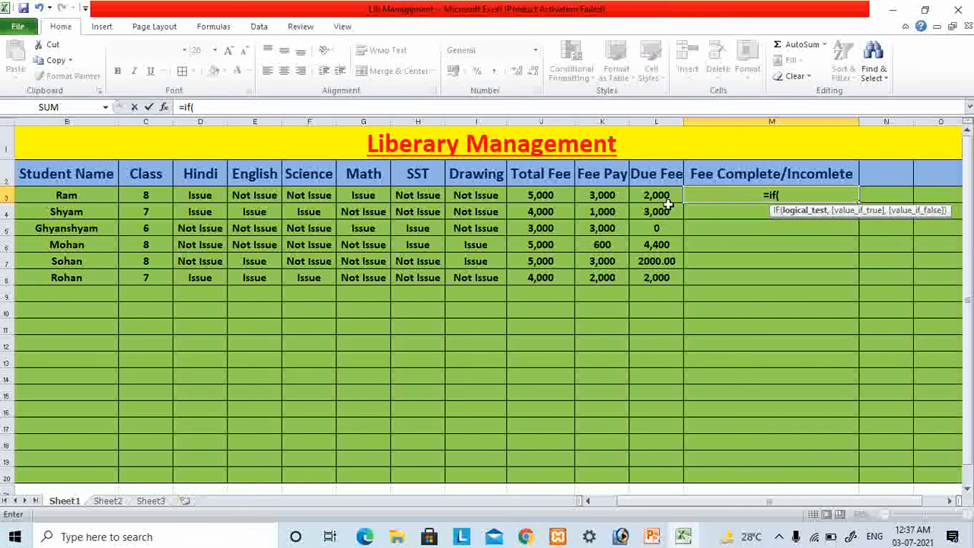
type("l3")
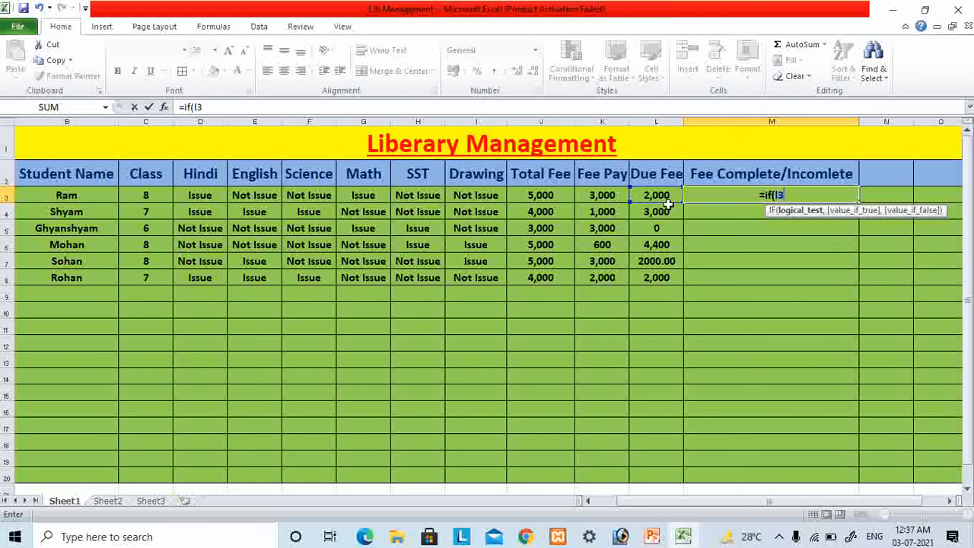
type("<")
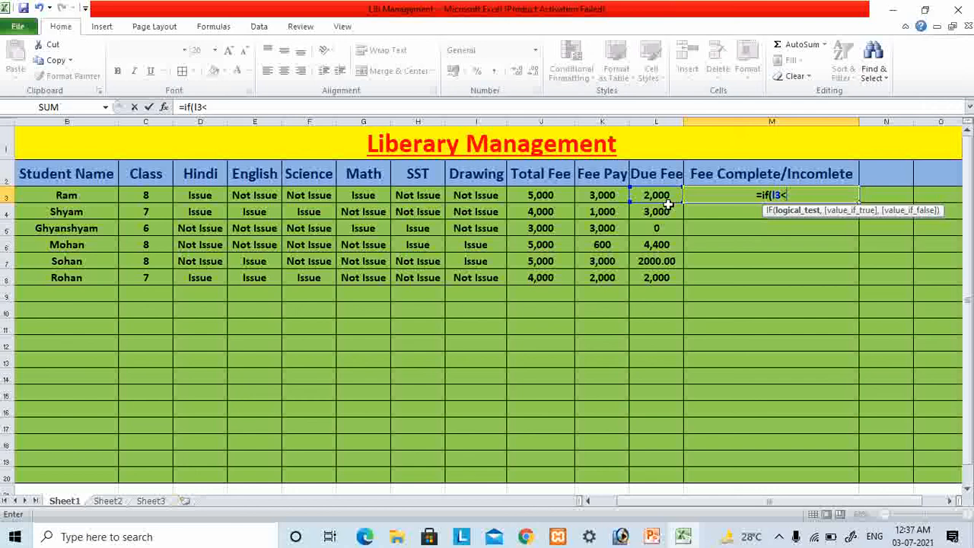
type("=")
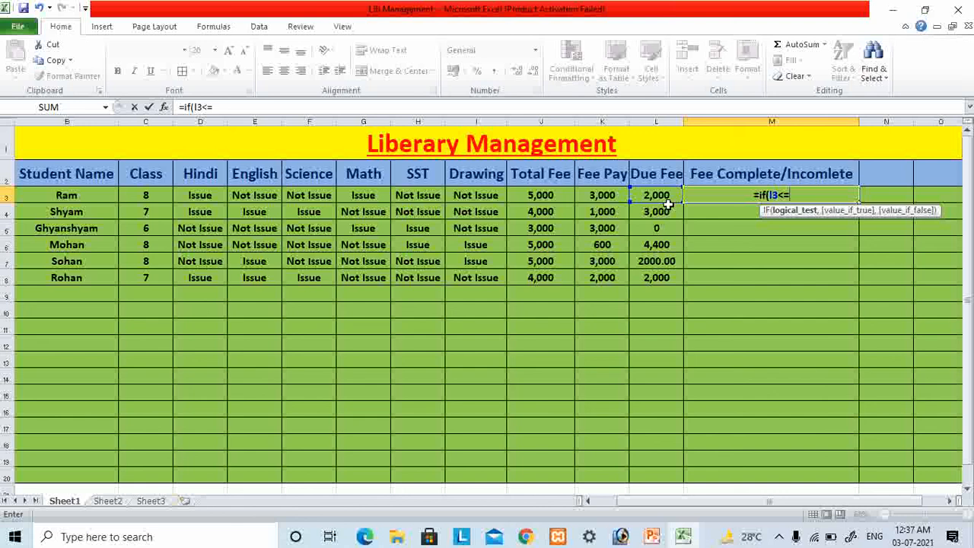
type("0,\"Complete\",\"Incomplete")
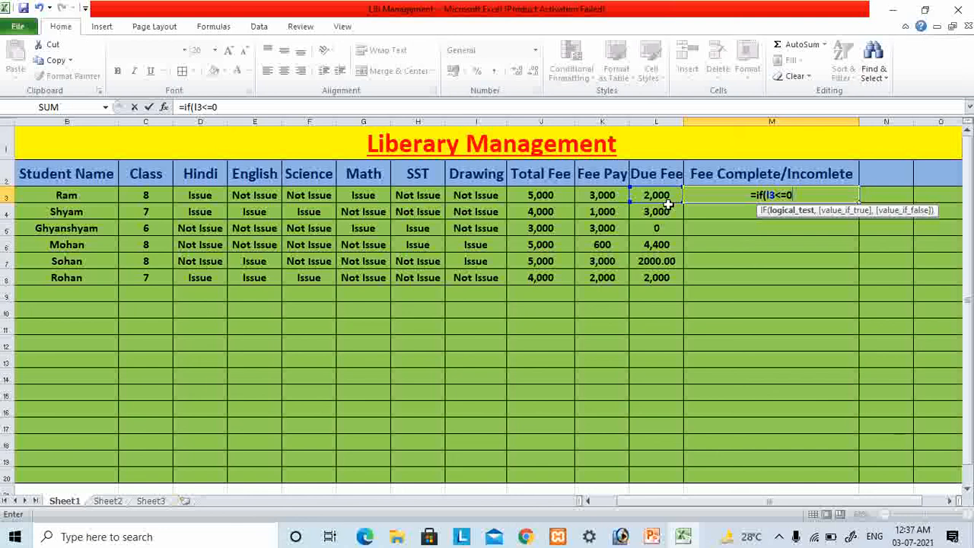
- Complete the IF formula in cell M3 so it returns "Complete" when the test is true and "Incomplete" otherwise
type(",\"Comp")
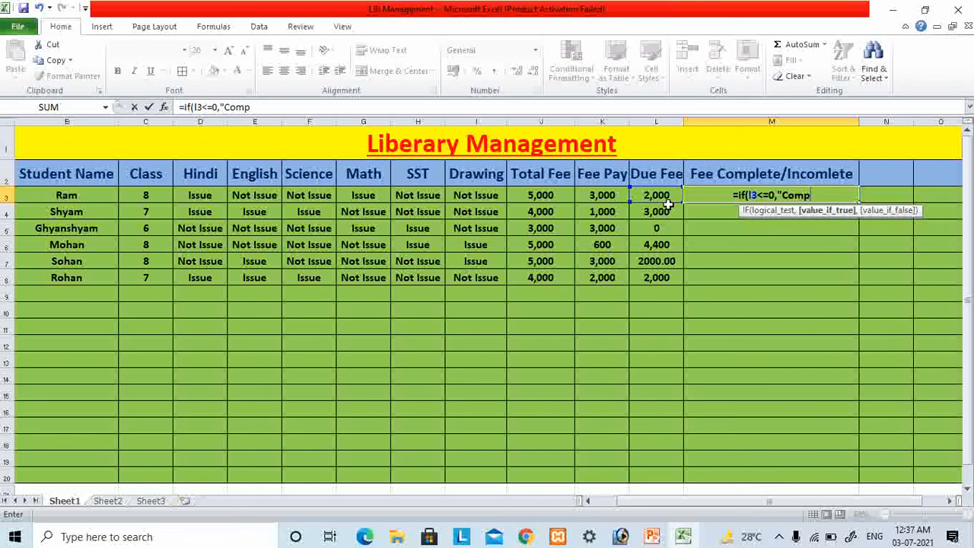
type("lete\",")
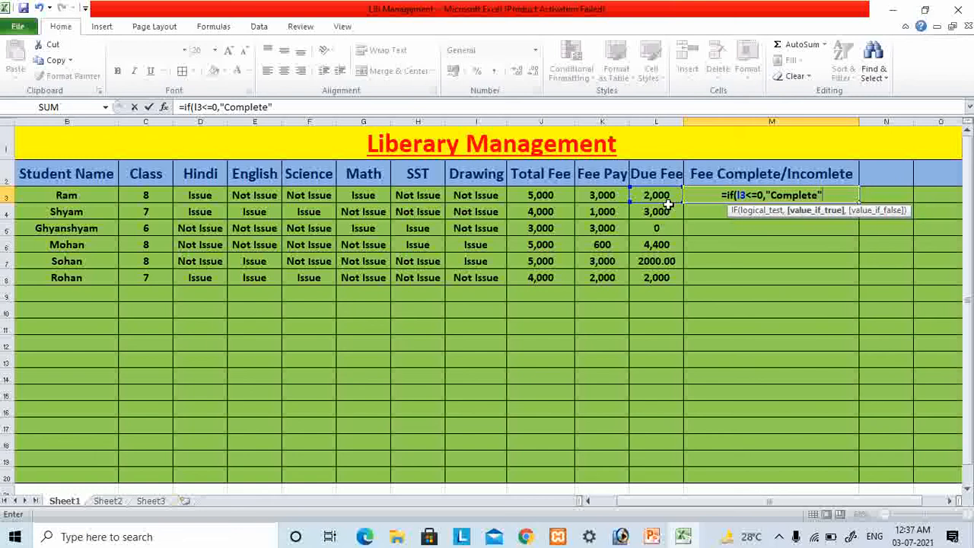
type("\"Inc")
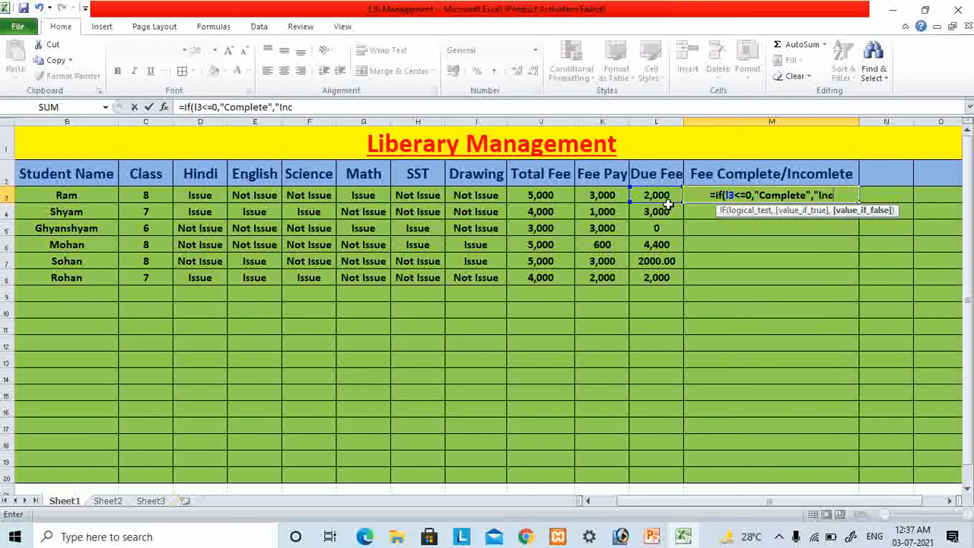
type("omplete")
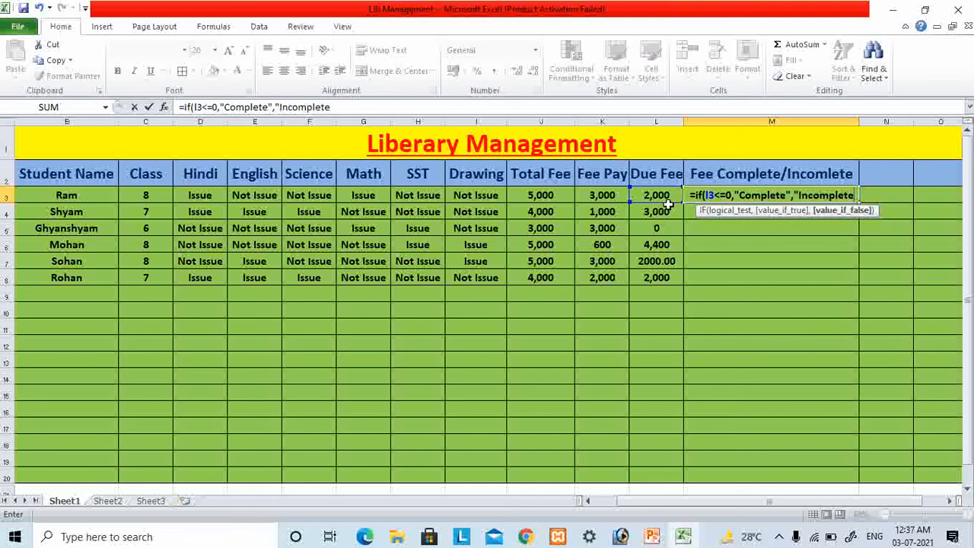
key("Return")
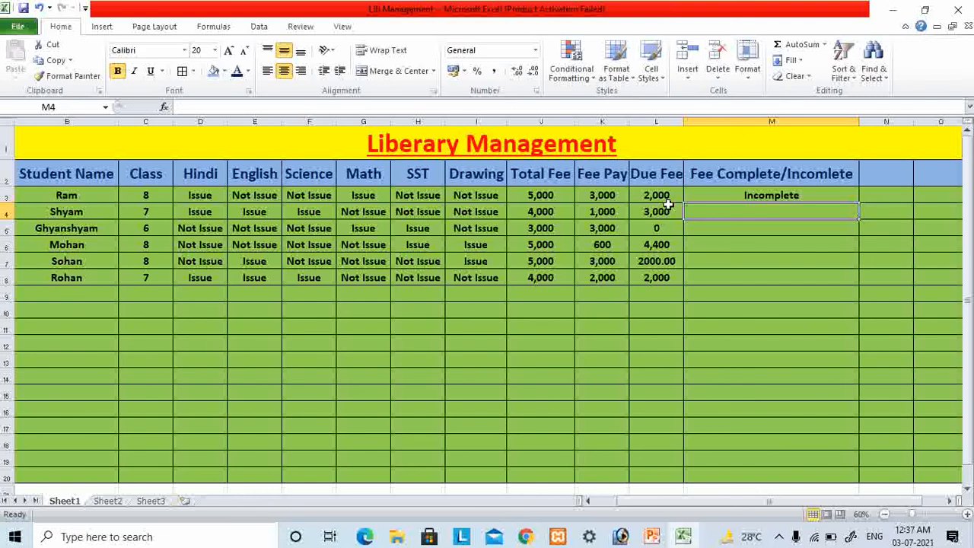
- Copy the IF formula from cell M3 down the fee status column through cell M8
key("Up")
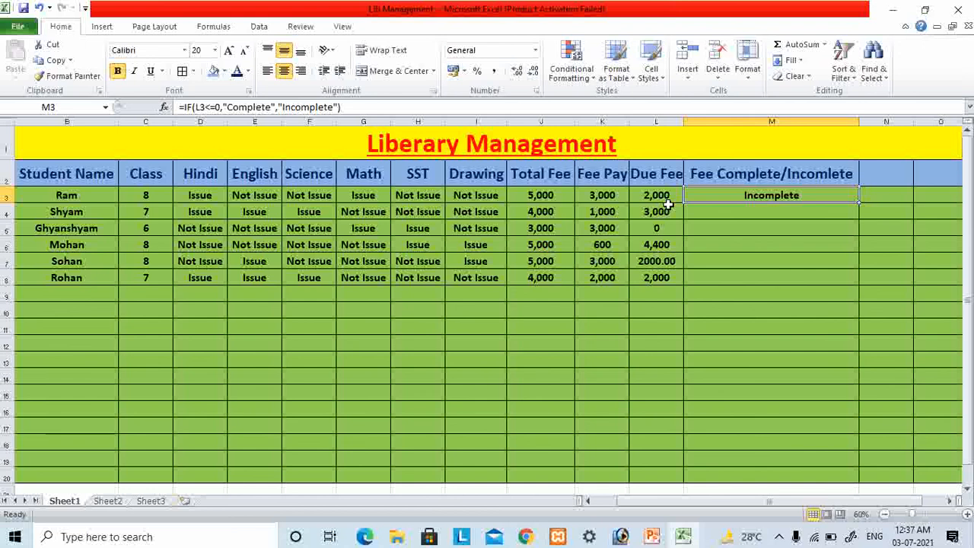
key("ctrl+c")
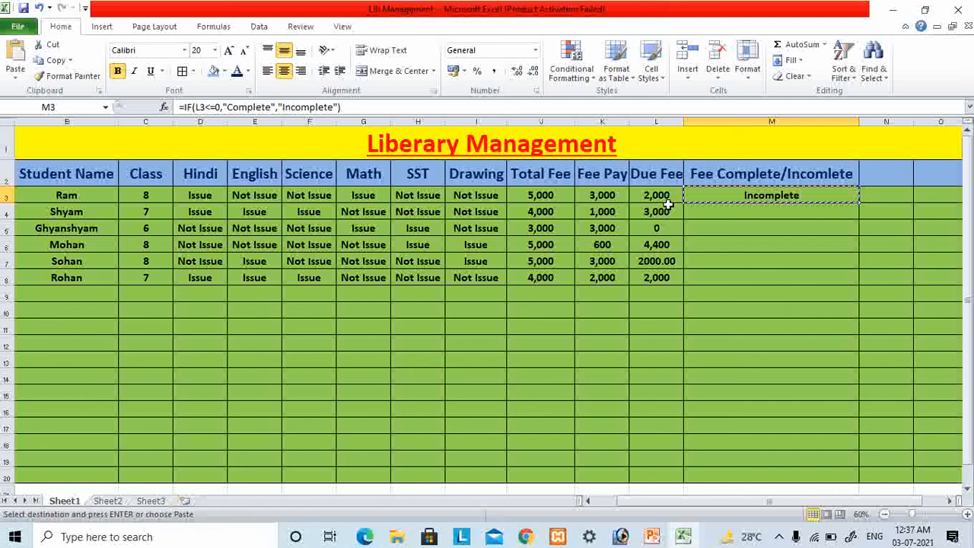
key("shift+Down")
key("shift+Down")
key("shift+Down")
key("shift+Down")
key("shift+Down")
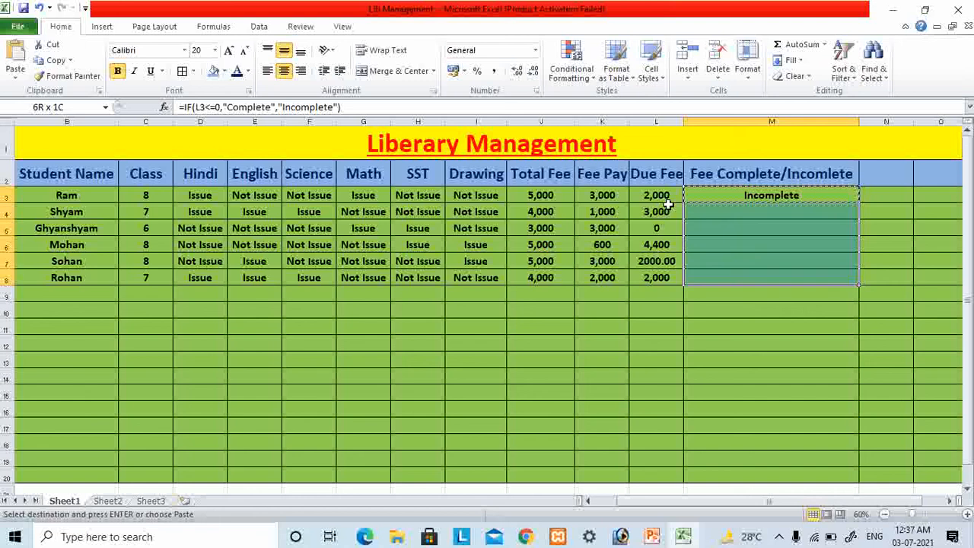
key("Return")
key("Down")
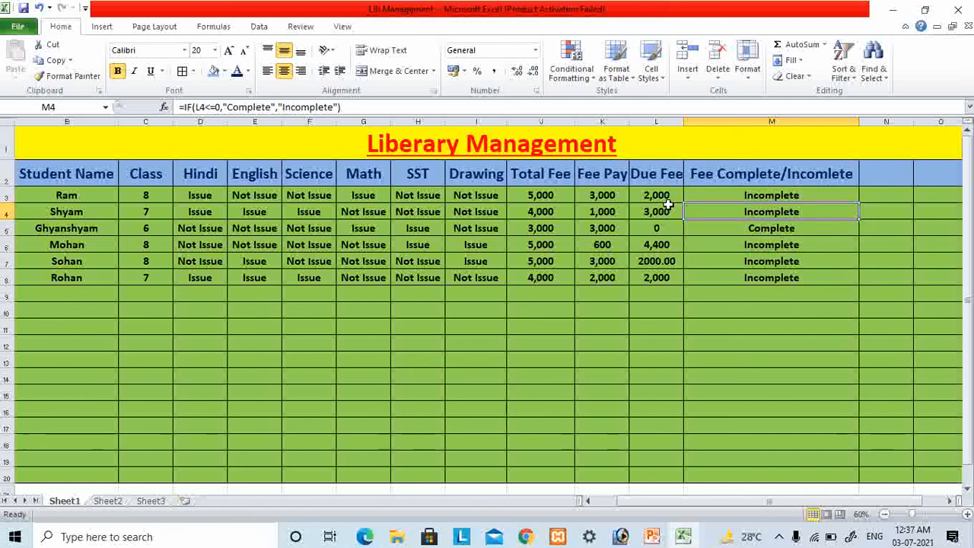
- Check the copied fee statuses against the fee paid and due fee cells in row 5
key("Down")
key("Down")
key("Down")
key("Up")
key("Up")
key("Left")
key("Left")
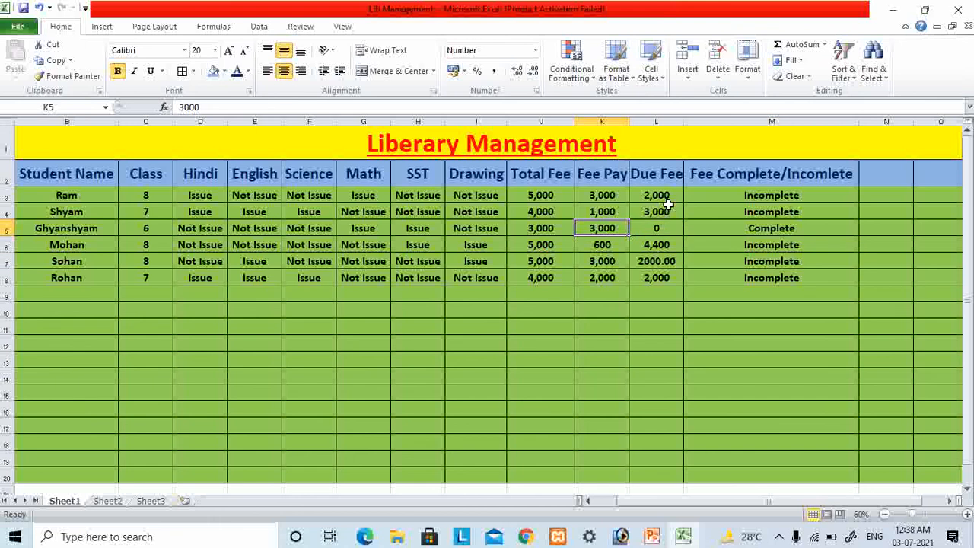
key("Right")
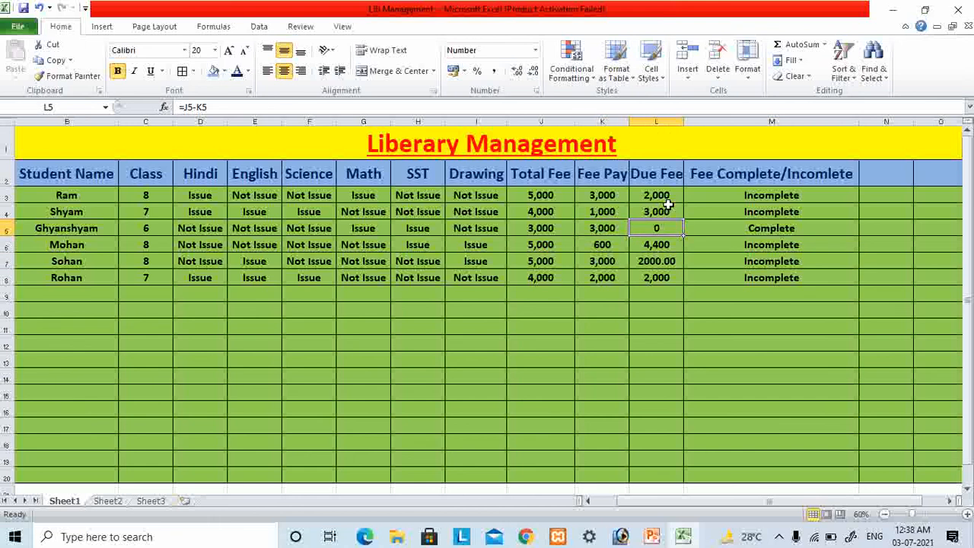
- Set the fee paid in cell K4 to 4,000
key("Up")
key("Left")
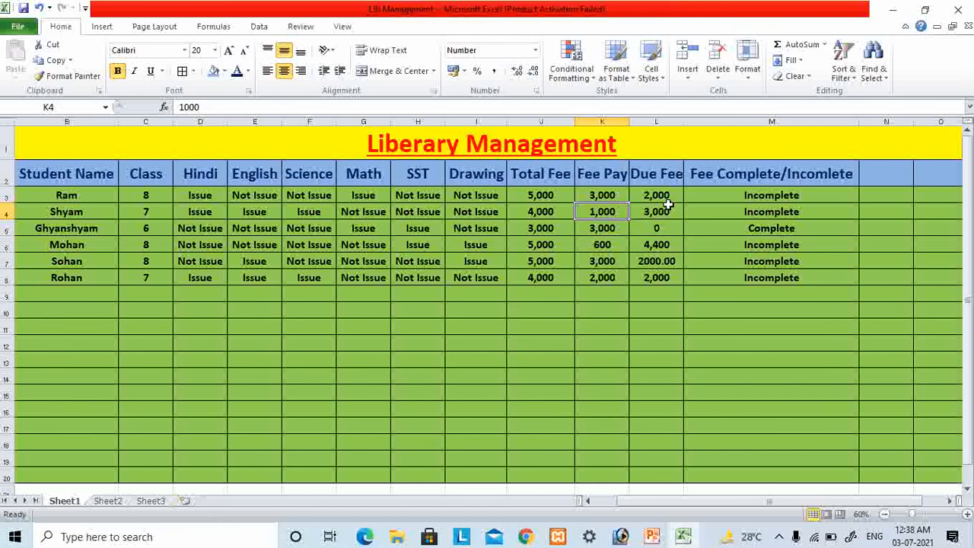
type("4,")
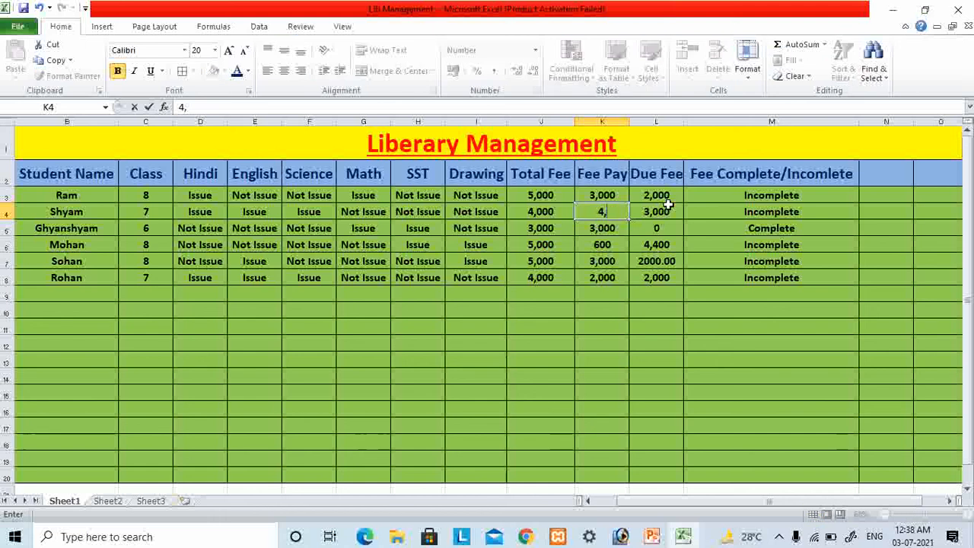
type("000")
left_click(674, 212)
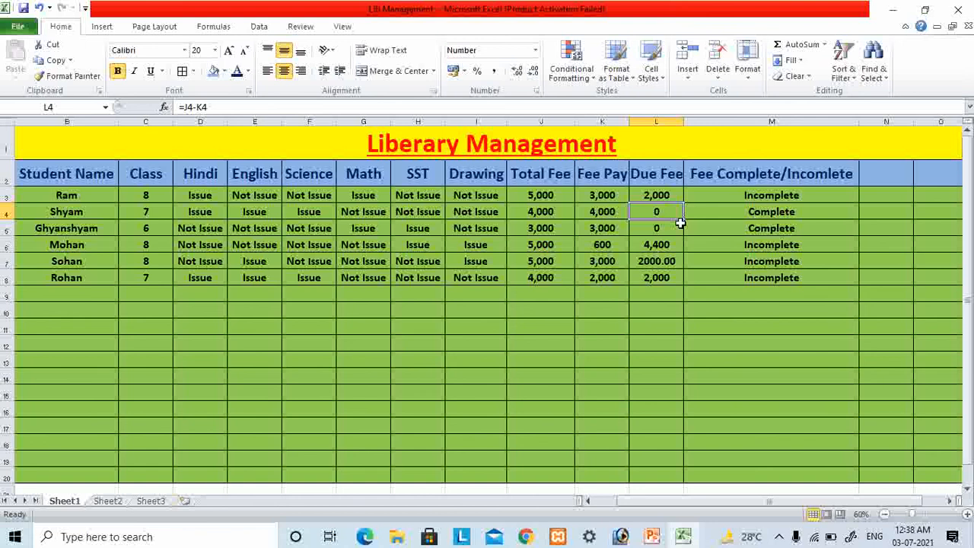
- Inspect the row 4 due fee formula and the fee status formulas in cells M3, M4, M6 and M7
left_click(768, 212)
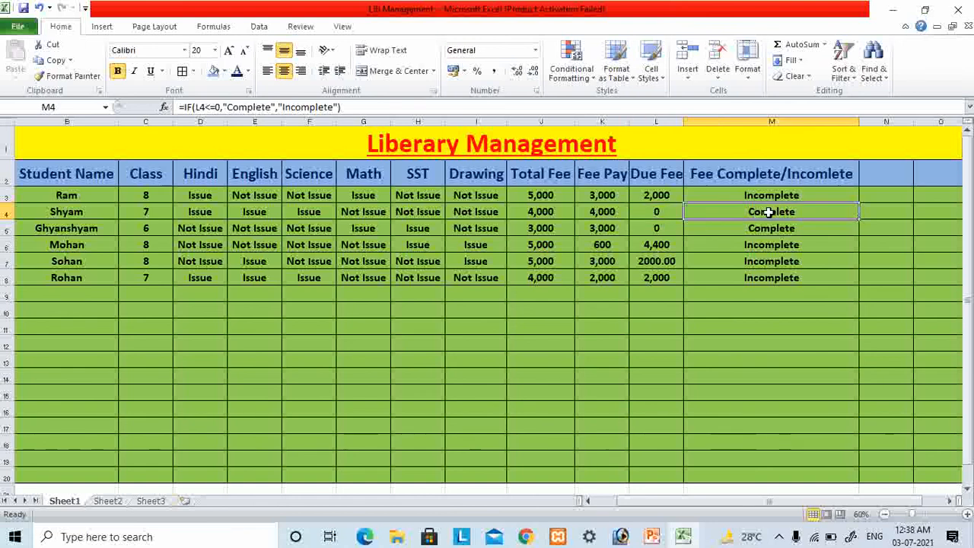
left_click(659, 213)
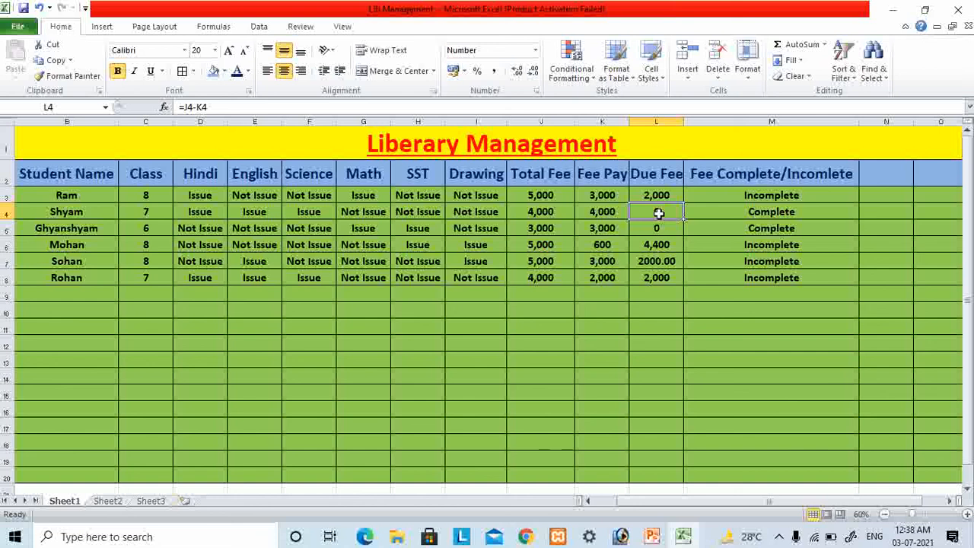
left_click(742, 201)
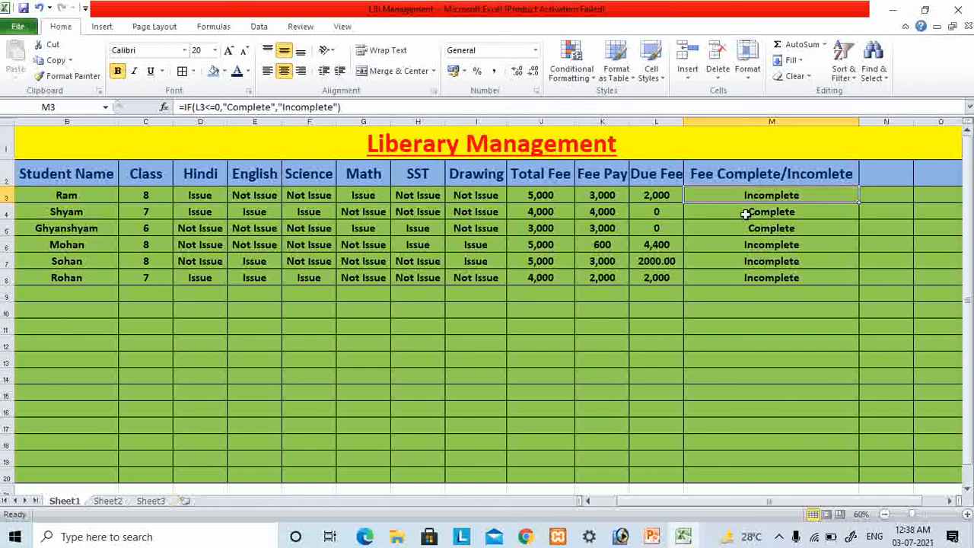
left_click(746, 214)
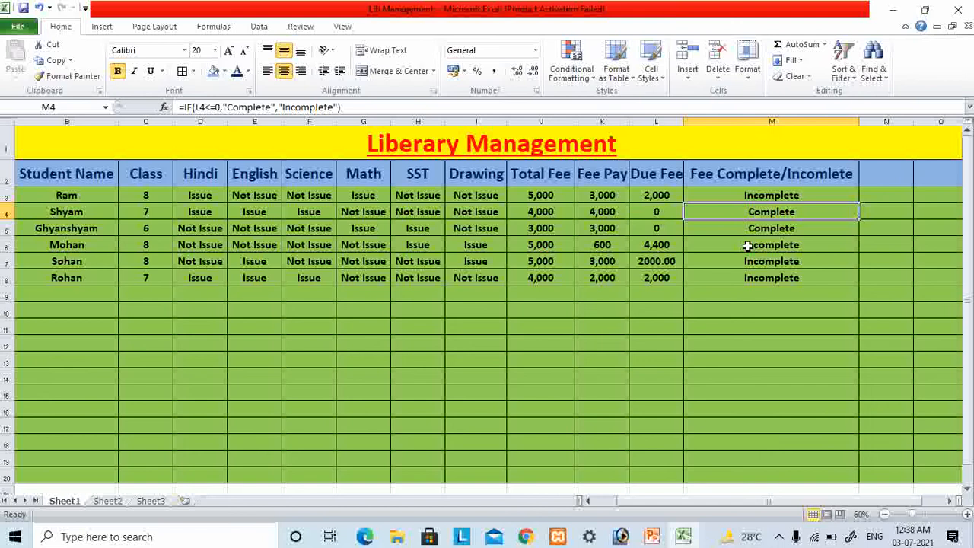
left_click(748, 245)
left_click(752, 262)
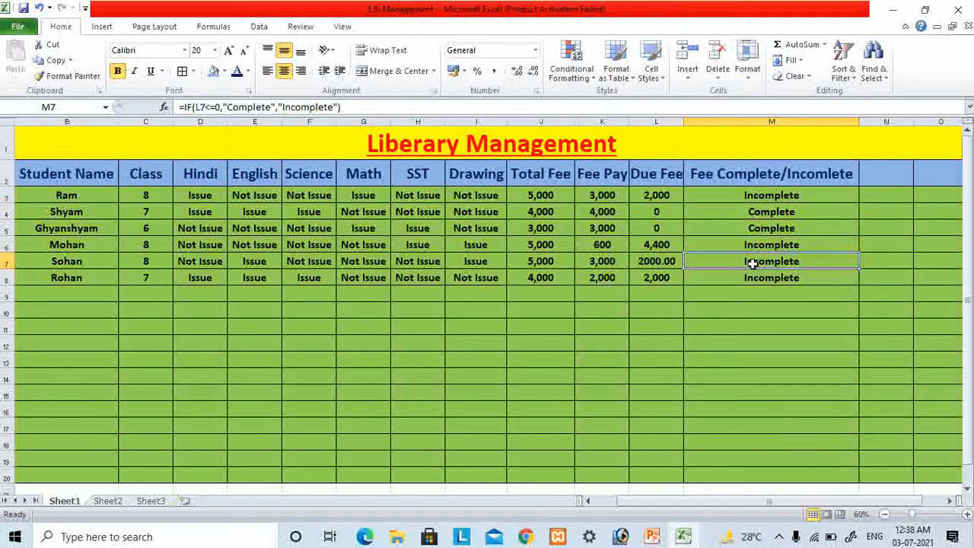
left_click(724, 340)
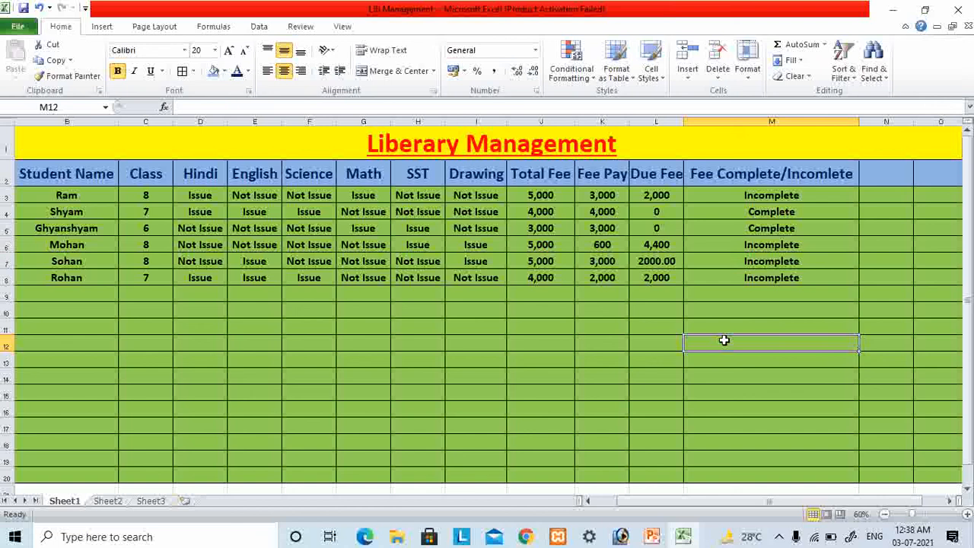
- Change the fee paid in cell K4 to 3,999 to test the status formula
left_click(607, 216)
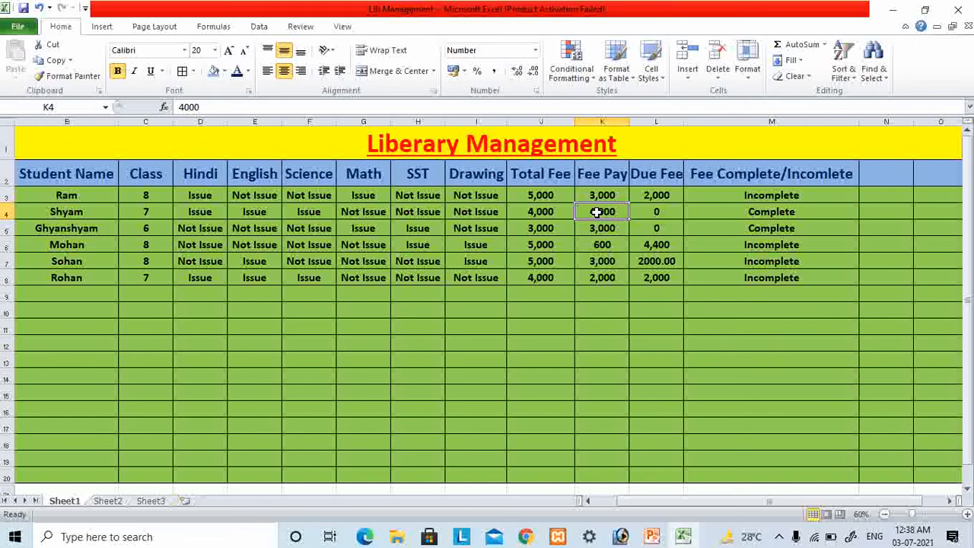
double_click(205, 107)
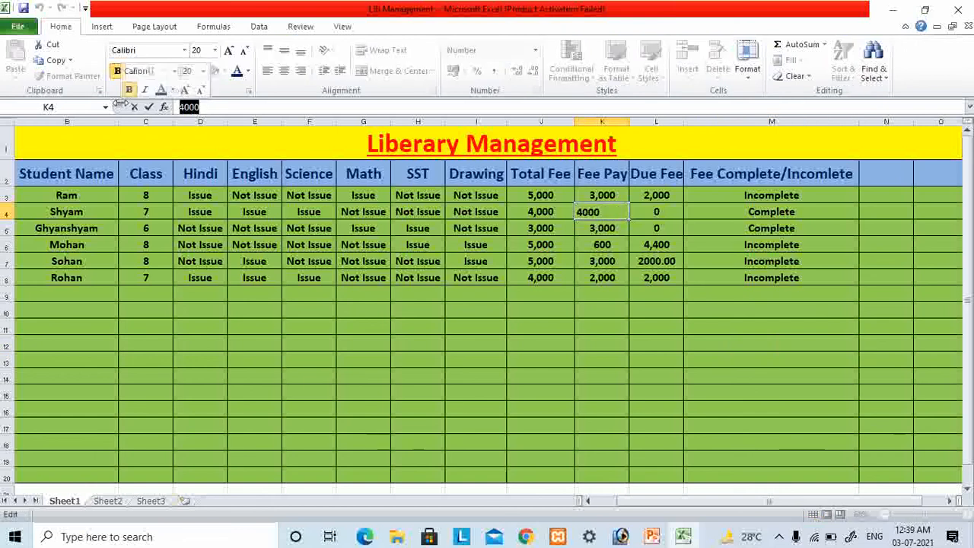
type("3,999")
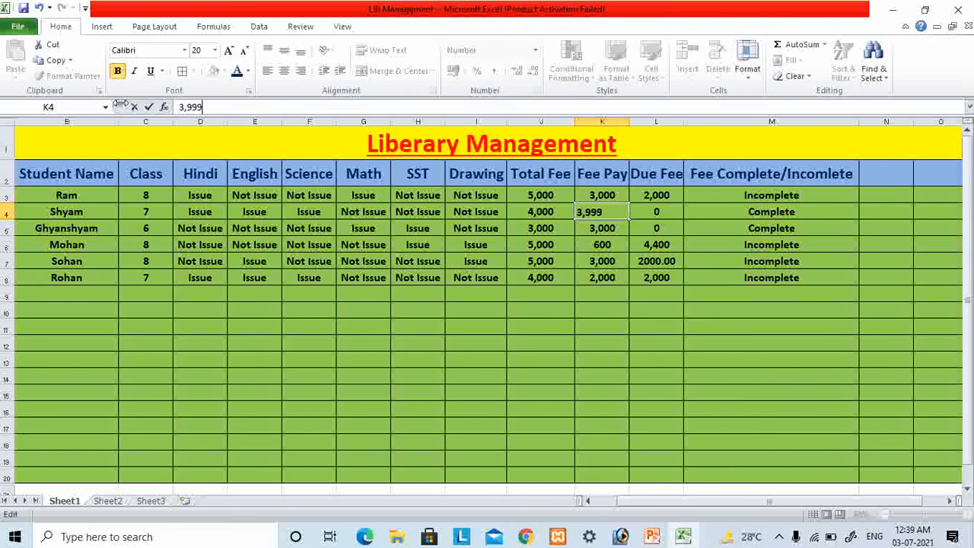
key("Return")
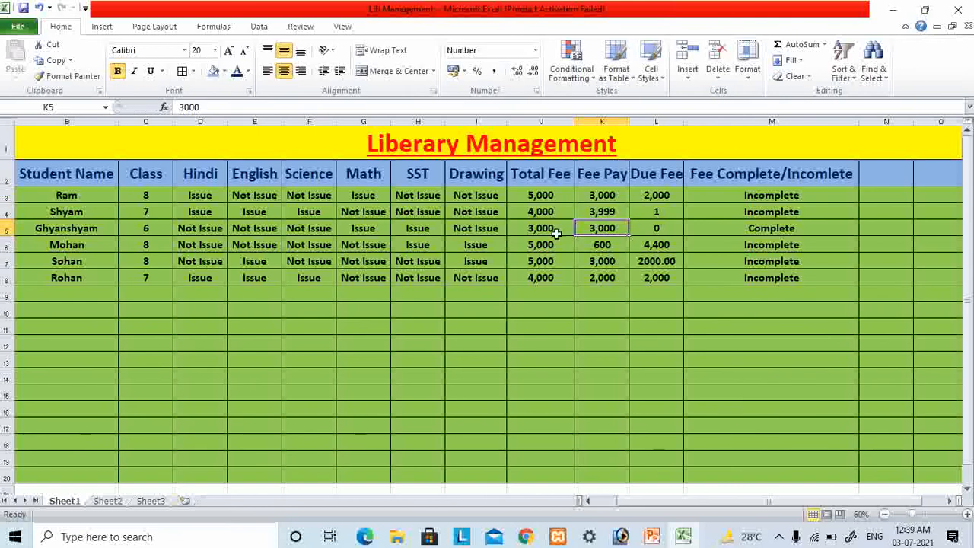
- Restore the fee paid in cell K4 to 4,000
left_click(603, 212)
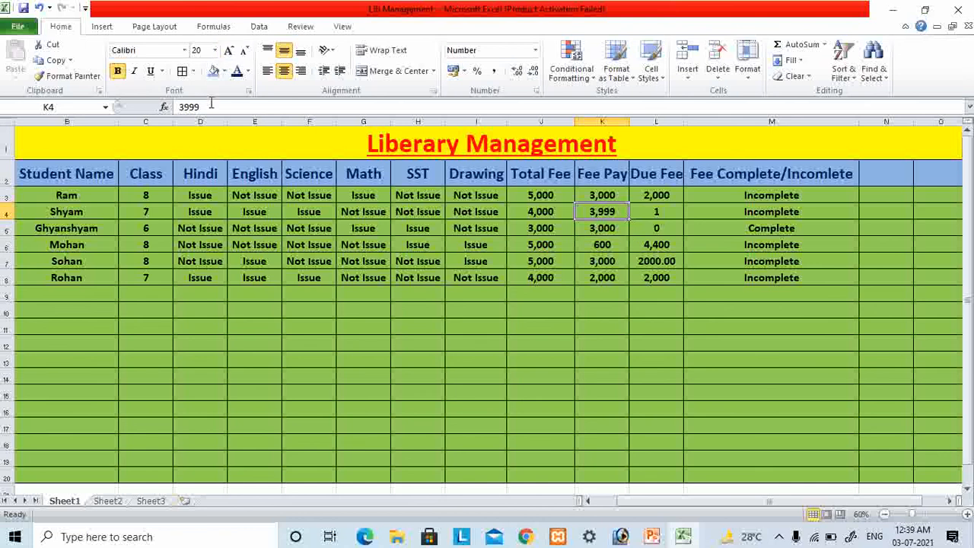
left_click_drag(211, 105, 113, 110)
type("4,")
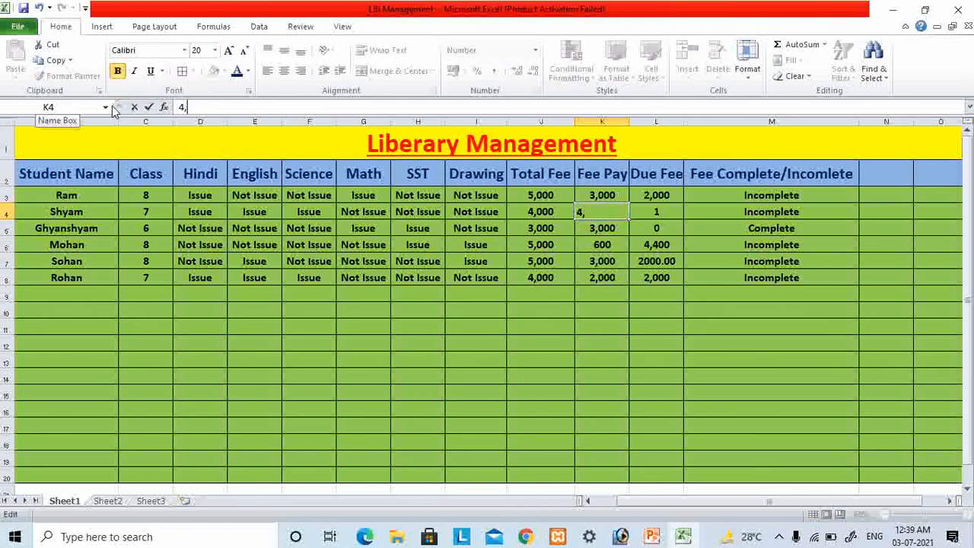
type("0000")
key("Return")
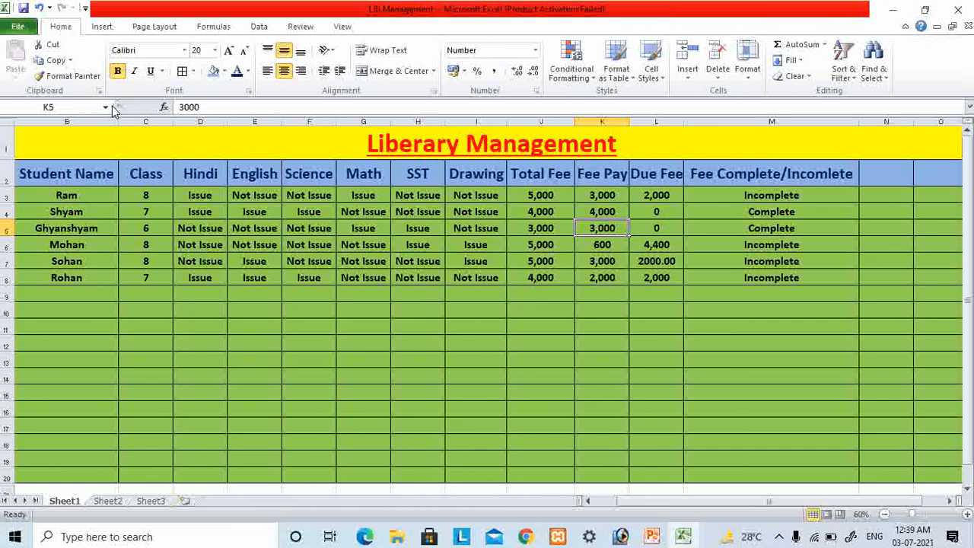
- Review the fee status results and formulas in cells M4 through M8
left_click(685, 280)
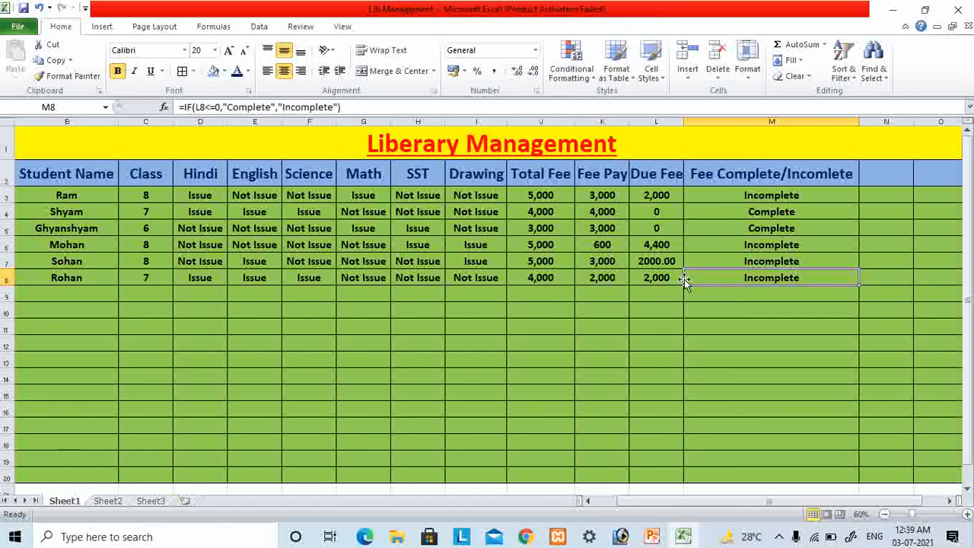
left_click(703, 225)
left_click(695, 214)
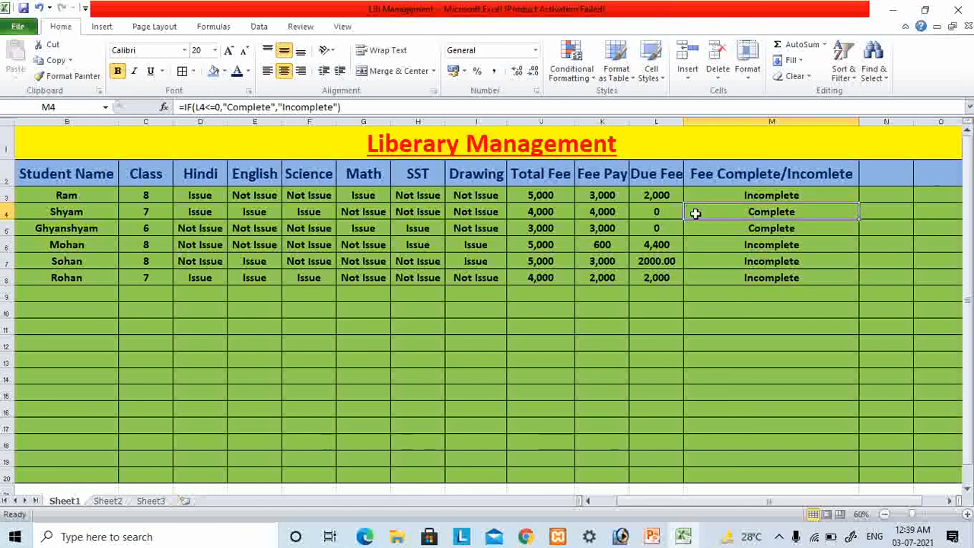
left_click(696, 255)
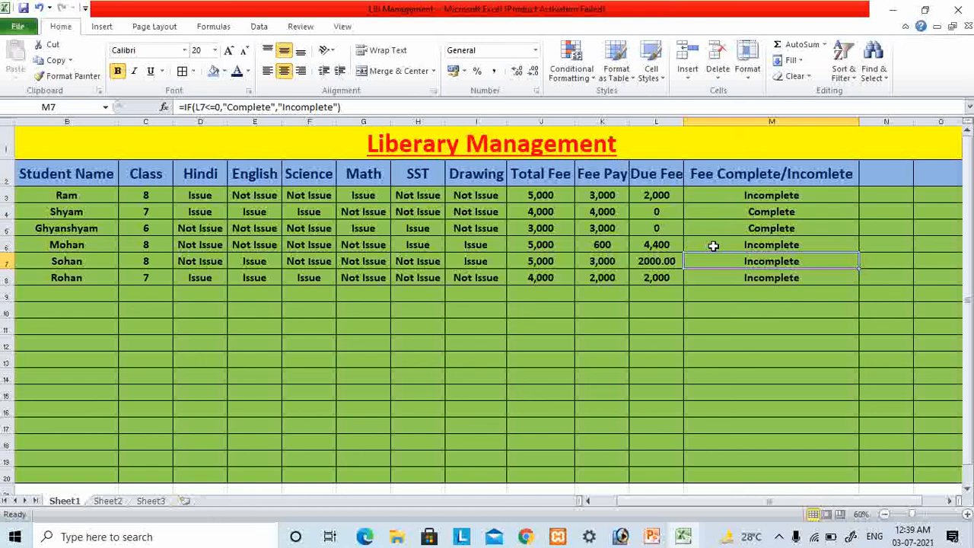
left_click(713, 246)
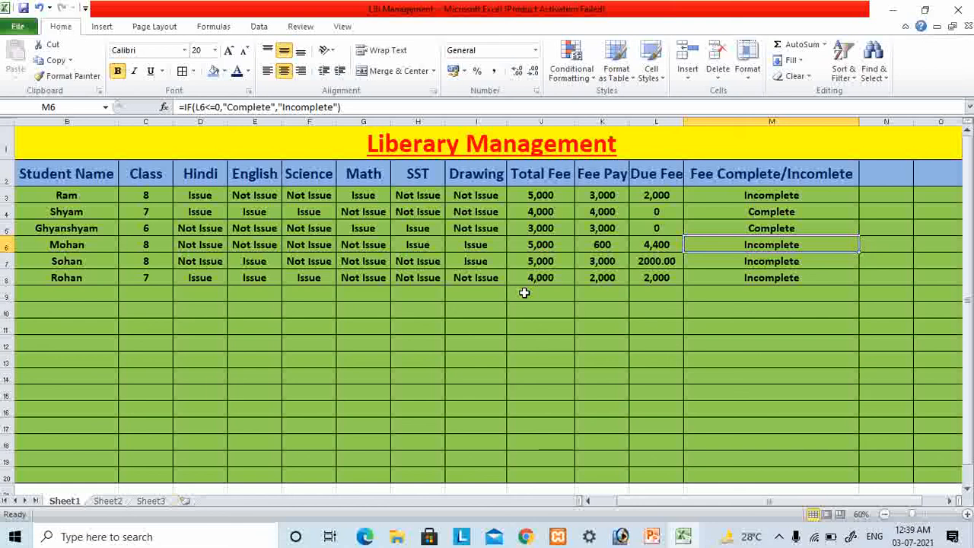
left_click(951, 502)
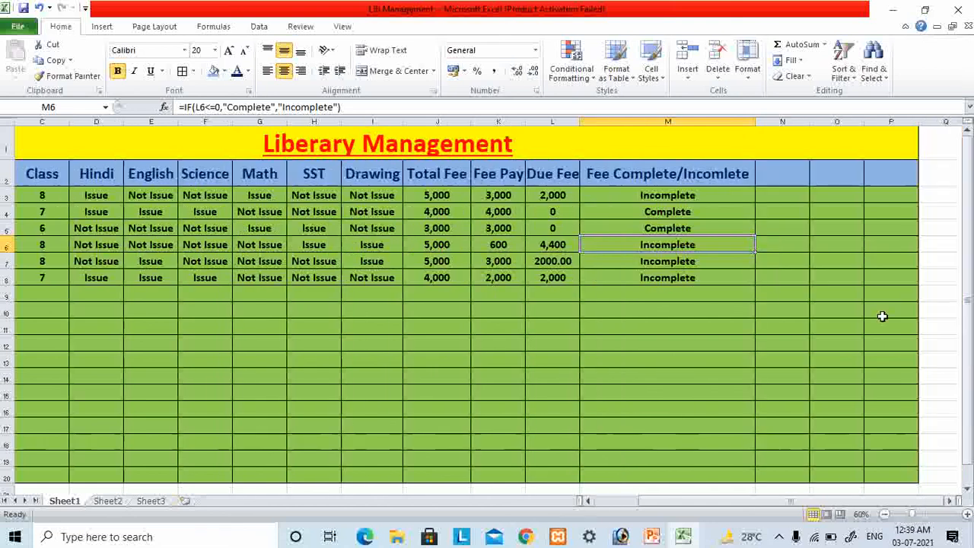
left_click(778, 179)
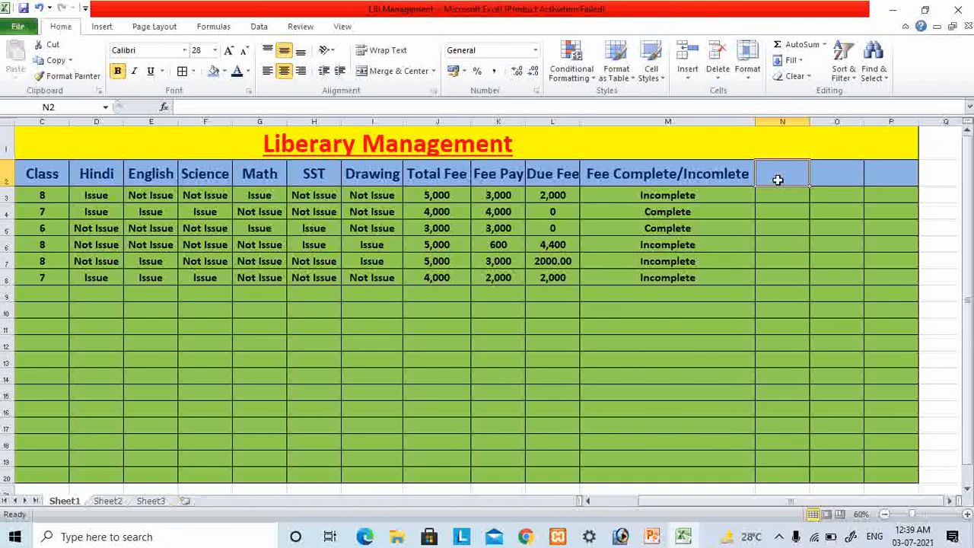
type("Fee")
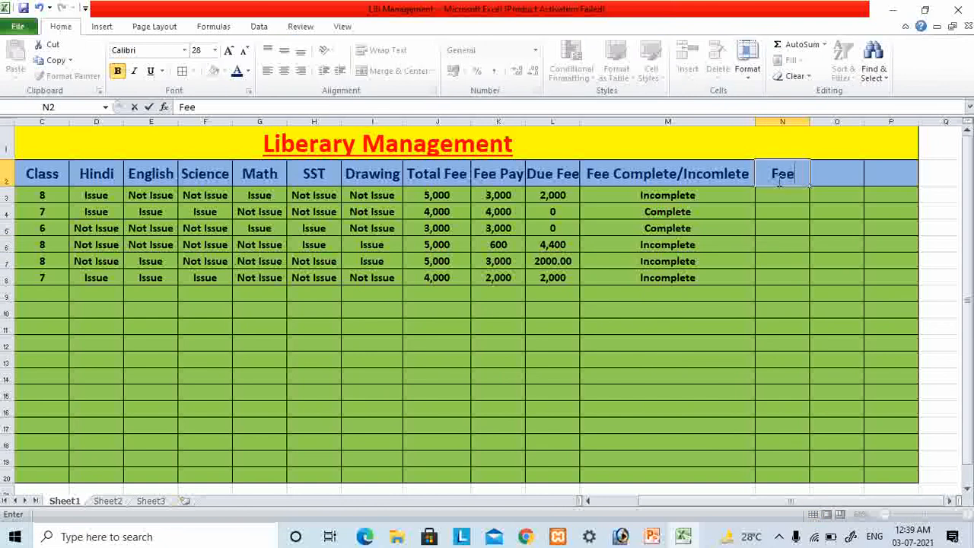
type(" Due")
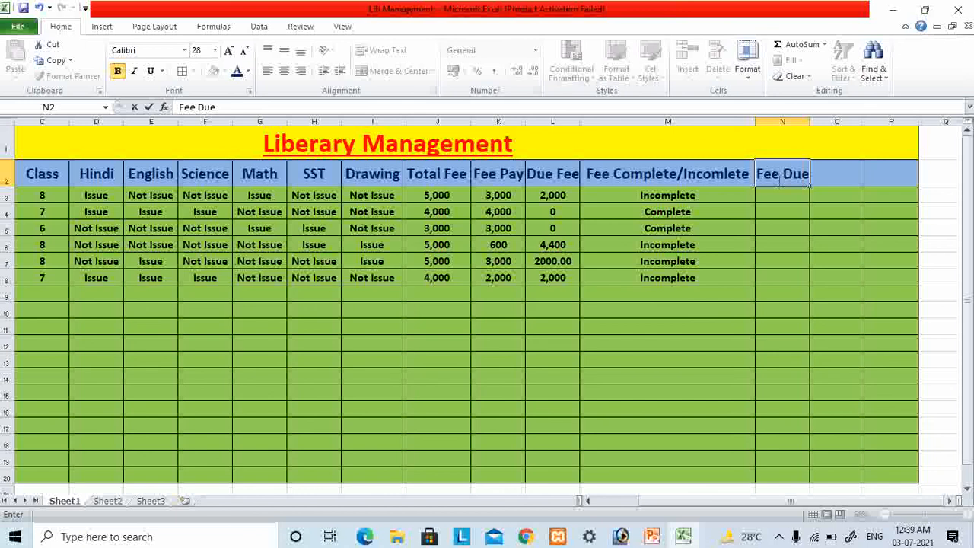
key("Return")
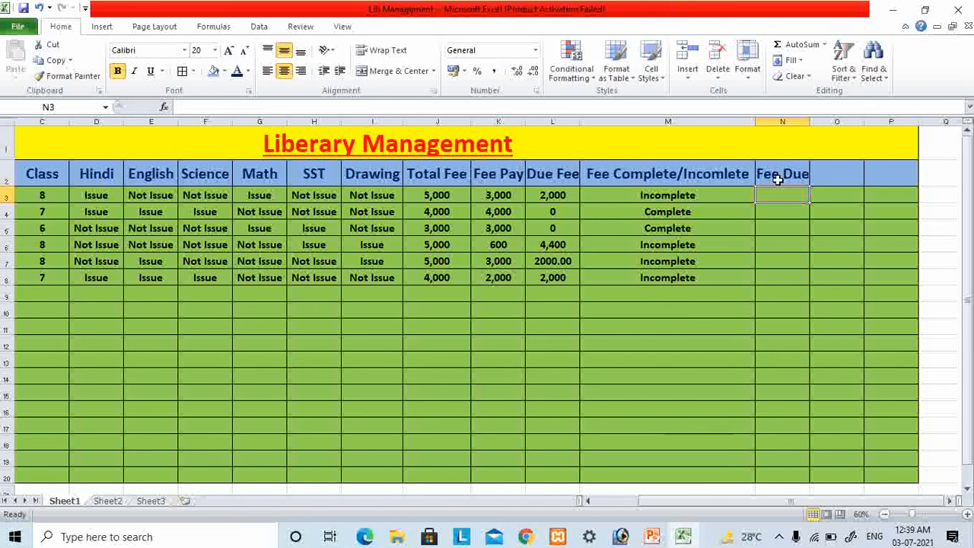
left_click(778, 179)
key("Delete")
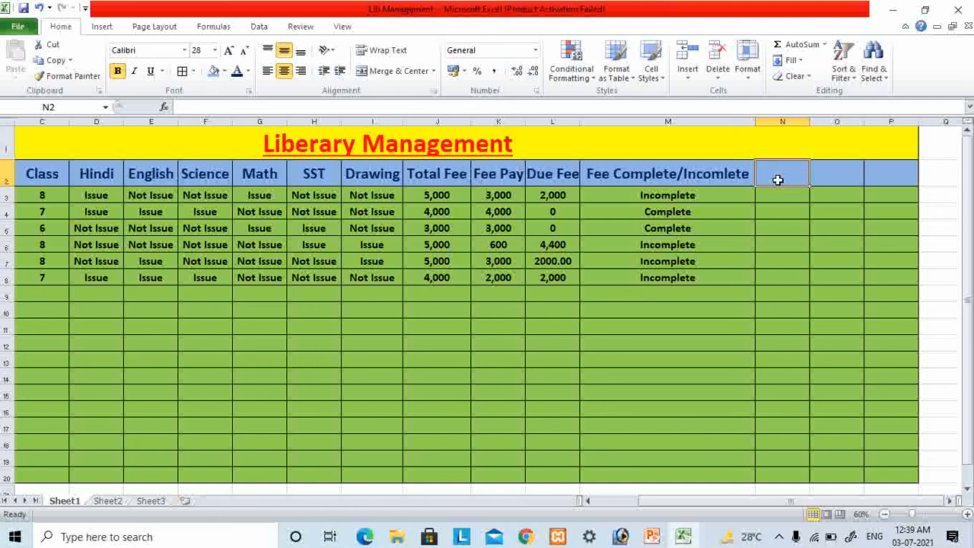
- Enter the heading "Fee Due" in cell E12 below the student records
key("Down")
key("Down")
key("Down")
key("Down")
key("Down")
key("Down")
key("Down")
key("Down")
key("Down")
key("Down")
key("Left")
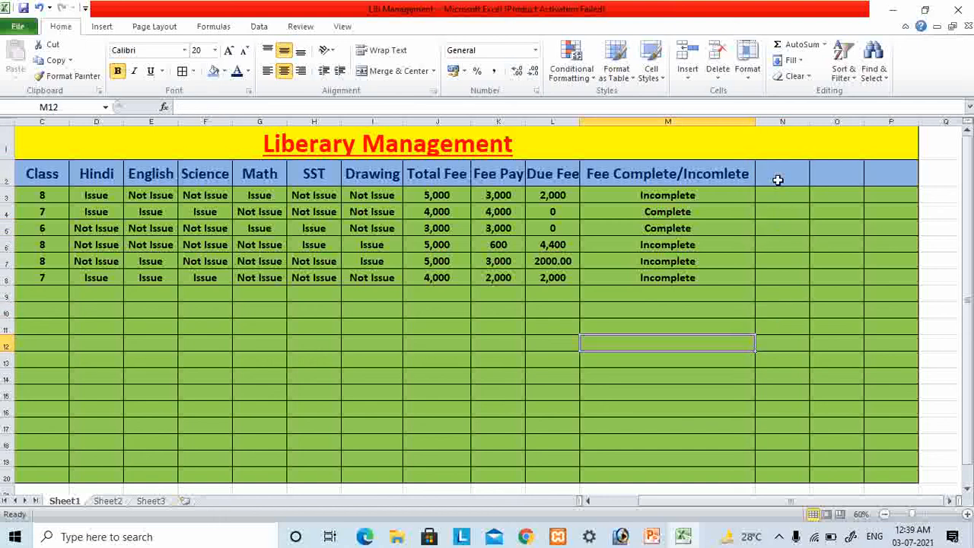
key("Left")
key("Left")
key("Left")
key("Left")
key("Left")
key("Left")
key("Left")
key("Left")
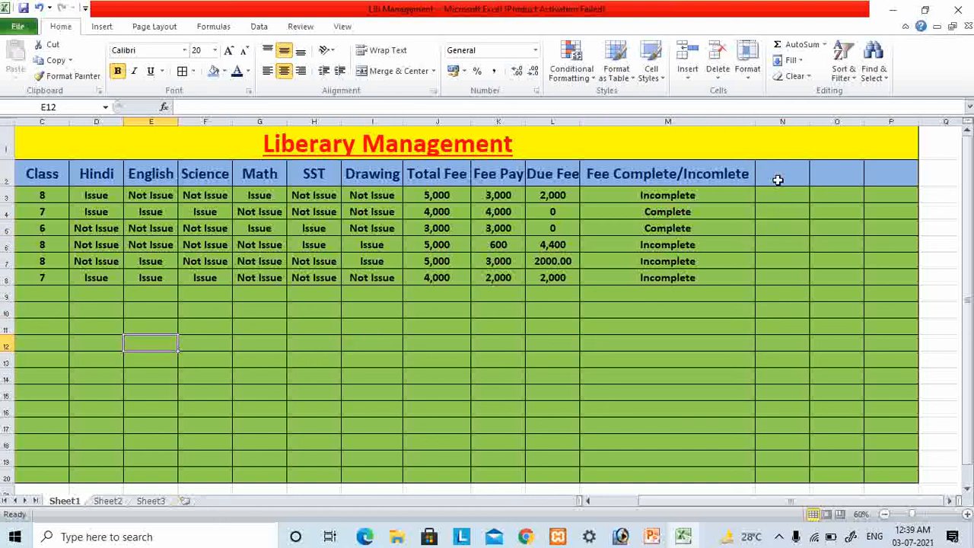
type("Fee")
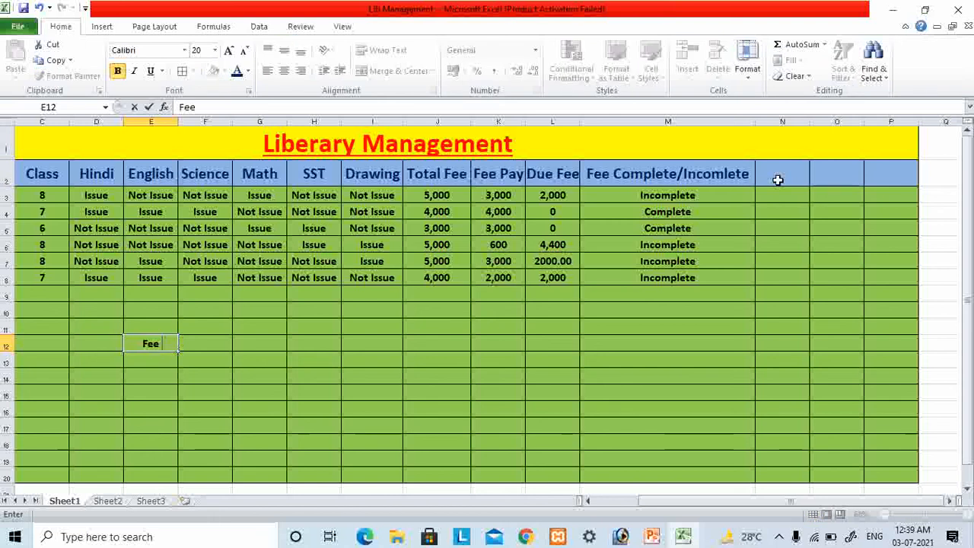
type(" Due")
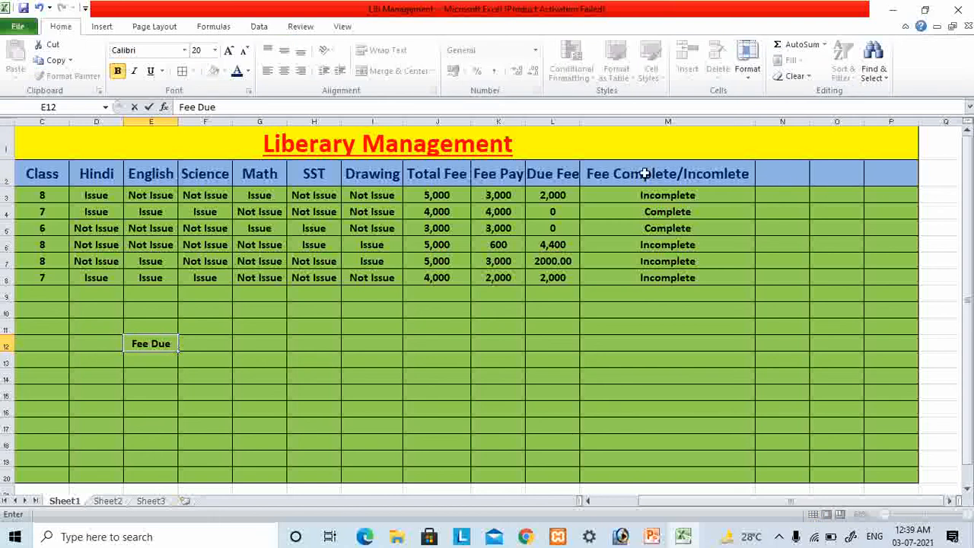
- Copy the header formatting from the Math heading in G2 to cells E12:K12 and make row 12 taller
left_click(252, 175)
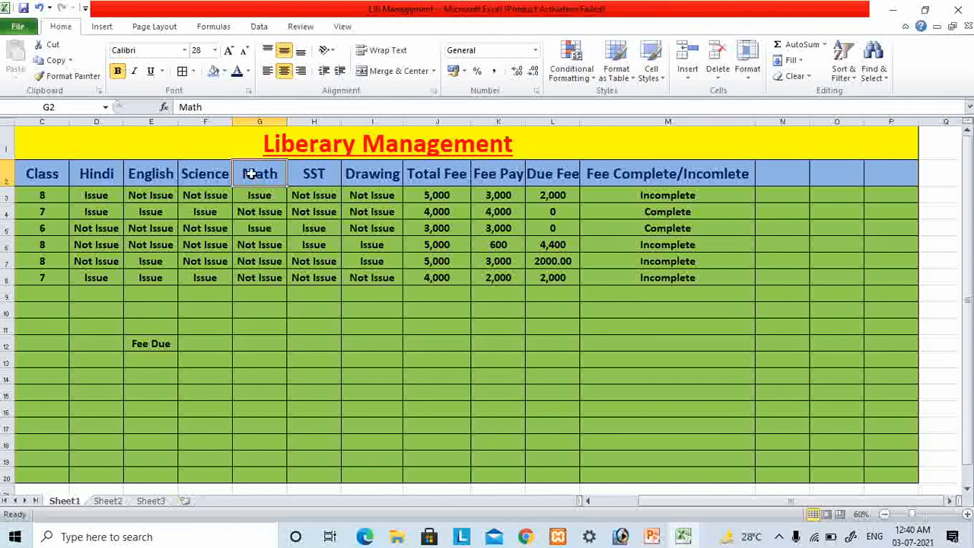
left_click(73, 76)
left_click_drag(146, 341, 479, 350)
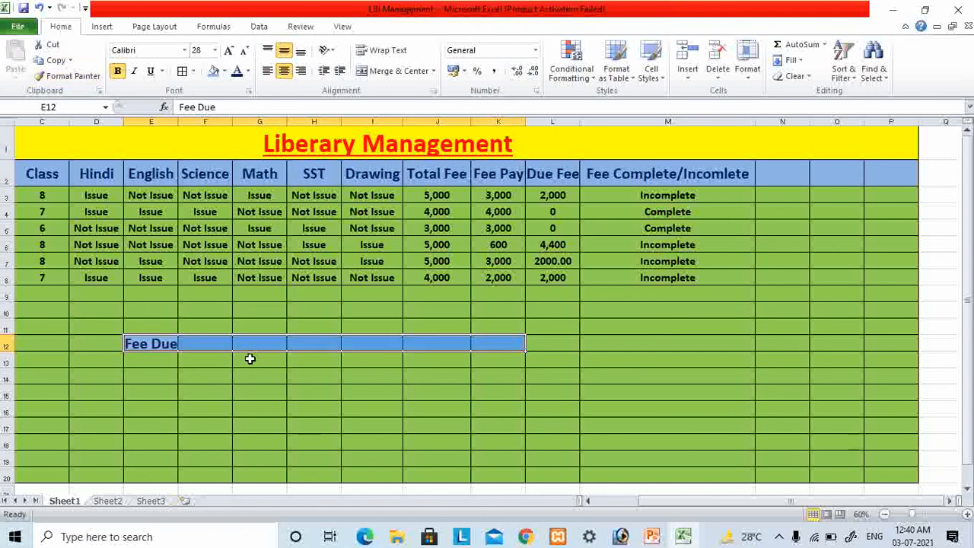
left_click_drag(9, 348, 12, 364)
left_click(259, 388)
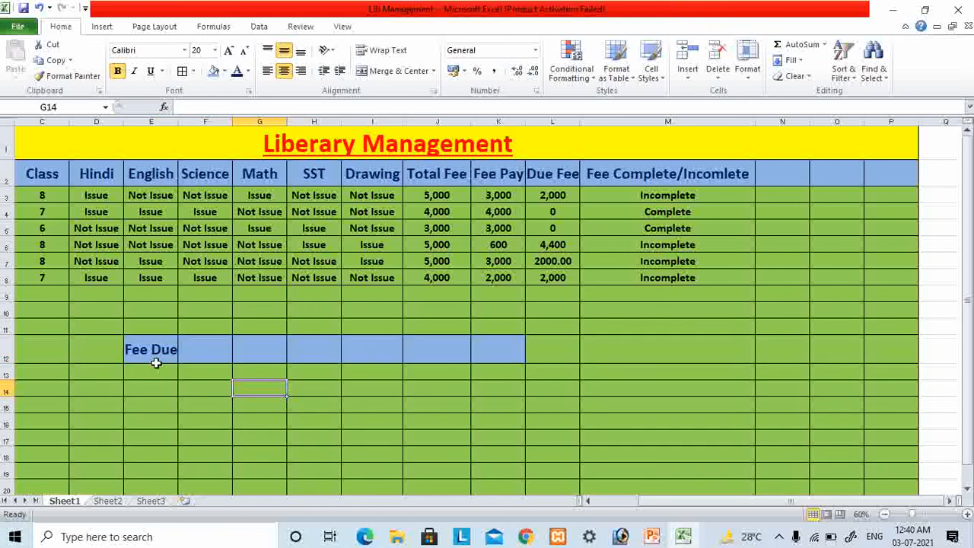
left_click(145, 372)
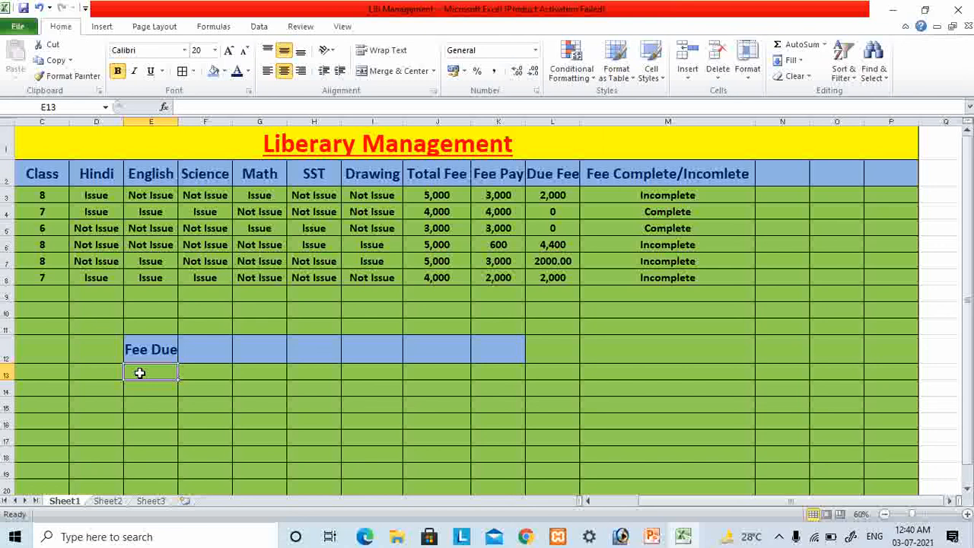
left_click(547, 199)
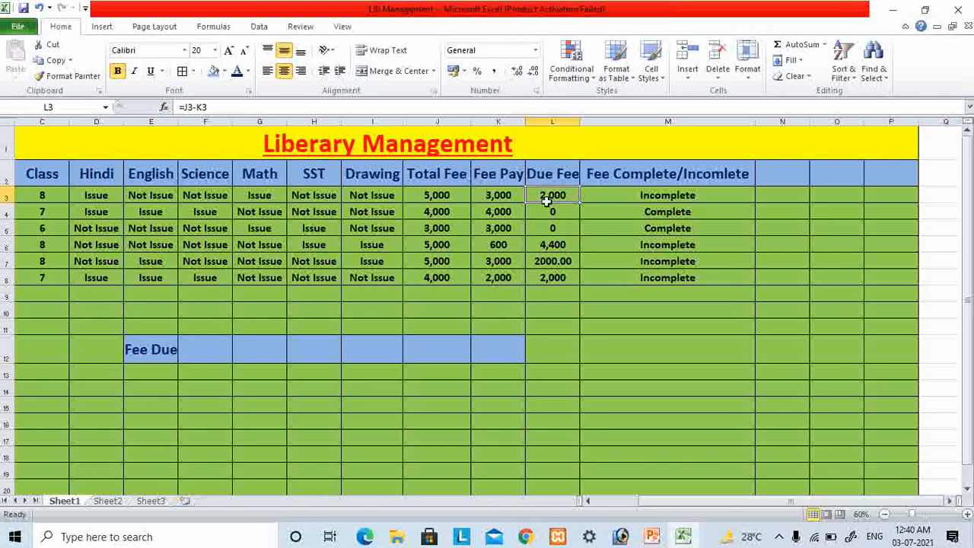
left_click_drag(546, 200, 556, 279)
left_click(147, 370)
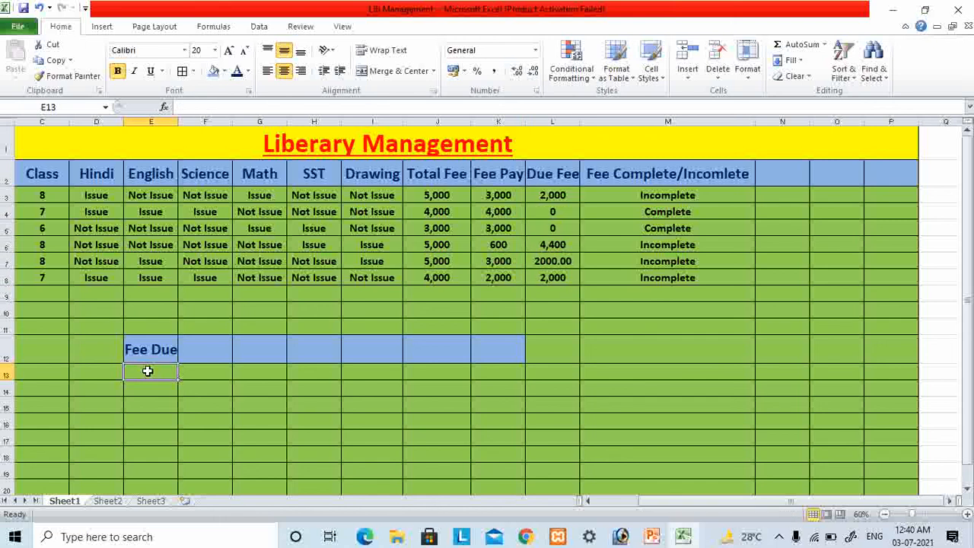
type("=if(")
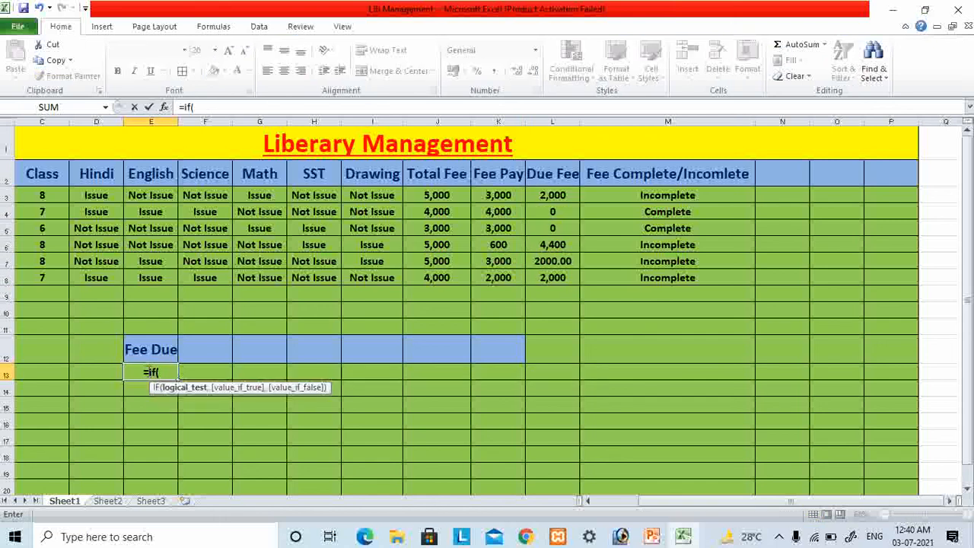
type("l3")
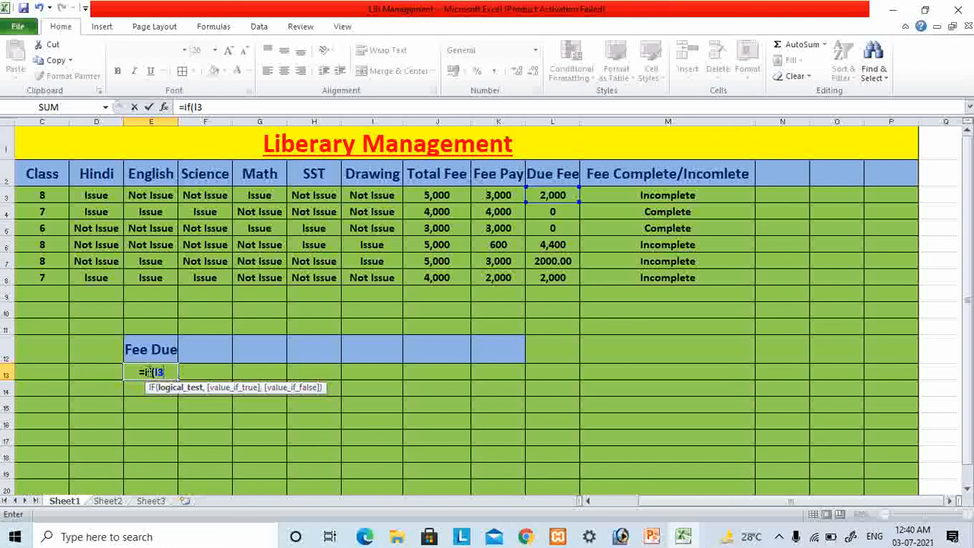
type(">")
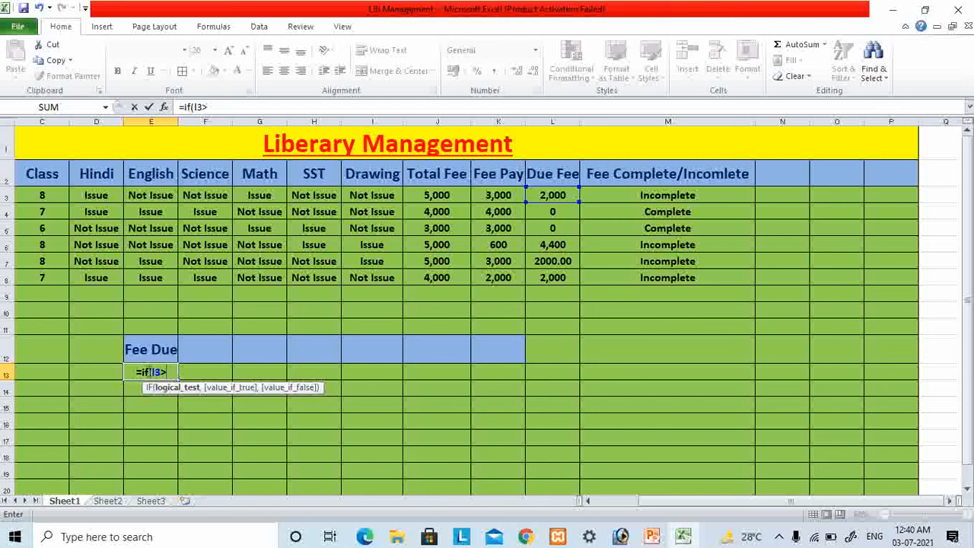
key("BackSpace")
key("BackSpace")
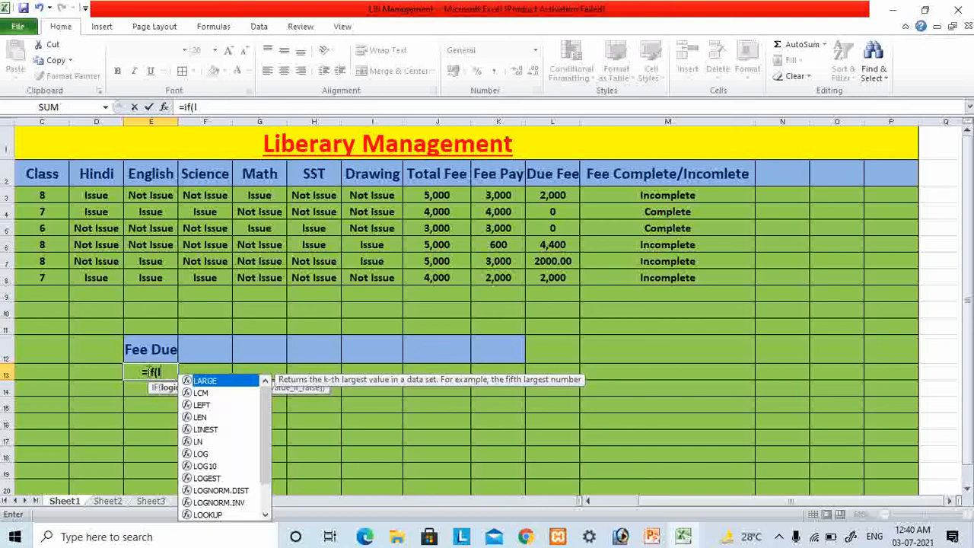
key("BackSpace")
key("BackSpace")
key("BackSpace")
key("BackSpace")
type("coun")
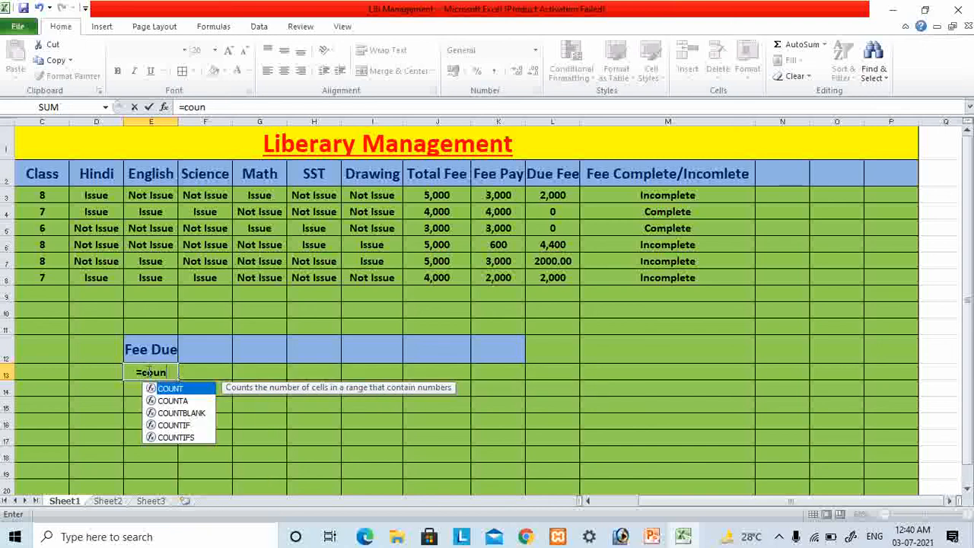
type("t")
key("Down")
key("Down")
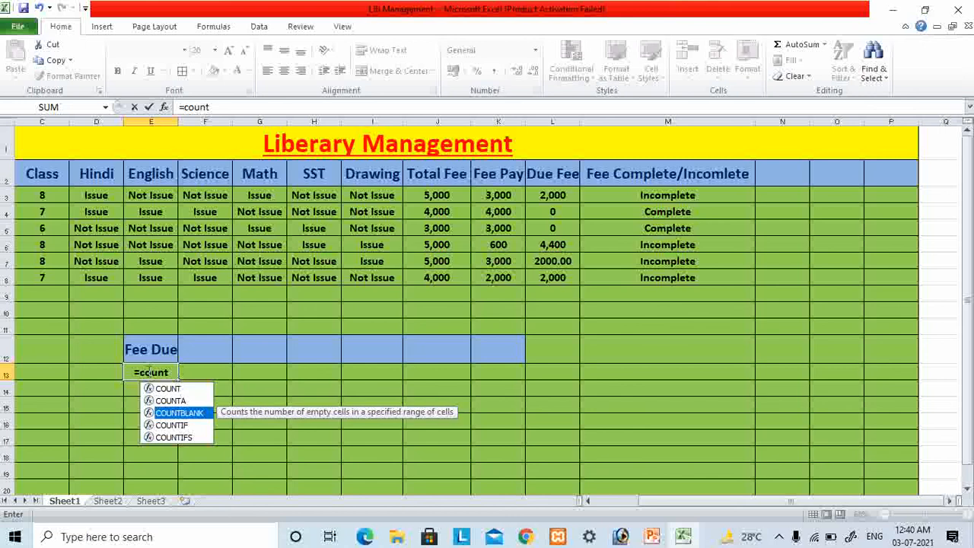
key("Down")
key("Return")
left_click(147, 371)
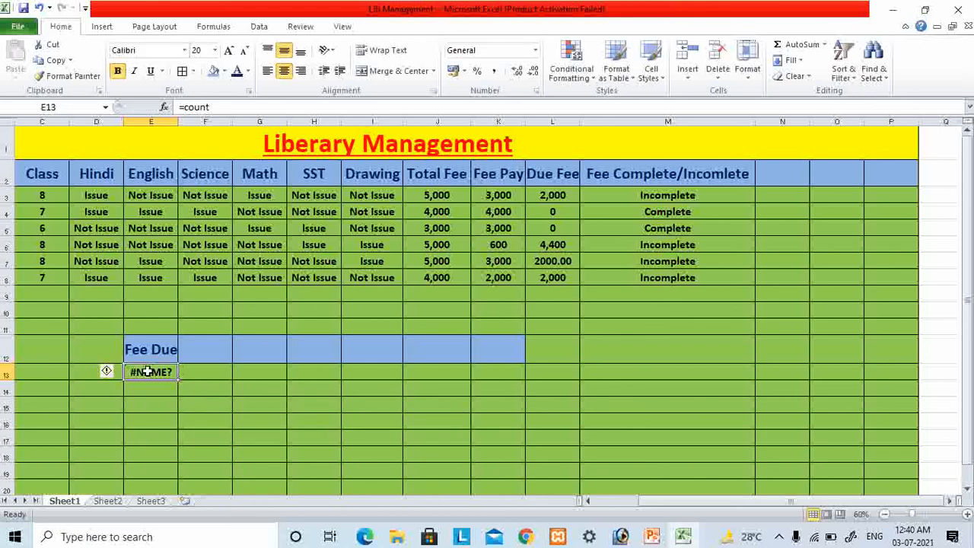
- Try to count the due fees above zero in L3:L8 with a COUNTIF formula in cell E13
type("=count")
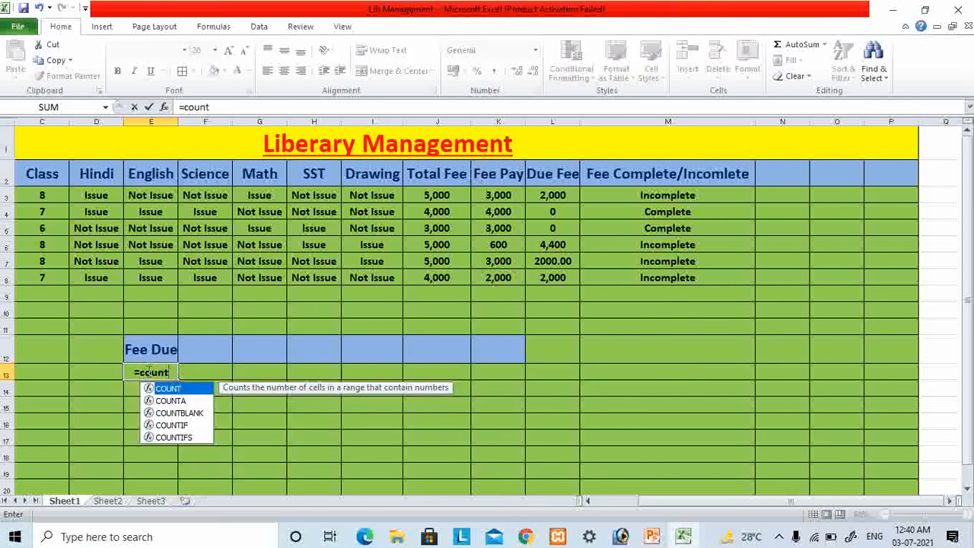
key("Down")
key("Down")
key("Down")
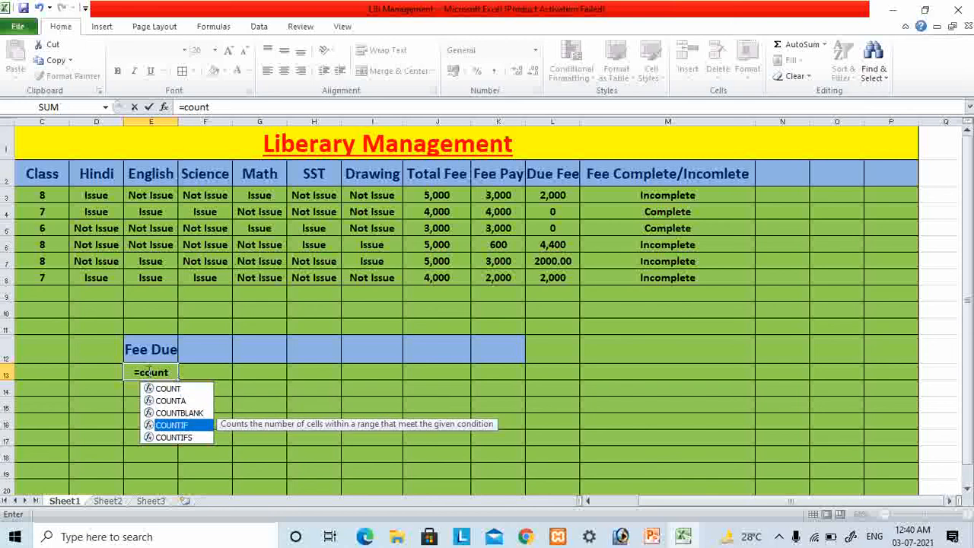
key("Tab")
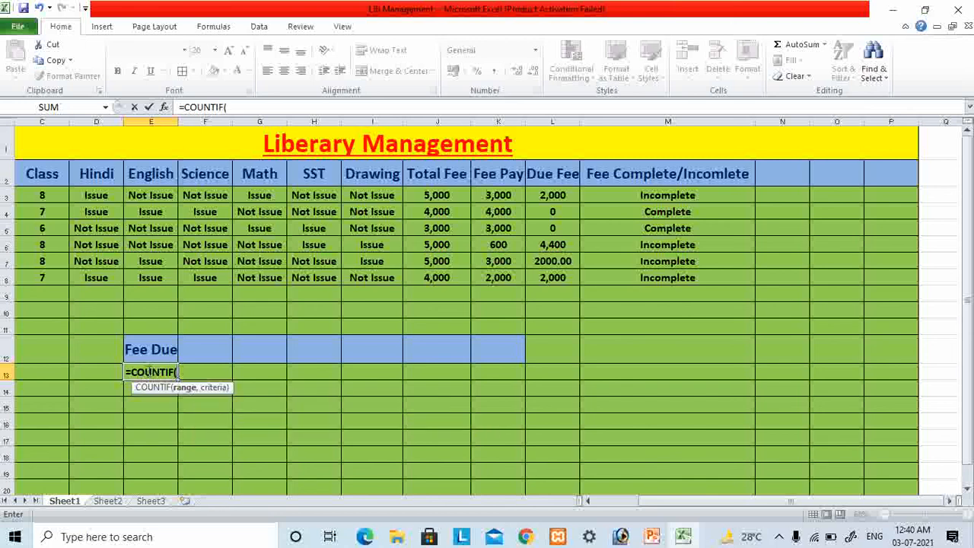
type("l3")
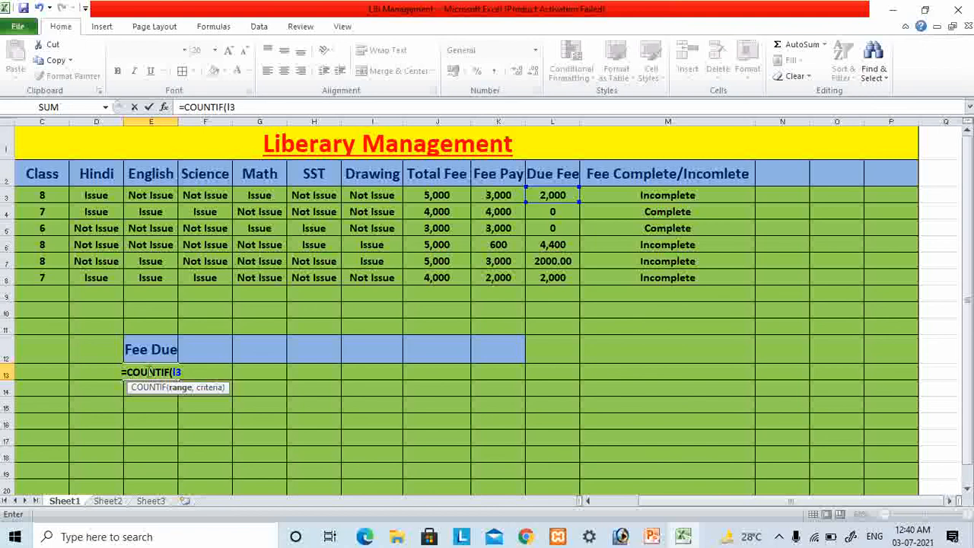
type(":")
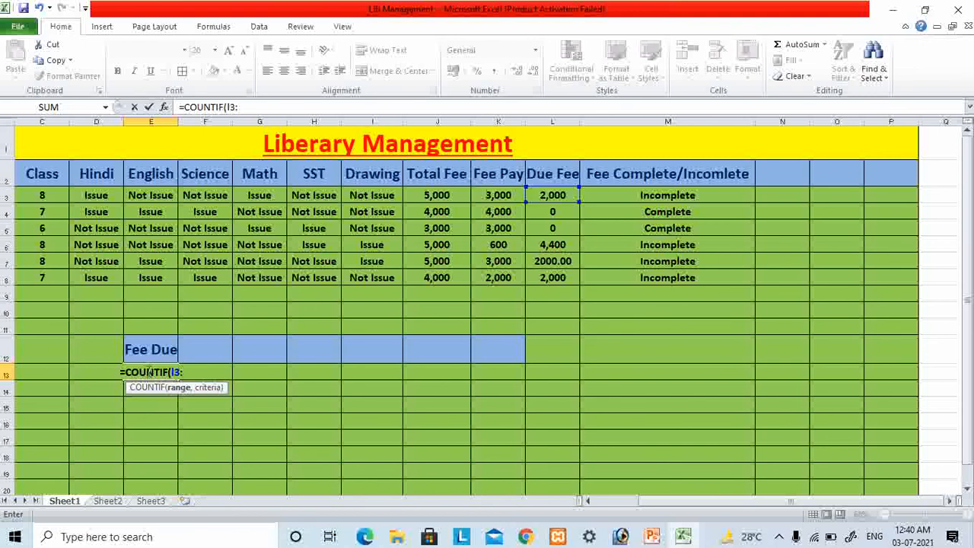
type("l")
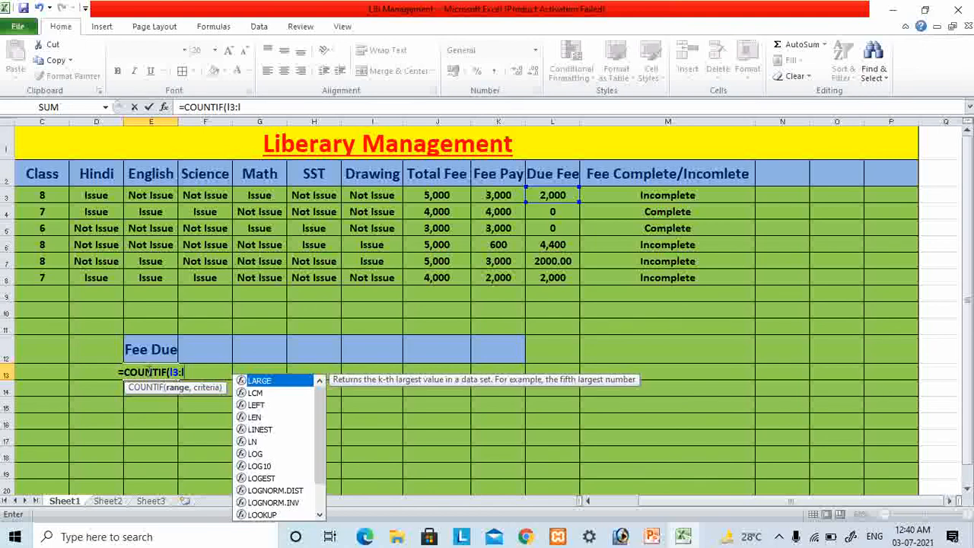
type("8")
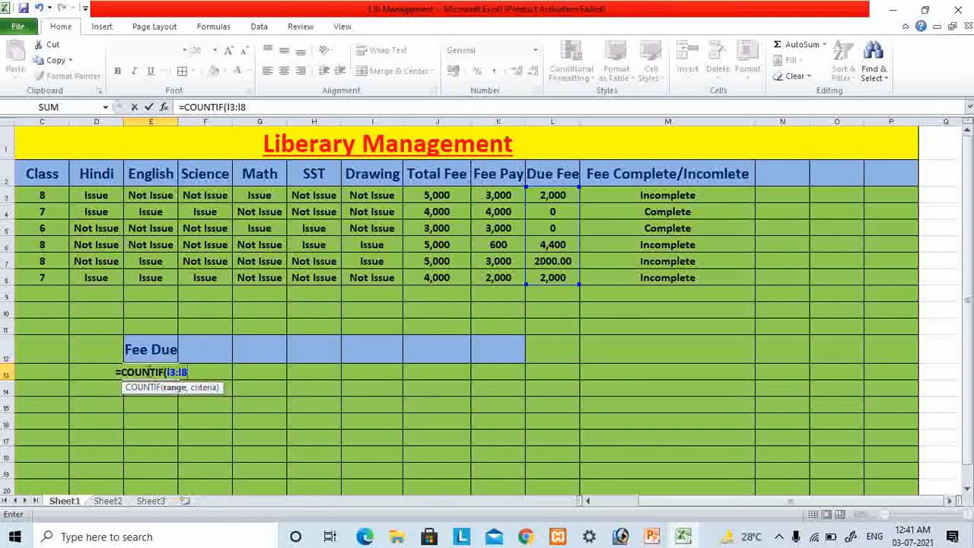
type(">")
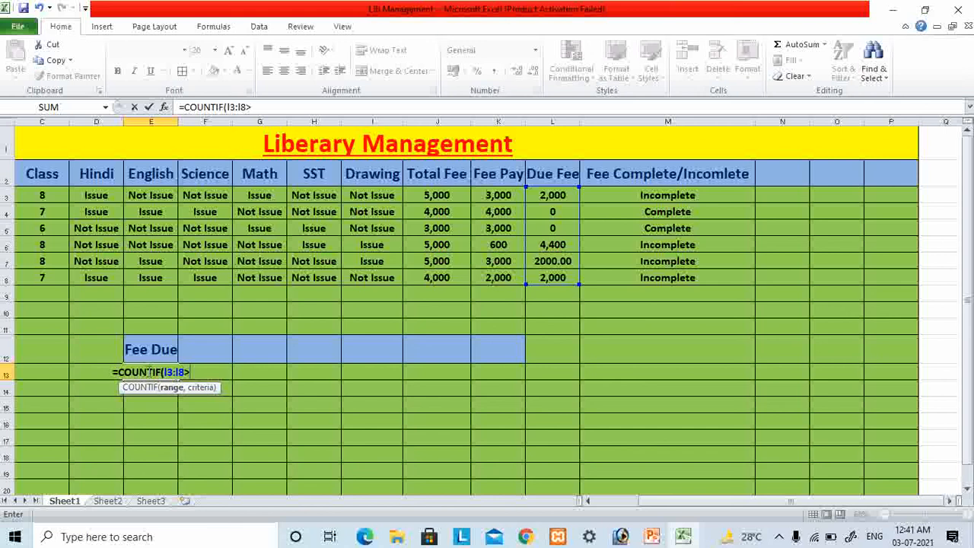
type("0")
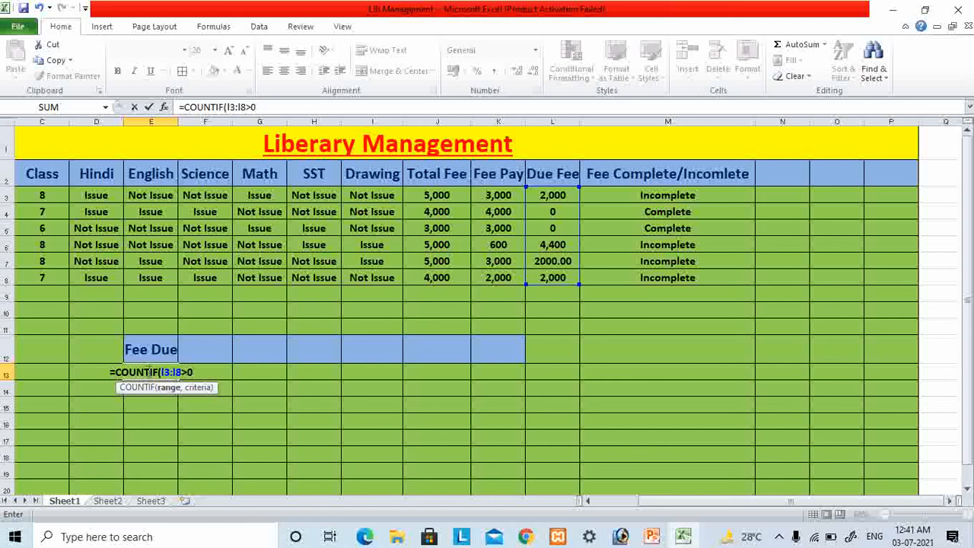
type(",\"")
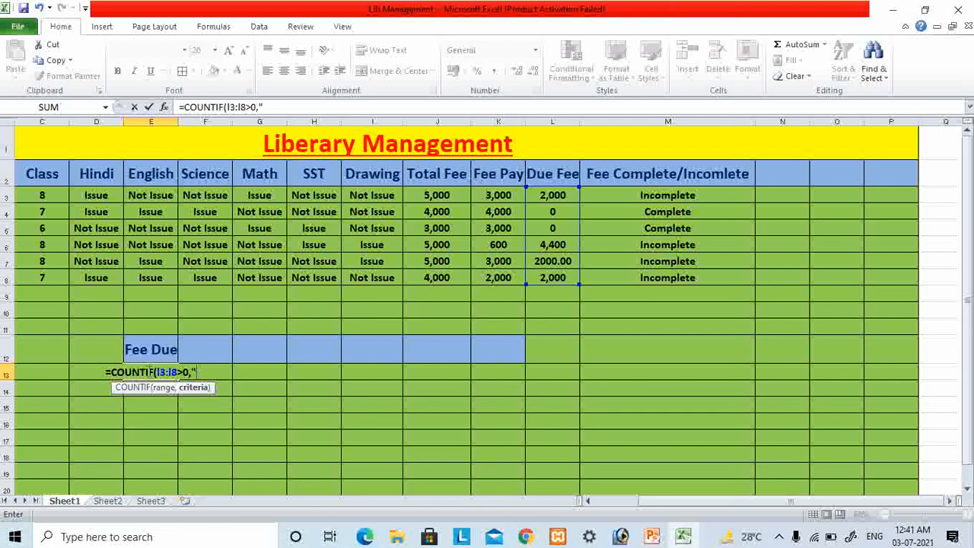
key("BackSpace")
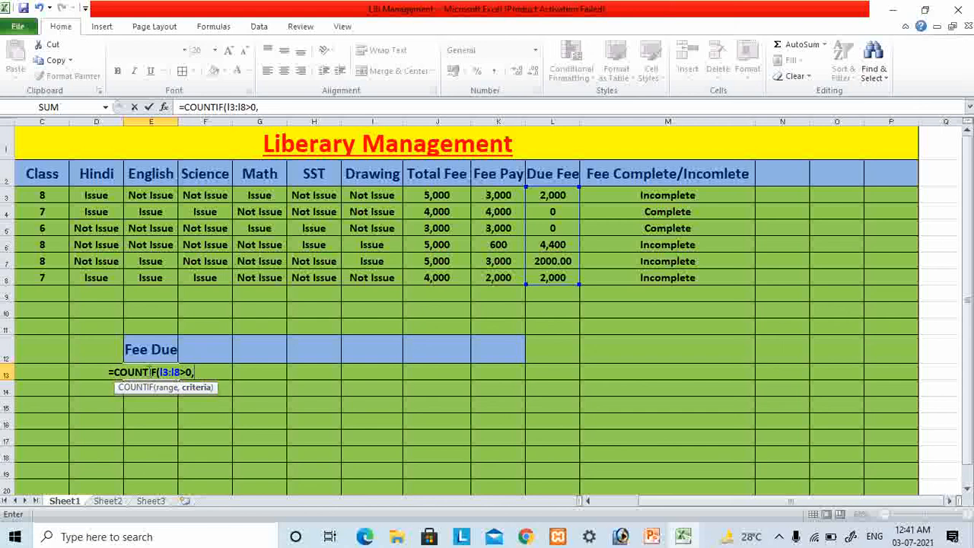
key("BackSpace")
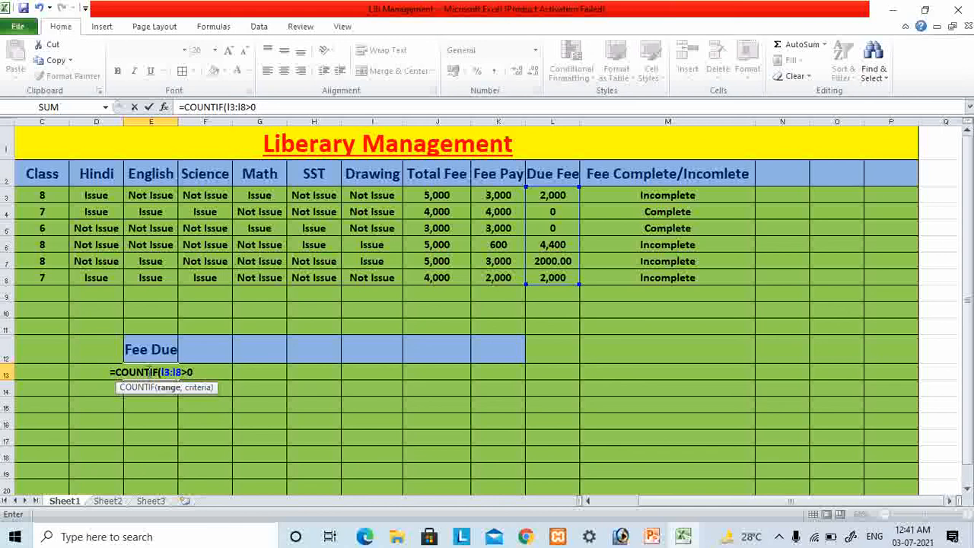
key("alt")
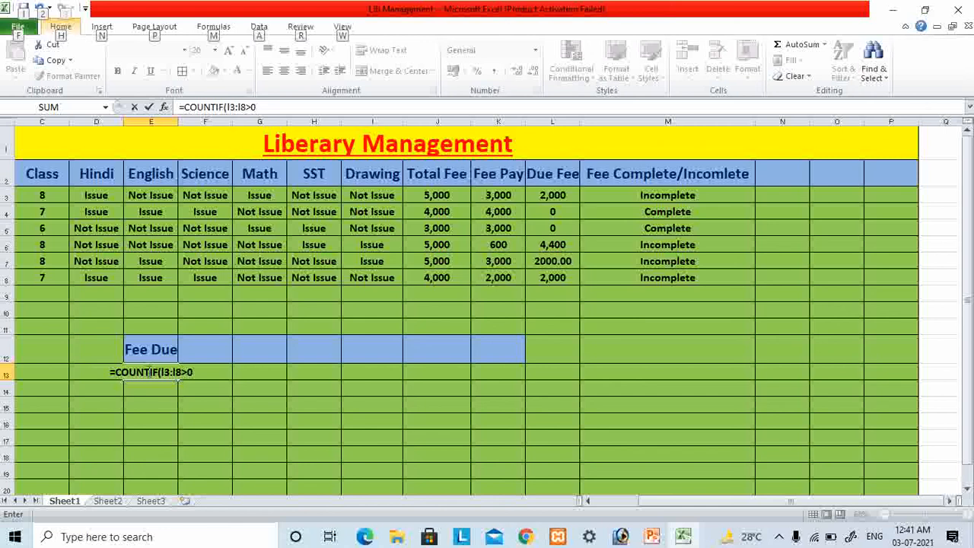
key("Escape")
key("Escape")
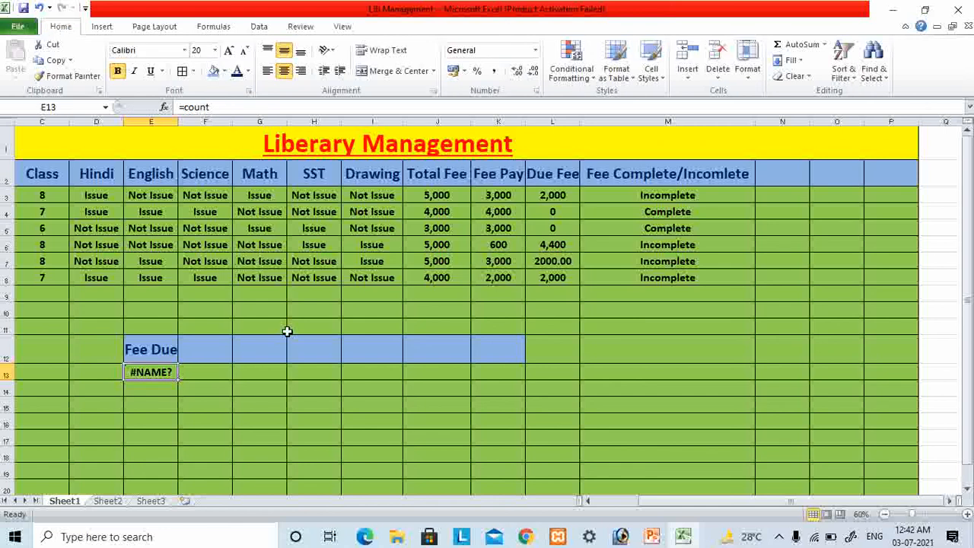
left_click(157, 352)
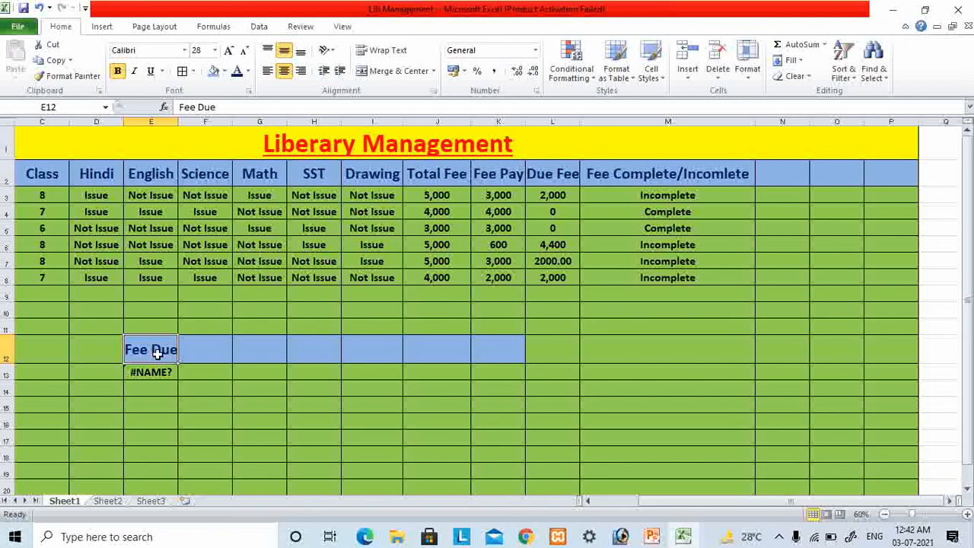
left_click(236, 420)
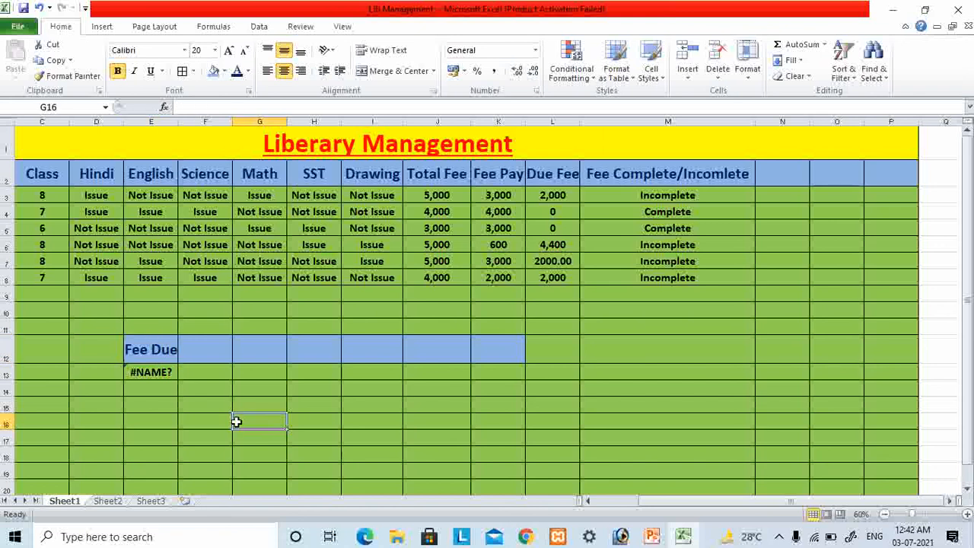
left_click(186, 416)
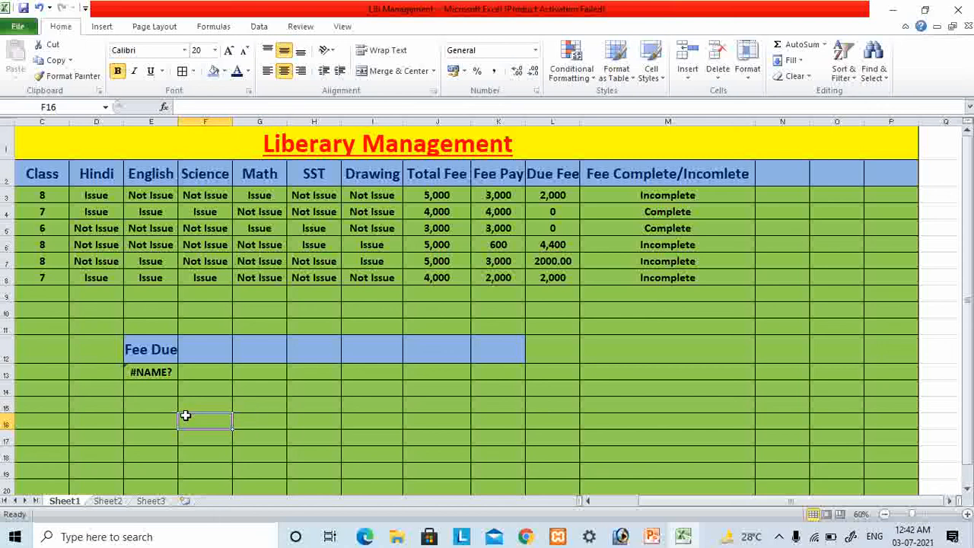
left_click(151, 372)
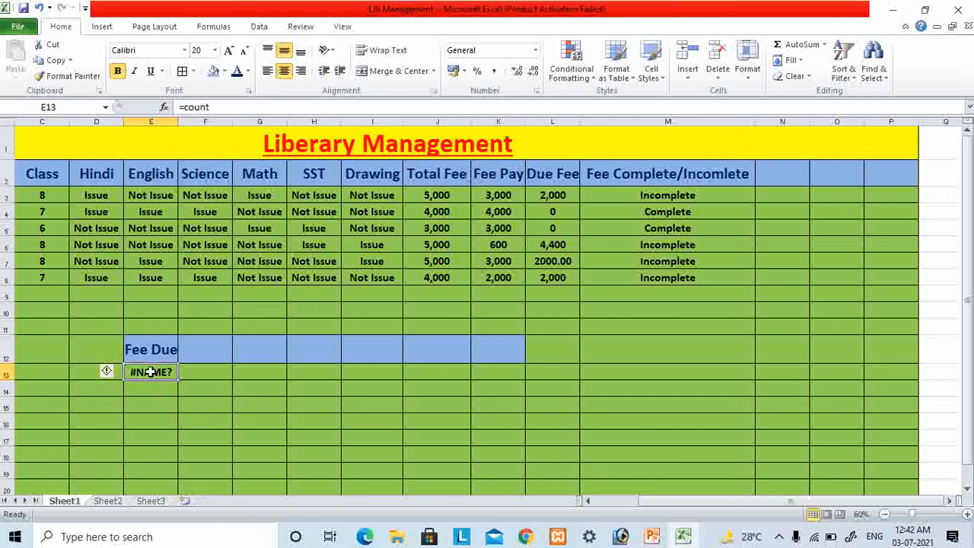
type("=")
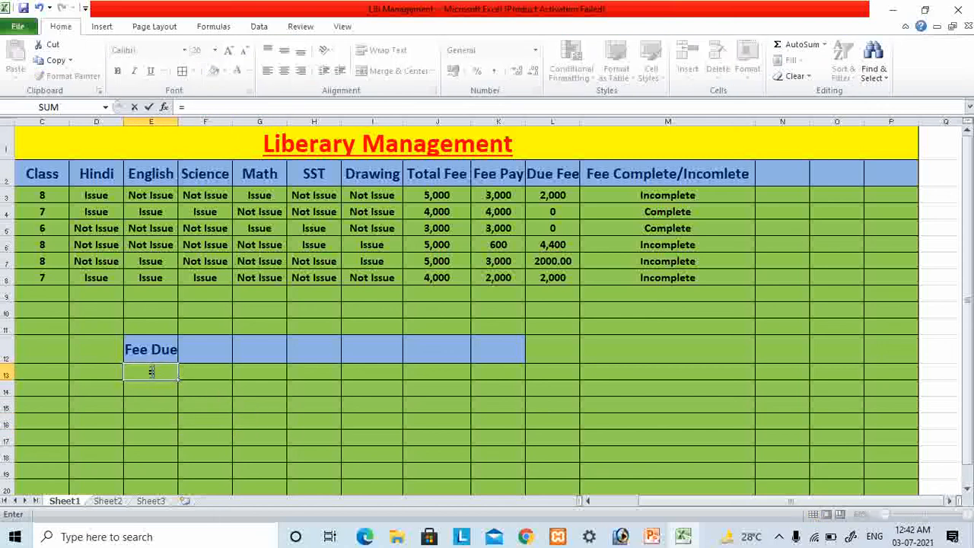
type("count")
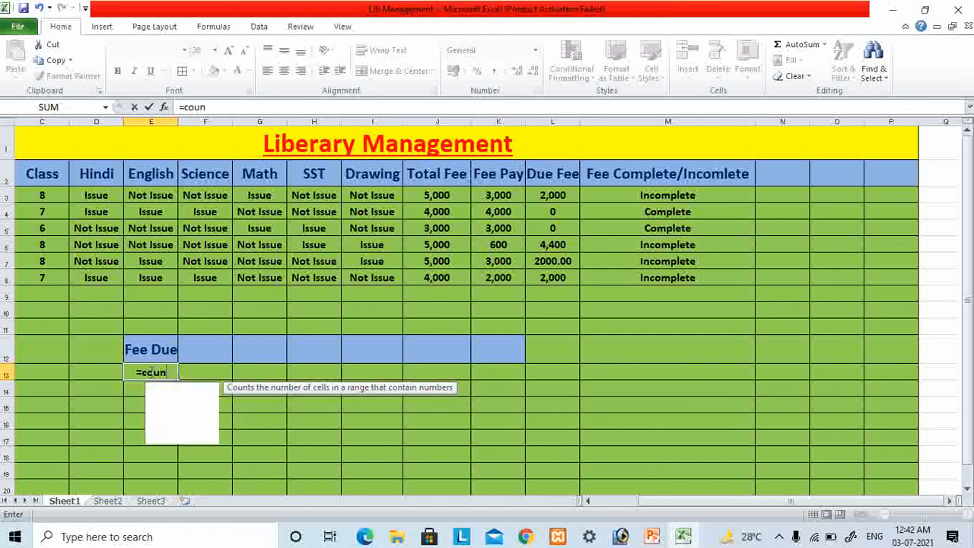
key("Down")
key("Down")
key("Down")
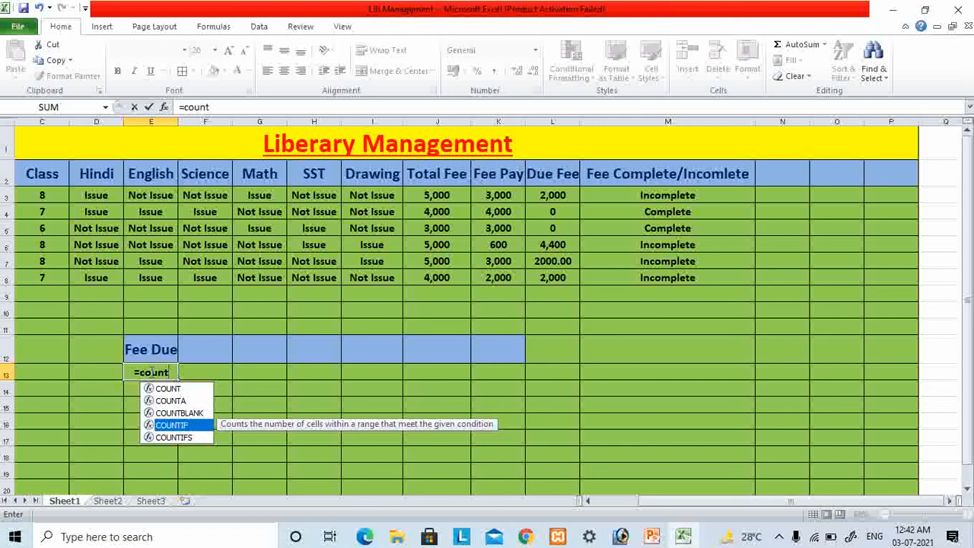
key("Escape")
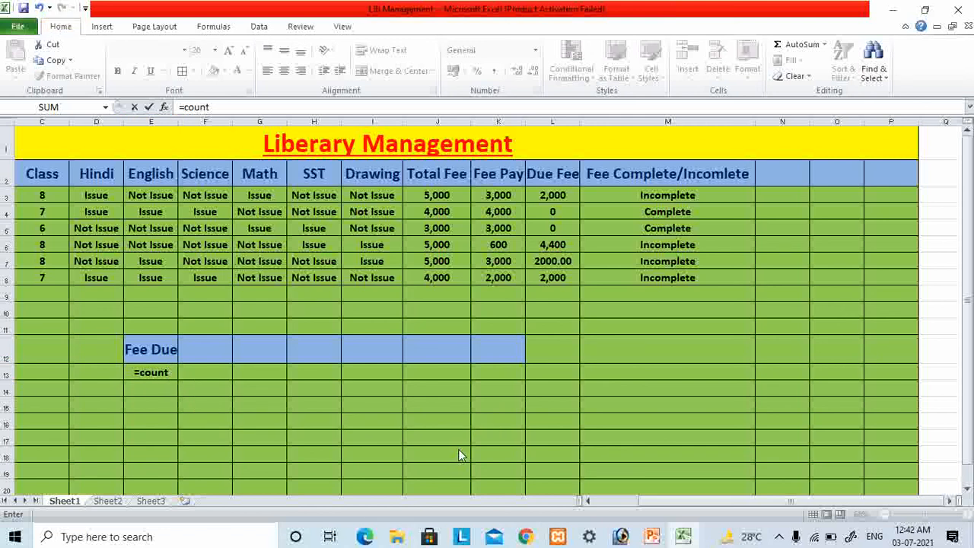
left_click(683, 536)
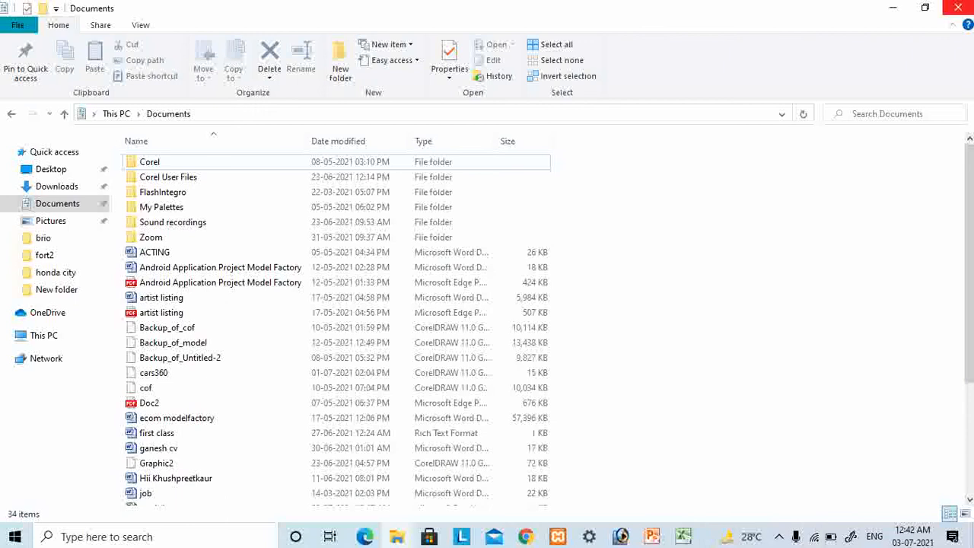
left_click(958, 8)
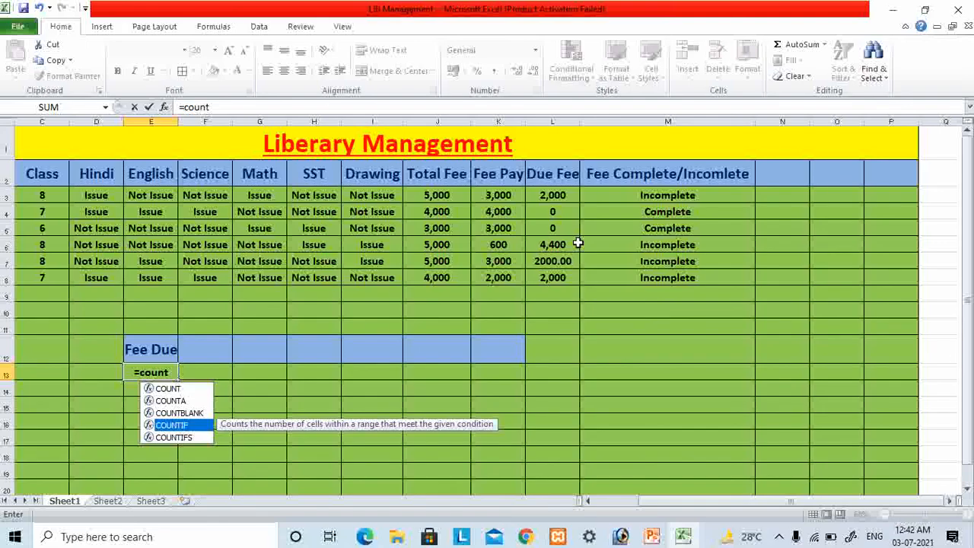
left_click(779, 539)
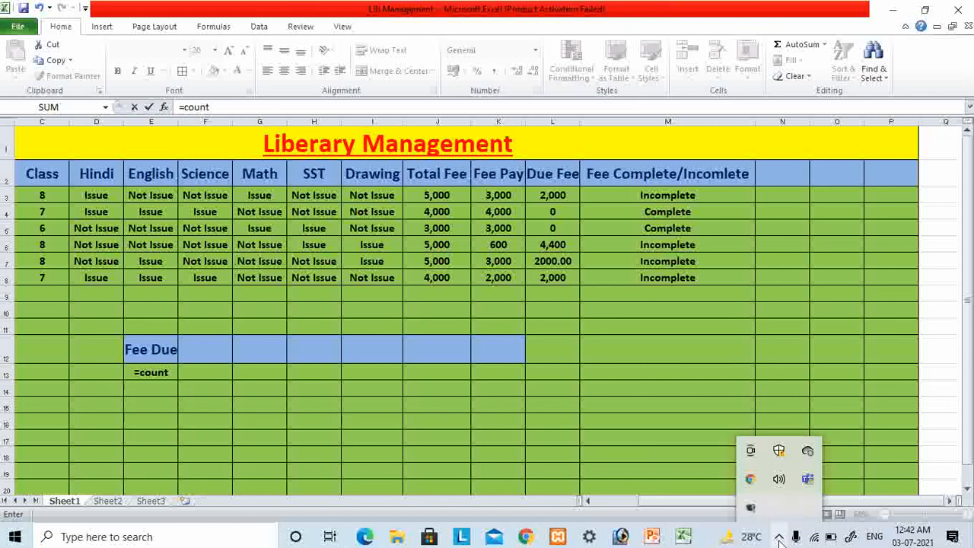
right_click(752, 508)
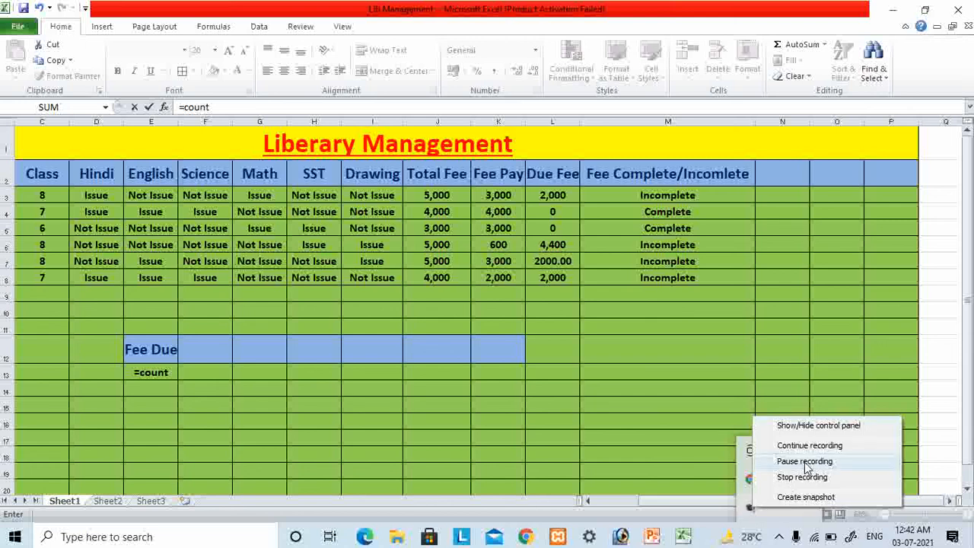
left_click(805, 462)
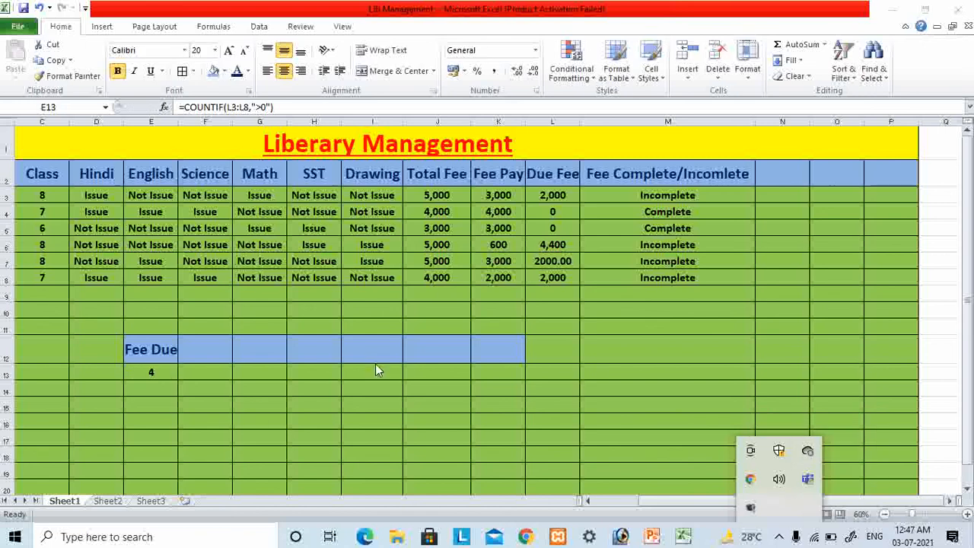
- Clear cell E13 and re-enter a COUNTIF formula counting the due fees in L3:L8 with the criterion ">0"
left_click(155, 381)
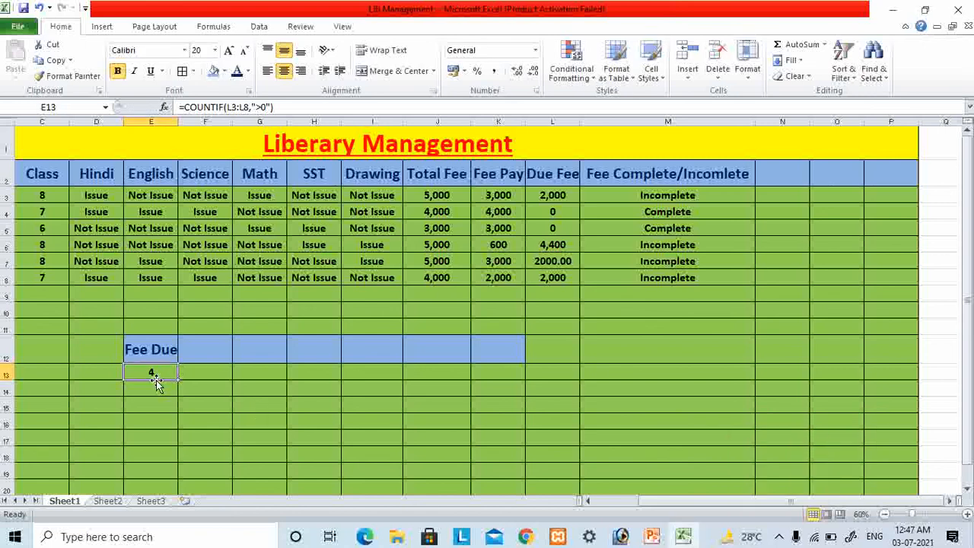
key("Delete")
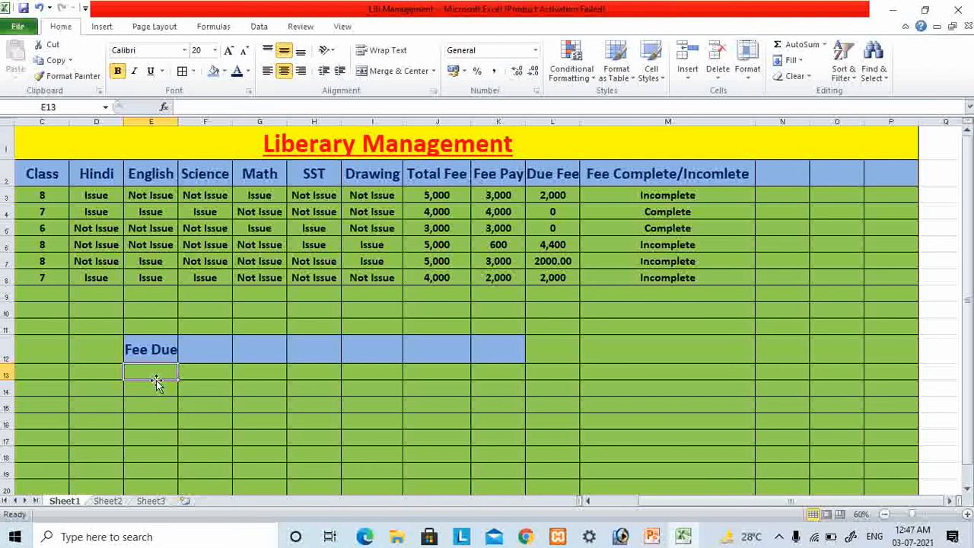
type("=count")
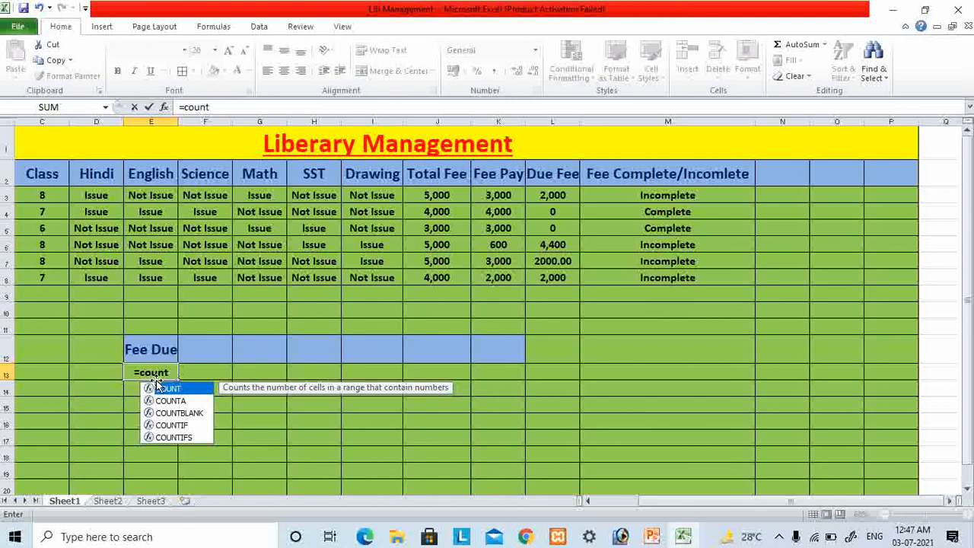
key("Down")
key("Down")
key("Down")
key("Tab")
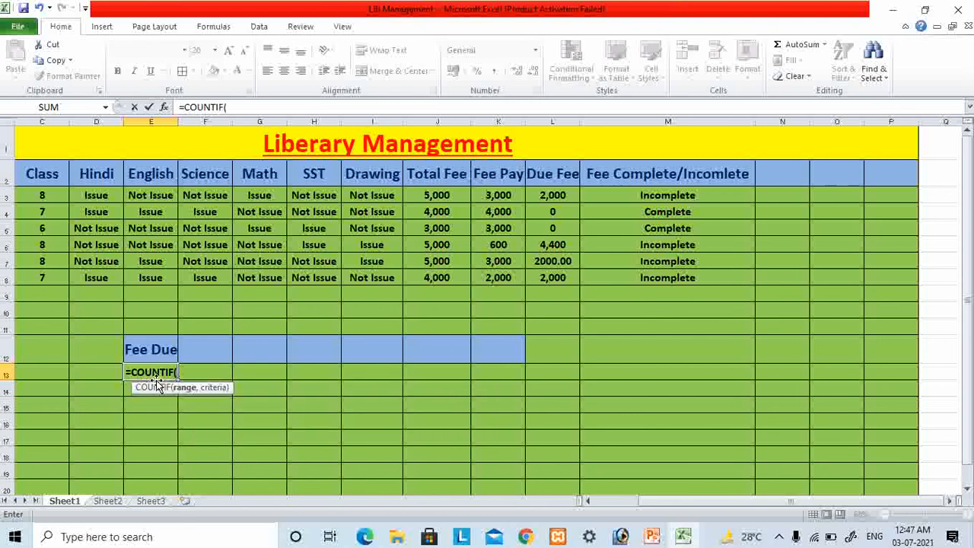
type("l3:")
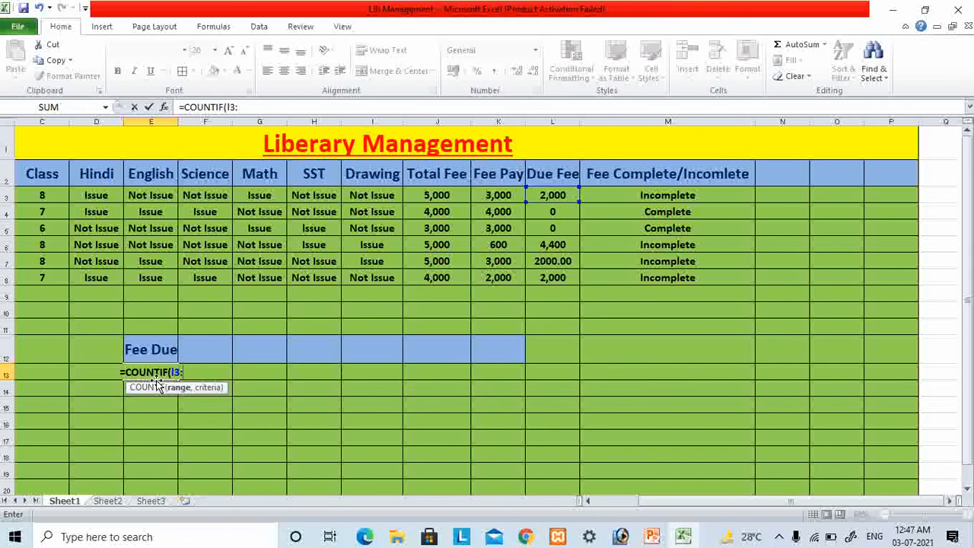
type("l8")
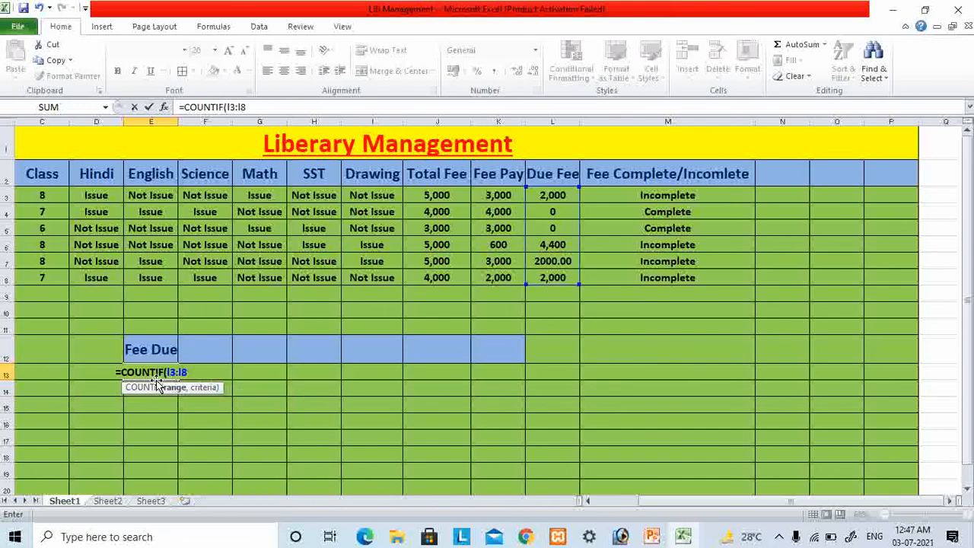
type(",\"")
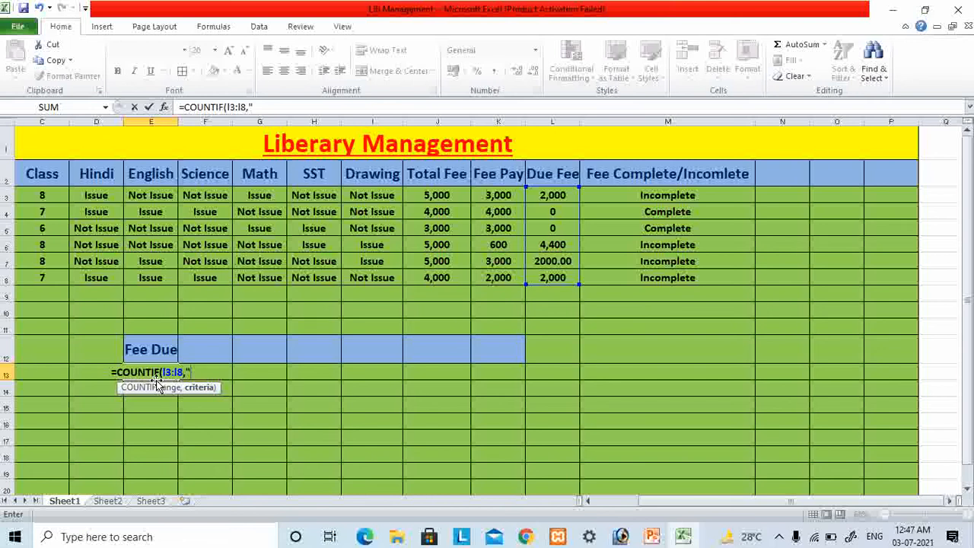
type(">0\"")
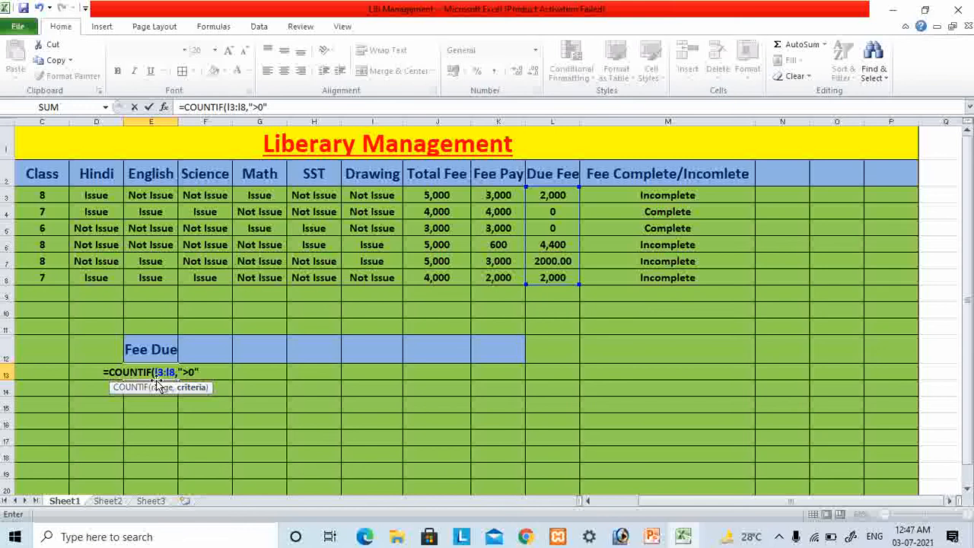
key("Return")
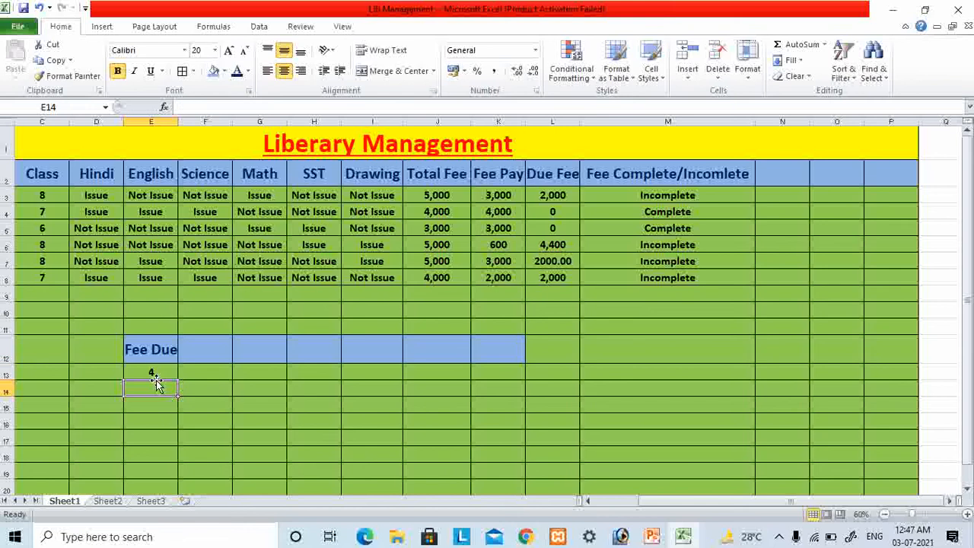
left_click(153, 372)
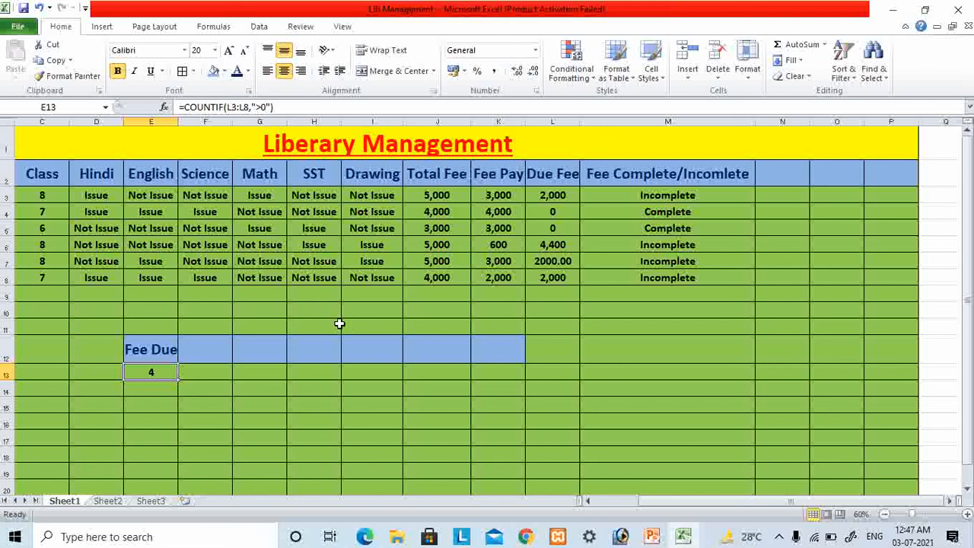
- Enter the heading "Fee Pay" in cell F12 beside the Fee Due heading
left_click(206, 354)
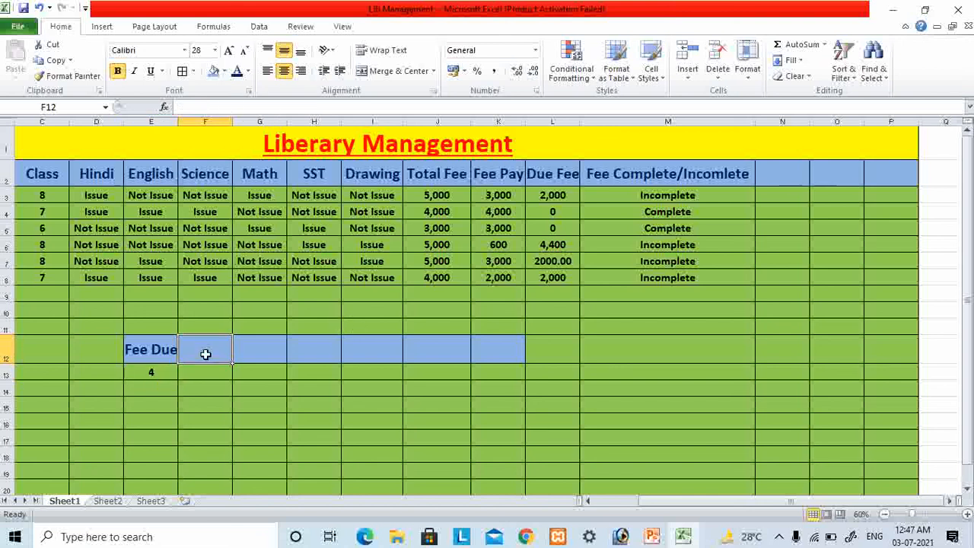
type("Fee")
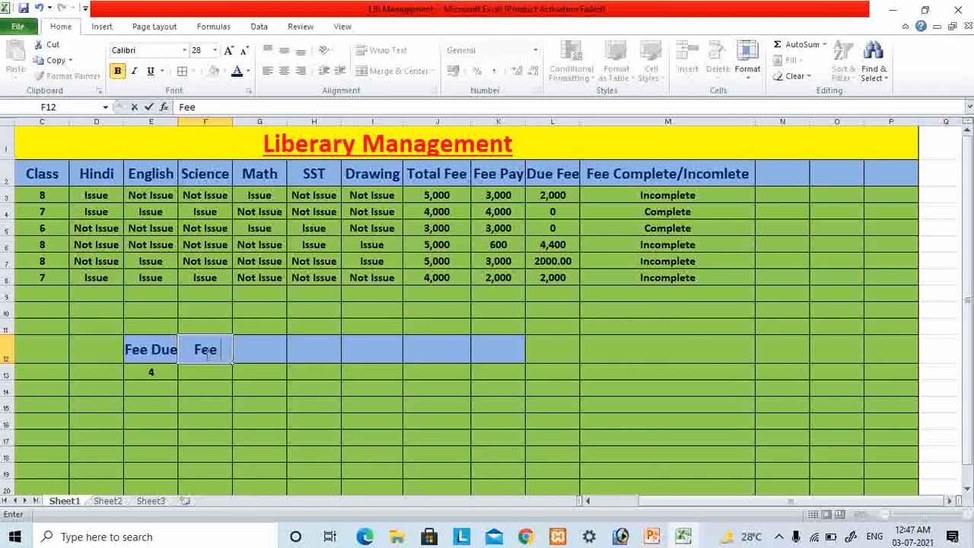
type(" Pay")
key("Return")
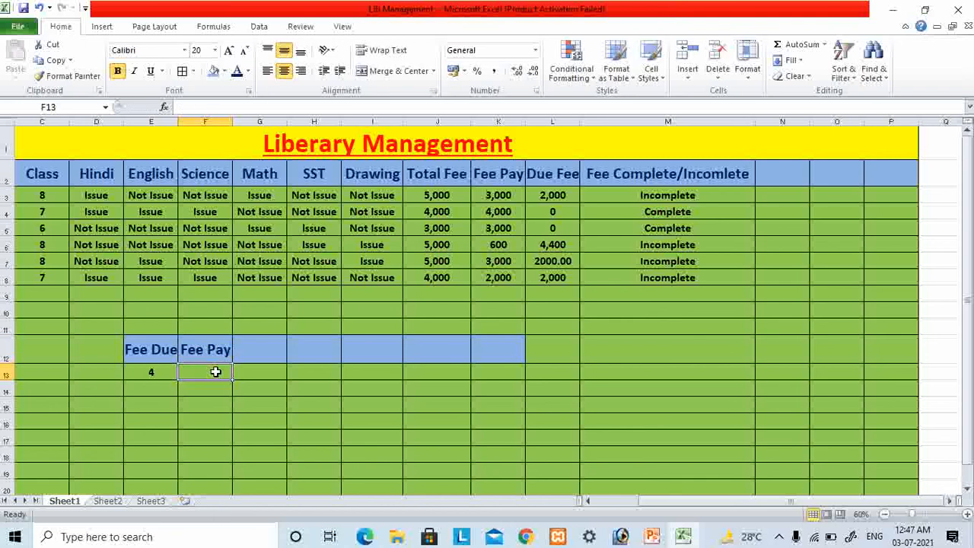
- Set the heading in cell F12 to "Fee Clear" and widen column F to fit it
left_click(216, 350)
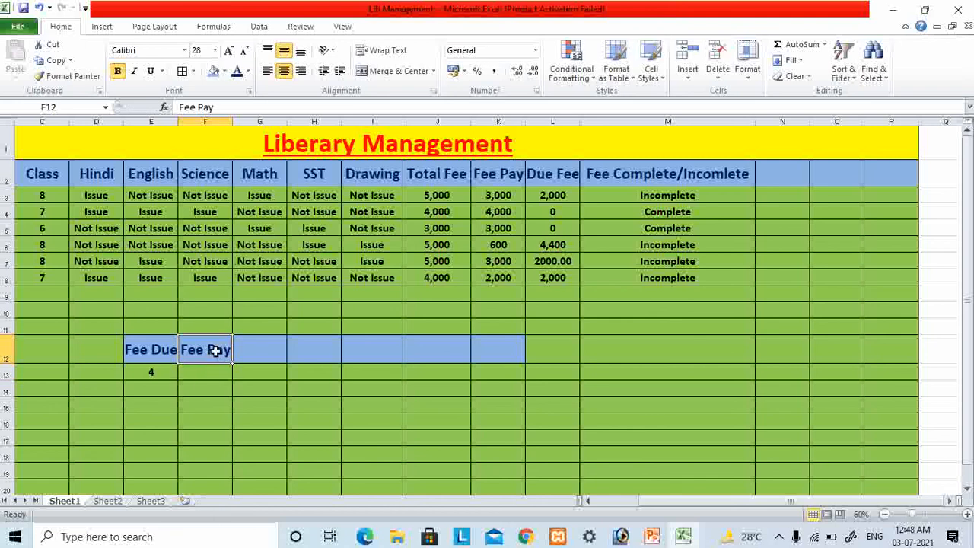
type("Fee Clear")
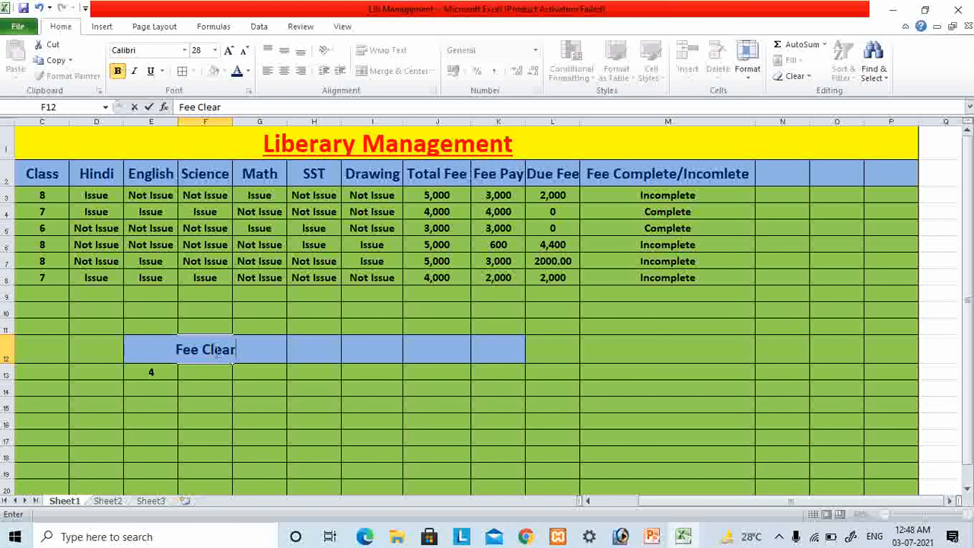
left_click(251, 405)
left_click(191, 337)
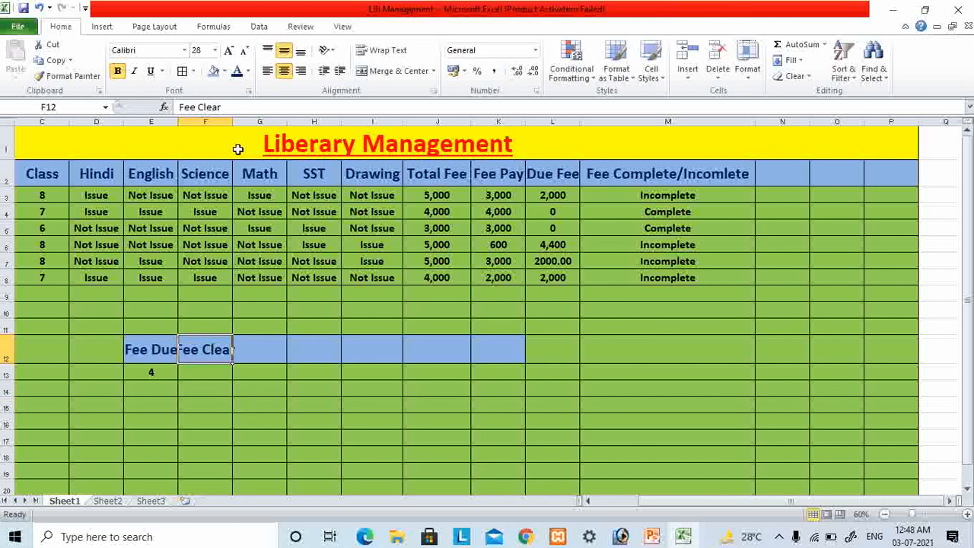
left_click_drag(235, 121, 248, 122)
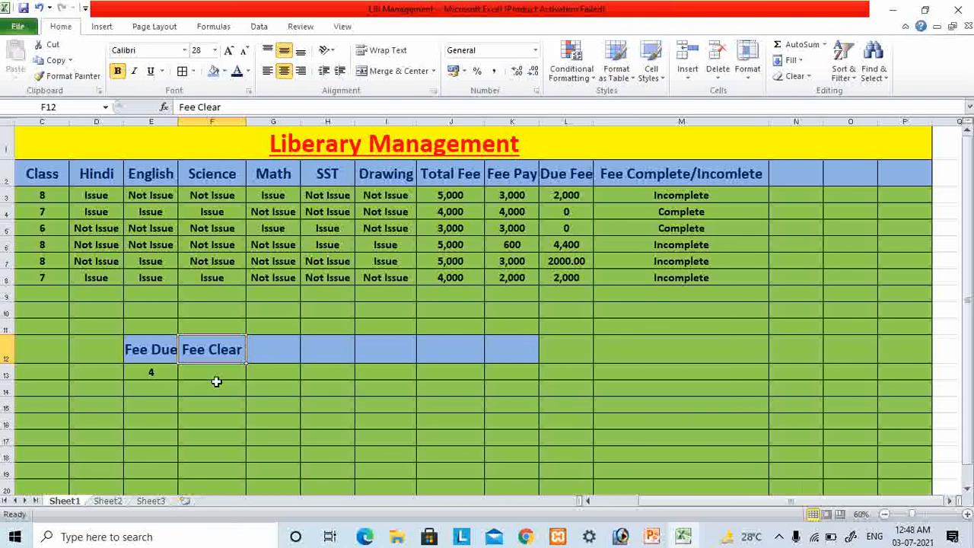
- Start a COUNTIF formula in cell F13 below Fee Clear, using the due fees in L3:L8 as its range
left_click(215, 376)
type("=")
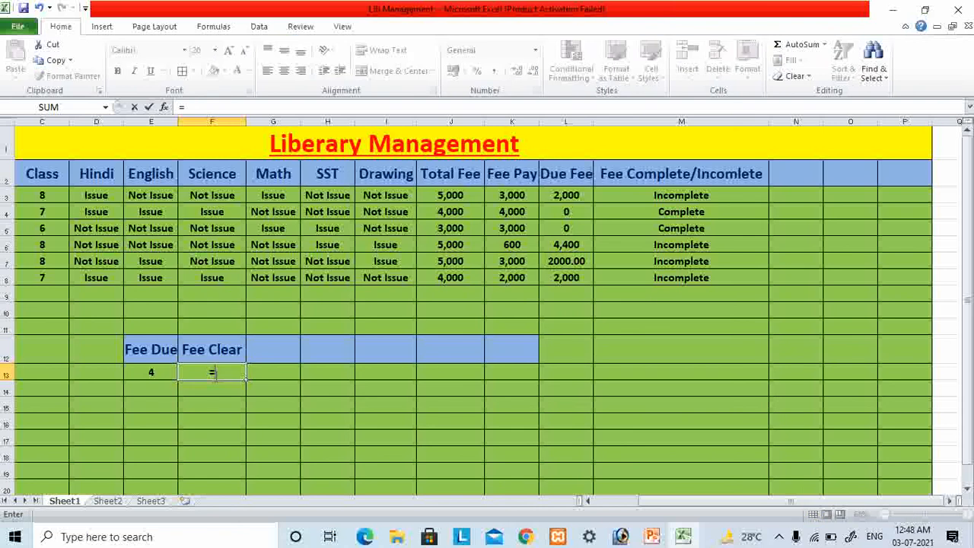
type("count")
key("Down")
key("Down")
key("Down")
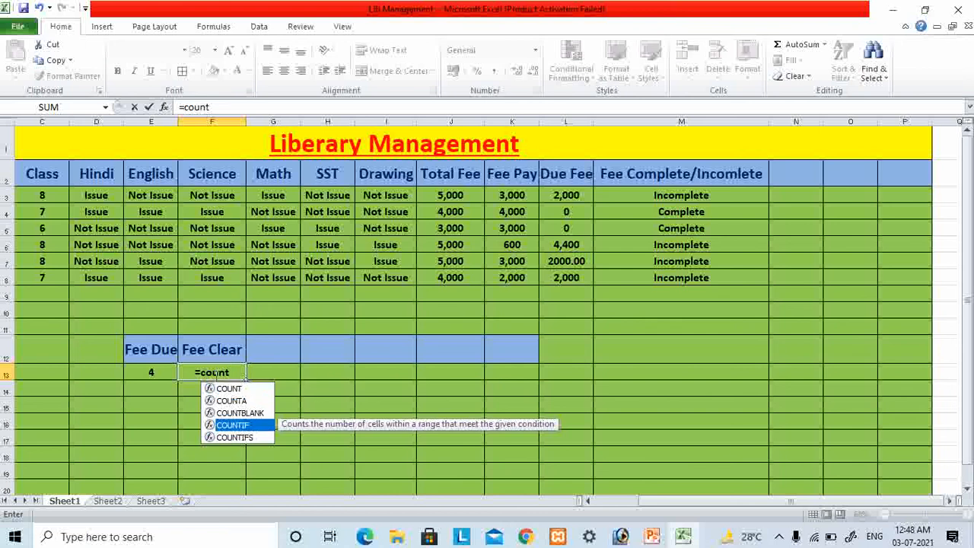
key("Tab")
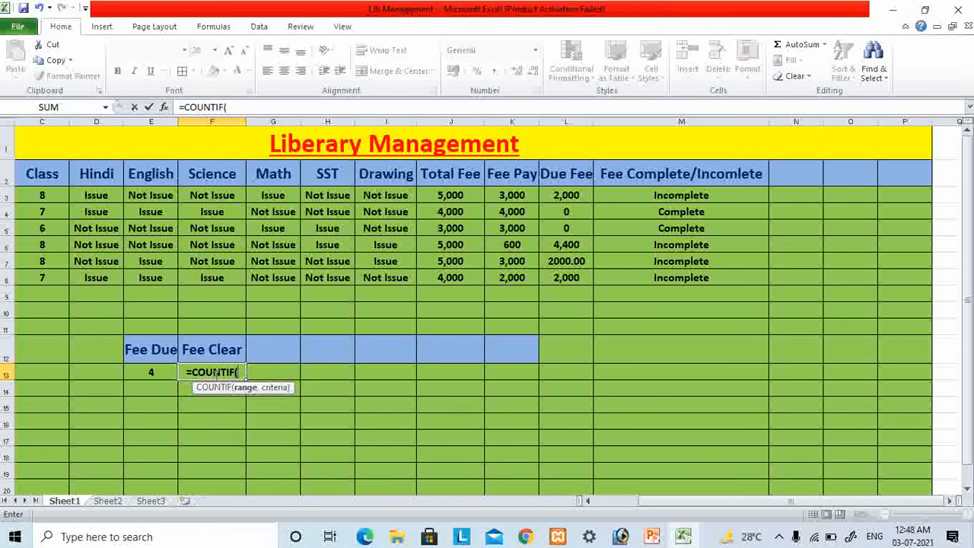
type("l")
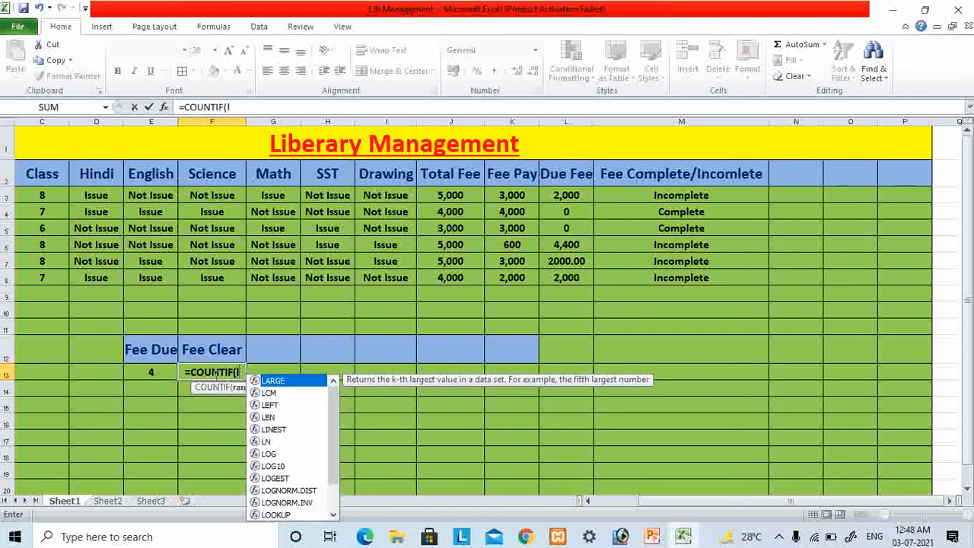
type("3:l8")
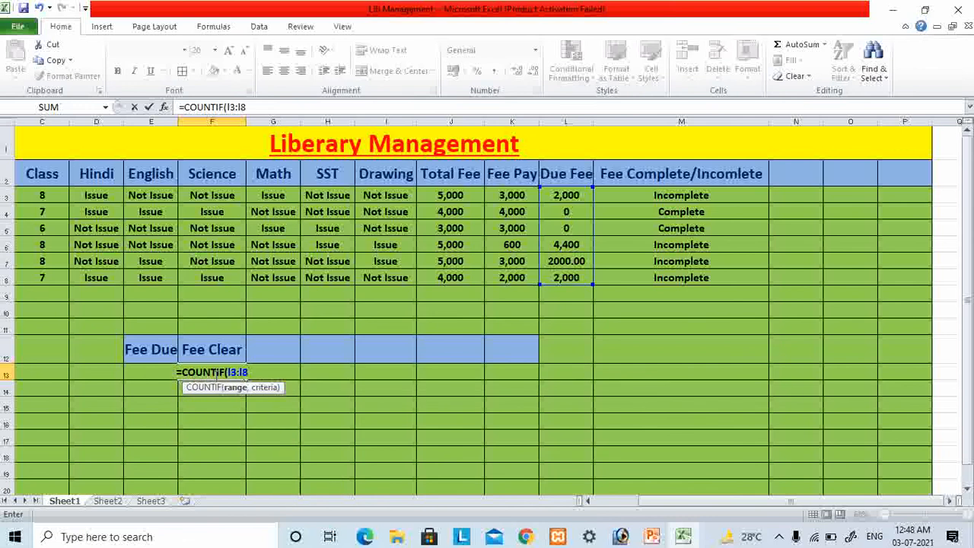
type(",\"")
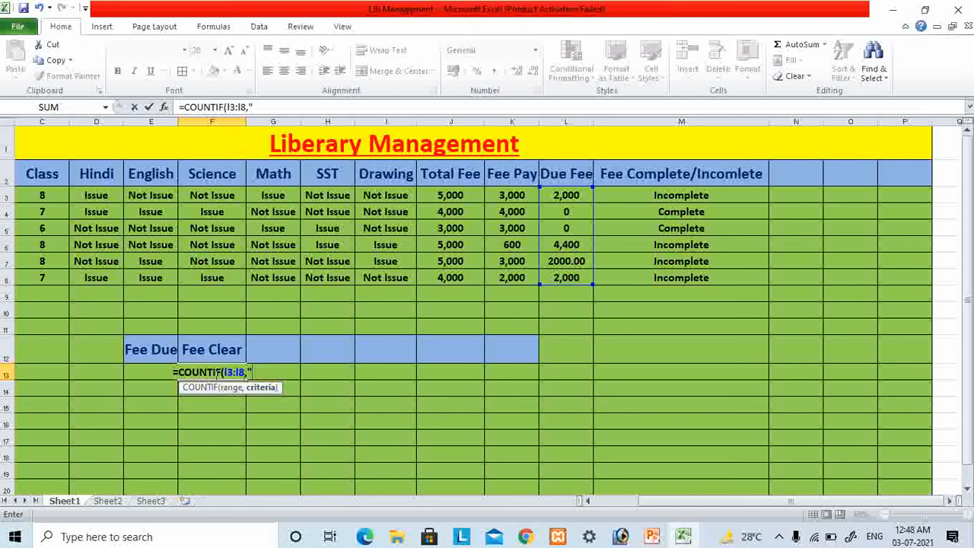
type("0<")
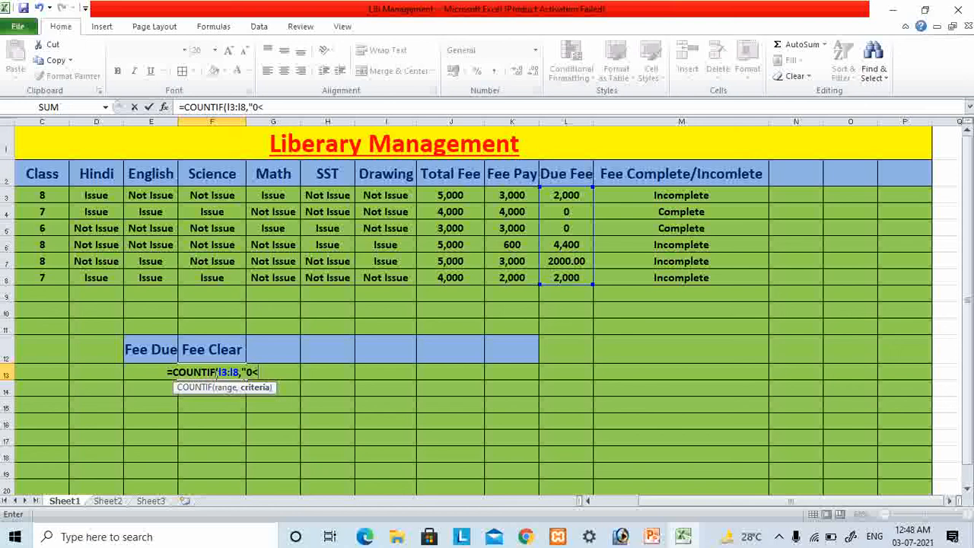
type("\"")
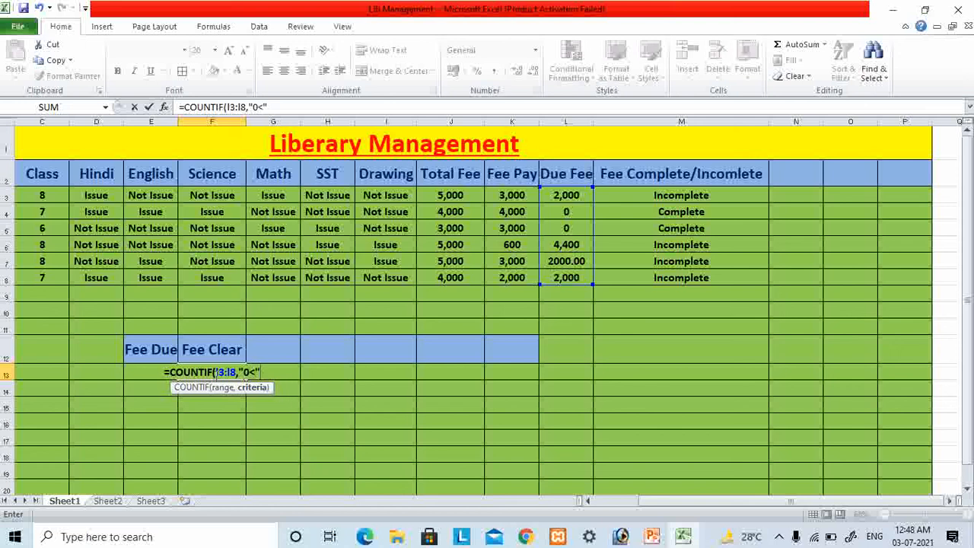
- Complete the COUNTIF formula in F13 with the criterion "<0"
key("BackSpace")
key("BackSpace")
key("BackSpace")
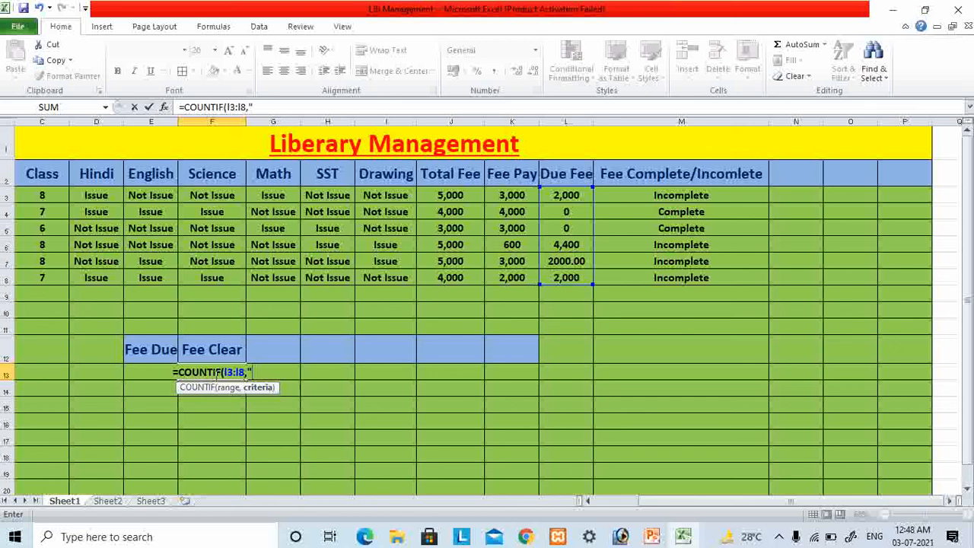
type("<")
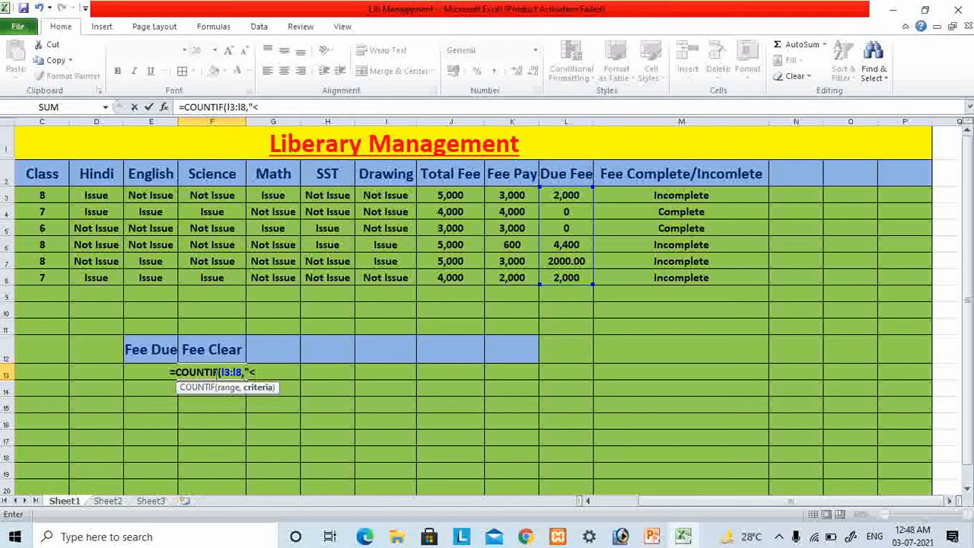
type("0")
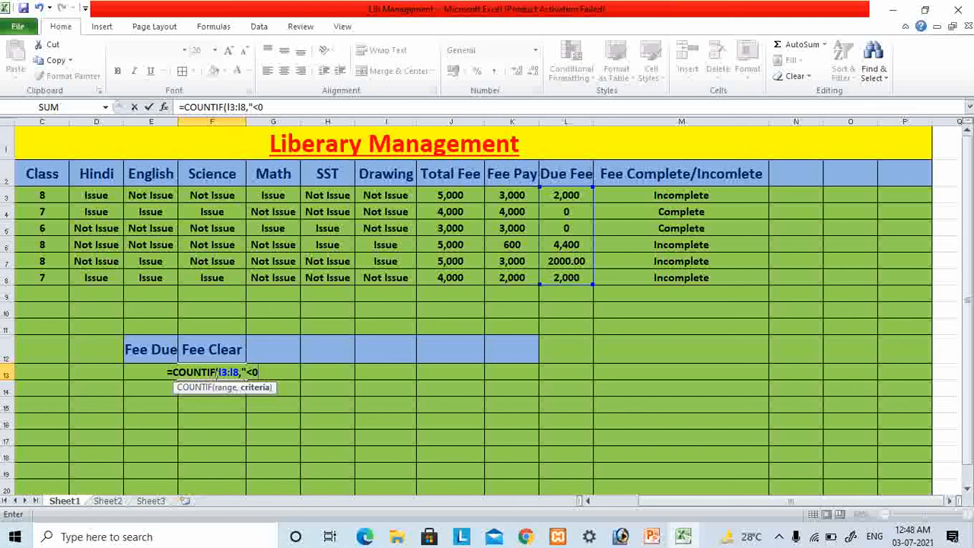
type("\"")
key("Return")
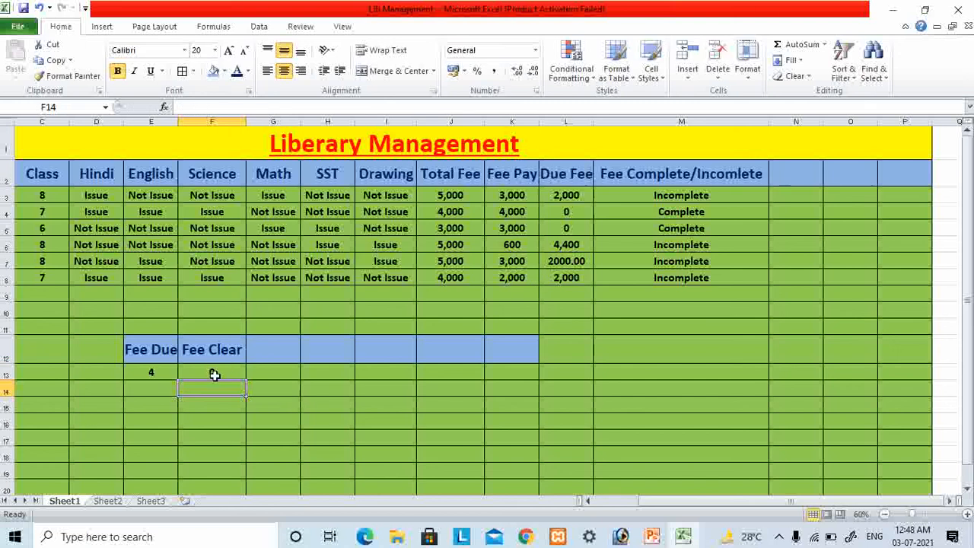
- Change the criterion of the COUNTIF formula in F13 to "0" to count students with no fee due
left_click(206, 371)
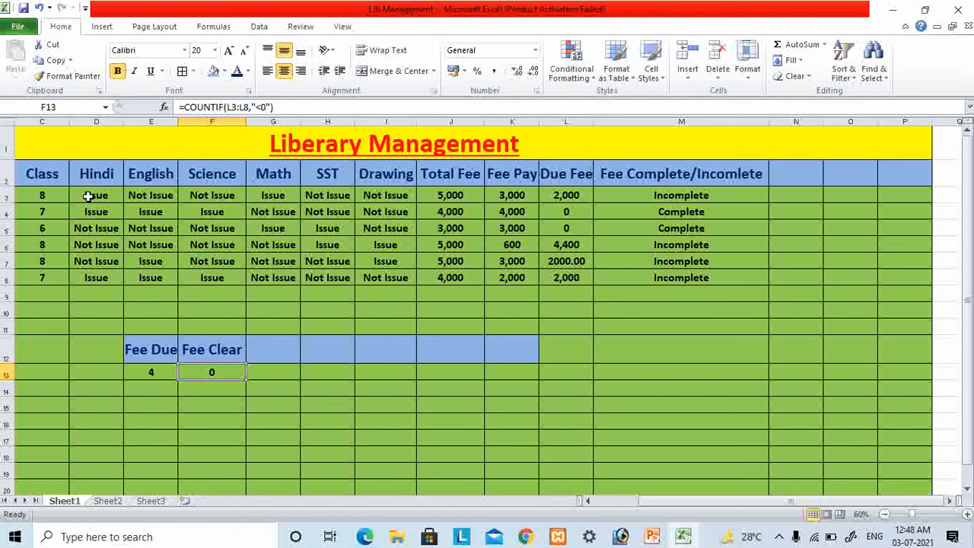
left_click(271, 106)
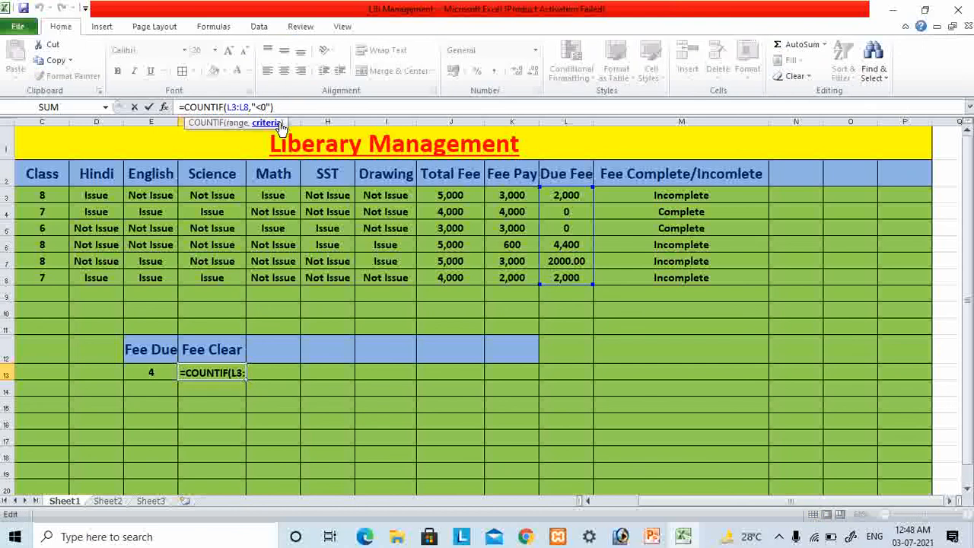
key("BackSpace")
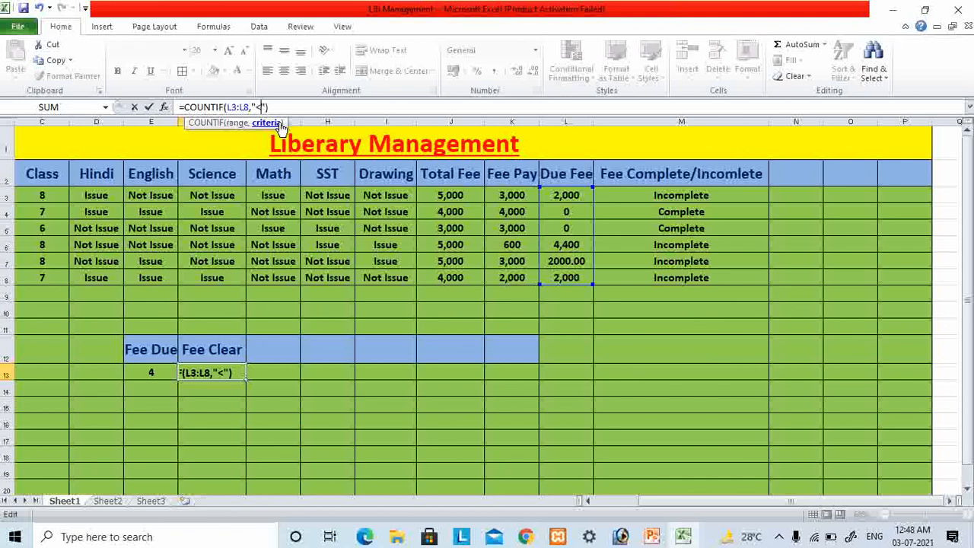
key("BackSpace")
key("Return")
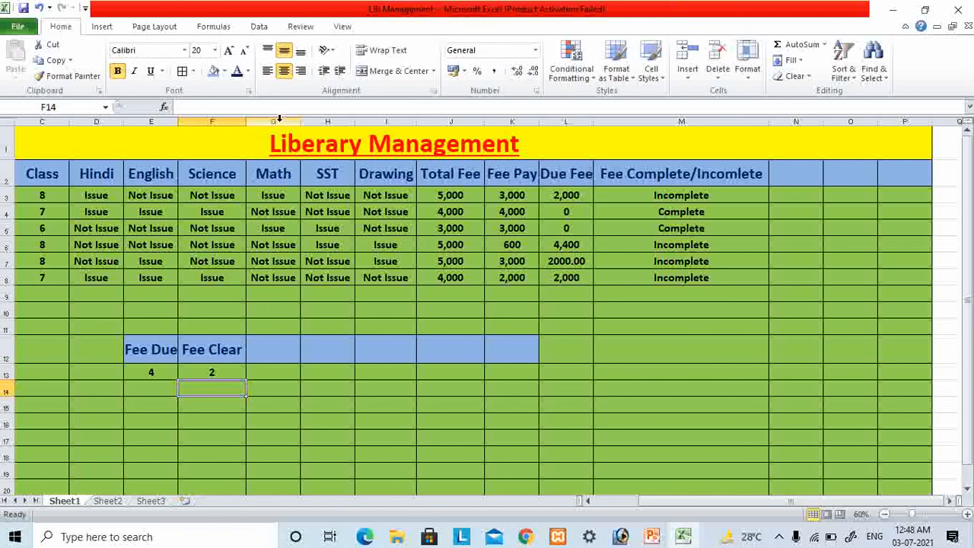
left_click(236, 376)
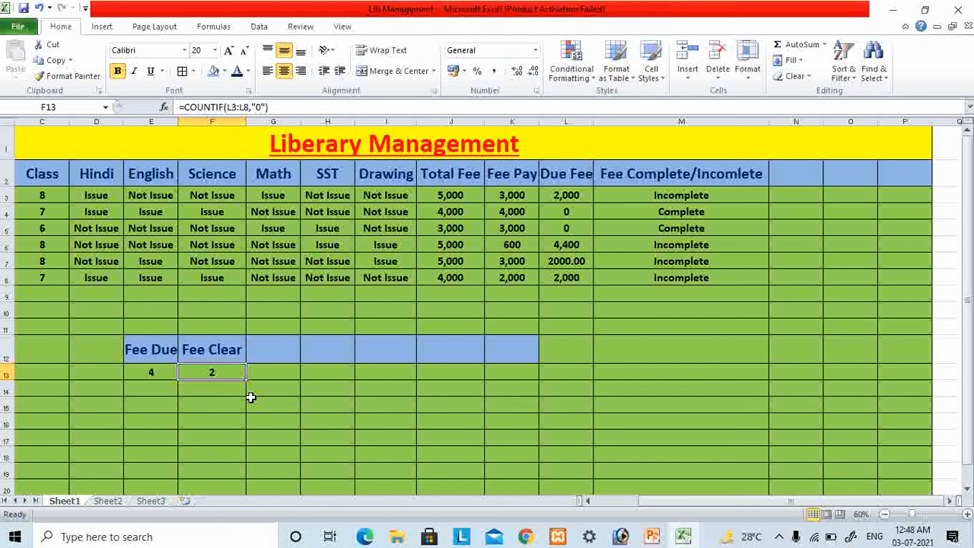
left_click(225, 353)
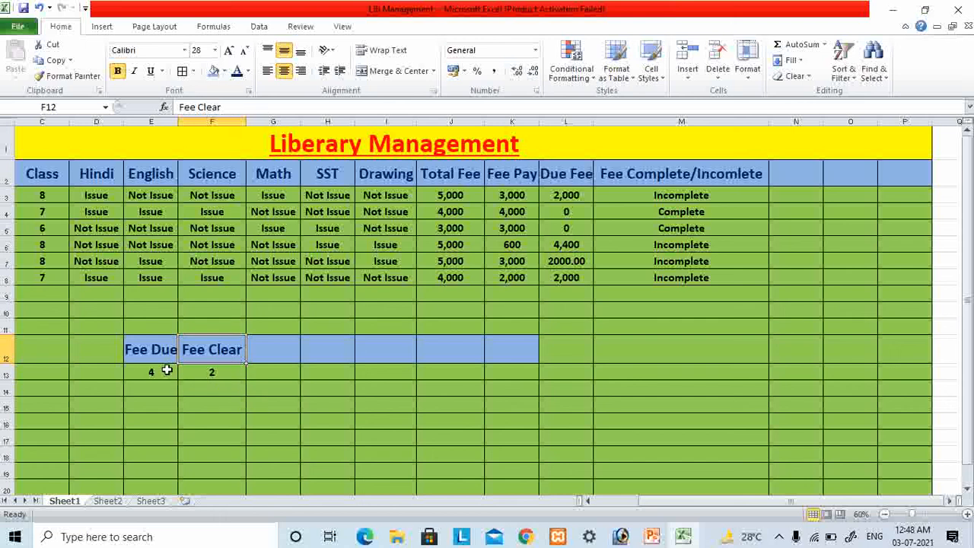
- Set the heading in cell G12 to "Total Fee Due" and widen column G to fit it
left_click(167, 370)
left_click(202, 375)
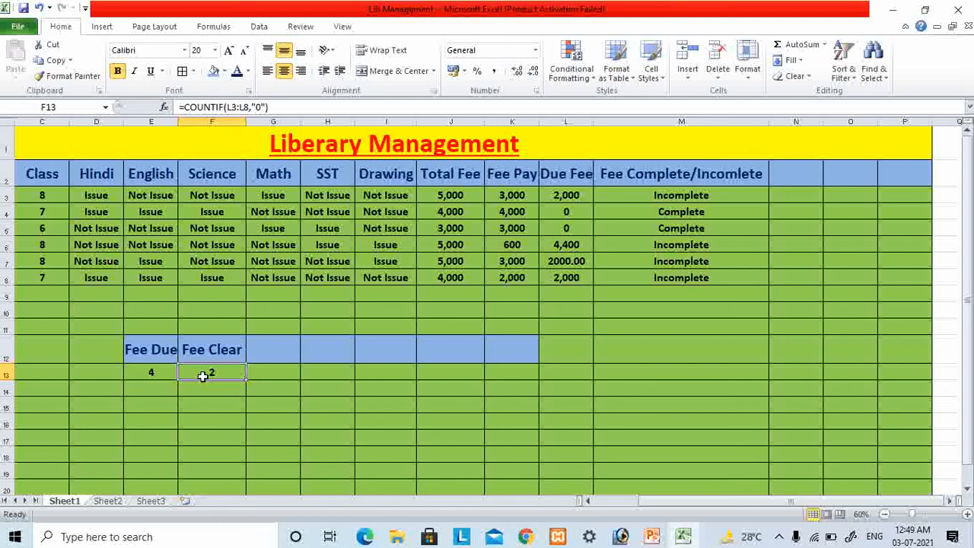
left_click(254, 352)
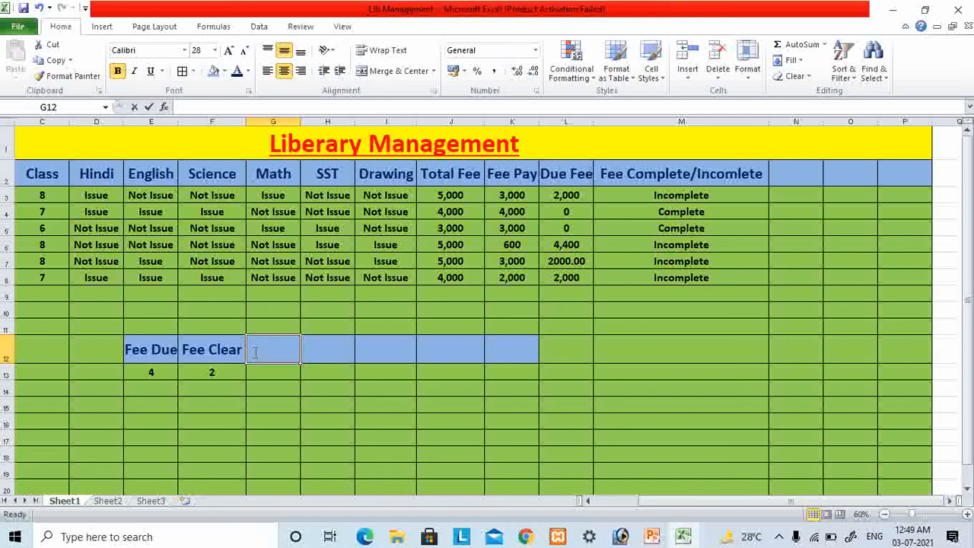
type("Tota")
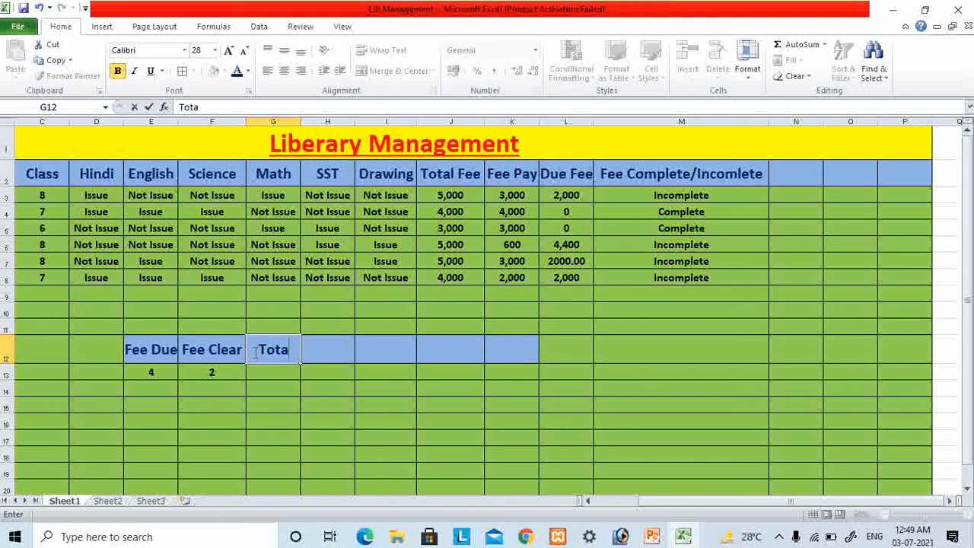
type("l Fee Due")
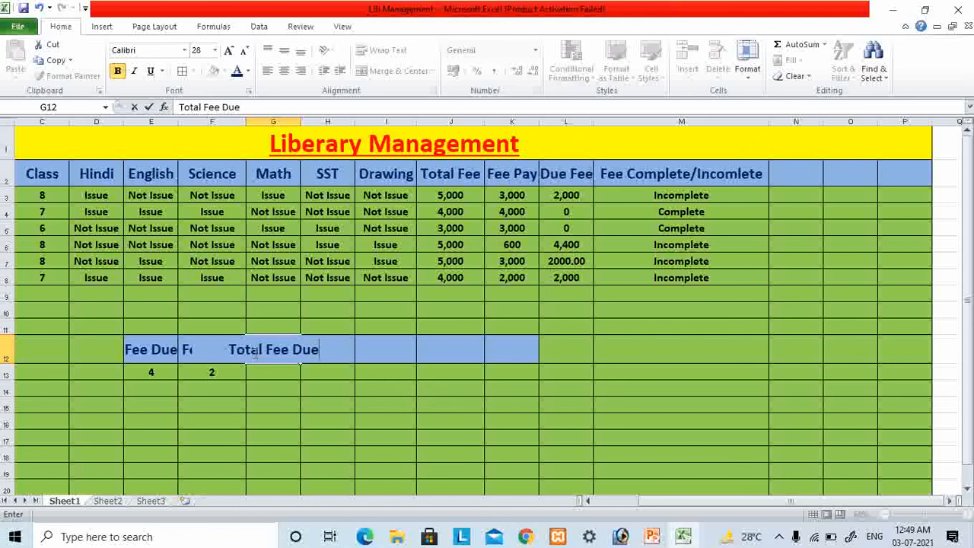
left_click(316, 403)
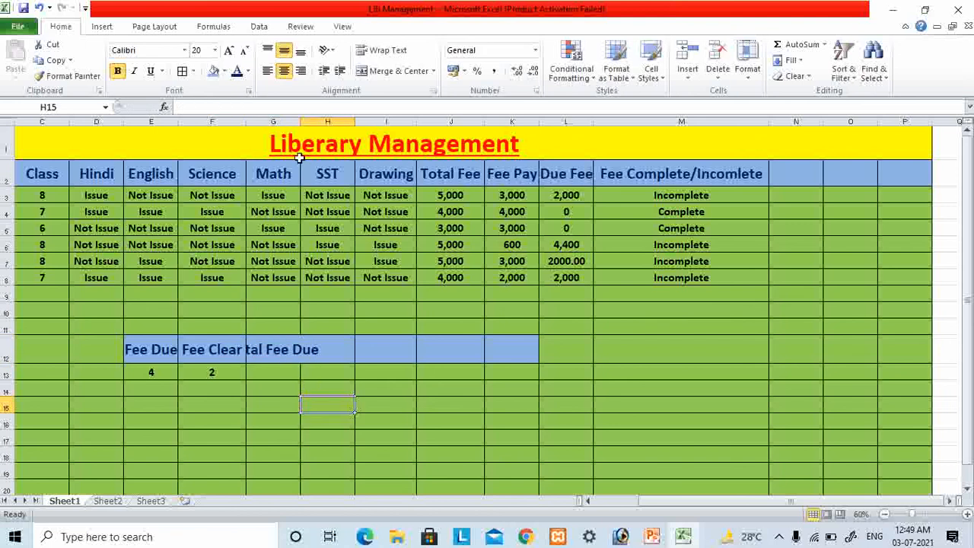
double_click(300, 122)
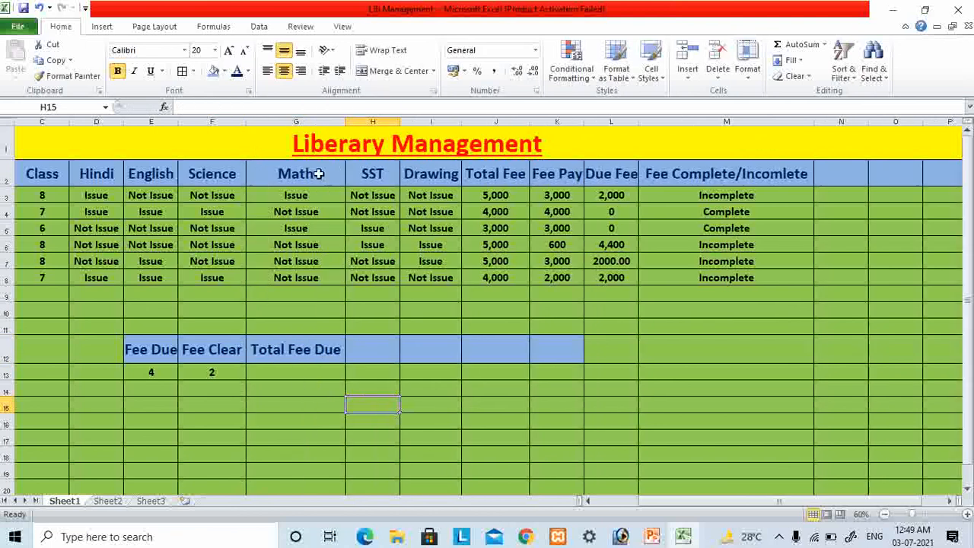
- Add up the due fees in L3:L8 with a SUM formula in cell G13 below Total Fee Due
left_click(281, 369)
type("=")
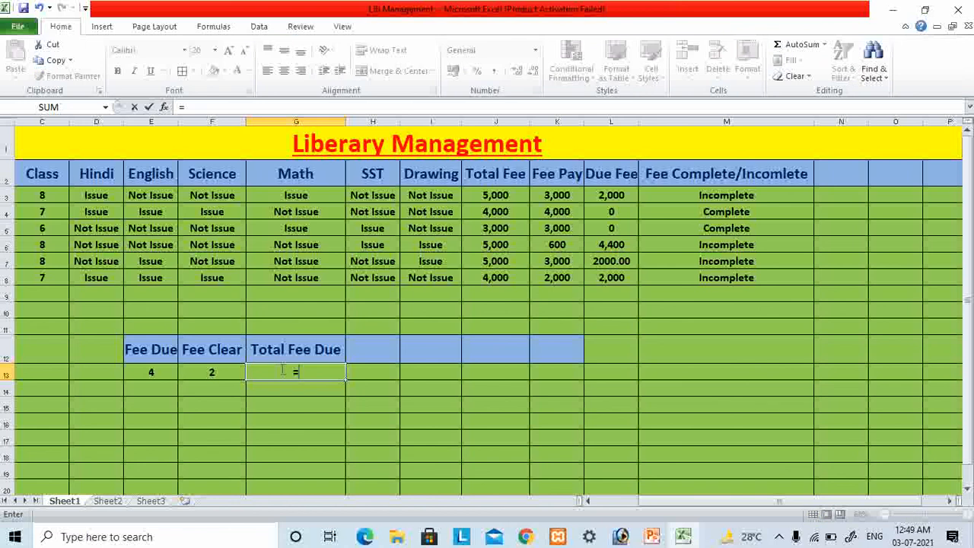
type("su")
type("m")
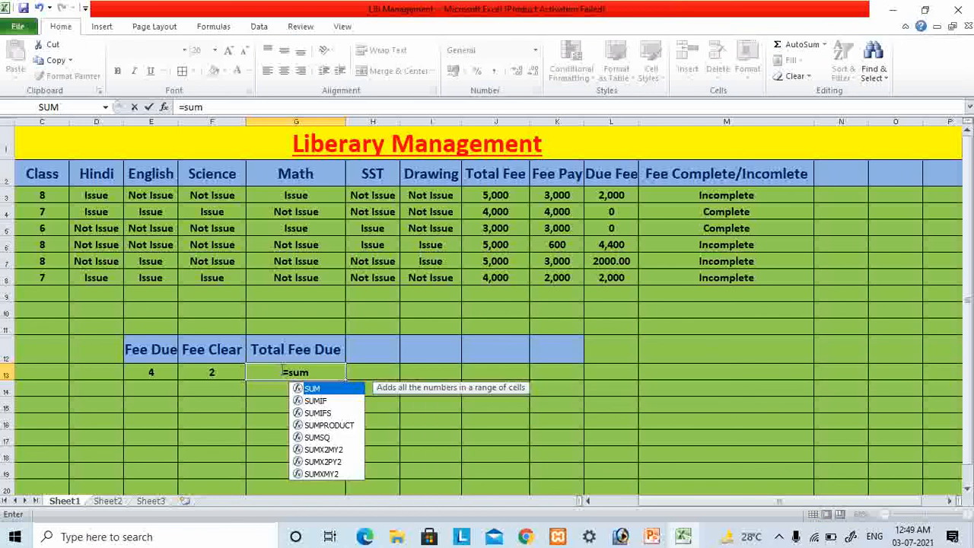
key("Tab")
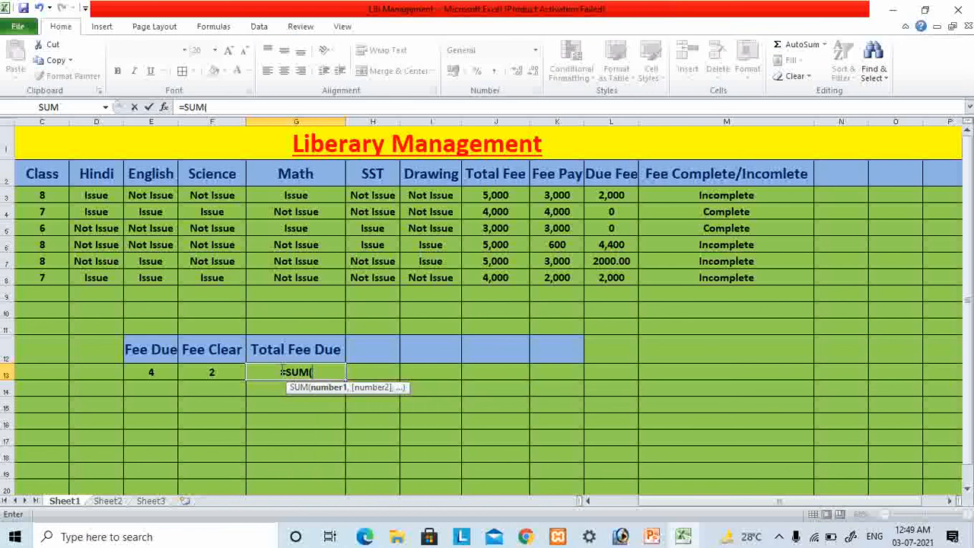
type("l3:")
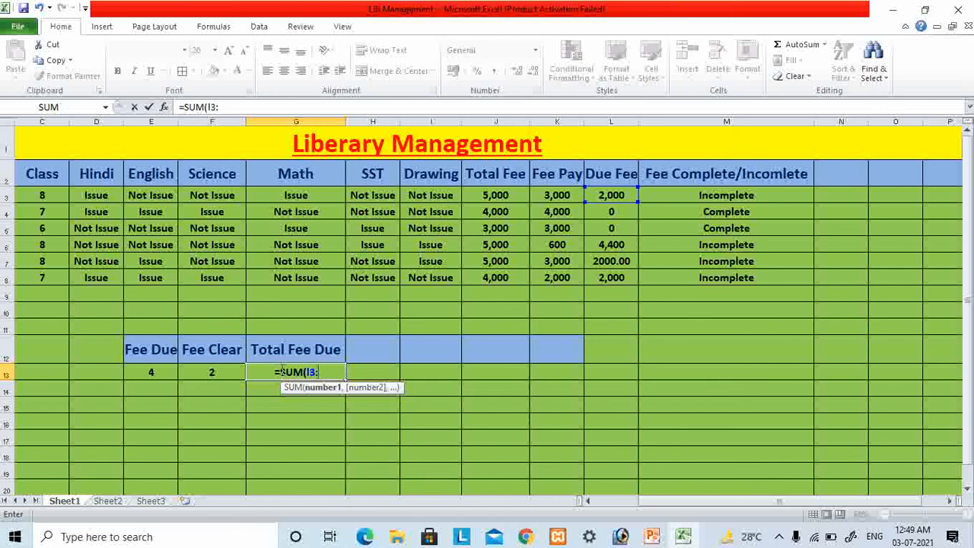
type("l8")
key("Return")
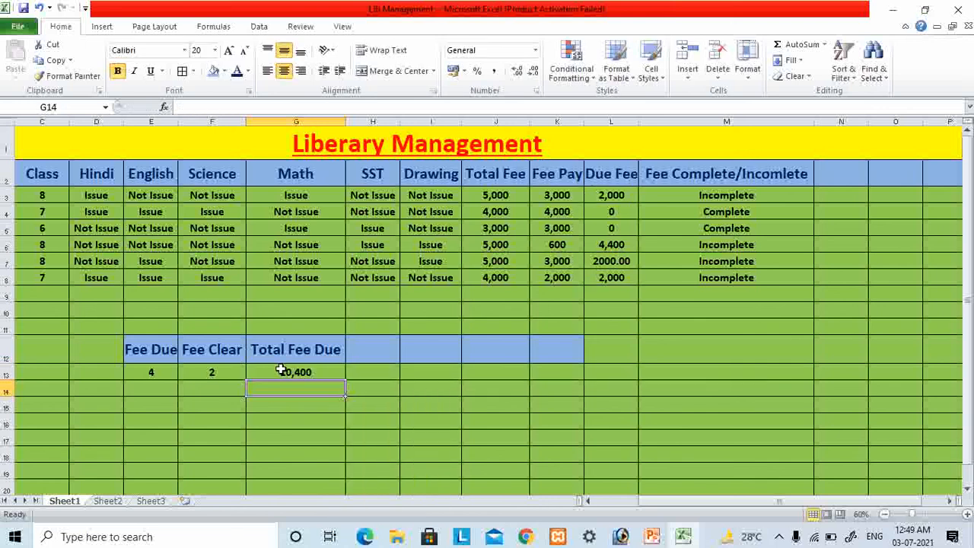
left_click(329, 373)
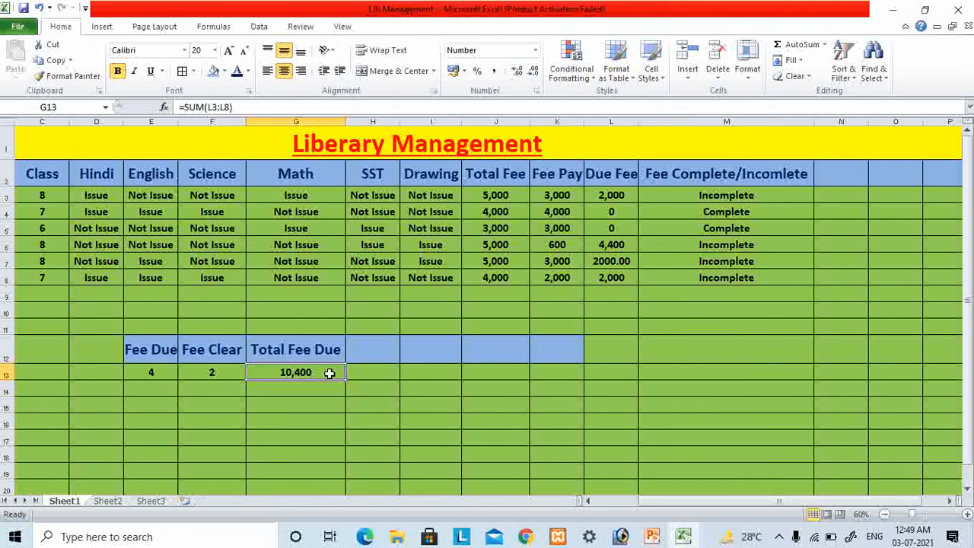
left_click(367, 358)
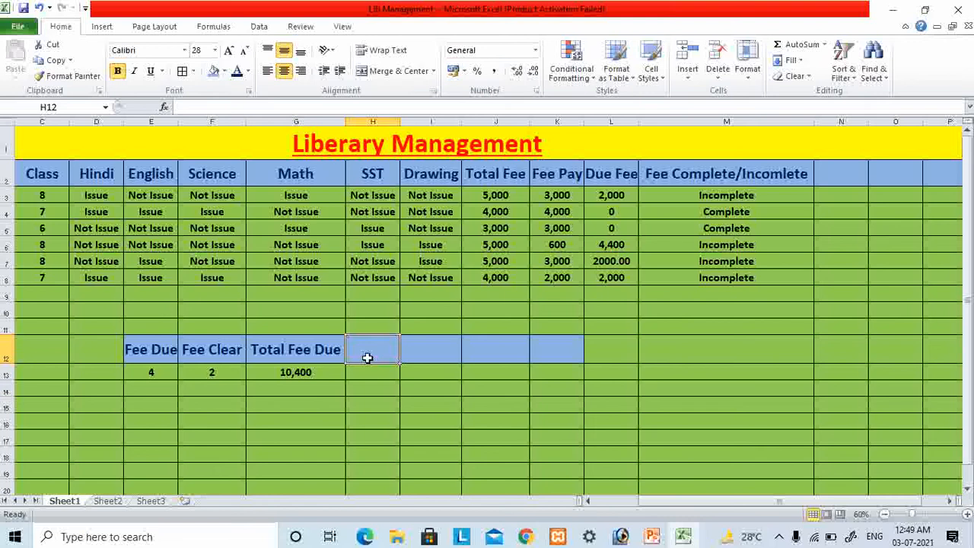
type("To")
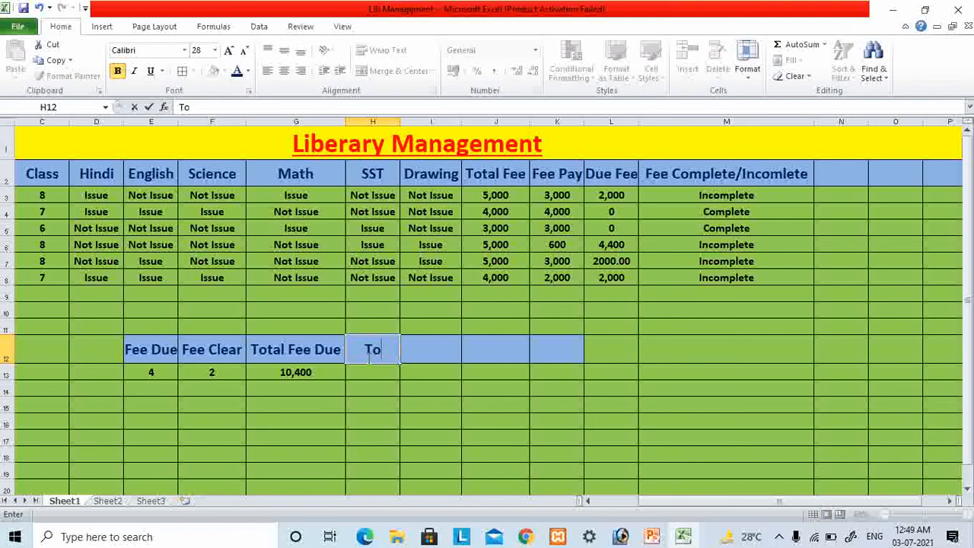
key("BackSpace")
key("BackSpace")
left_click(375, 371)
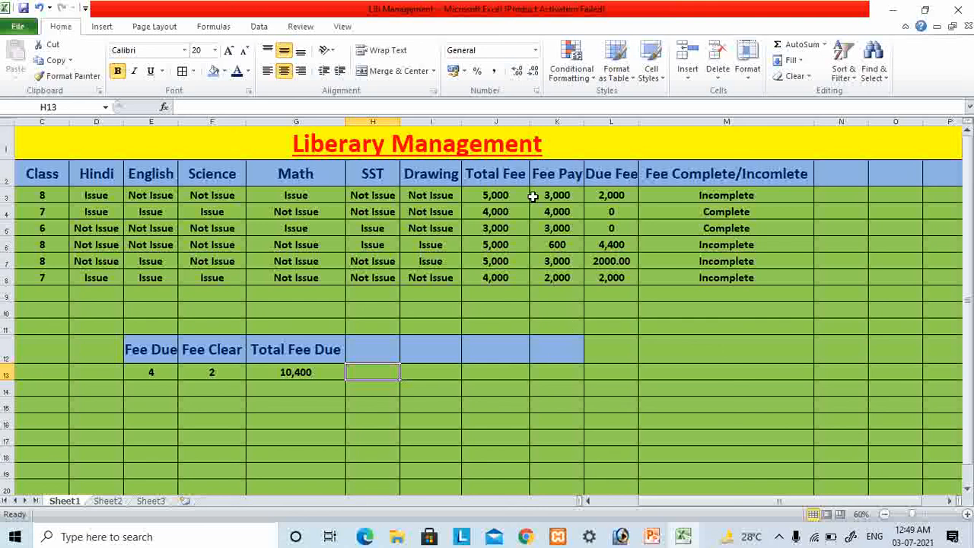
- Set the heading in cell H12 to "Total Fee Pay" and widen column H to fit it
left_click(387, 347)
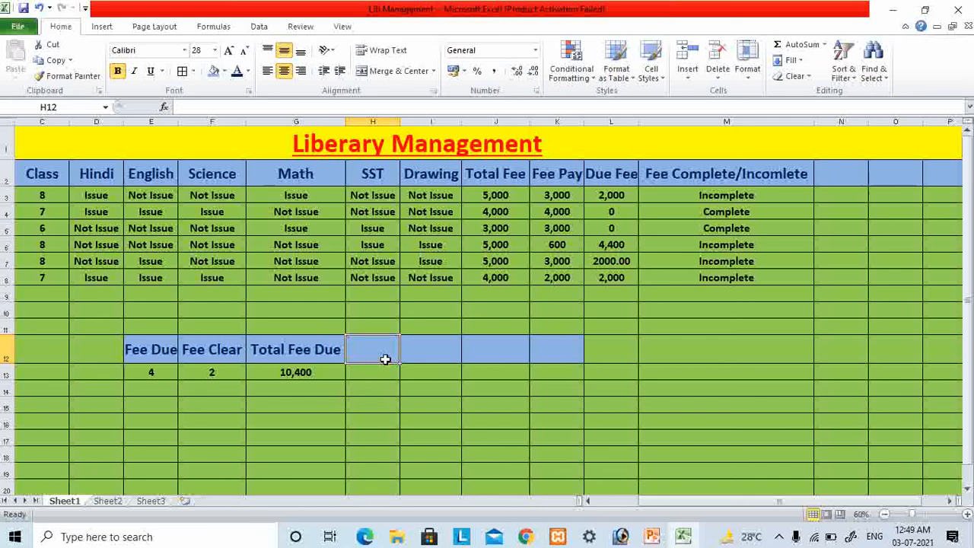
type("Total")
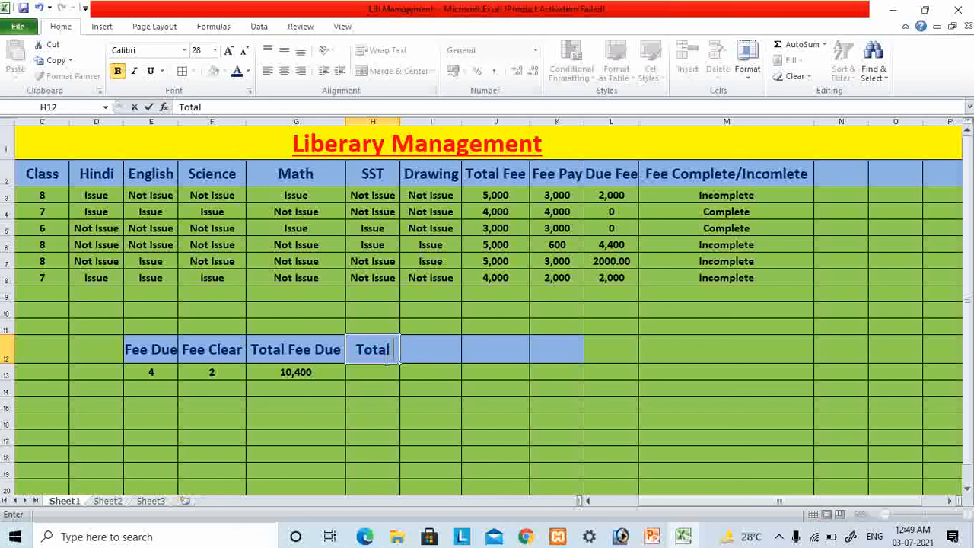
type(" Fee Pay")
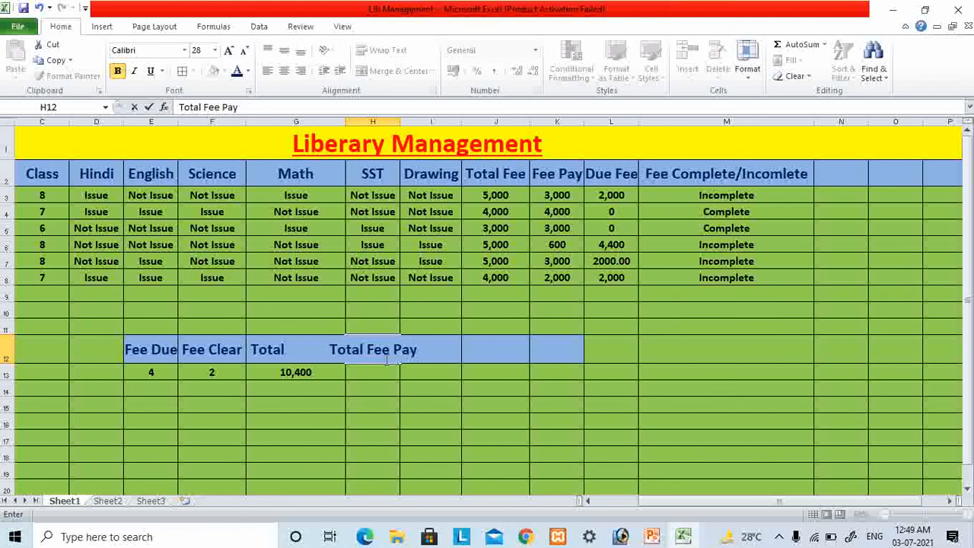
key("Return")
left_click(385, 339)
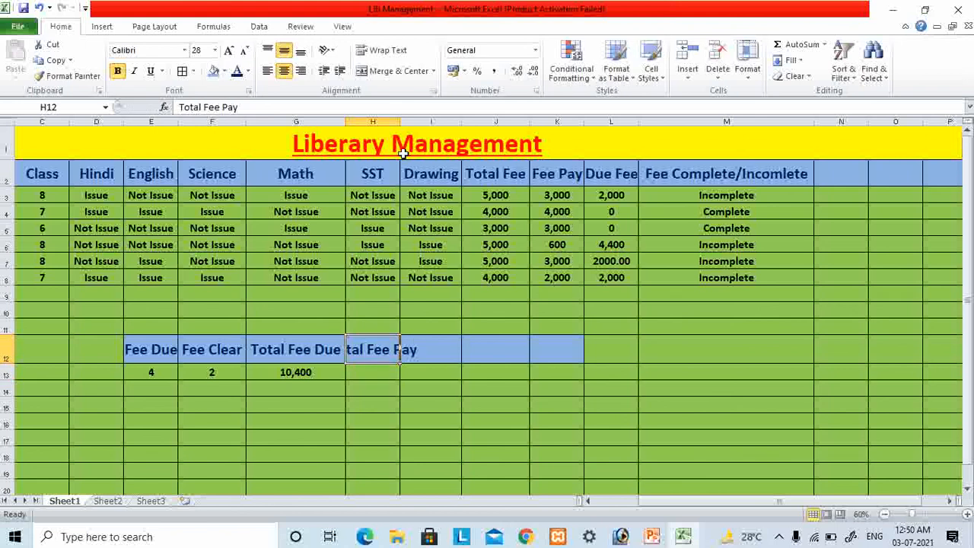
left_click_drag(399, 122, 442, 122)
- Add up the paid fees in K3:K8 with a SUM formula in cell H13 below Total Fee Pay
left_click(371, 374)
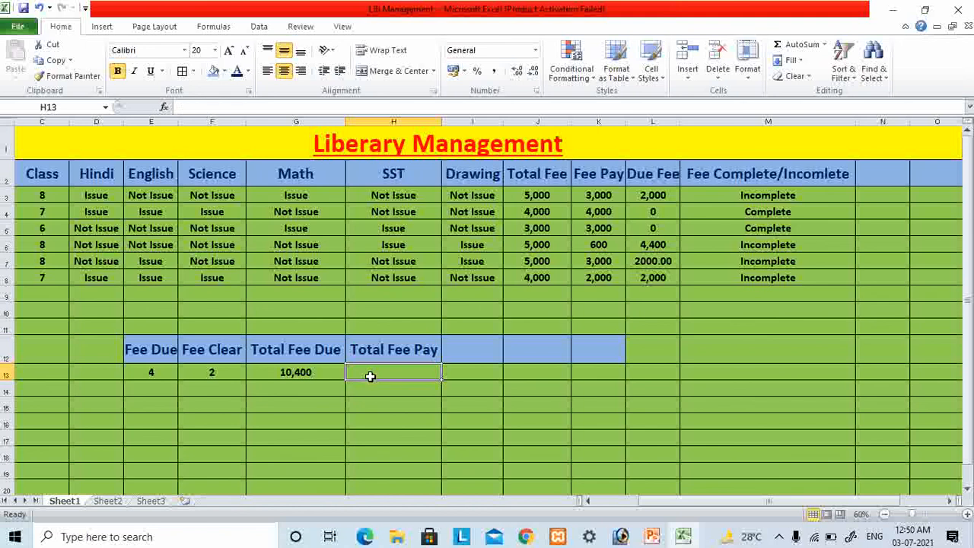
type("=")
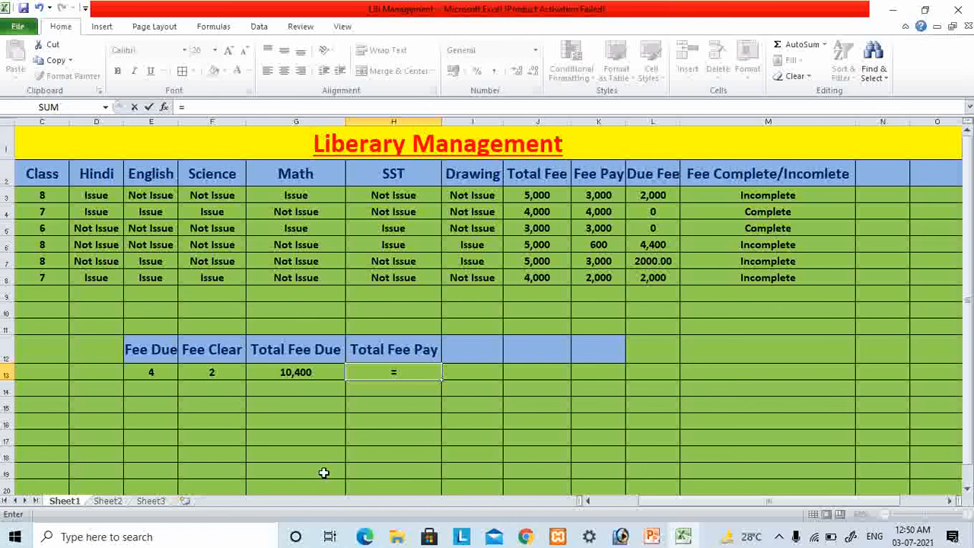
type("sum")
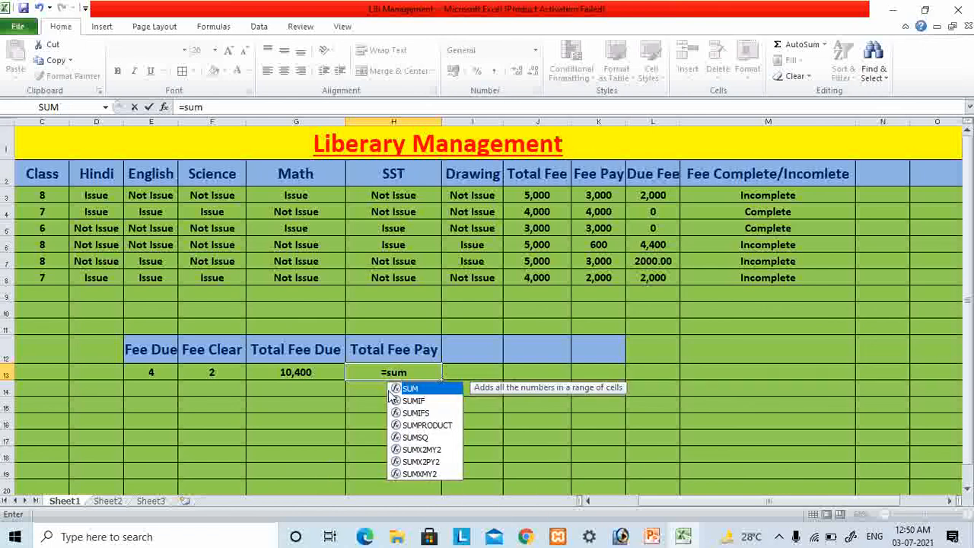
double_click(390, 389)
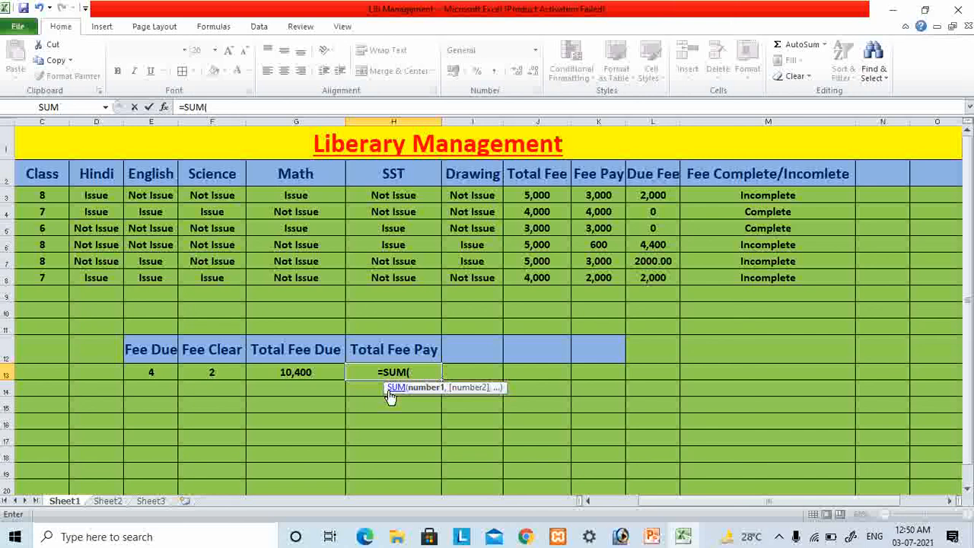
type("k3")
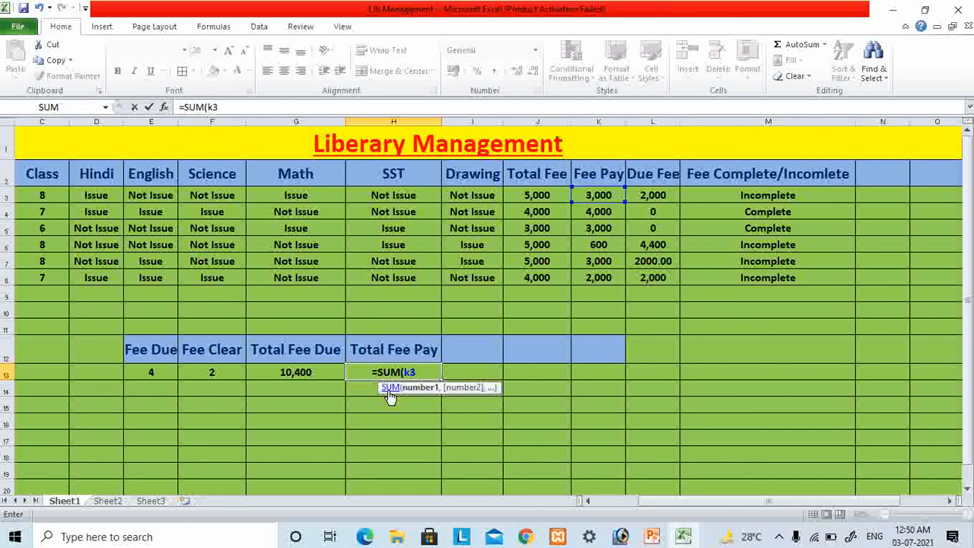
type(":k")
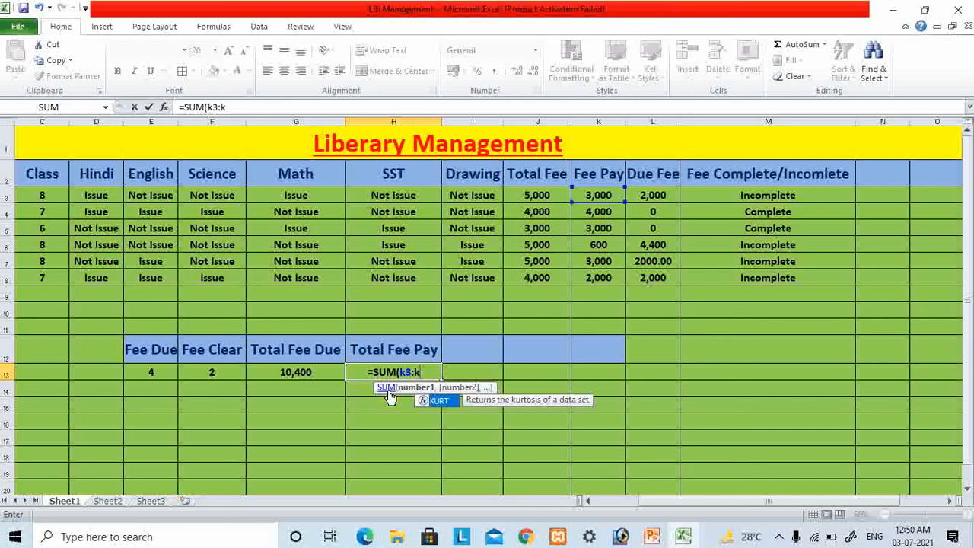
type("8")
key("Return")
key("Up")
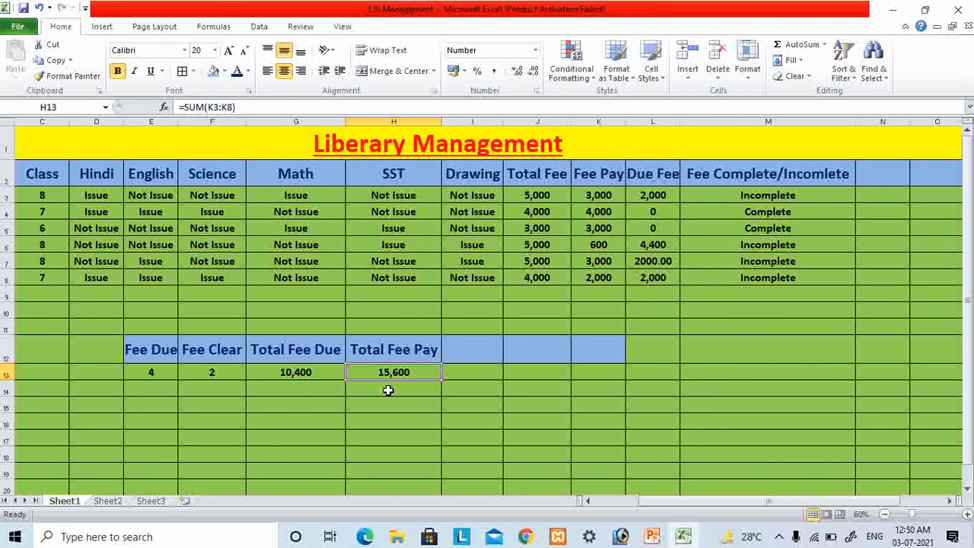
key("Right")
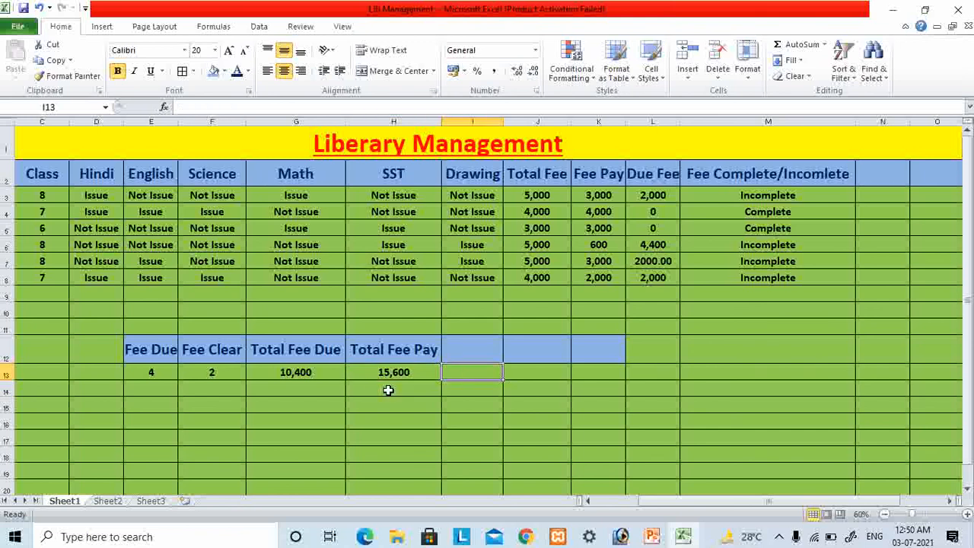
key("Up")
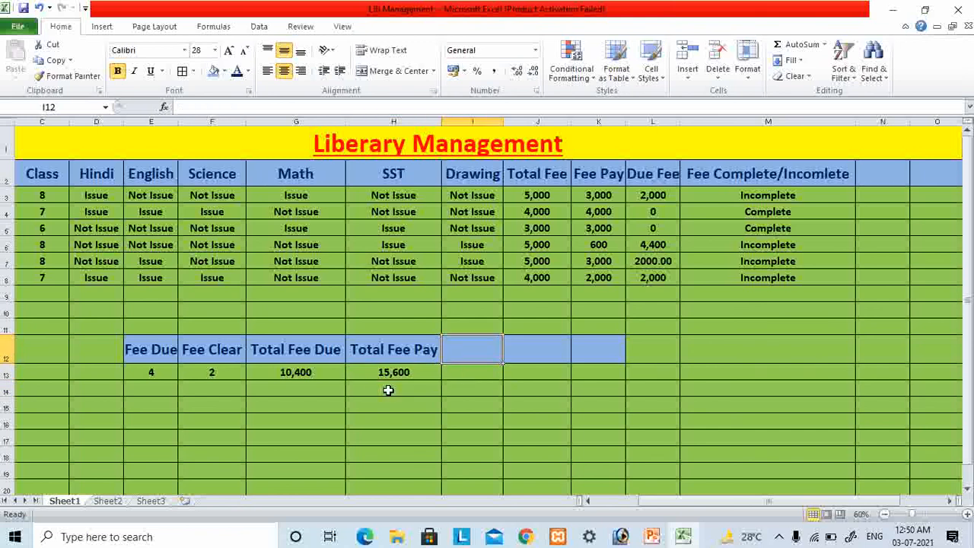
key("Down")
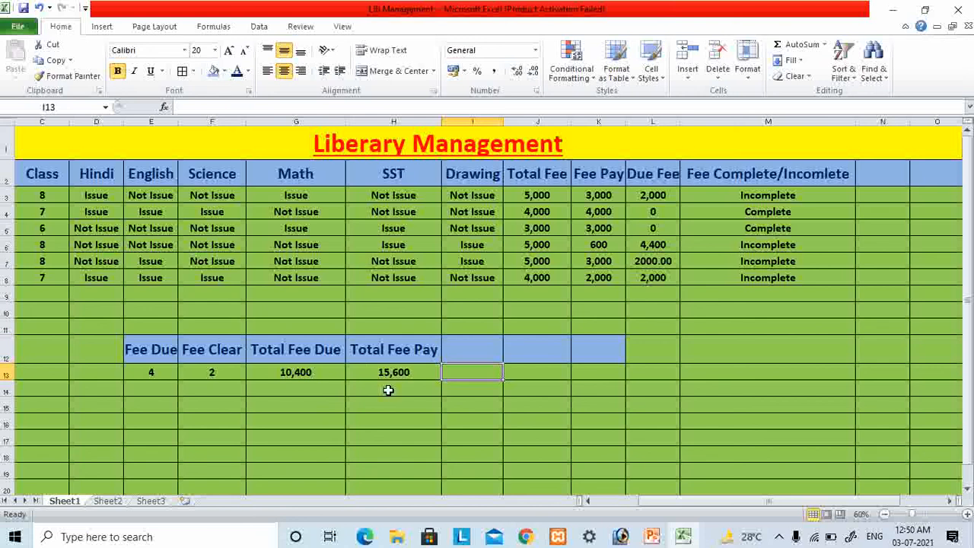
key("Left")
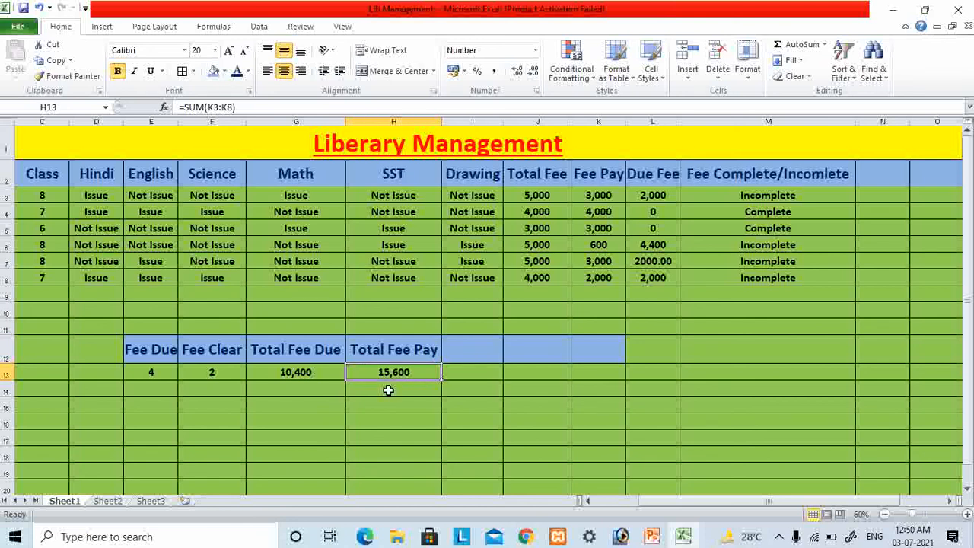
key("Left")
key("Right")
key("Right")
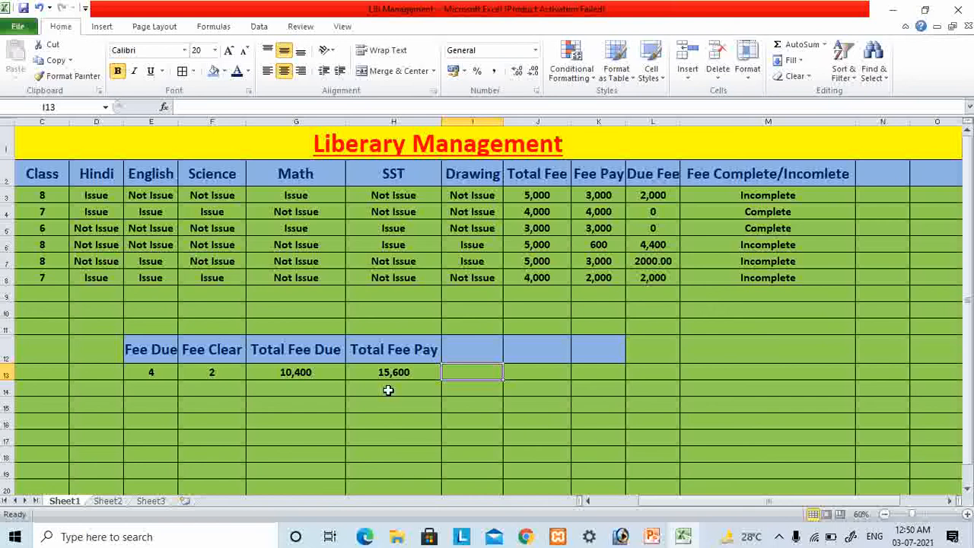
- Set the heading in cell I12, beside Total Fee Pay, to "Total Fee Amount"
key("Up")
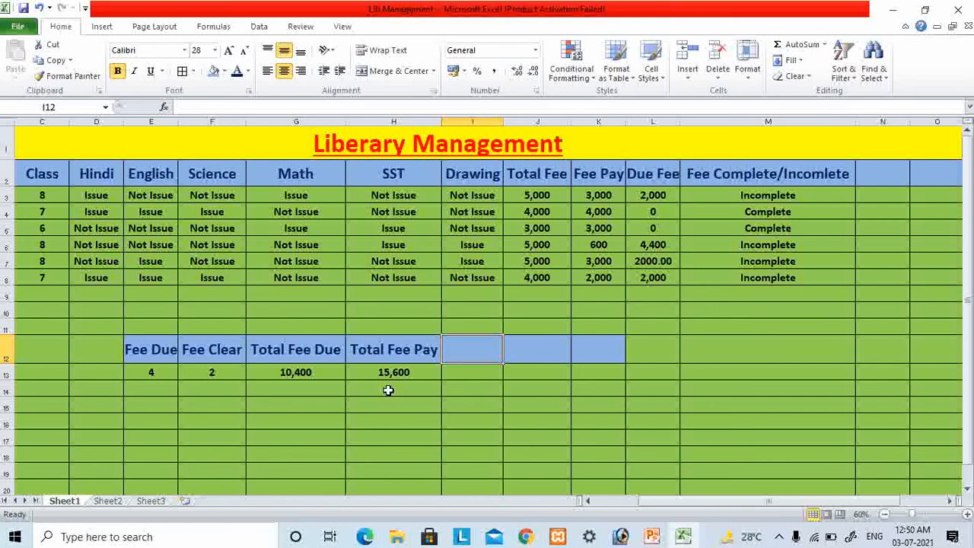
type("T")
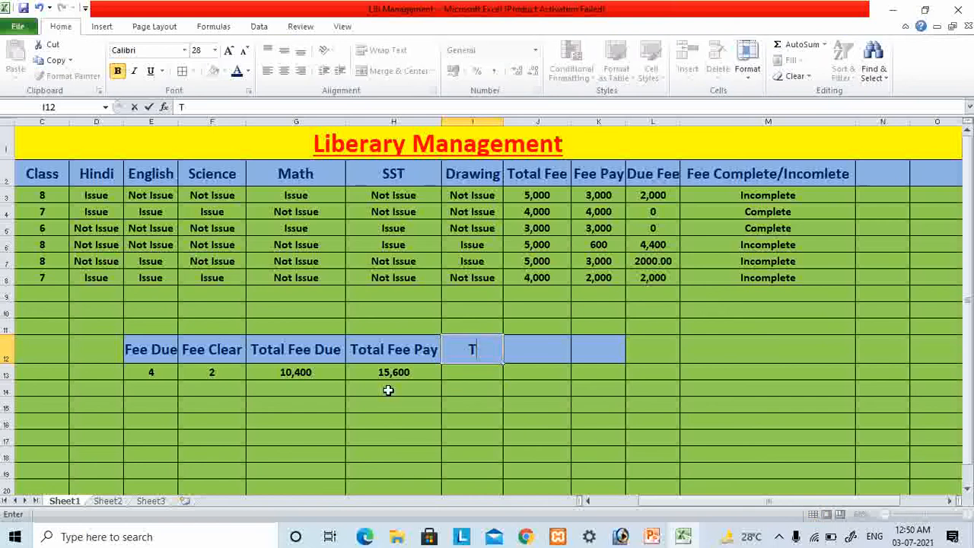
type("otal Fee Amount")
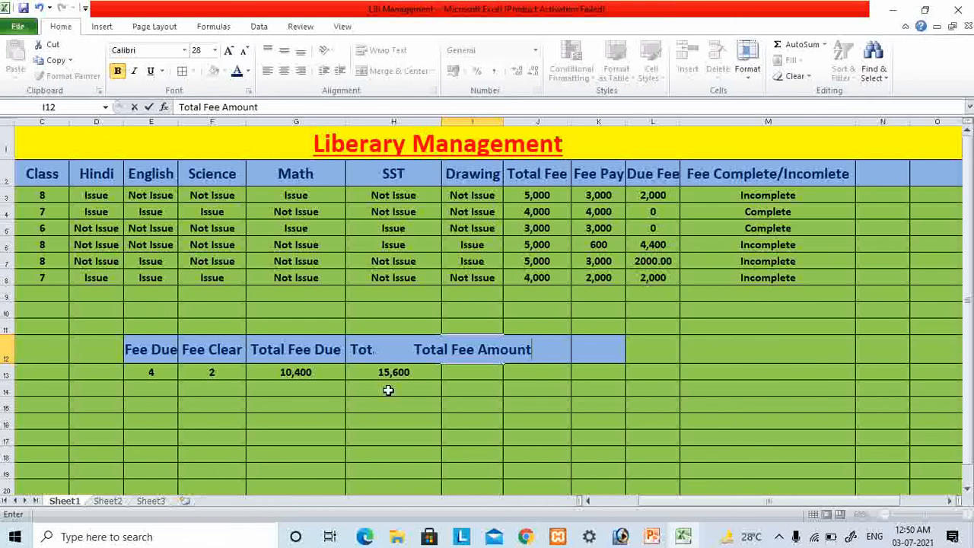
left_click(462, 420)
left_click(464, 375)
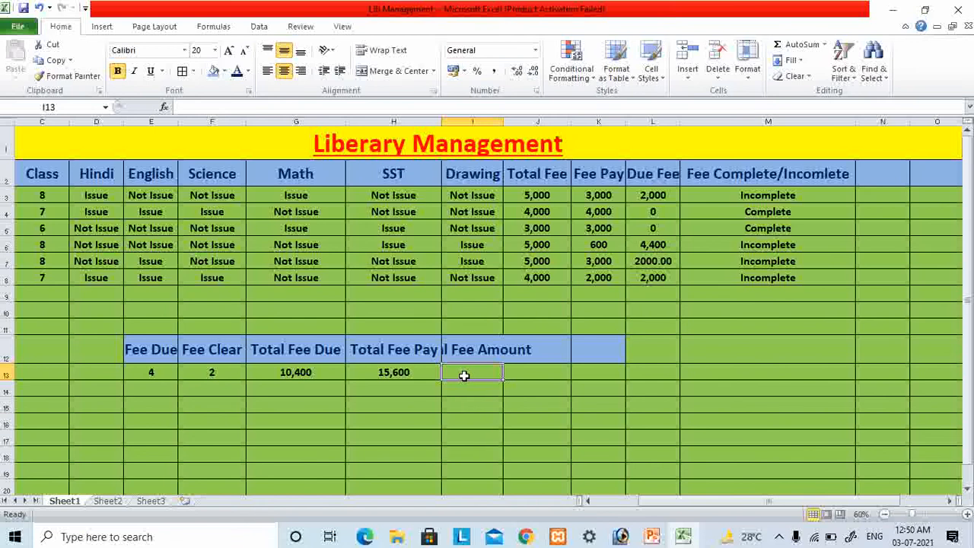
- Widen column I to fit its heading and add up the total fees in J3:J8 with a SUM formula in cell I13
double_click(504, 118)
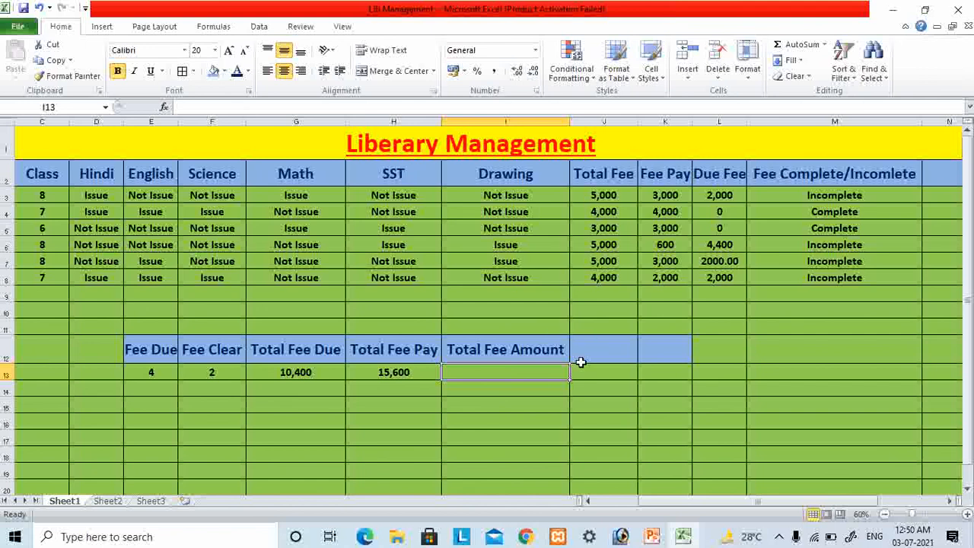
type("=su")
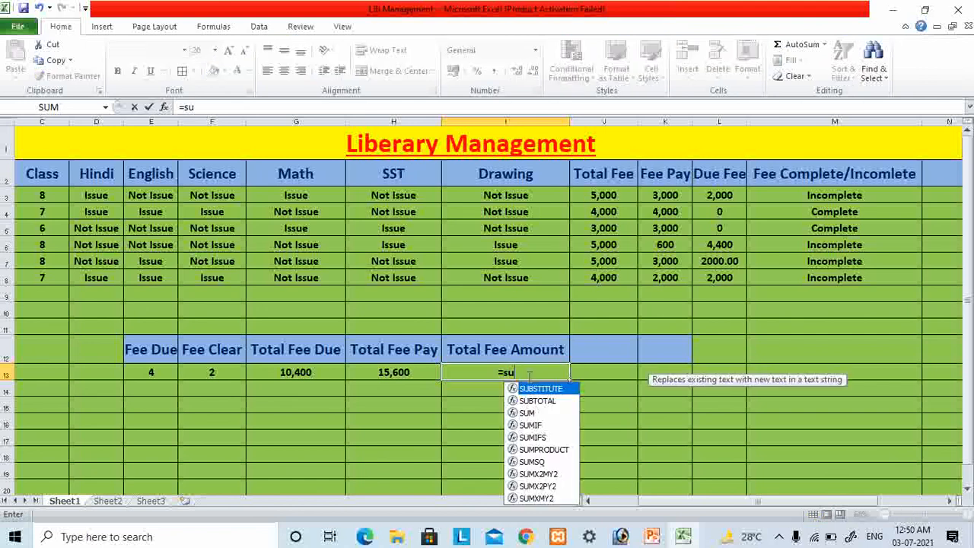
key("Tab")
key("BackSpace")
key("BackSpace")
key("BackSpace")
key("BackSpace")
key("BackSpace")
key("BackSpace")
key("BackSpace")
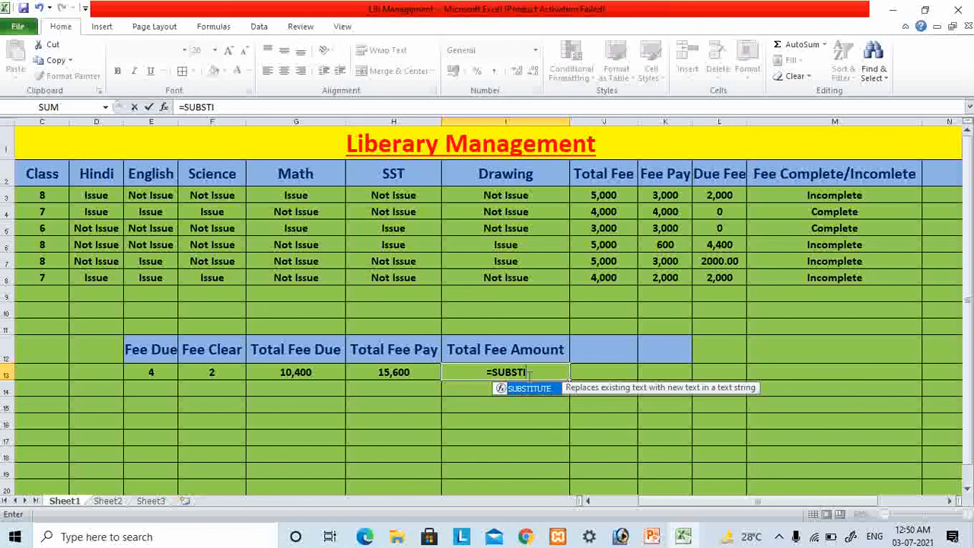
key("BackSpace")
type("(")
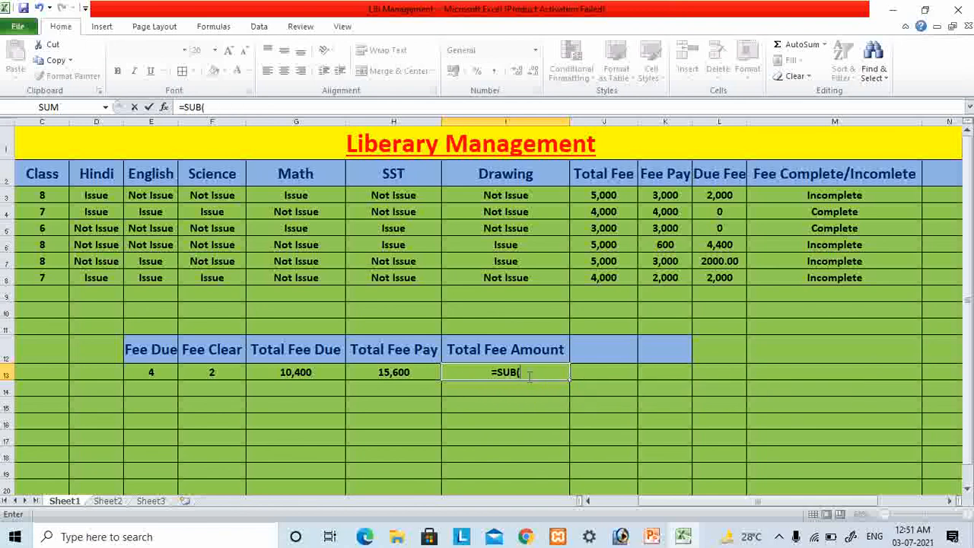
key("BackSpace")
key("BackSpace")
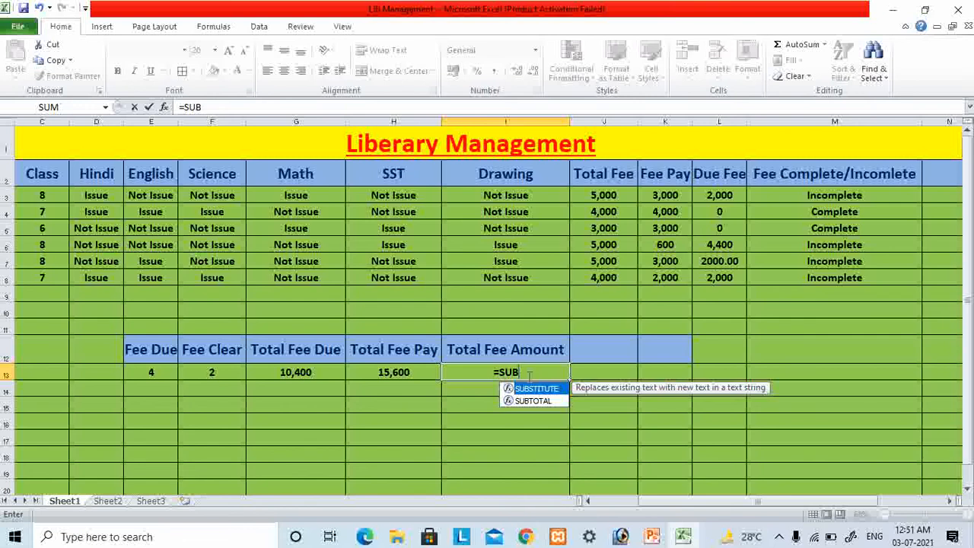
type("m(")
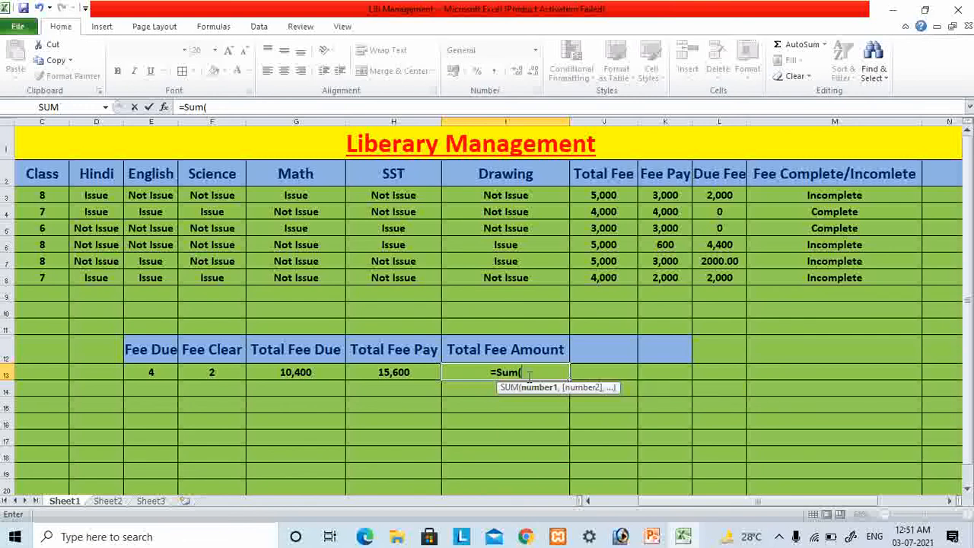
type("j3")
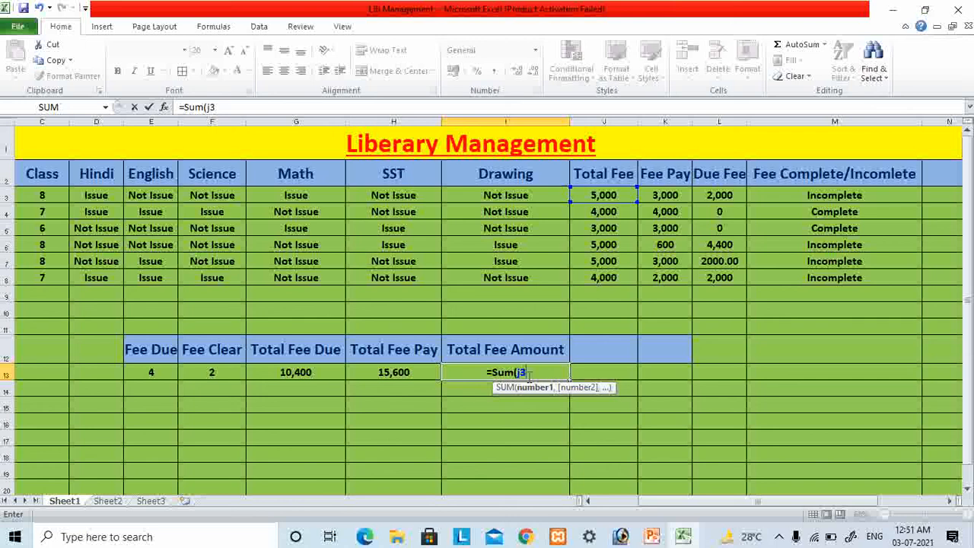
type(":j8")
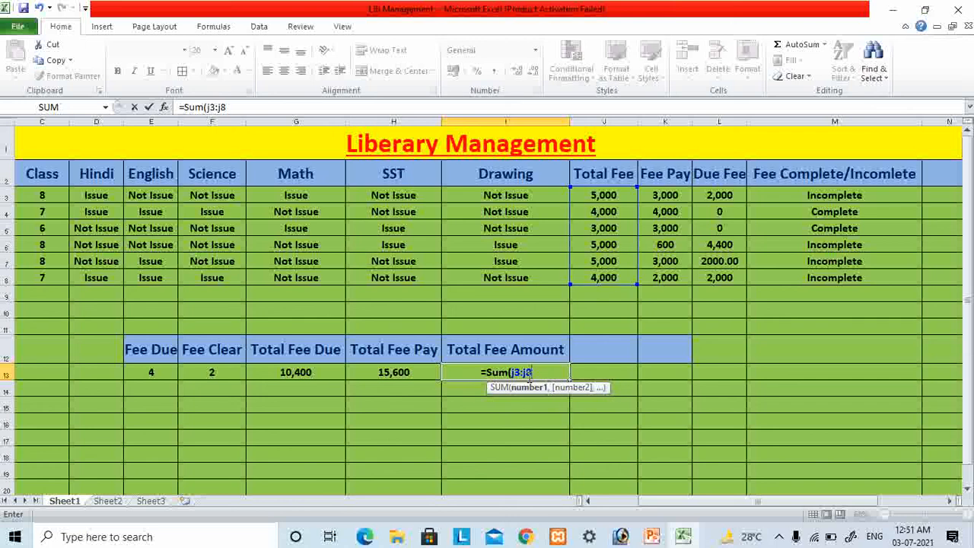
key("Return")
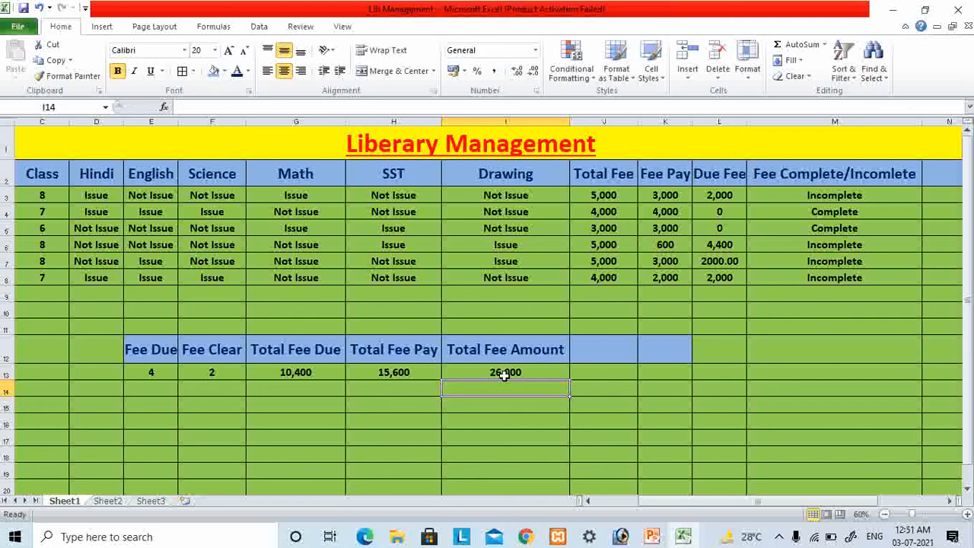
left_click(503, 369)
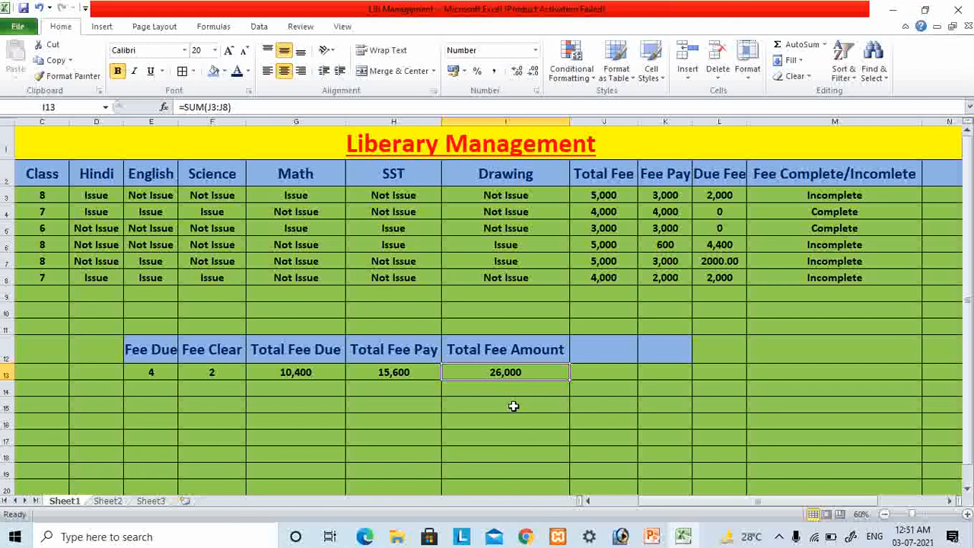
left_click(376, 373)
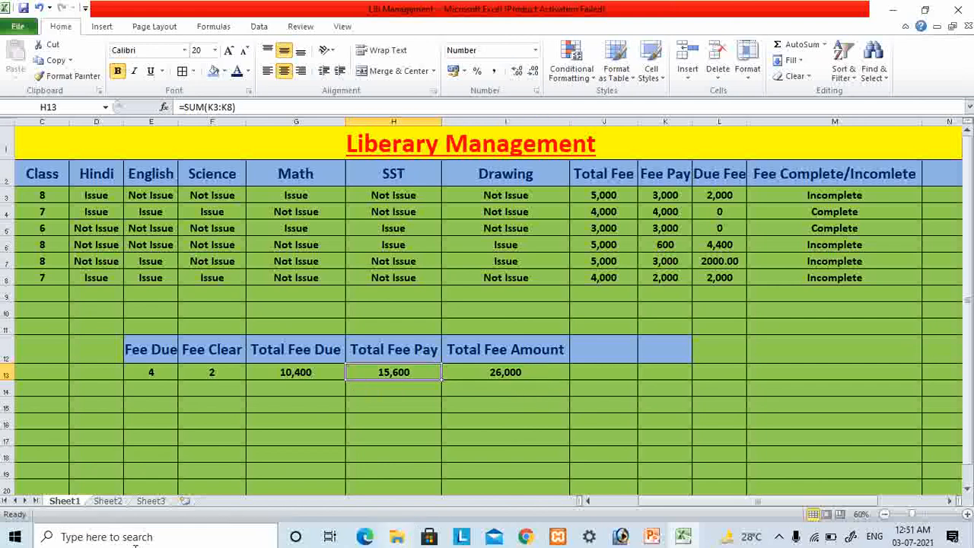
left_click(308, 372)
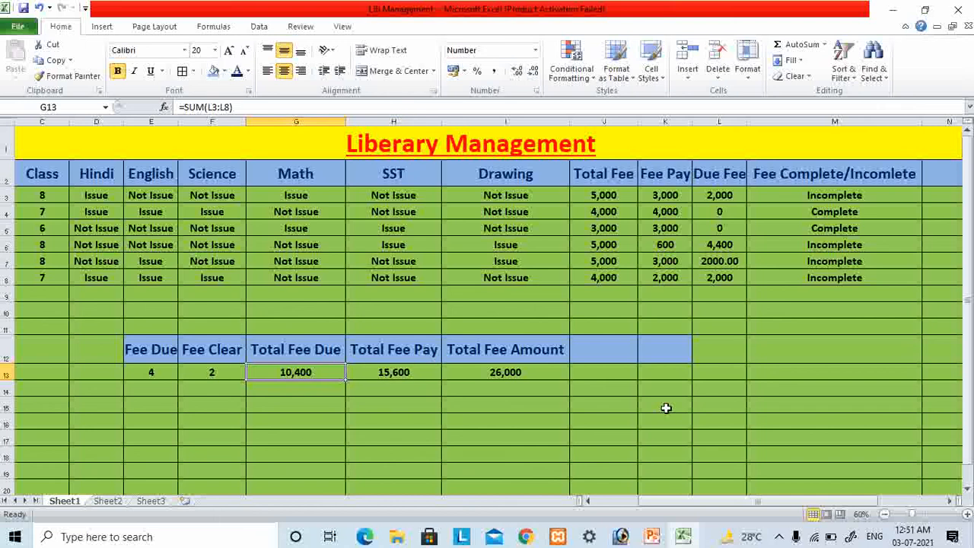
- Set the heading in cell J12 to "Total Fee Come" and widen column J to fit it
left_click(596, 351)
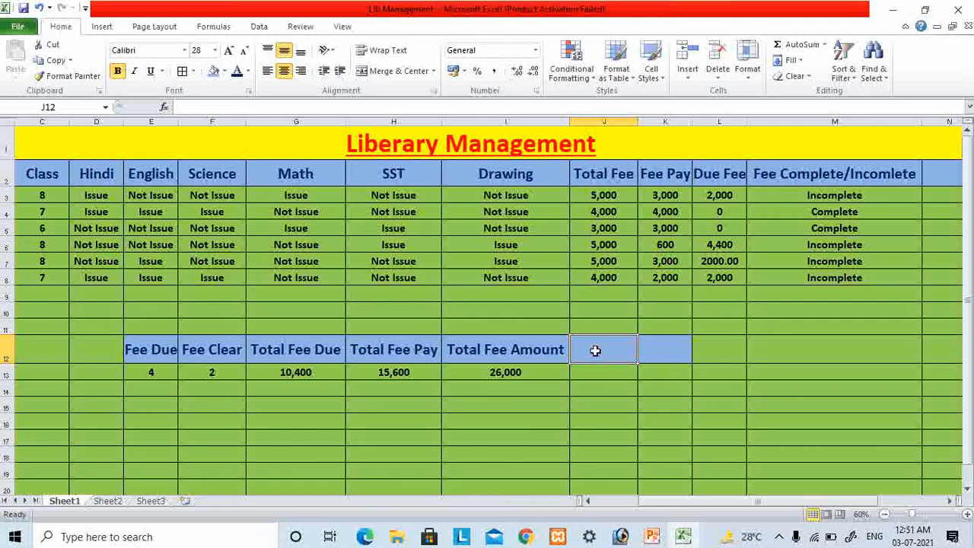
type("Tot")
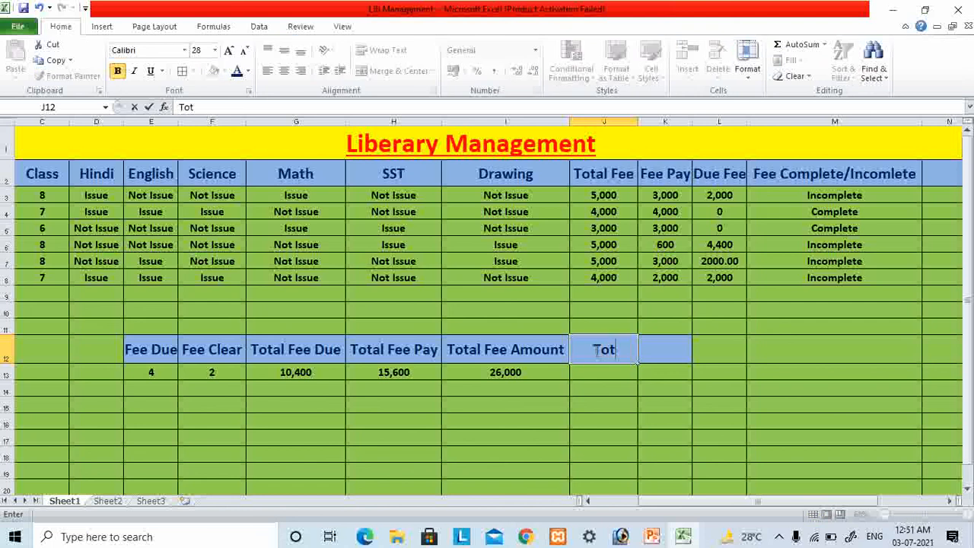
key("BackSpace")
type("tal Fee")
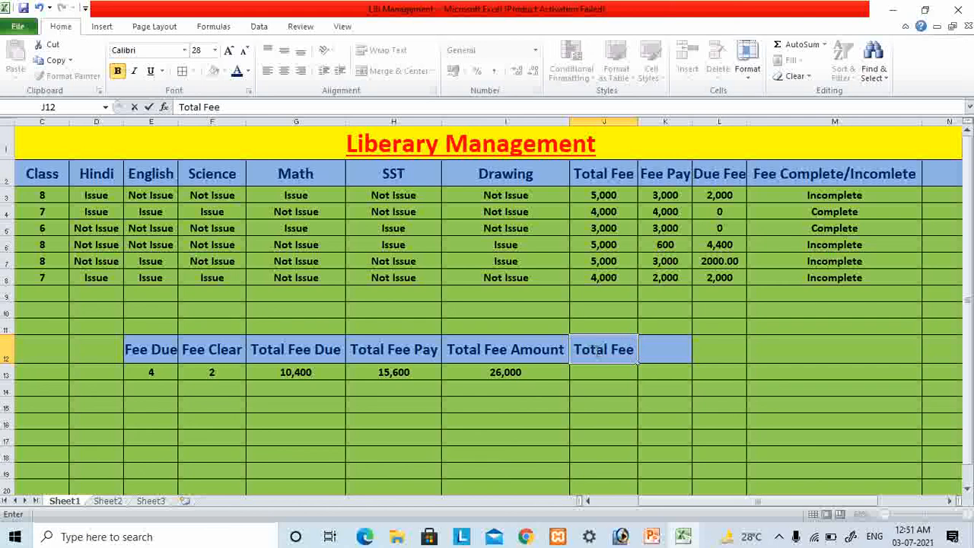
type(" P")
key("BackSpace")
key("BackSpace")
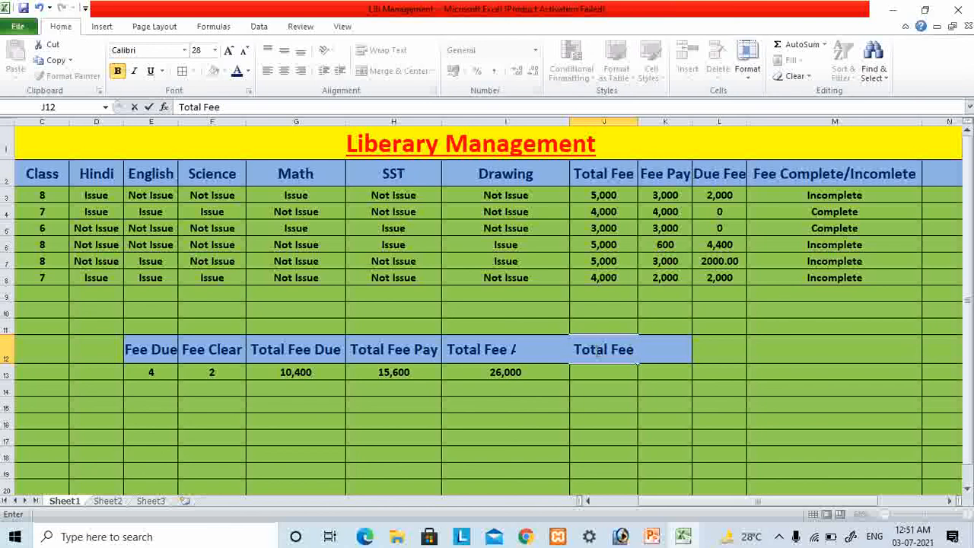
type("Come")
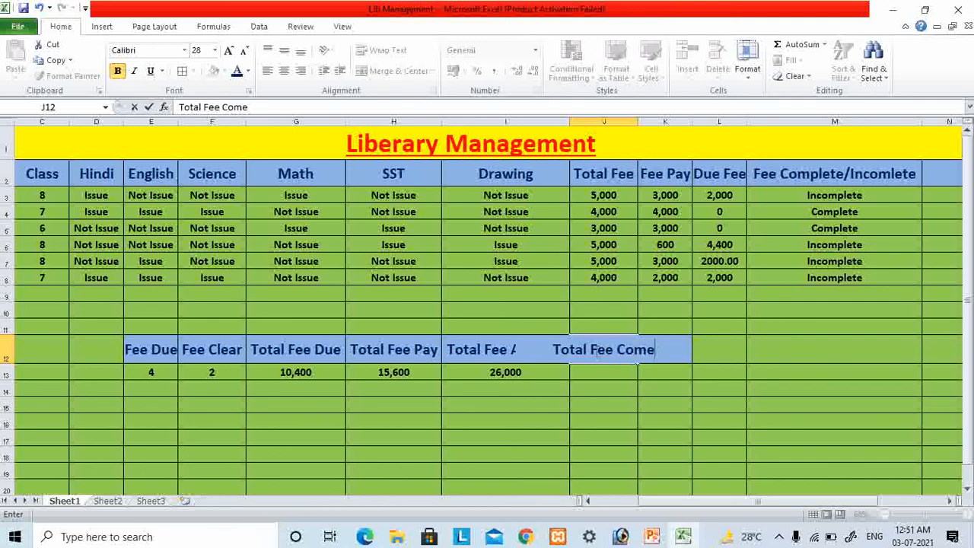
key("Return")
left_click(624, 351)
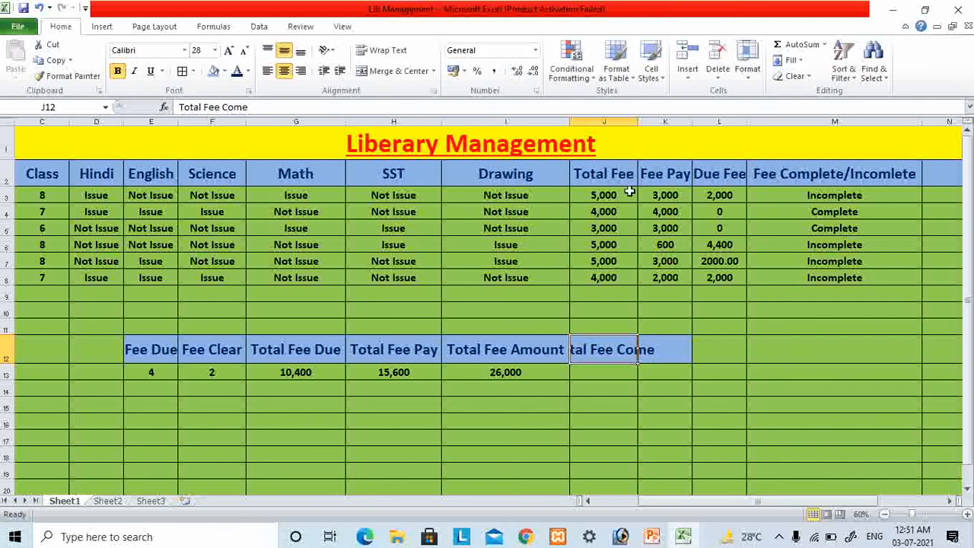
double_click(635, 120)
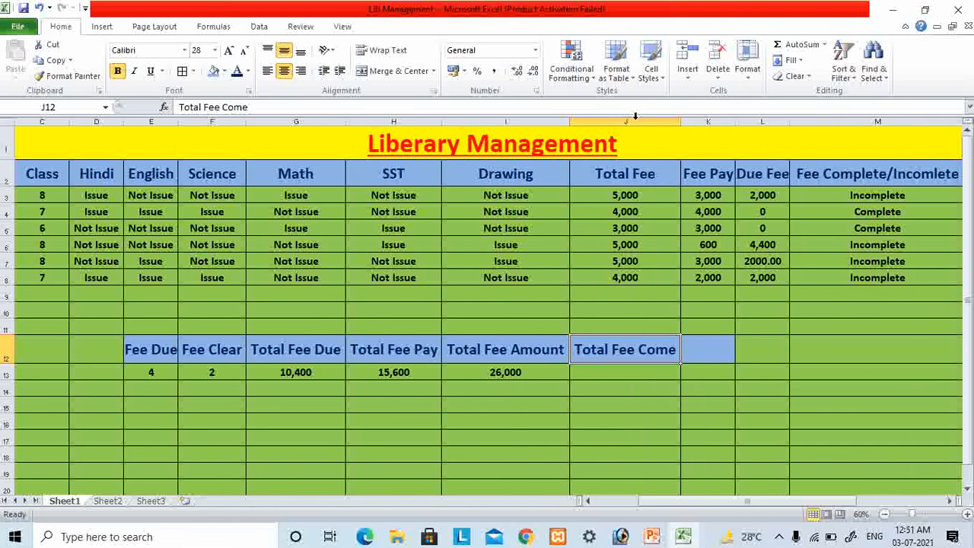
- Subtract Total Fee Pay from Total Fee Amount in cell J13 with the formula =I13-H13
left_click(632, 372)
type("=")
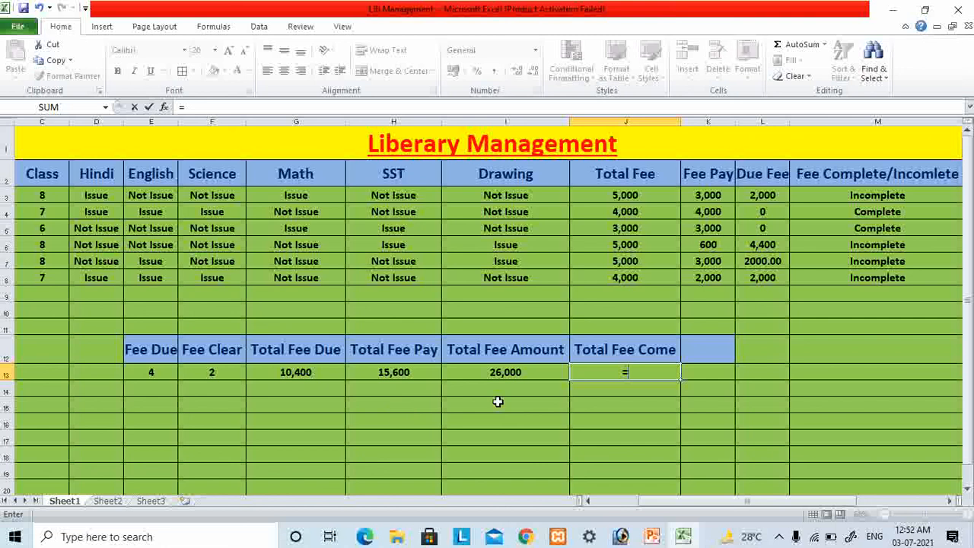
type("i")
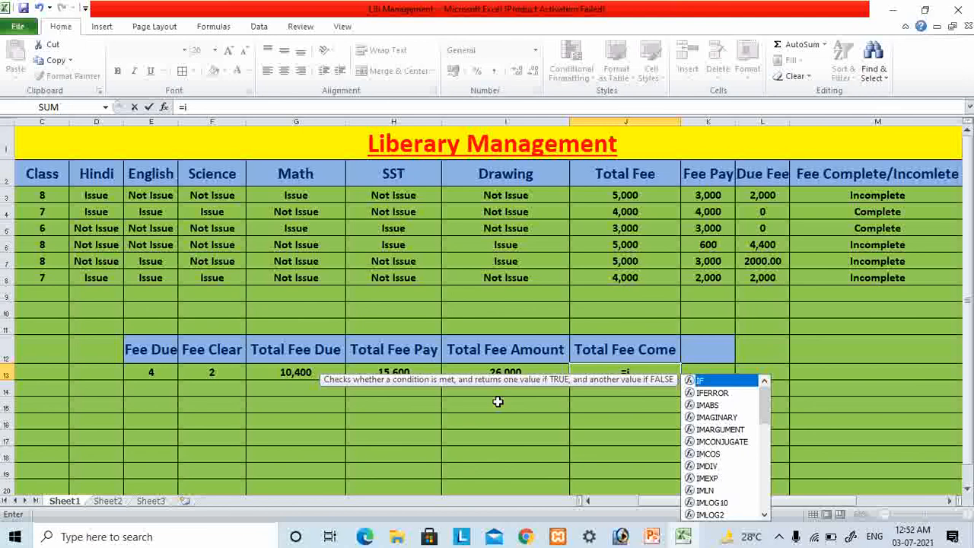
type("13")
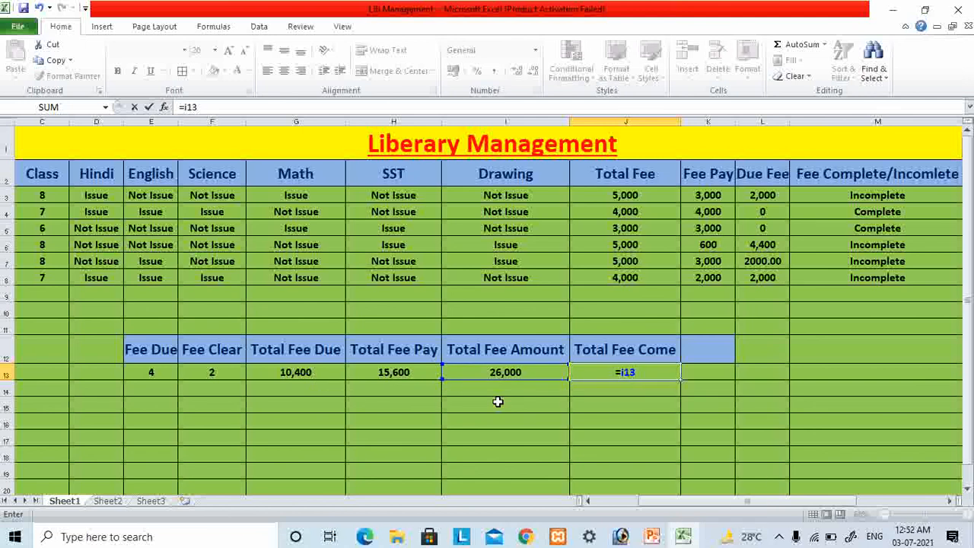
type("-h1")
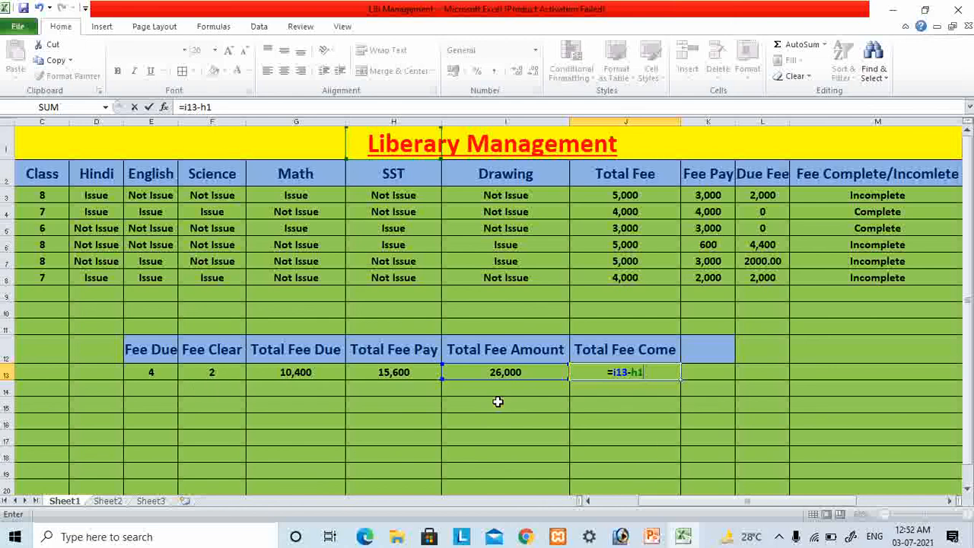
type("3")
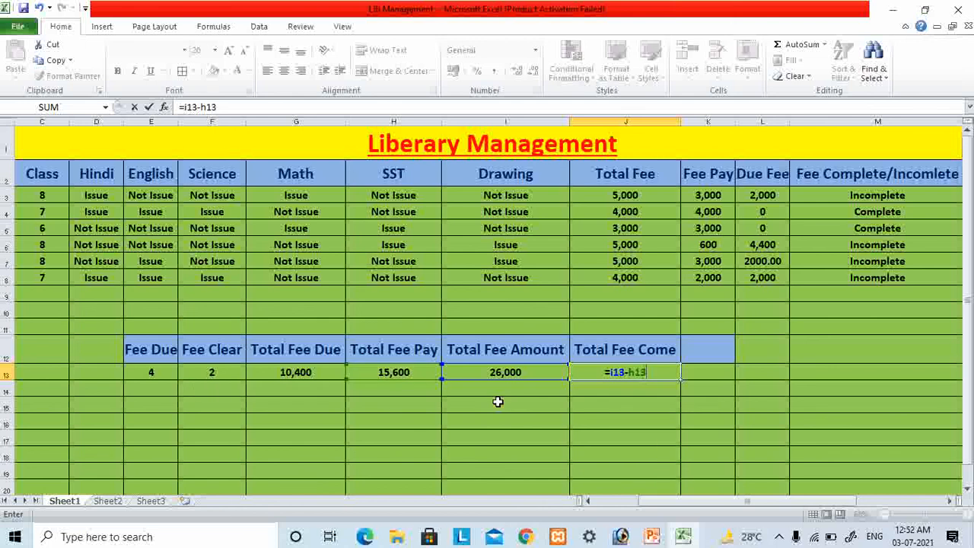
key("Return")
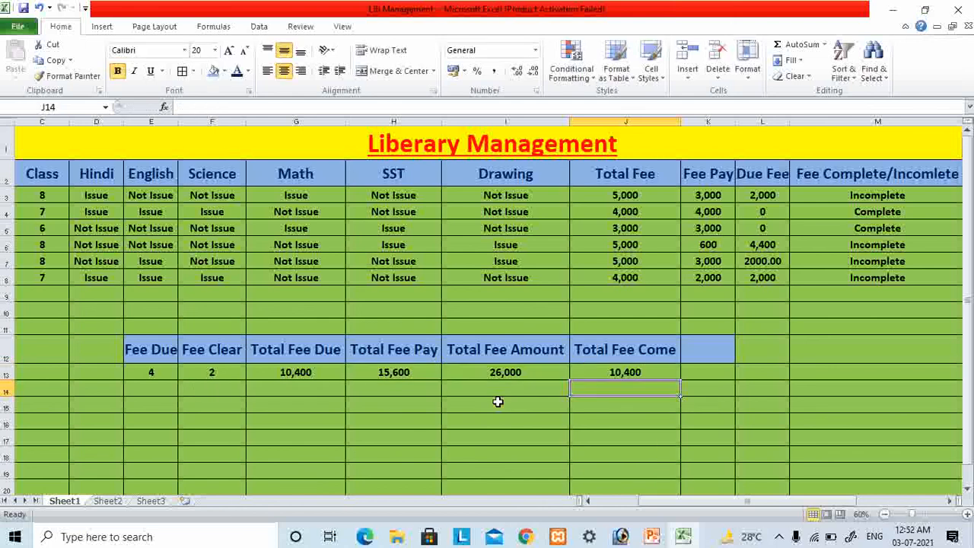
left_click(620, 372)
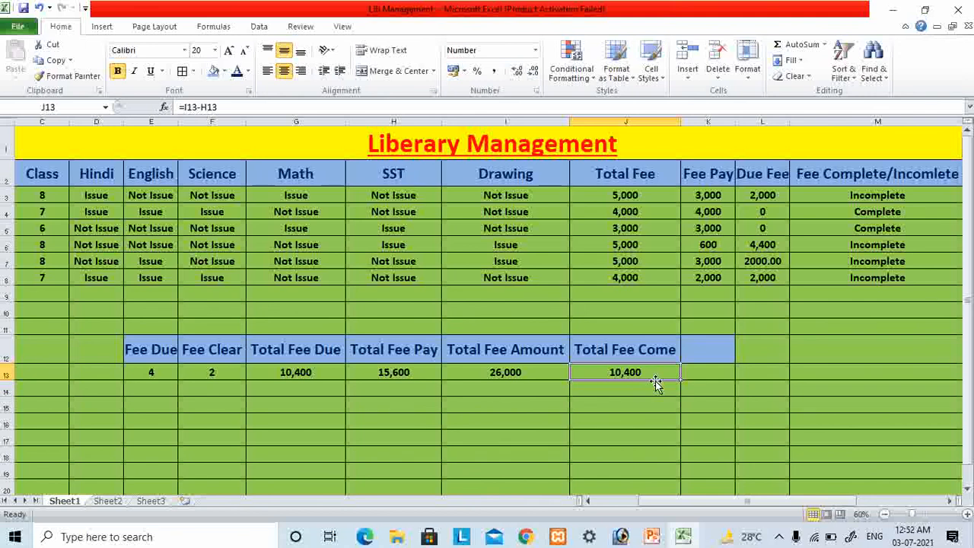
left_click(623, 402)
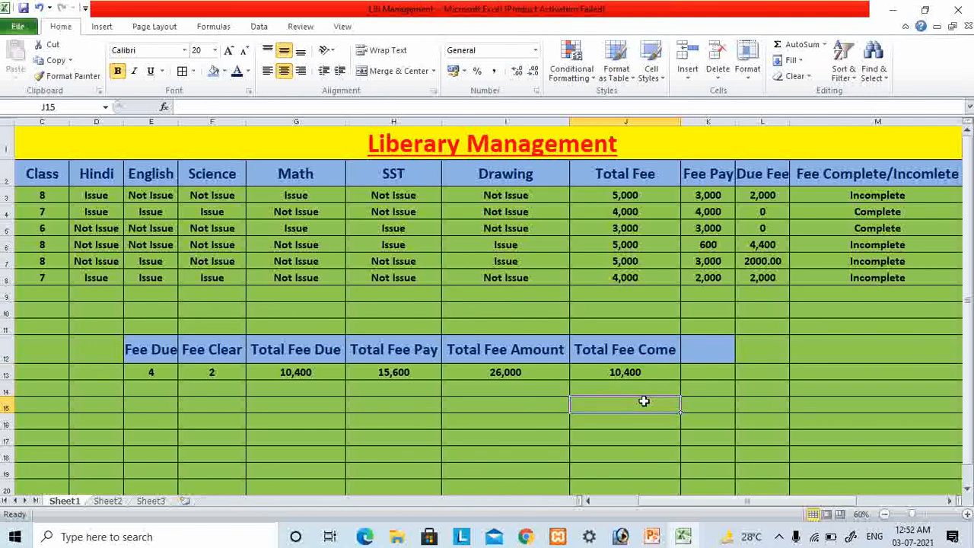
left_click(667, 372)
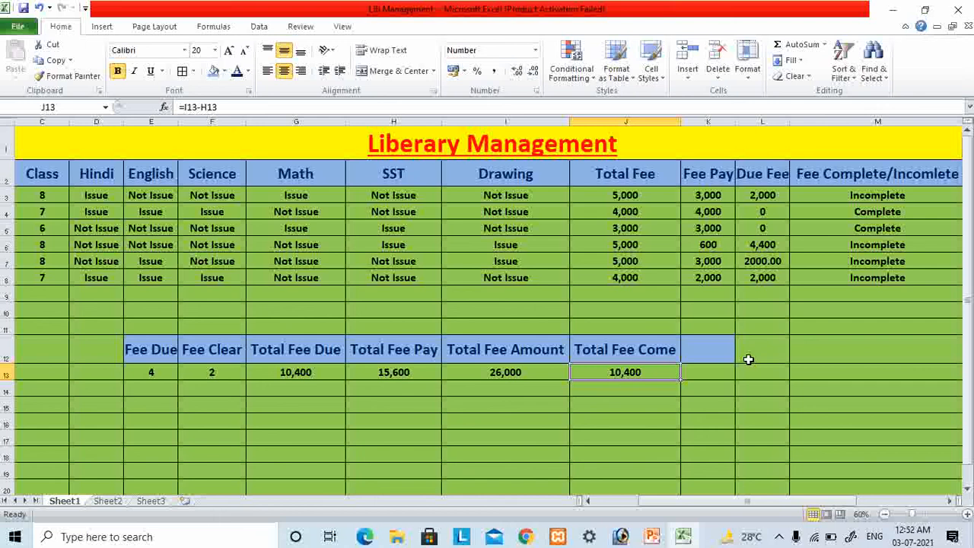
- Set the heading in cell K12 to "Com.Inc" and widen column K to fit it
left_click(718, 360)
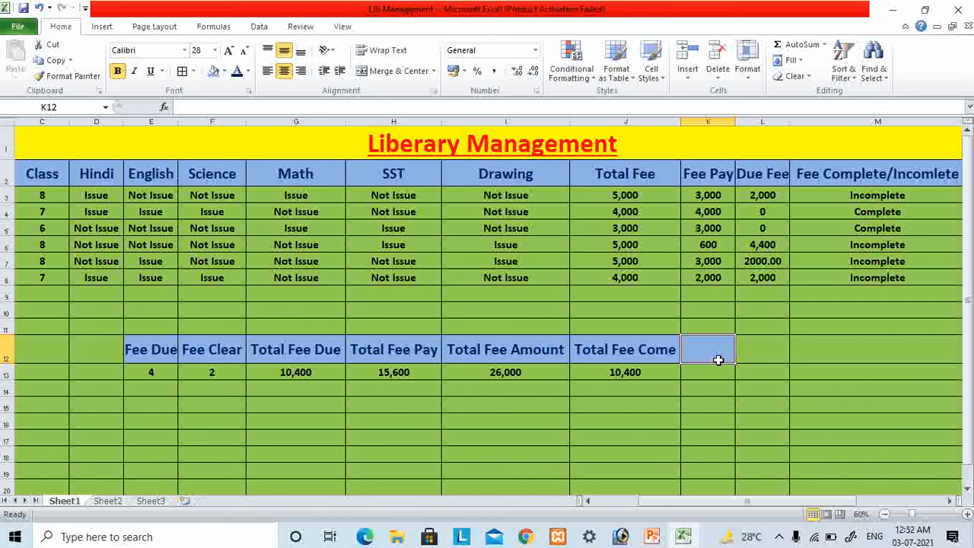
type("Com")
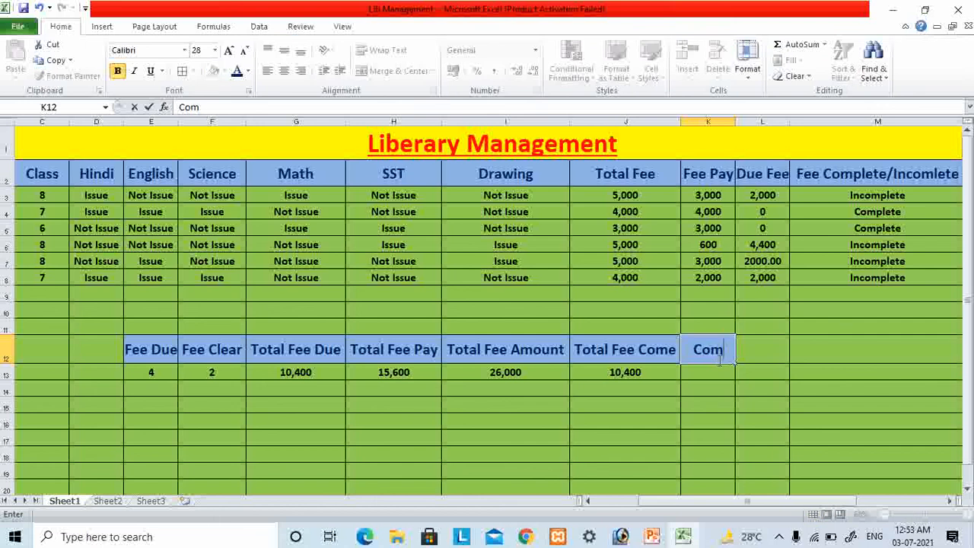
type(".Inc")
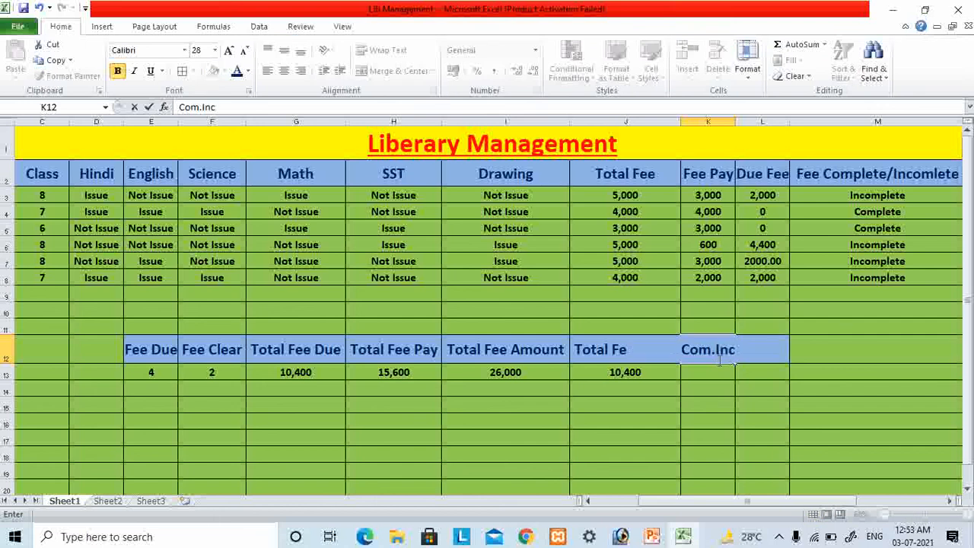
key("Return")
left_click(705, 349)
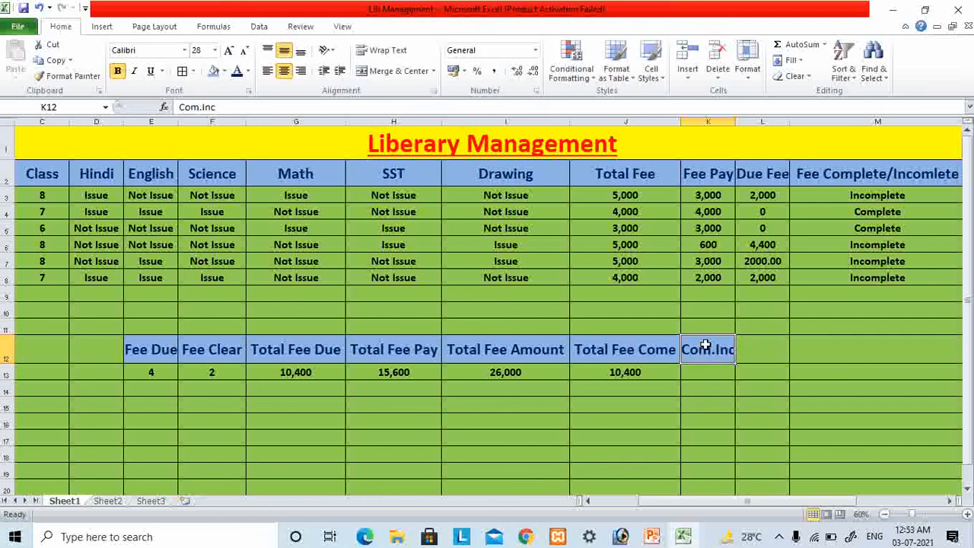
double_click(735, 119)
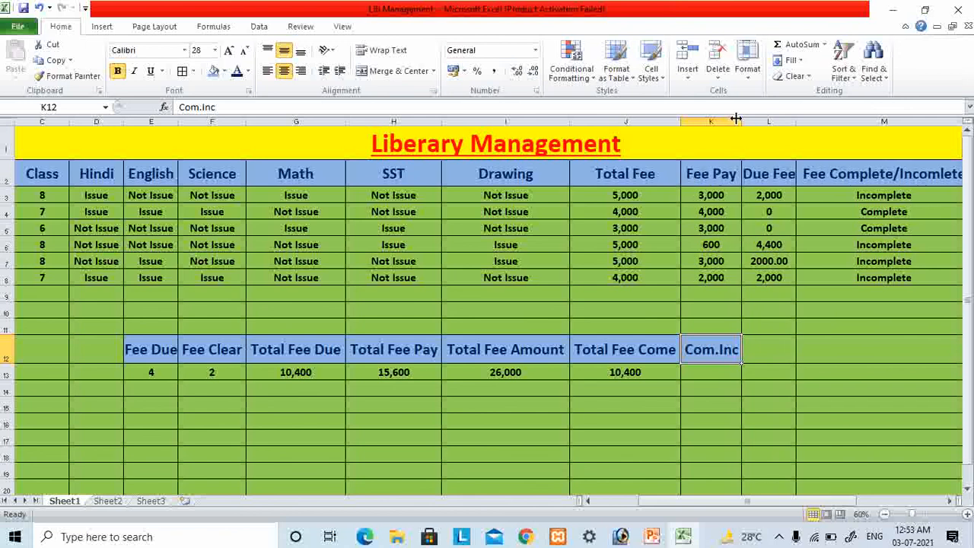
- Enter the formula =COUNTIF(m3:m8,"Complte") in cell K13 and accept the proposed closing-bracket correction
left_click(701, 376)
type("=")
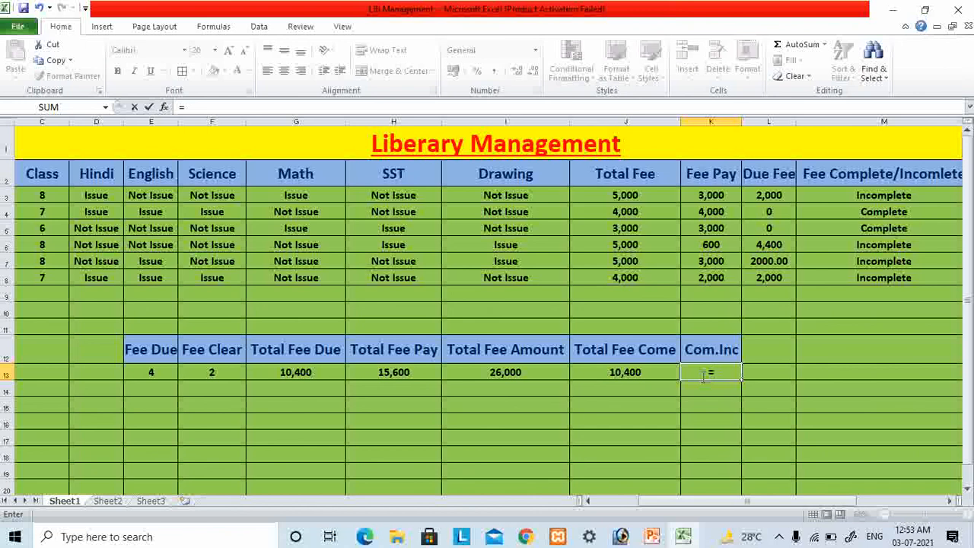
type("co")
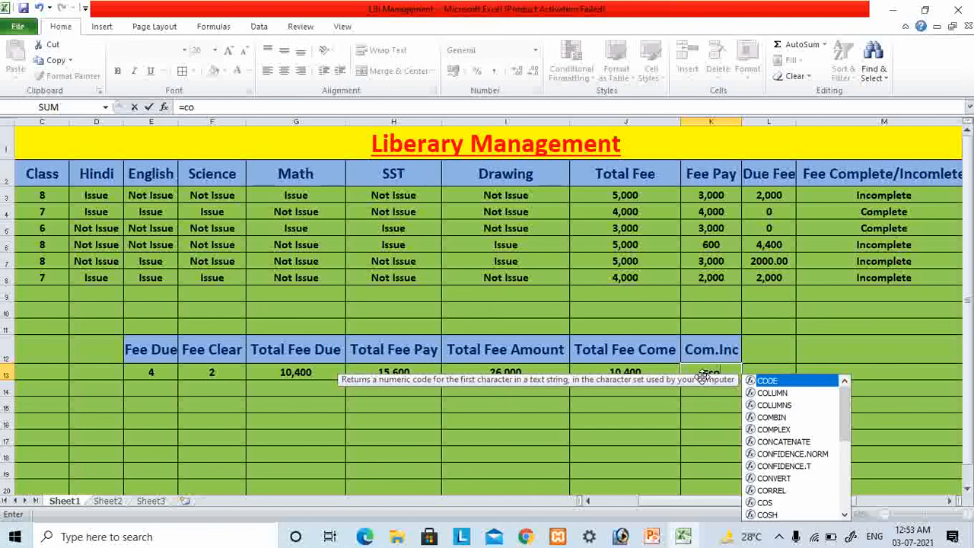
type("unt")
key("Down")
key("Down")
key("Down")
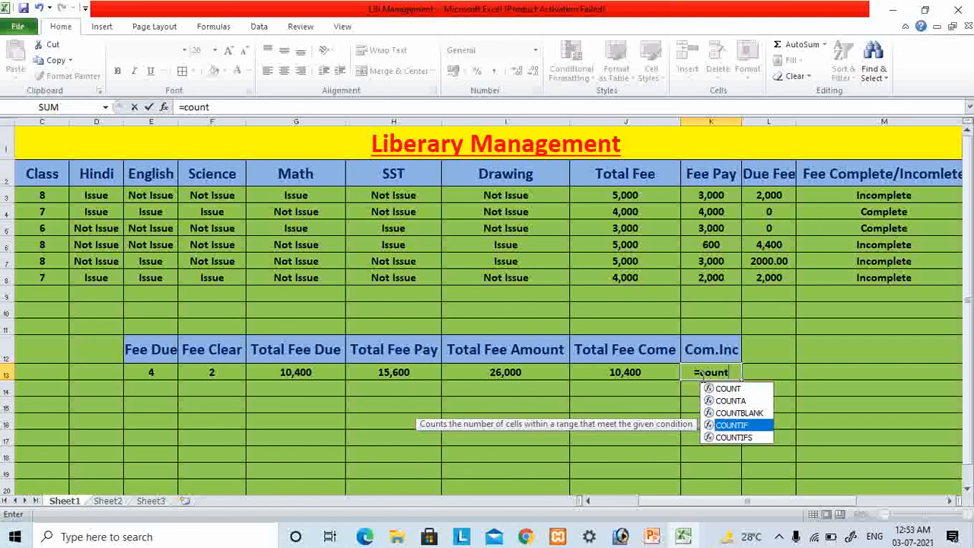
key("Tab")
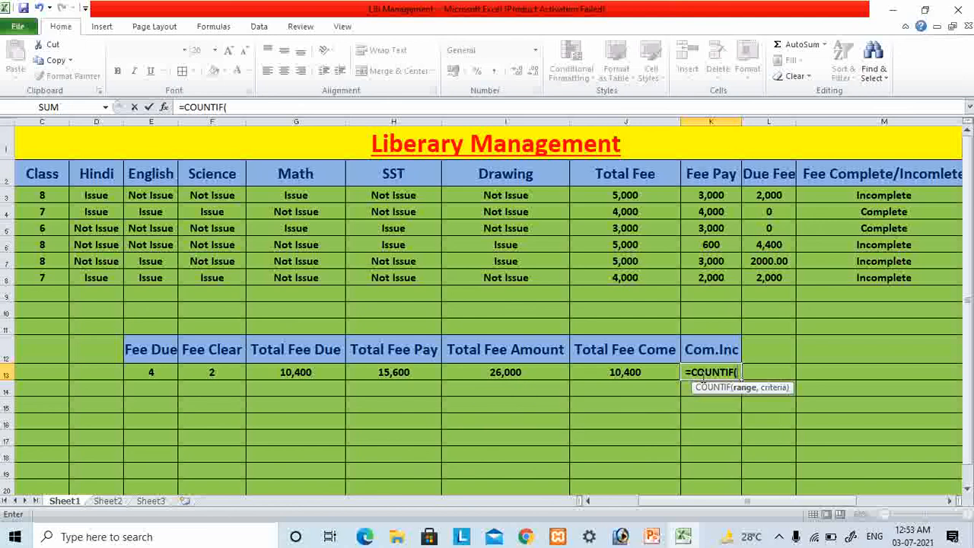
type("m3:m")
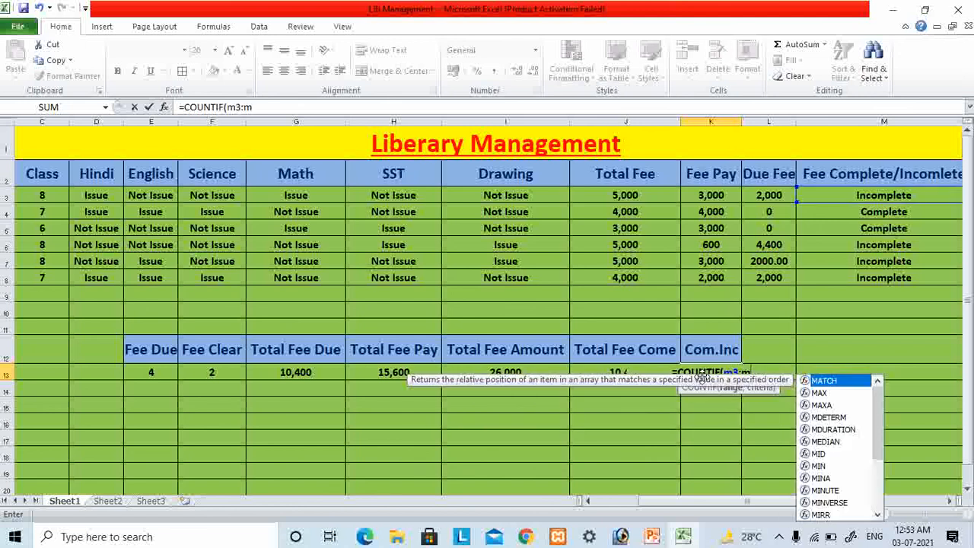
type("8,")
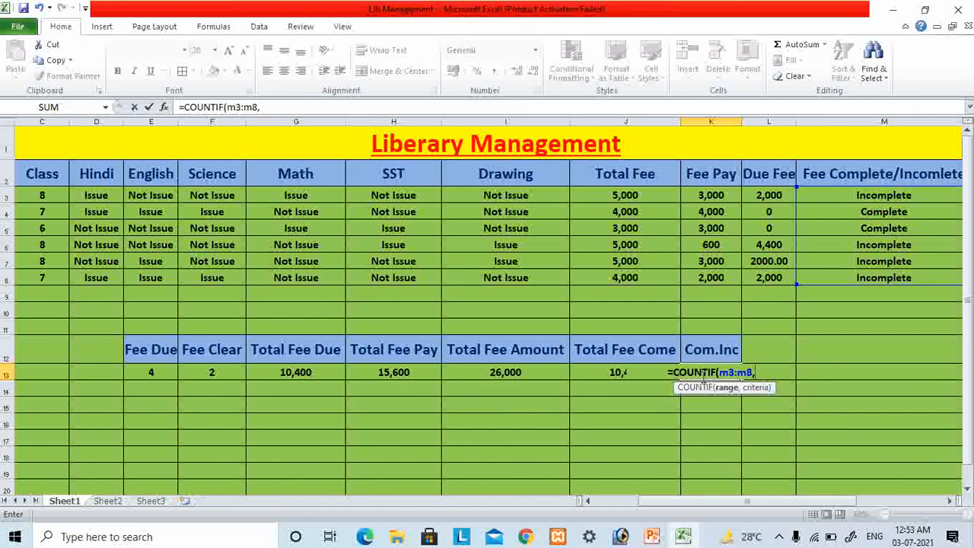
type("\"C")
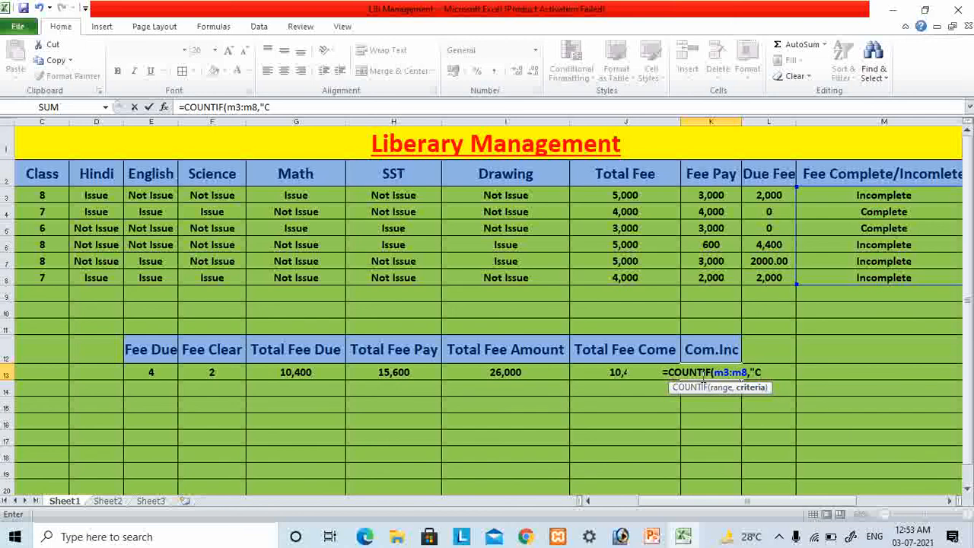
type("om")
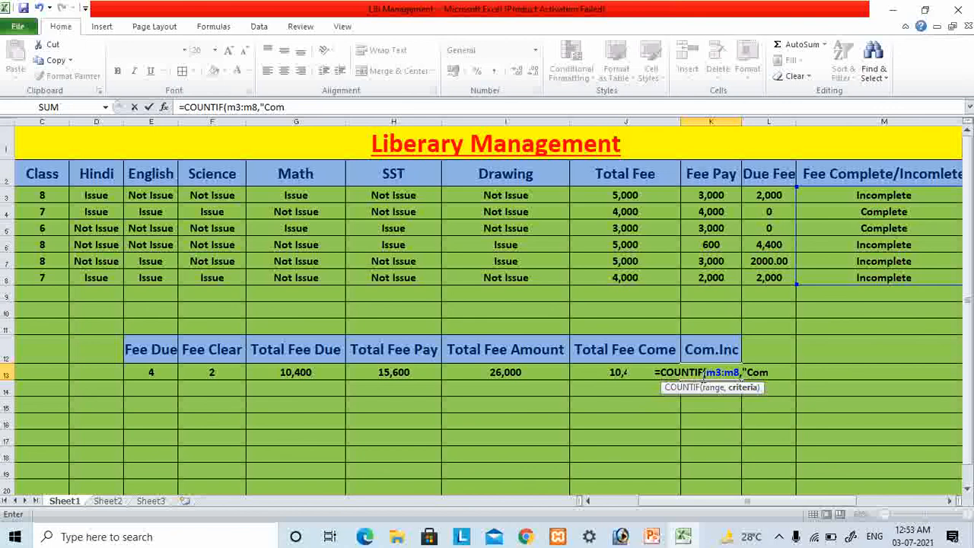
type("plte")
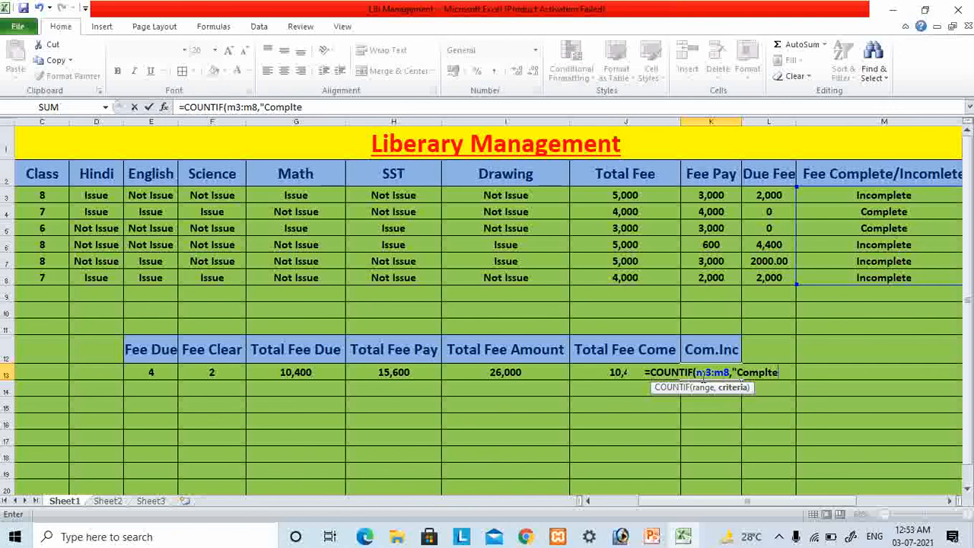
key("Return")
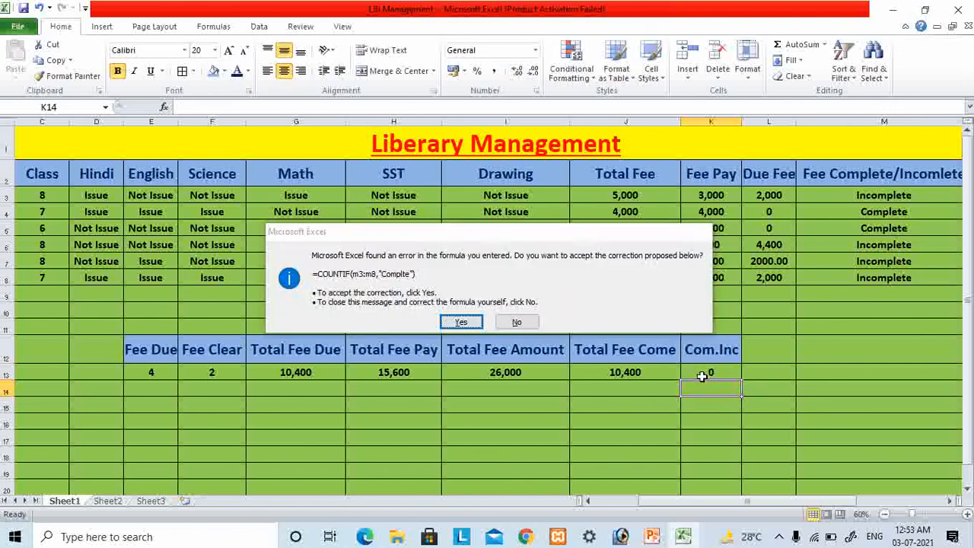
key("Return")
- Correct the COUNTIF criterion in cell K13 to "Complete"
left_click(702, 375)
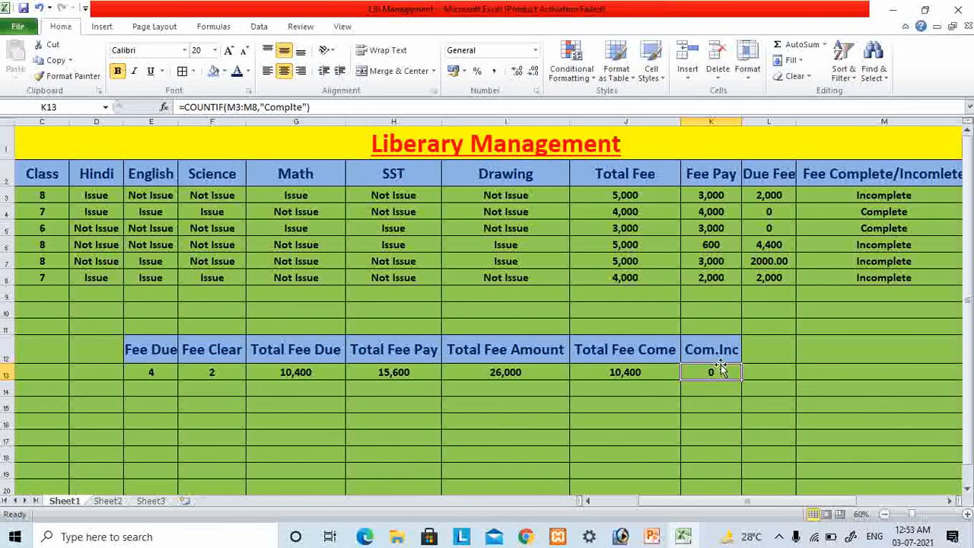
left_click(296, 104)
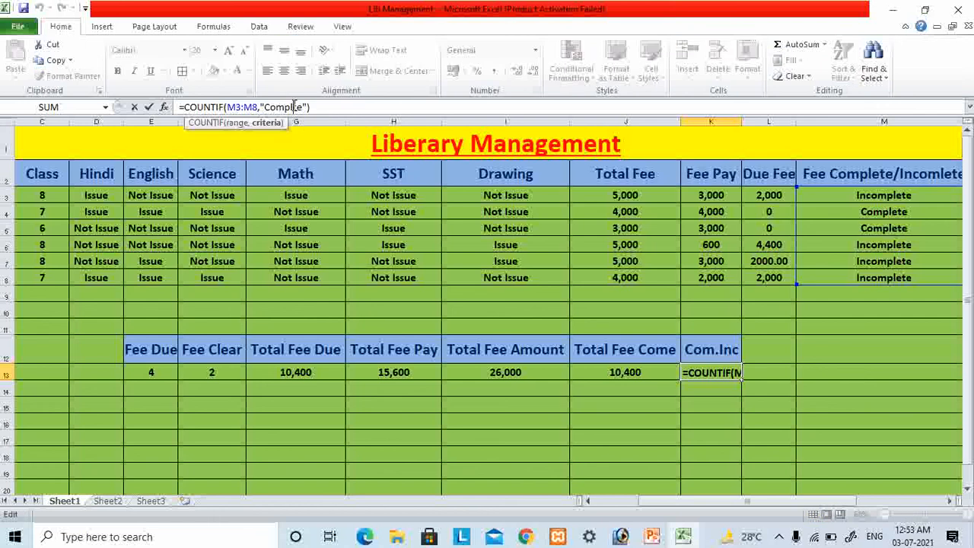
type("e")
key("Return")
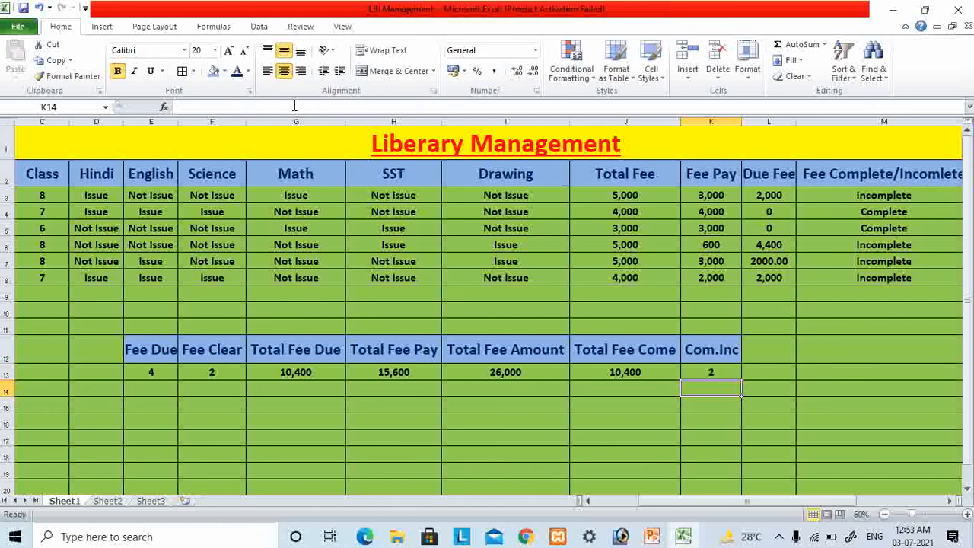
- Change the heading in cell K12 to "Complete" and widen column K to fit it
left_click(720, 342)
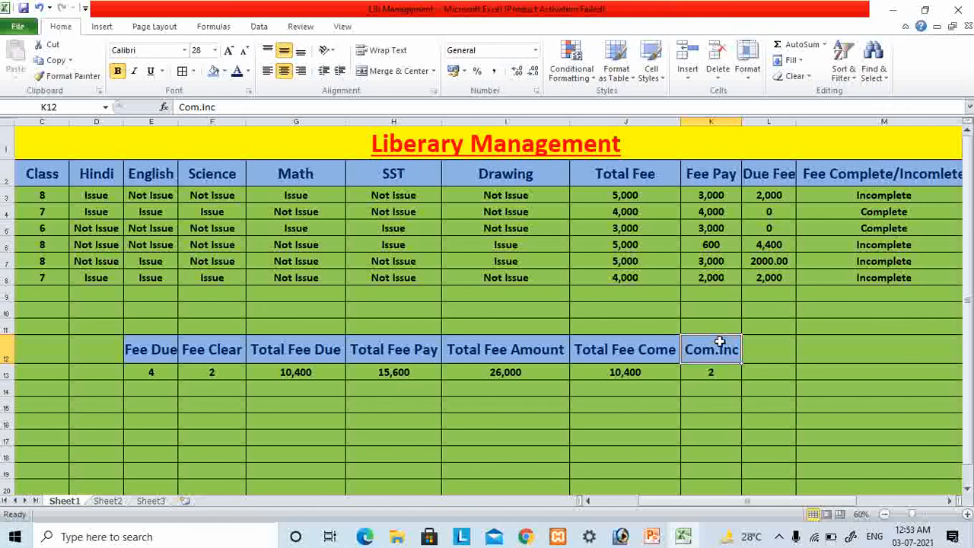
type("Complete")
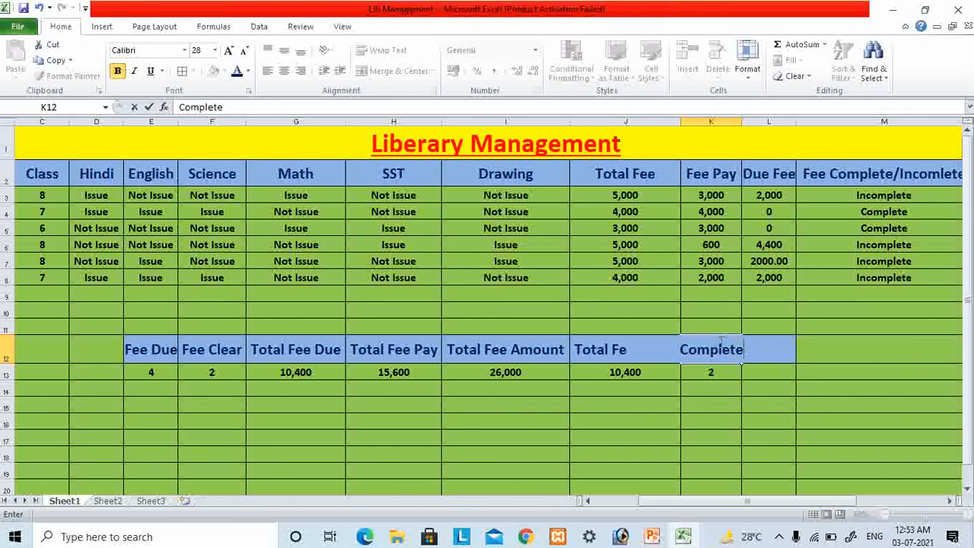
key("Return")
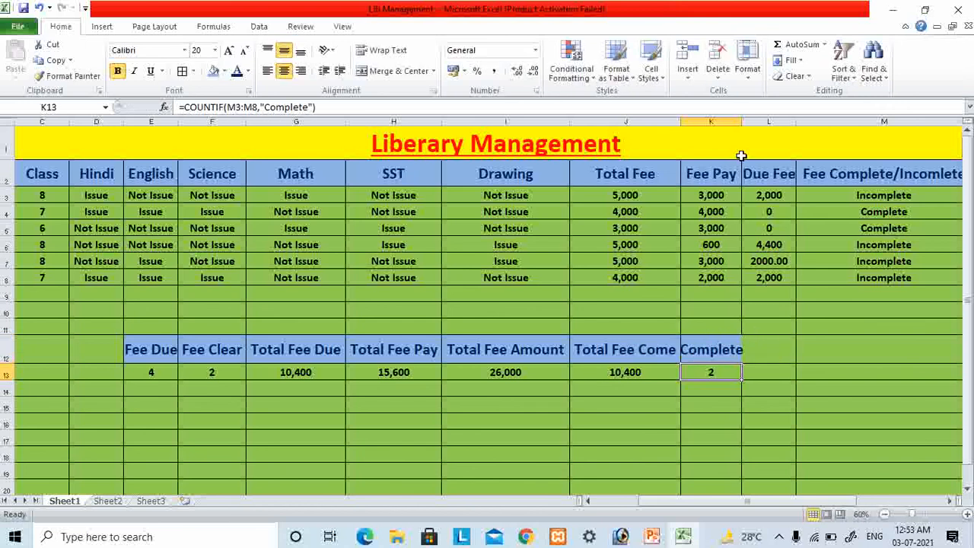
double_click(742, 122)
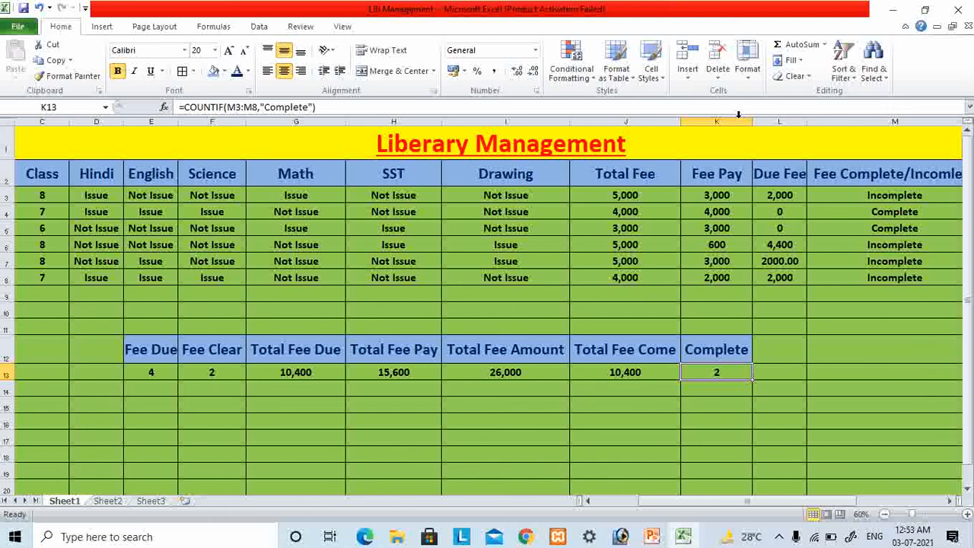
- Add the heading "Incomplete" in cell L12, beside the Complete heading
left_click(783, 345)
type("Inco")
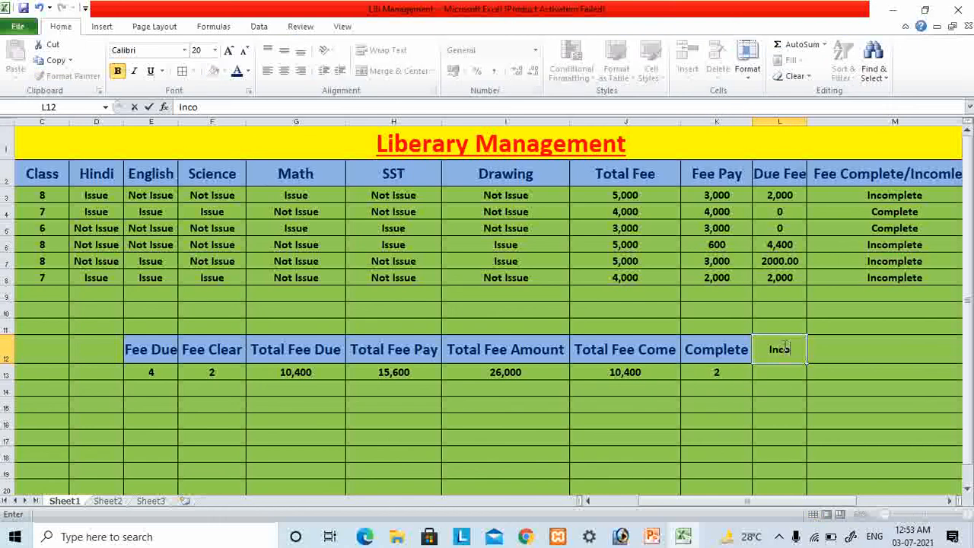
type("mplete")
key("Return")
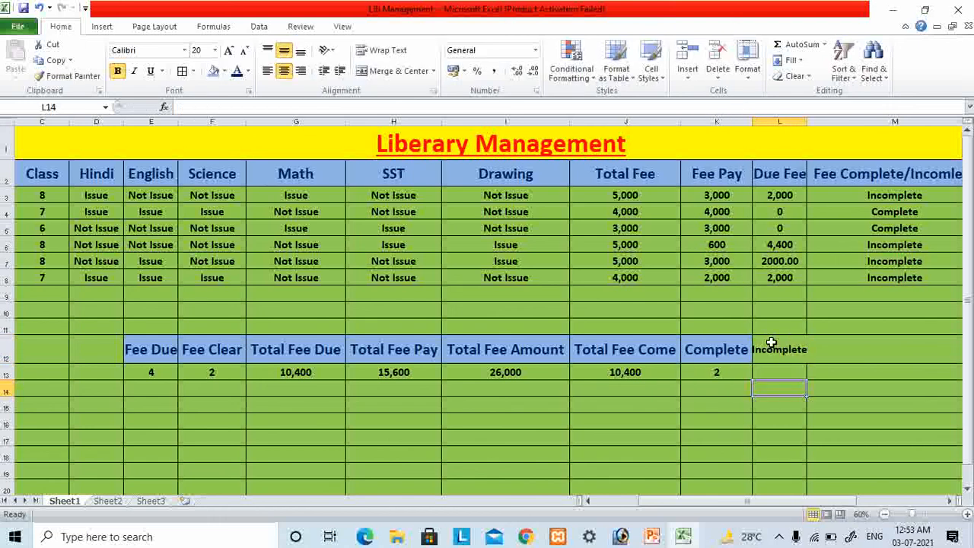
- Copy the formatting of the Complete heading onto cell L12 and widen column L to fit the Incomplete heading
left_click(720, 347)
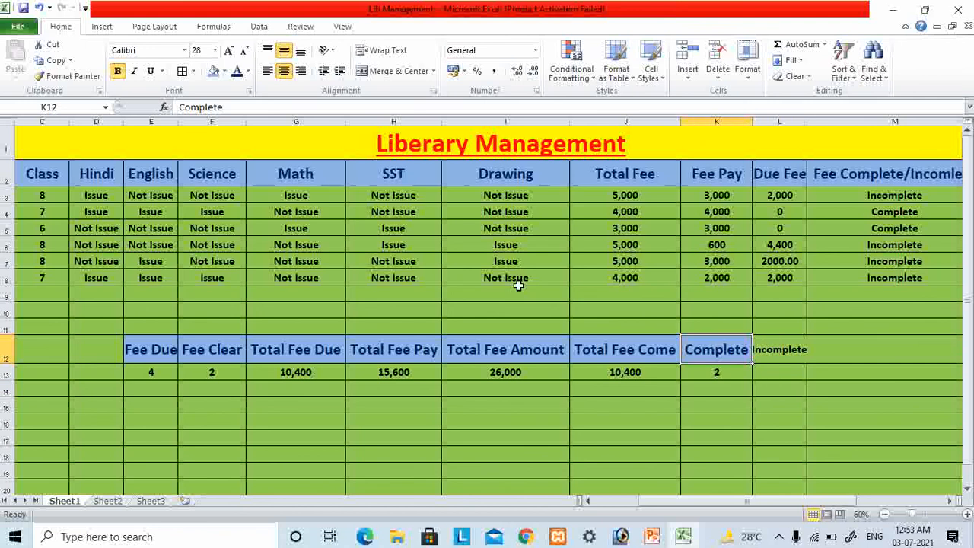
left_click(68, 76)
left_click(792, 356)
left_click(798, 391)
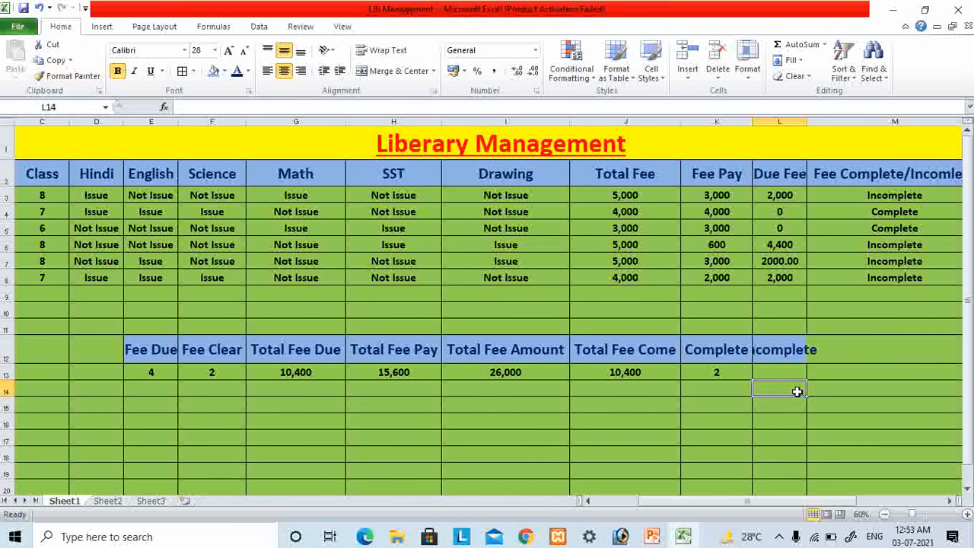
left_click(794, 345)
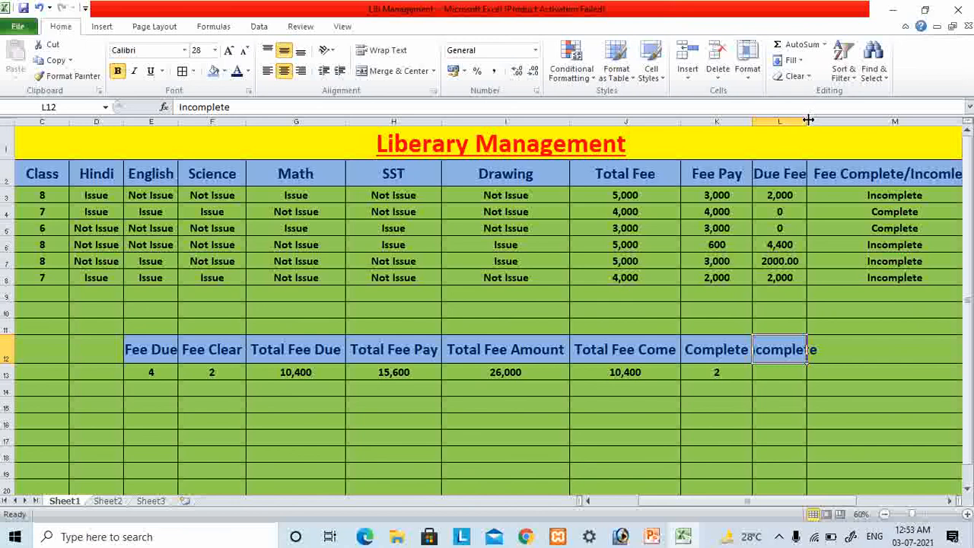
left_click_drag(809, 121, 836, 121)
- Copy the COUNTIF formula from cell K13 into cell L13 under the Incomplete heading
left_click(776, 371)
left_click(719, 372)
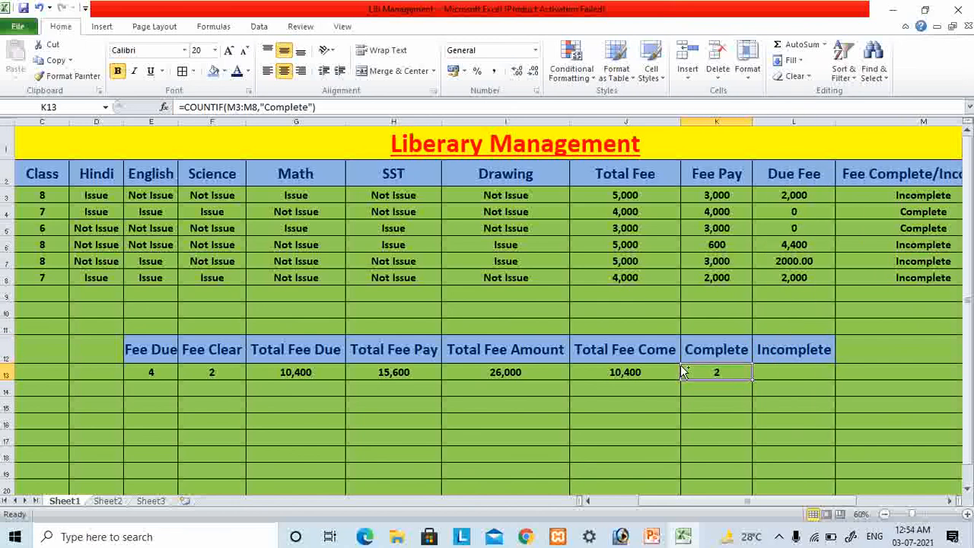
key("ctrl+c")
key("Right")
key("ctrl+v")
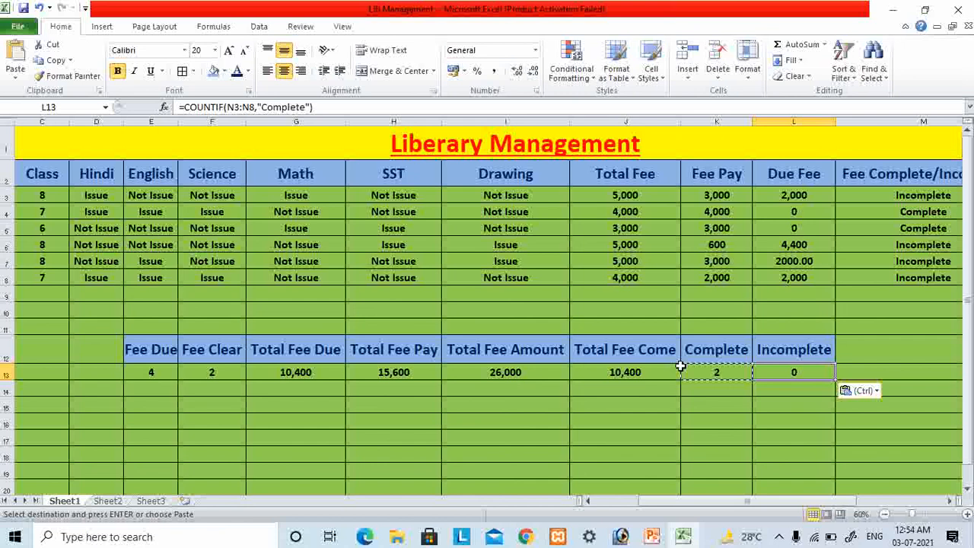
key("Escape")
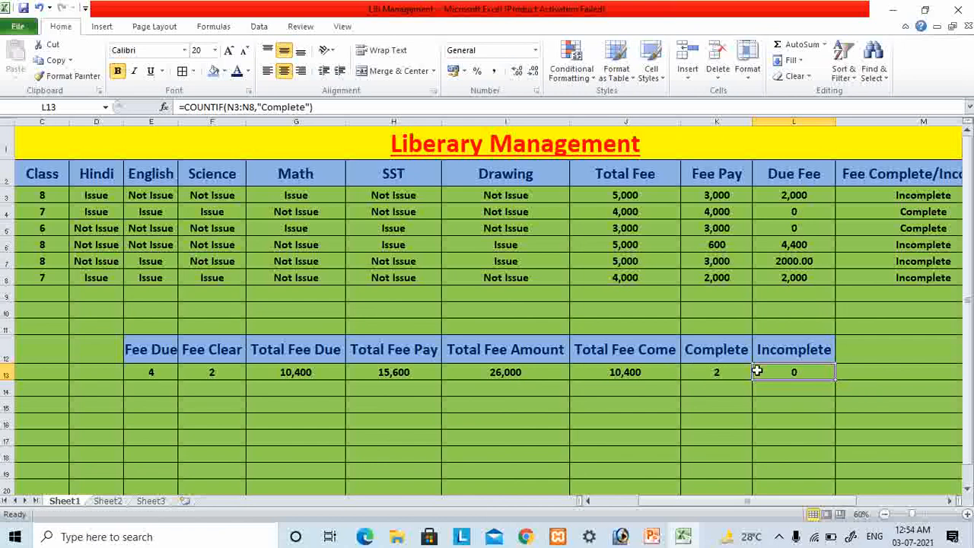
- Change the COUNTIF criterion in cell L13 to "InComplete"
left_click(263, 107)
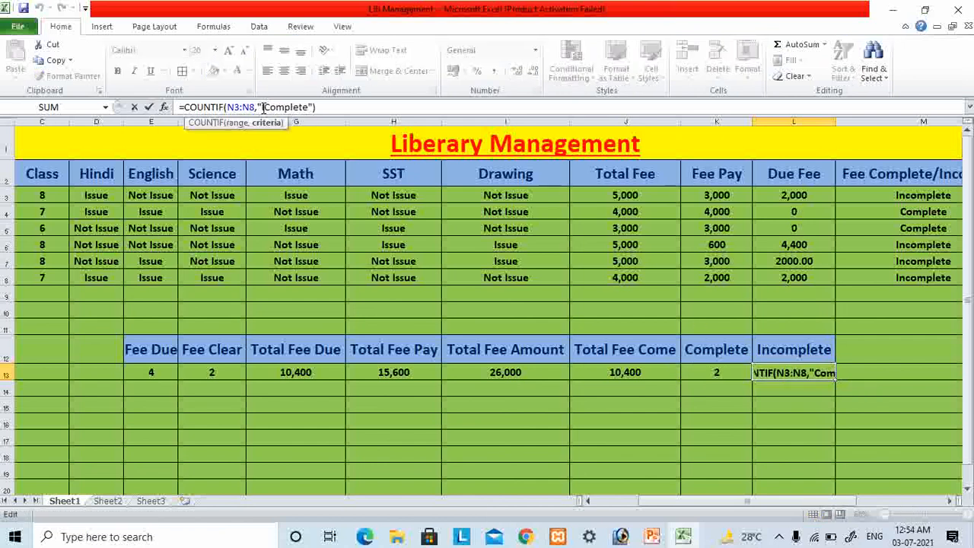
type("In")
key("Return")
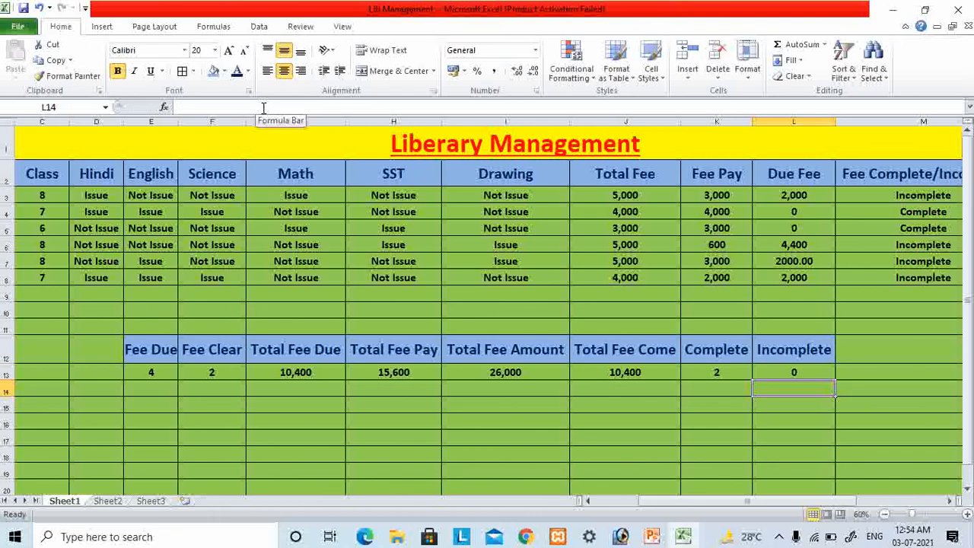
- Make the "c" of the COUNTIF criterion in cell L13 lowercase so it reads "Incomplete"
left_click(788, 367)
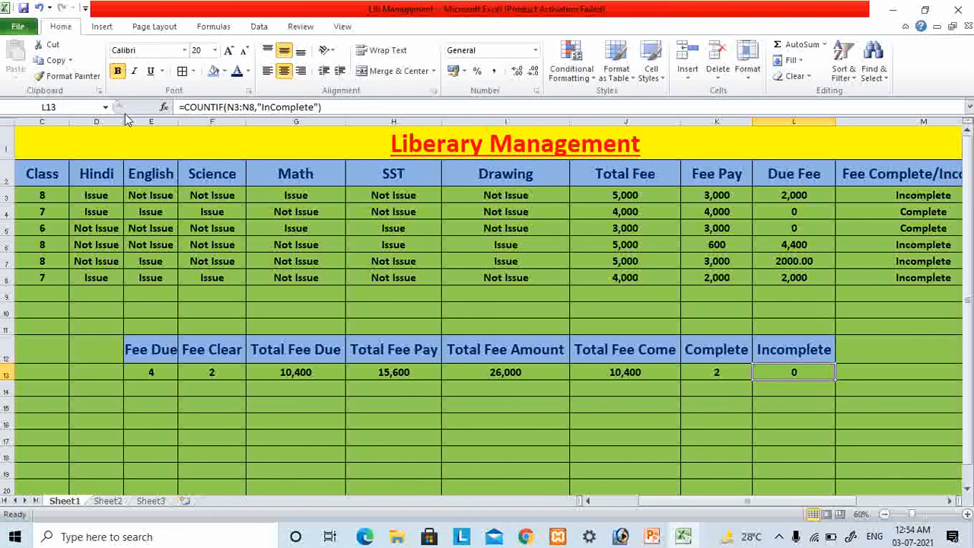
left_click(280, 107)
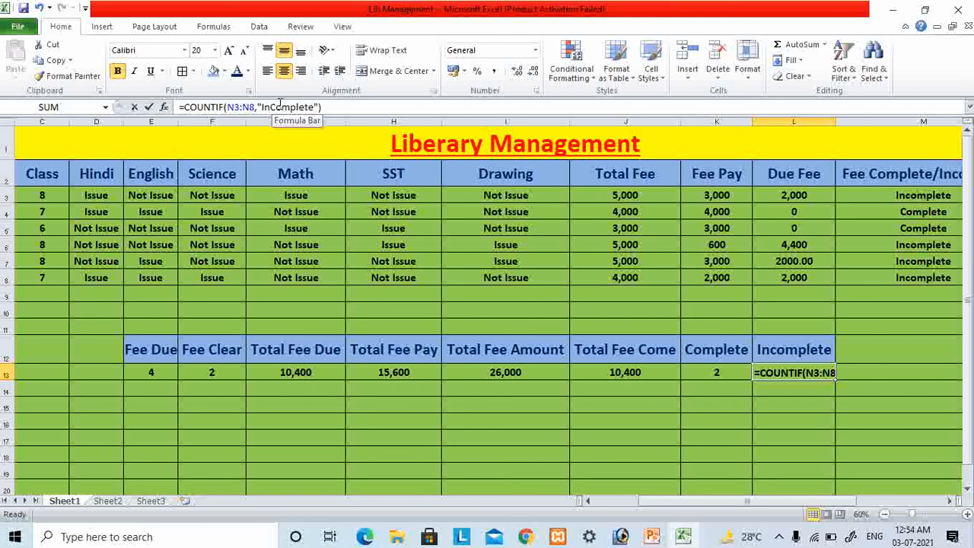
type("c")
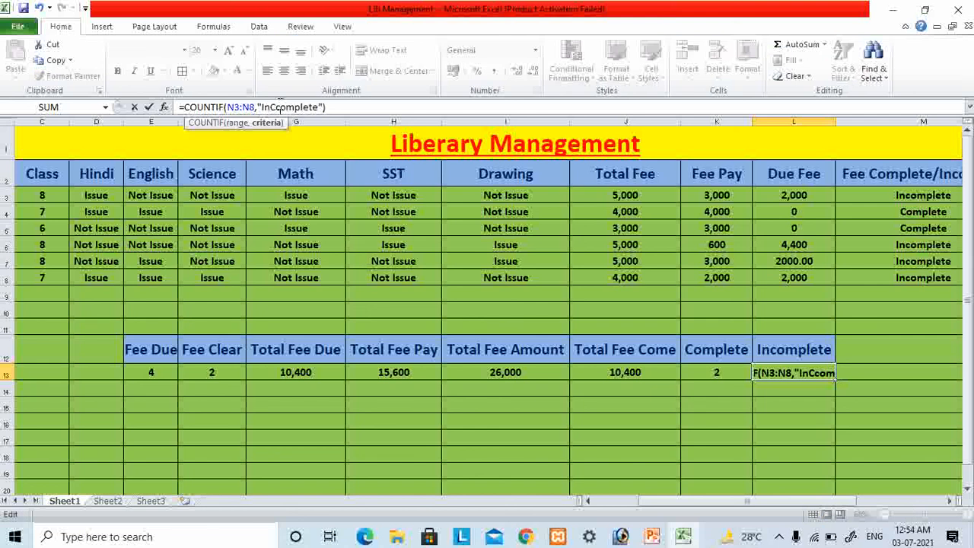
key("BackSpace")
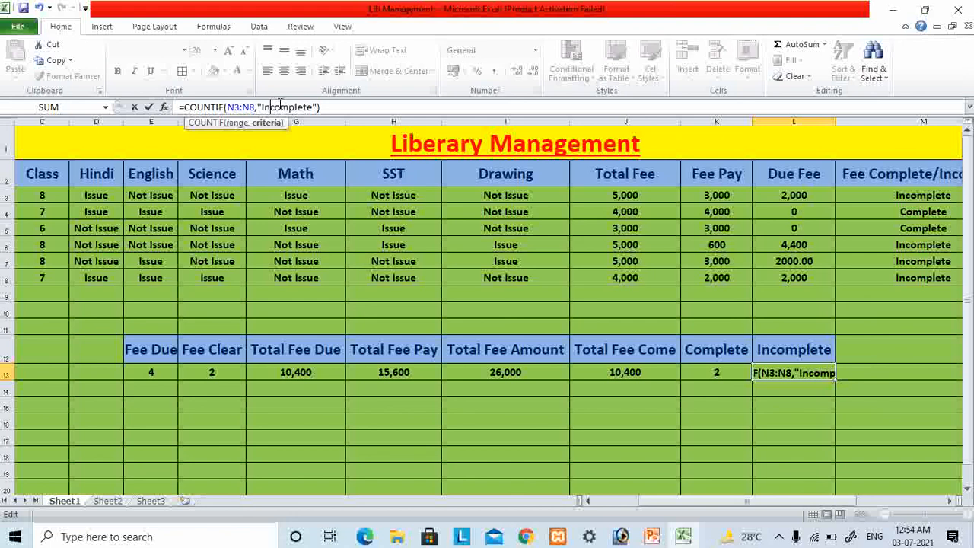
key("Return")
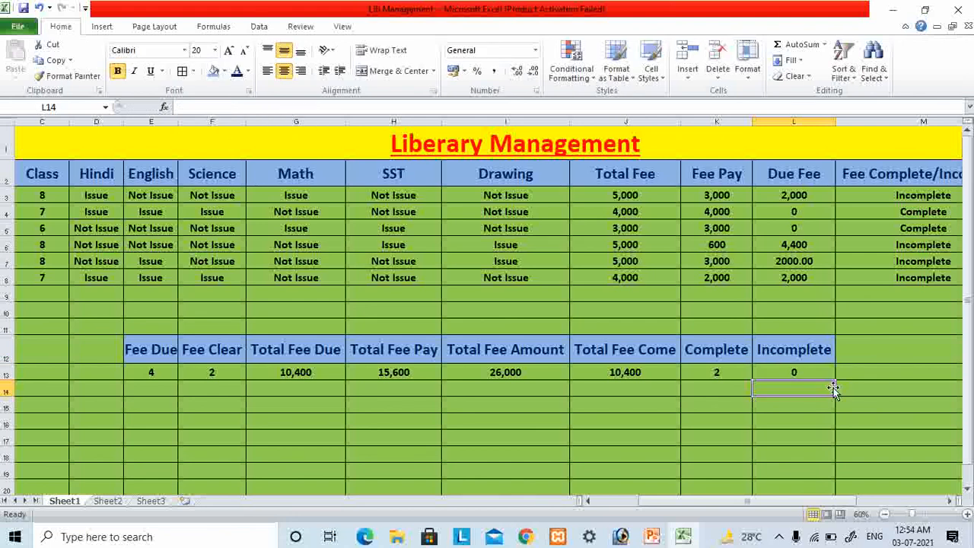
- Change the COUNTIF range in cell L13 to M3:M8, keeping the "Incomplete" criterion
left_click(796, 368)
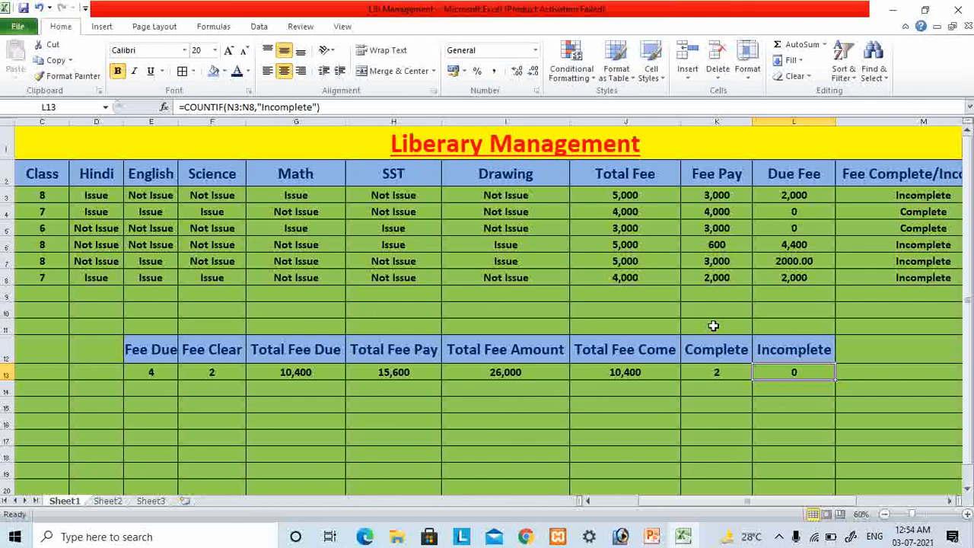
left_click(236, 107)
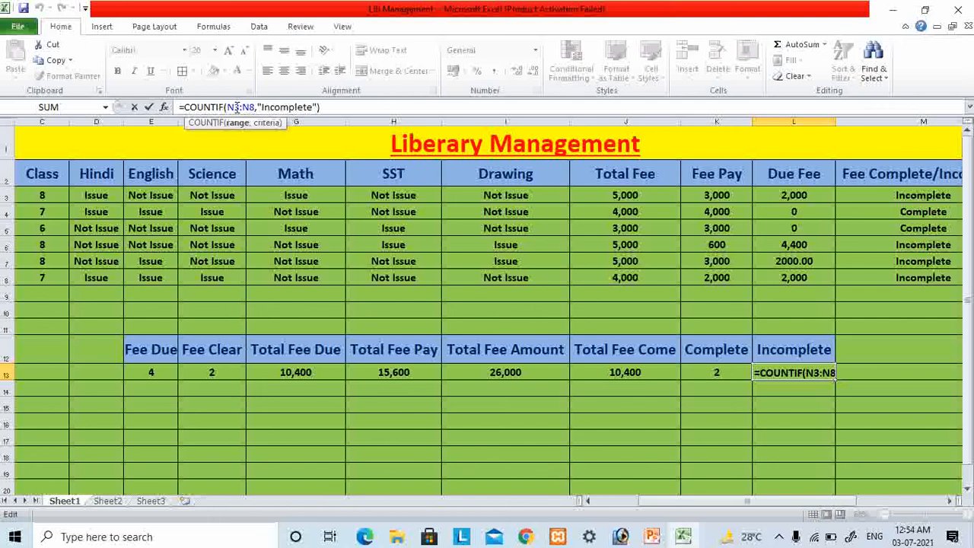
key("BackSpace")
type("m")
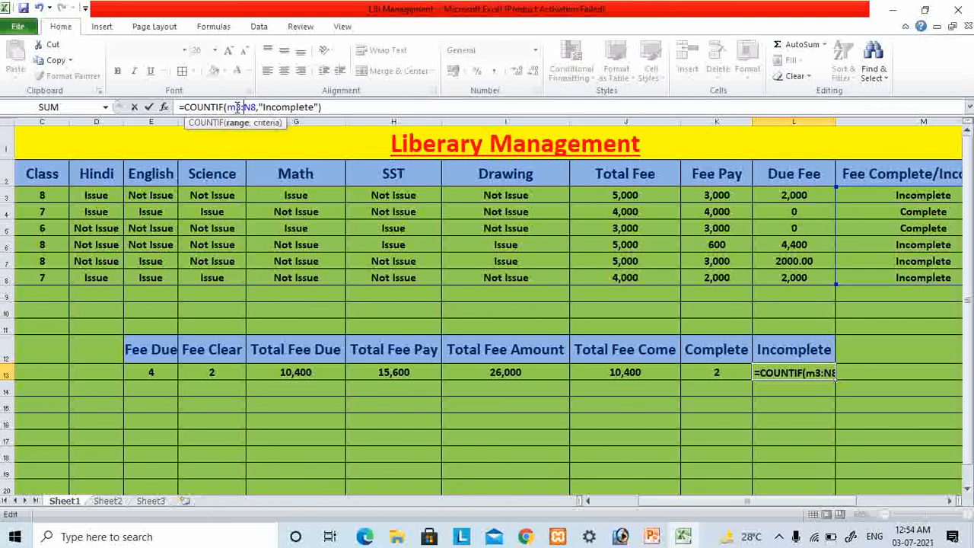
key("Delete")
type("m")
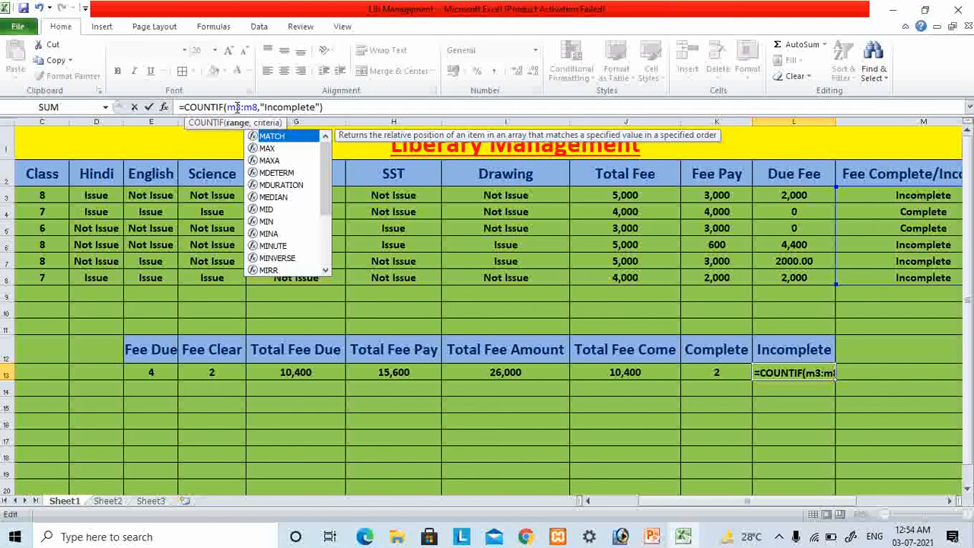
key("Return")
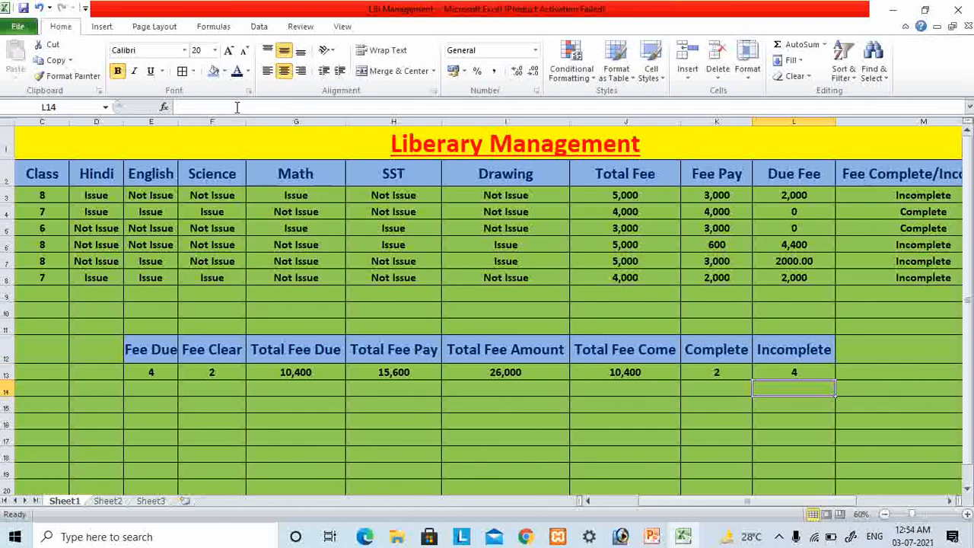
left_click(828, 374)
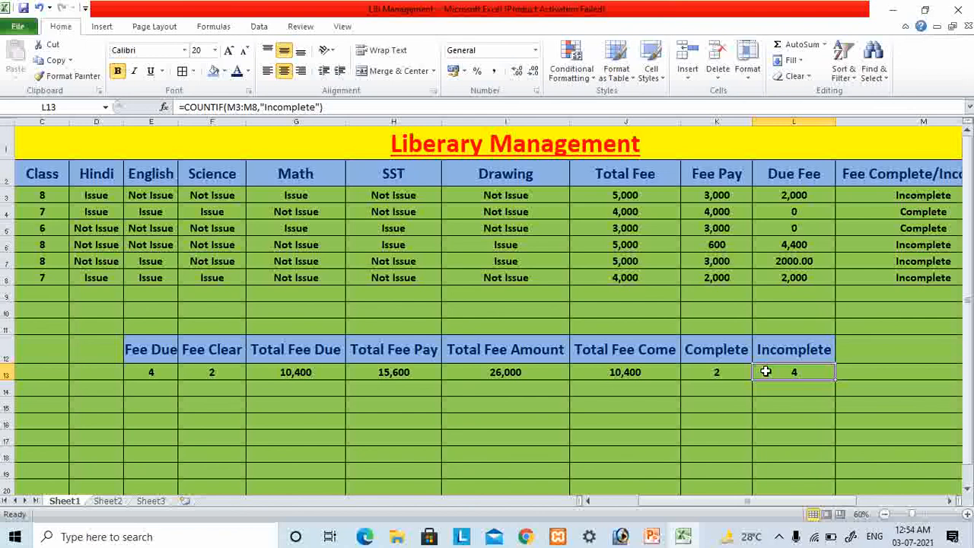
left_click(718, 376)
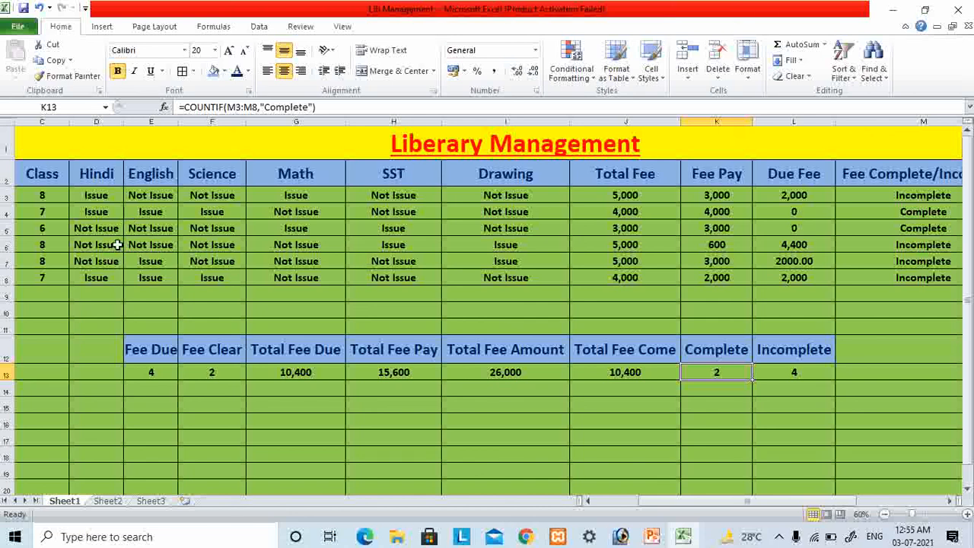
- Copy the student names from B3:B8 into the cells starting at B11
left_click_drag(662, 500, 648, 500)
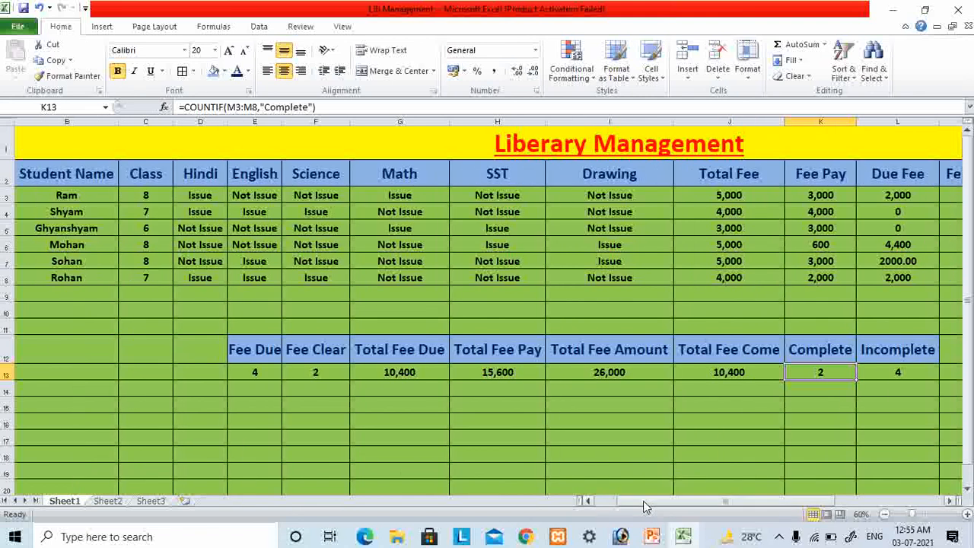
left_click(65, 196)
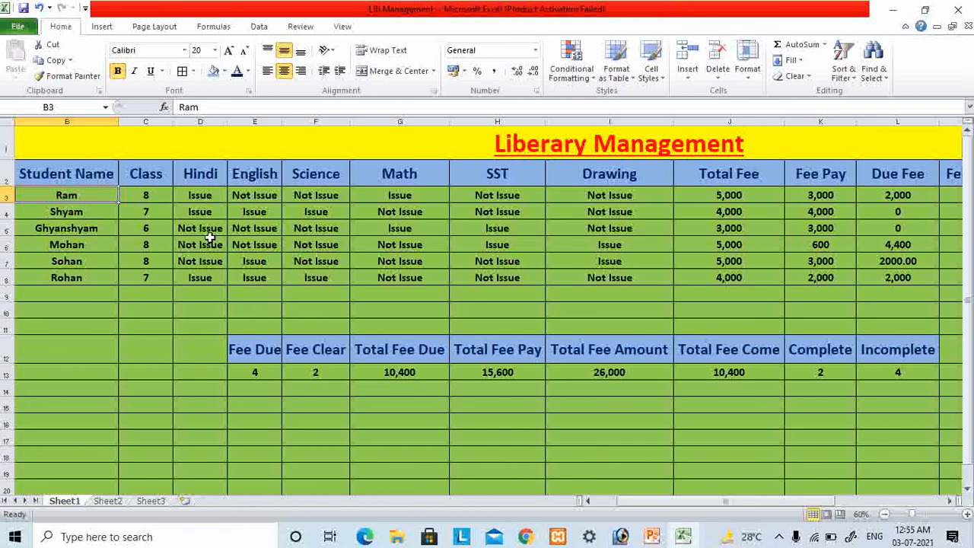
left_click(36, 327)
left_click_drag(44, 196, 56, 276)
key("ctrl+c")
left_click(46, 330)
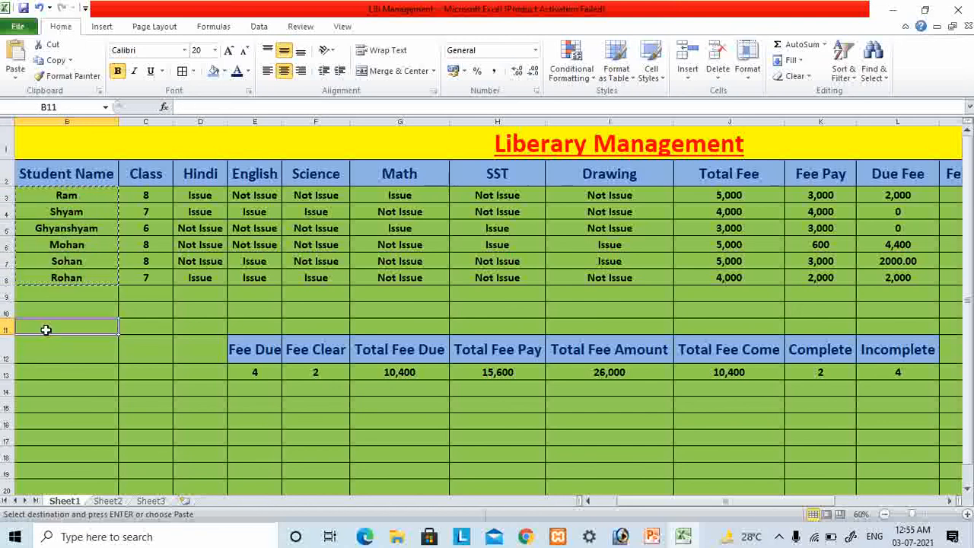
key("ctrl+v")
left_click(149, 333)
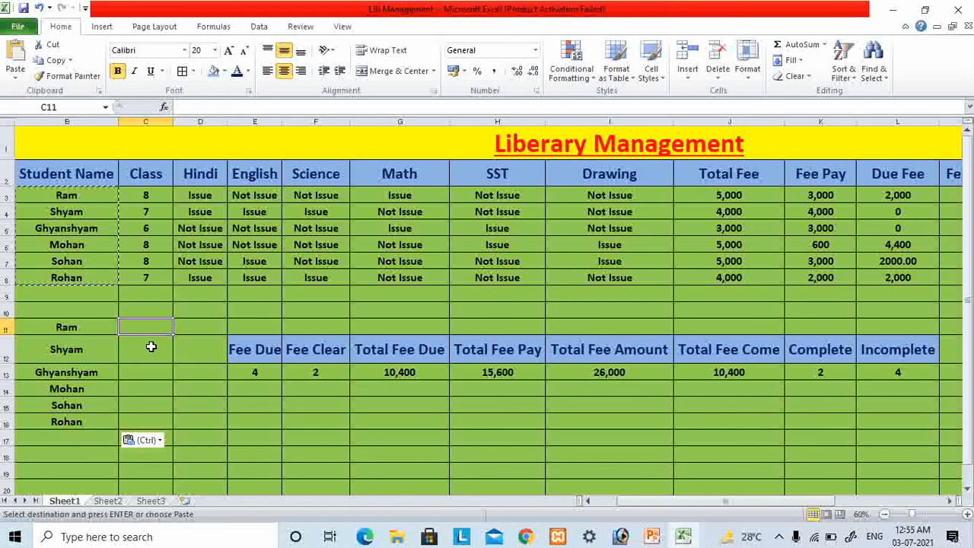
key("Escape")
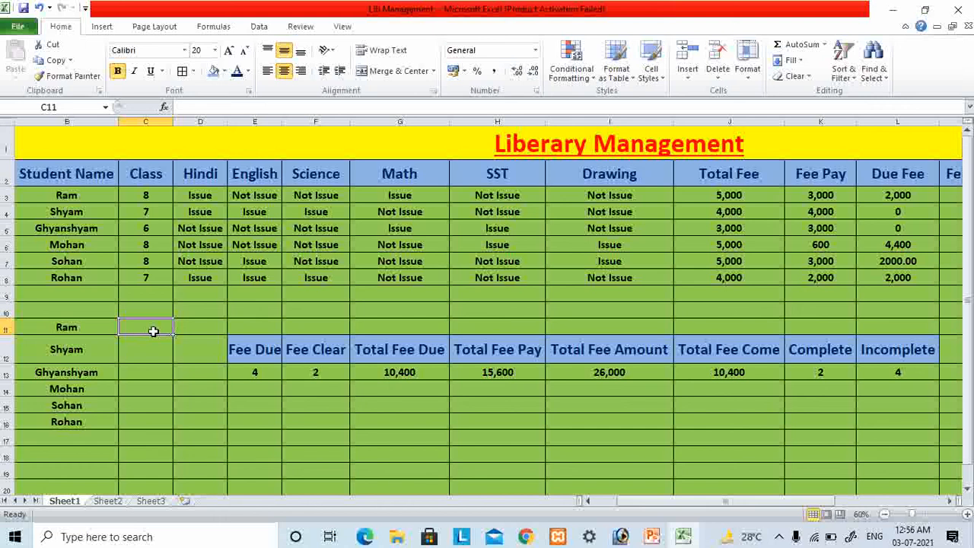
- Copy the class values from C3:C8 into the cells starting at C11, beside the copied student names
type("8")
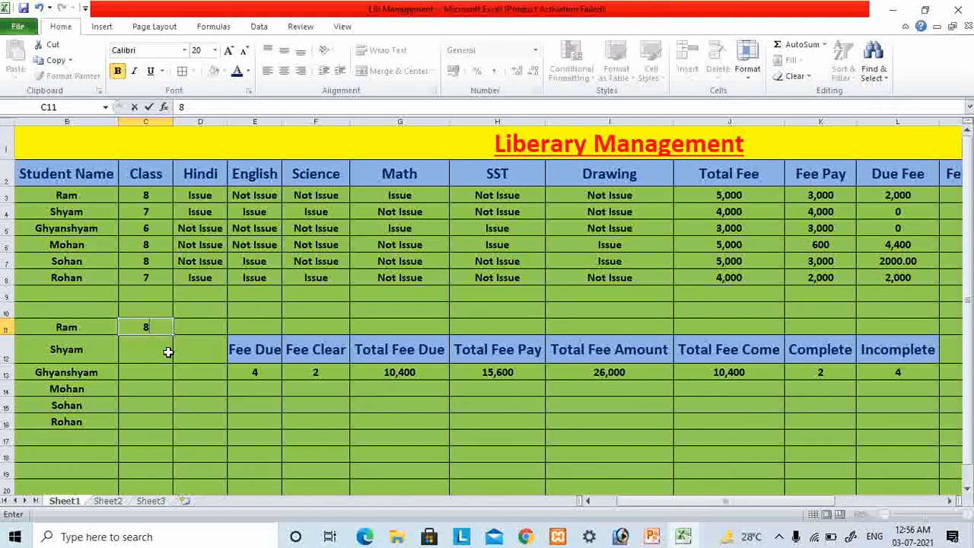
key("Escape")
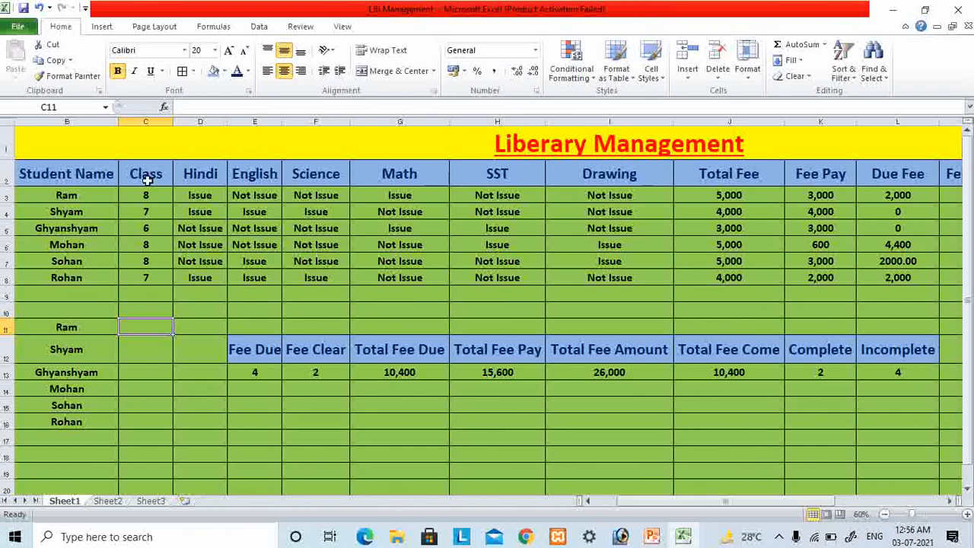
left_click_drag(145, 195, 142, 279)
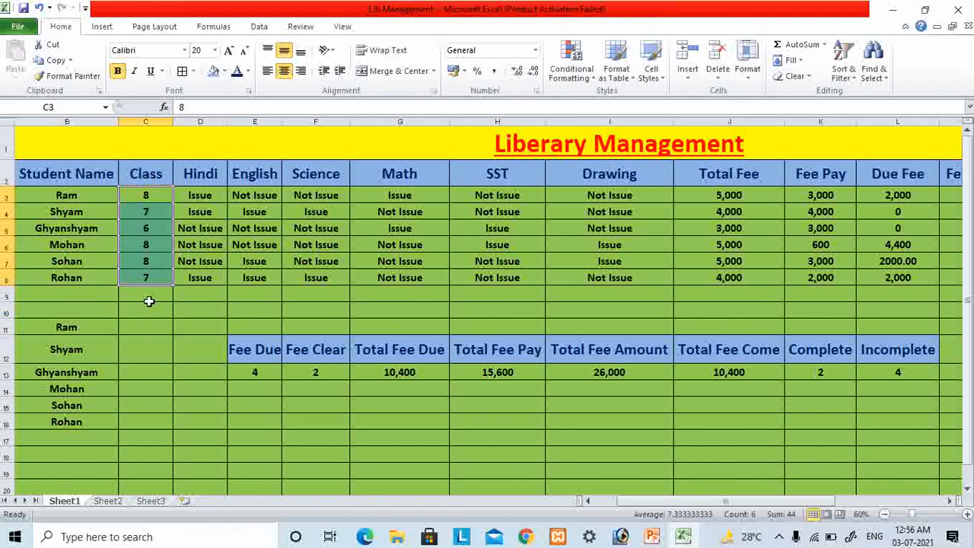
key("ctrl+c")
left_click(148, 326)
key("ctrl+v")
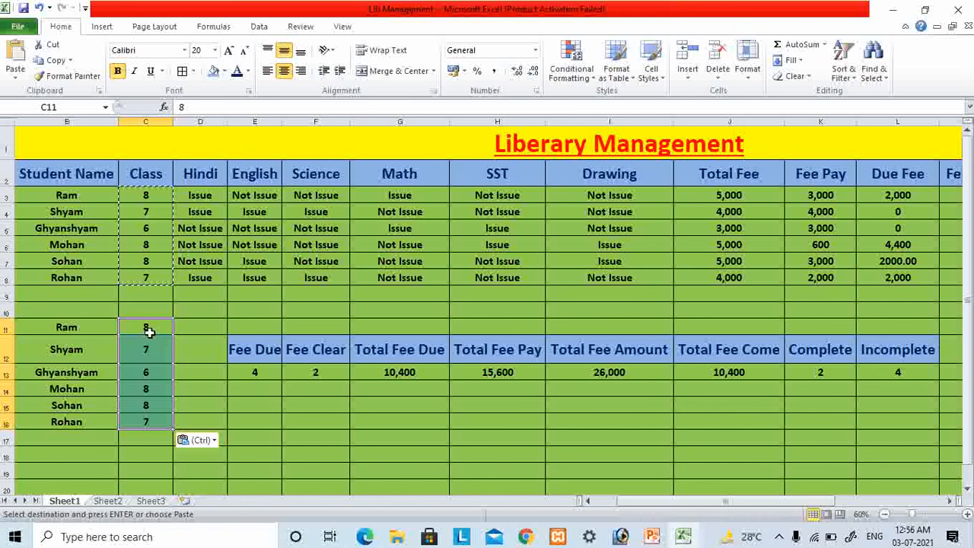
left_click(177, 351)
key("Escape")
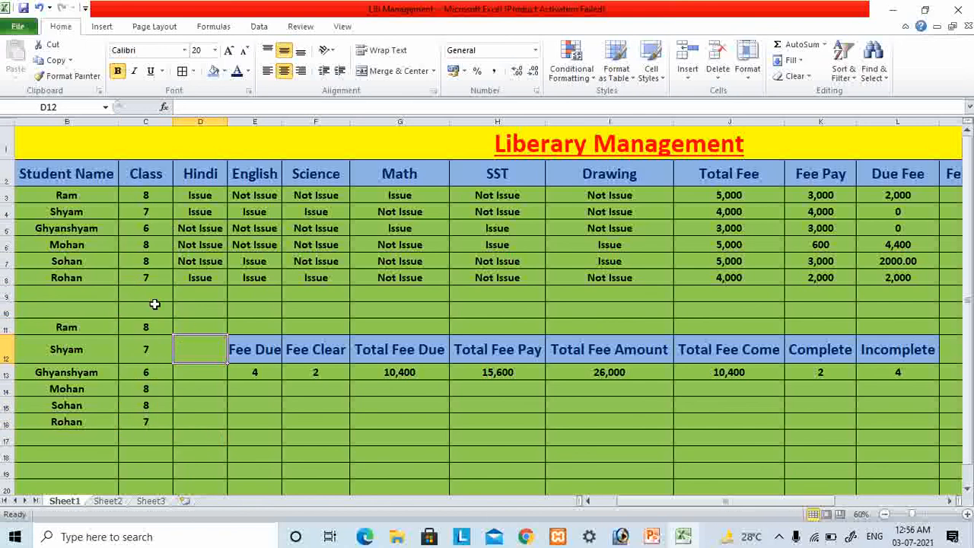
left_click(189, 328)
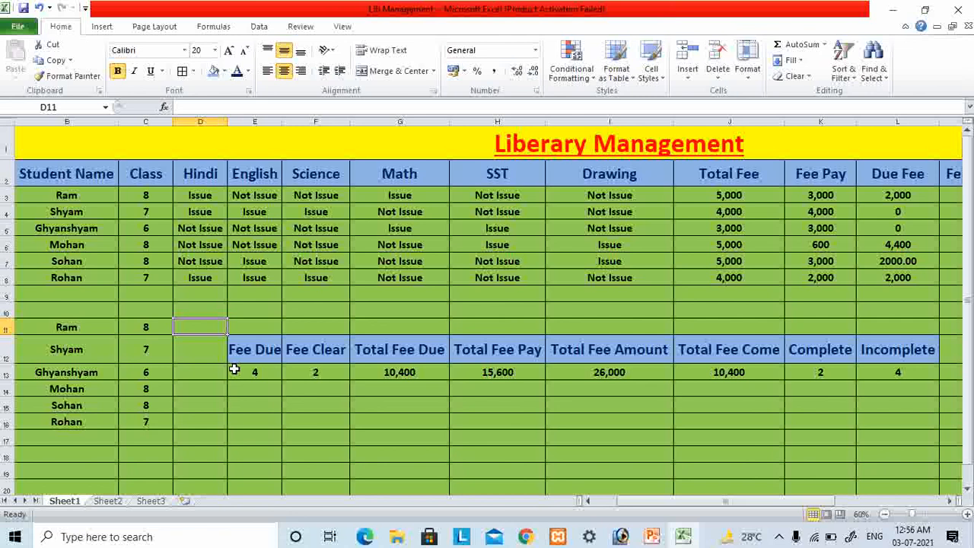
type("=")
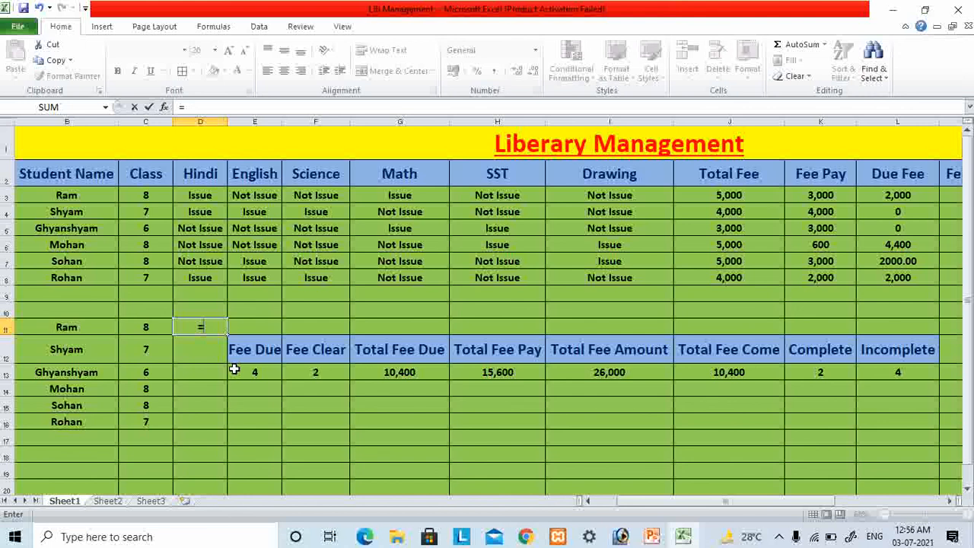
type("cou")
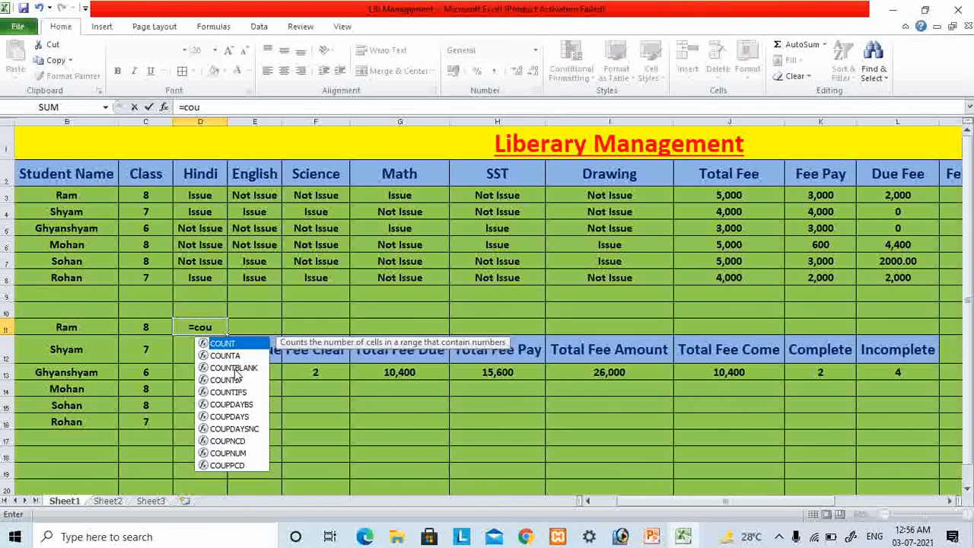
key("BackSpace")
key("BackSpace")
key("Escape")
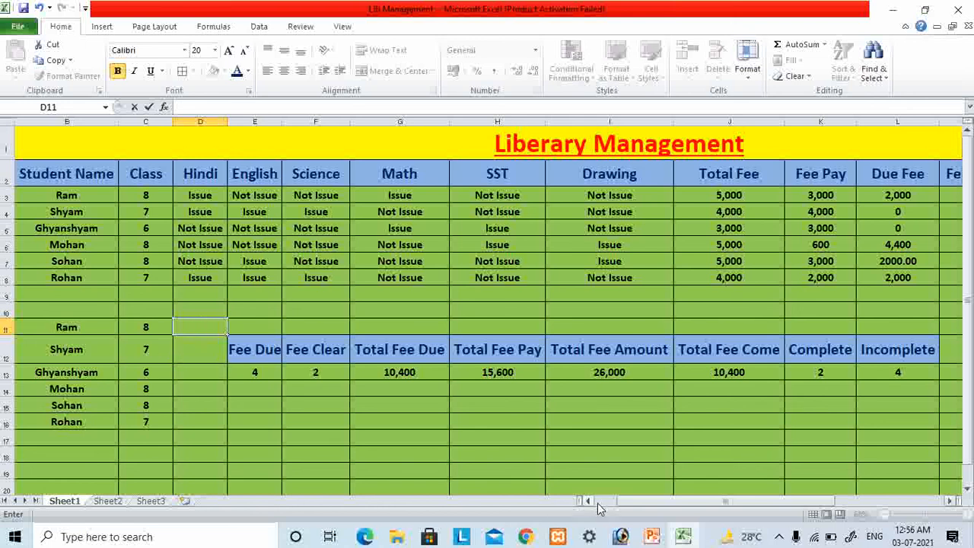
- Insert a new sheet column before the Hindi column
left_click_drag(631, 501, 610, 501)
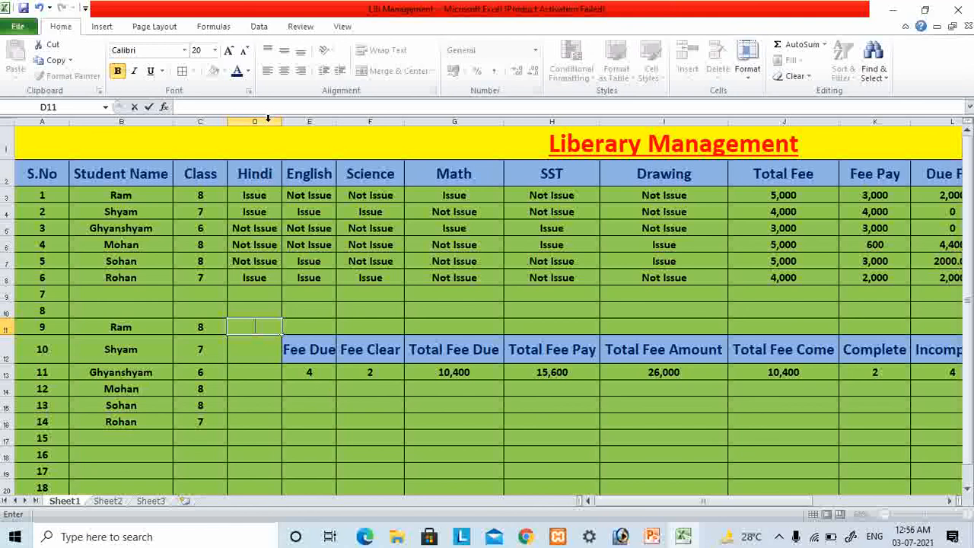
left_click(309, 349)
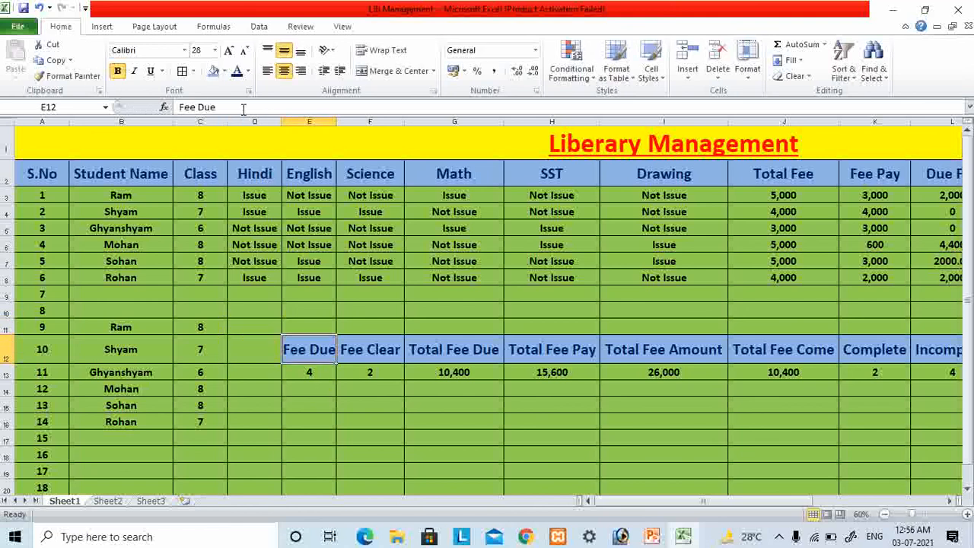
left_click(254, 122)
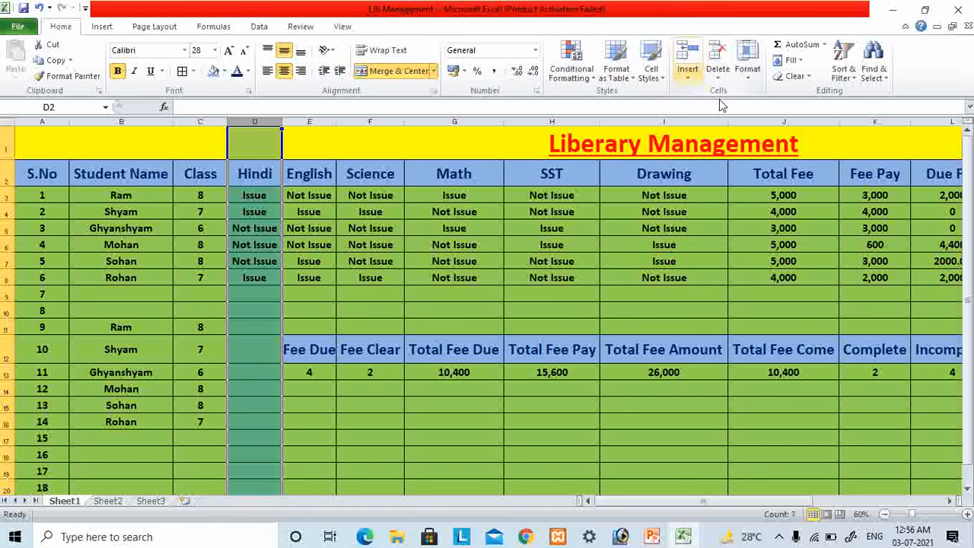
left_click(687, 72)
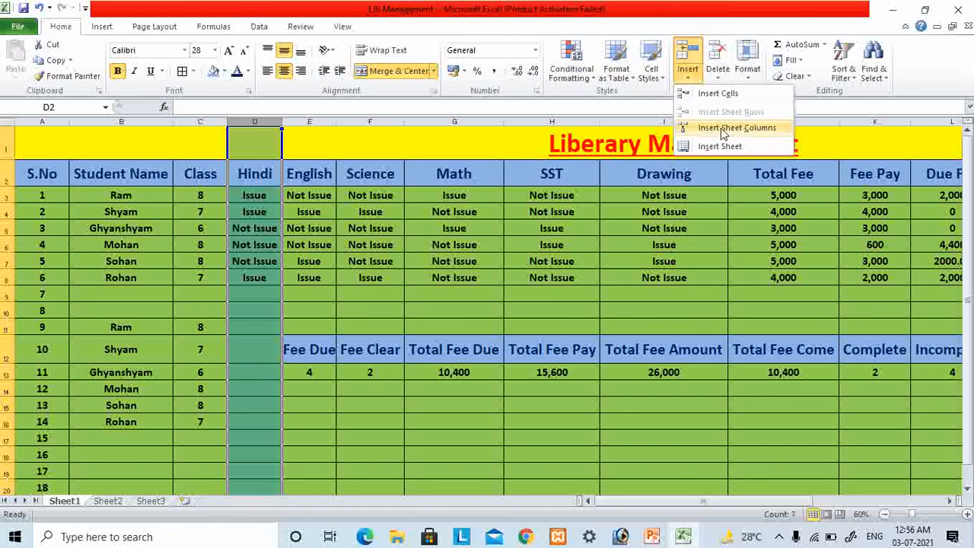
left_click(723, 128)
- Enter "Issue" in cell D11 and "Not Issue" in cell E11
left_click(254, 372)
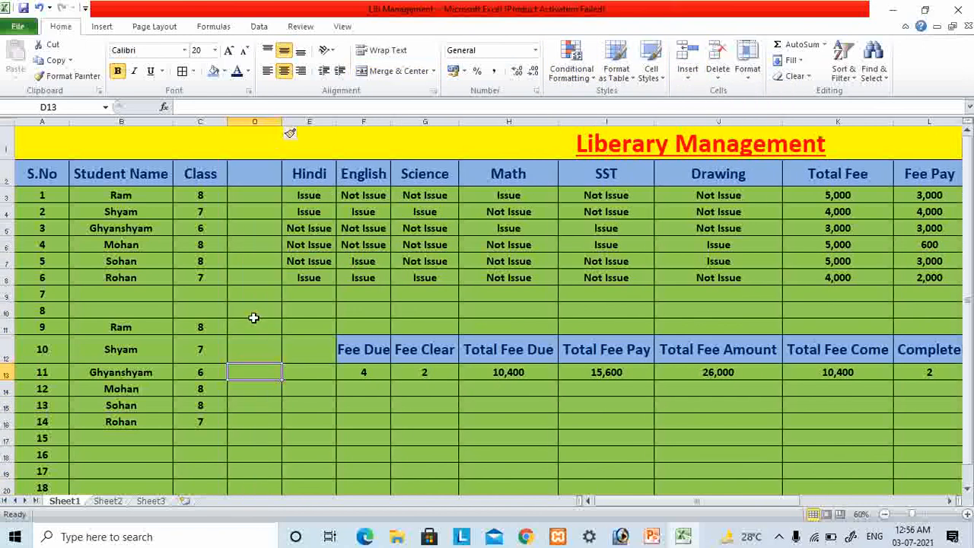
left_click(250, 331)
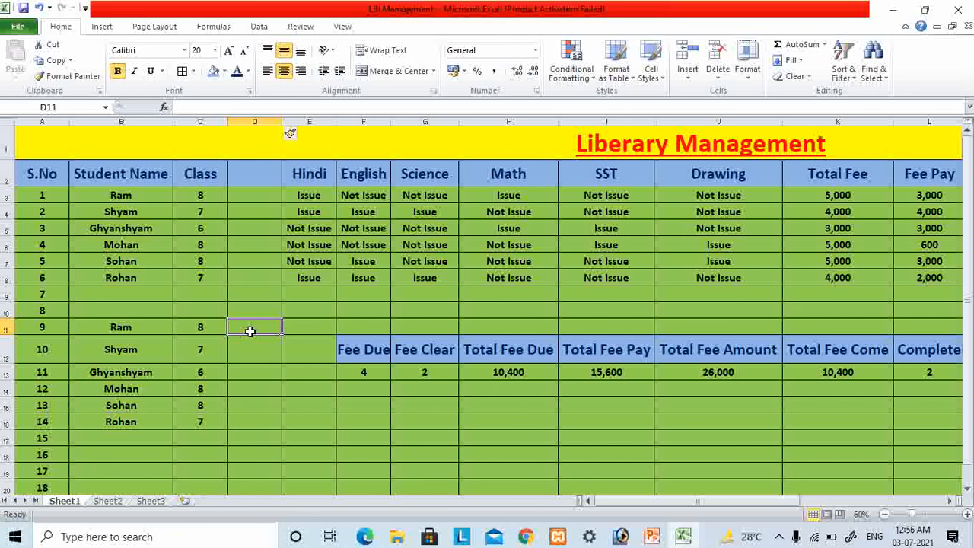
type("Issue")
key("Tab")
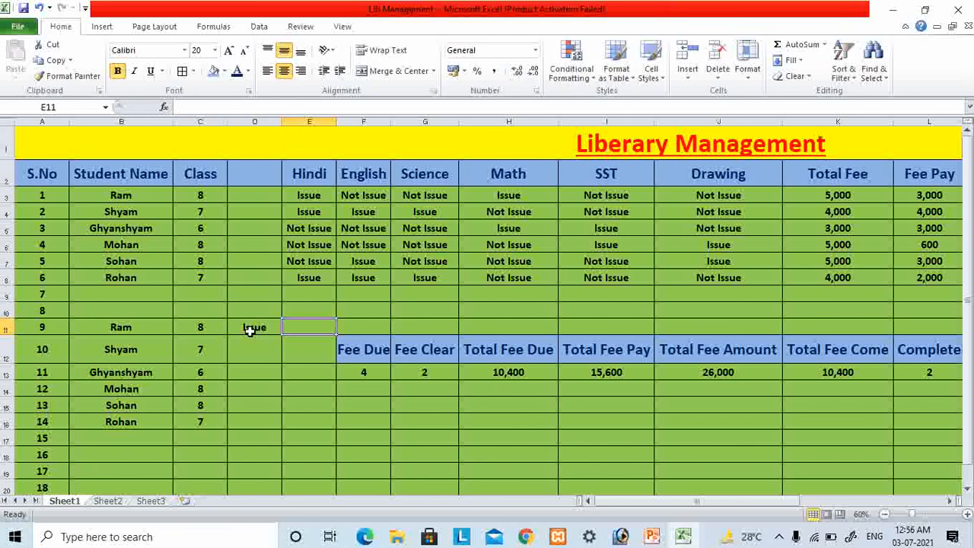
type("Not")
key("Return")
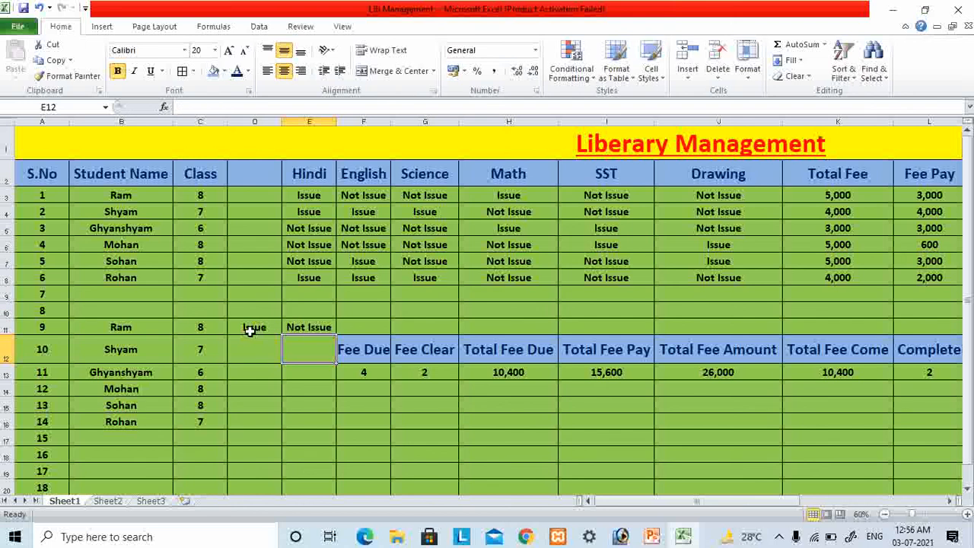
- Enter the formula =COUNTIF(C3:J3,"issue") in cell D12 to count the first student's issued books
key("Left")
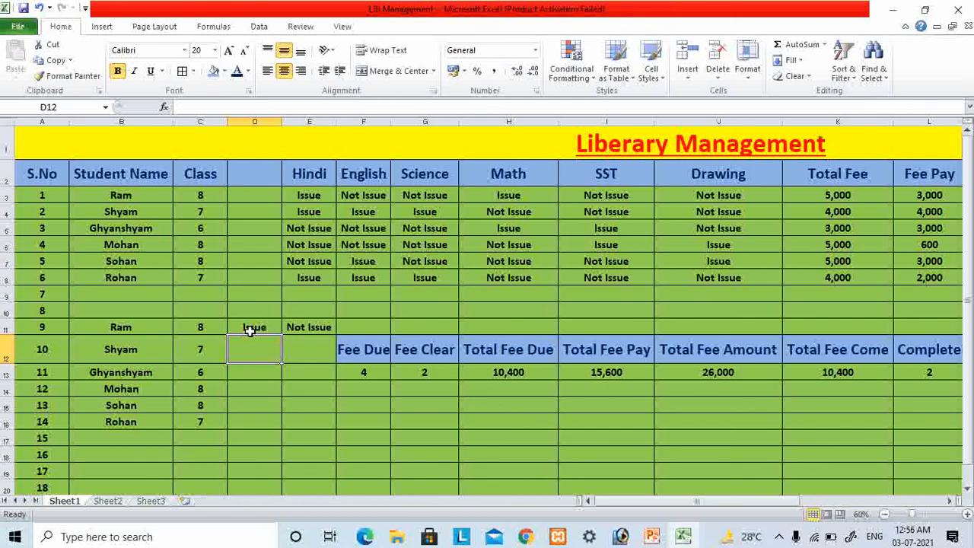
type("=c")
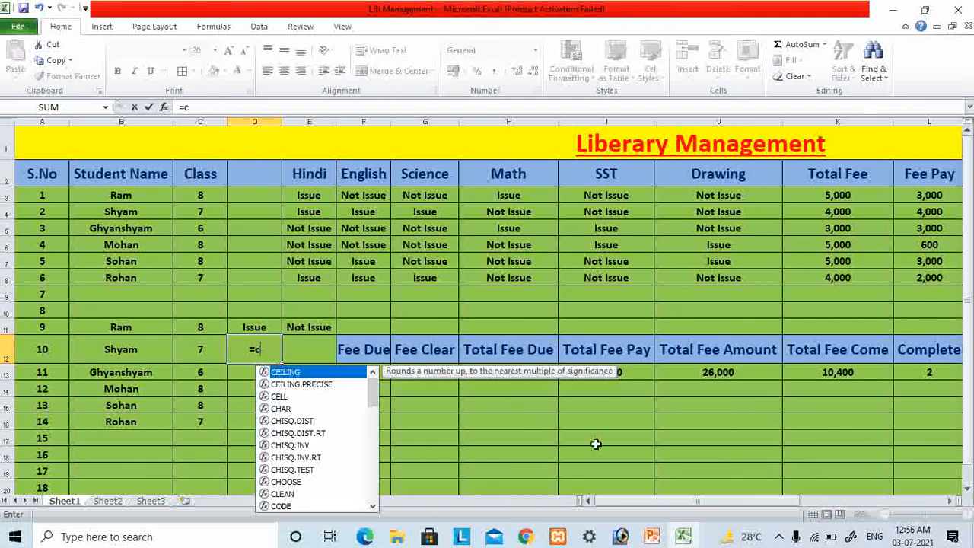
type("ou")
key("Down")
key("Down")
key("Down")
key("Tab")
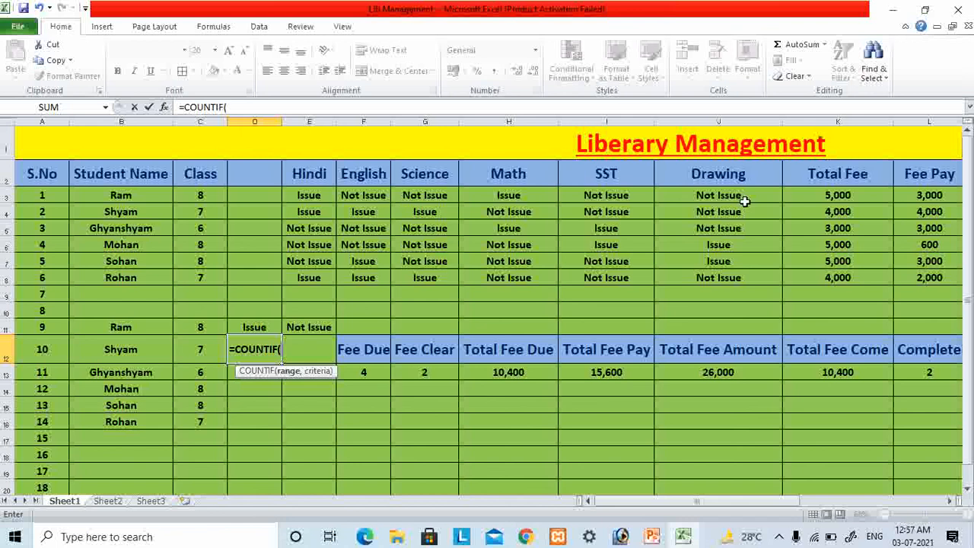
type("c3:j3,")
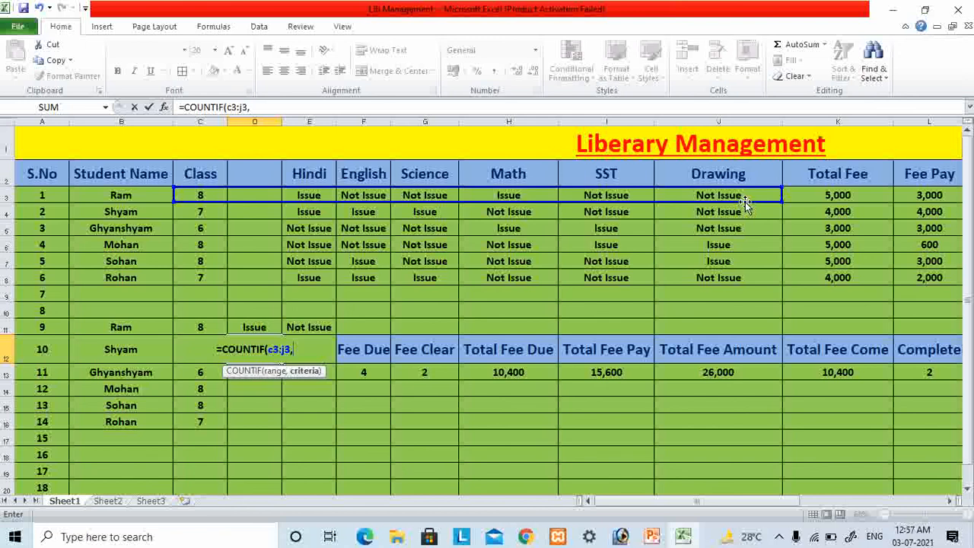
type("\"i")
key("BackSpace")
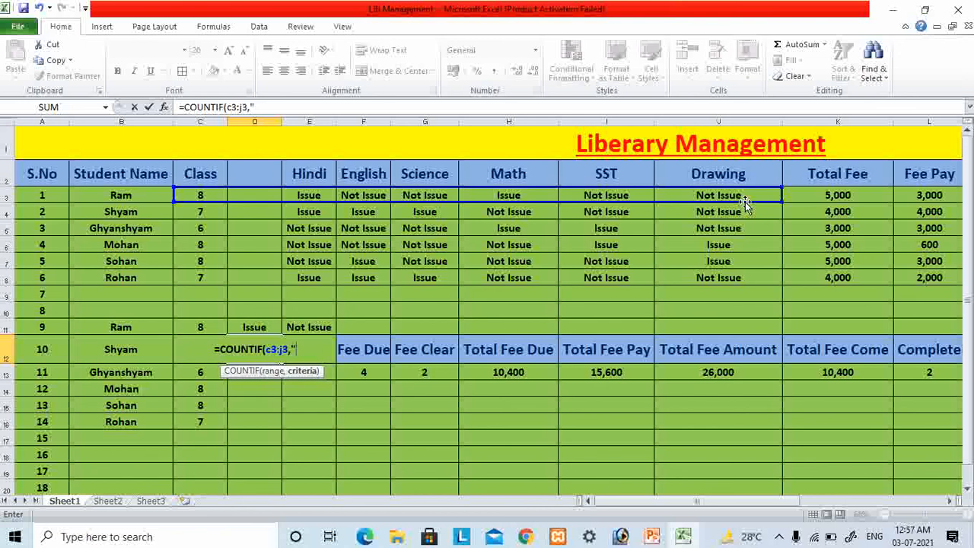
type("issue")
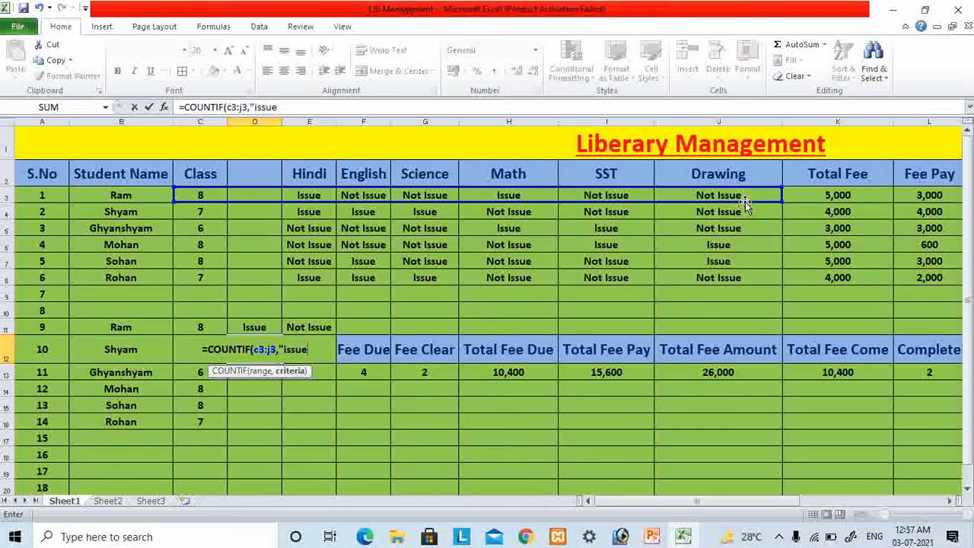
key("Return")
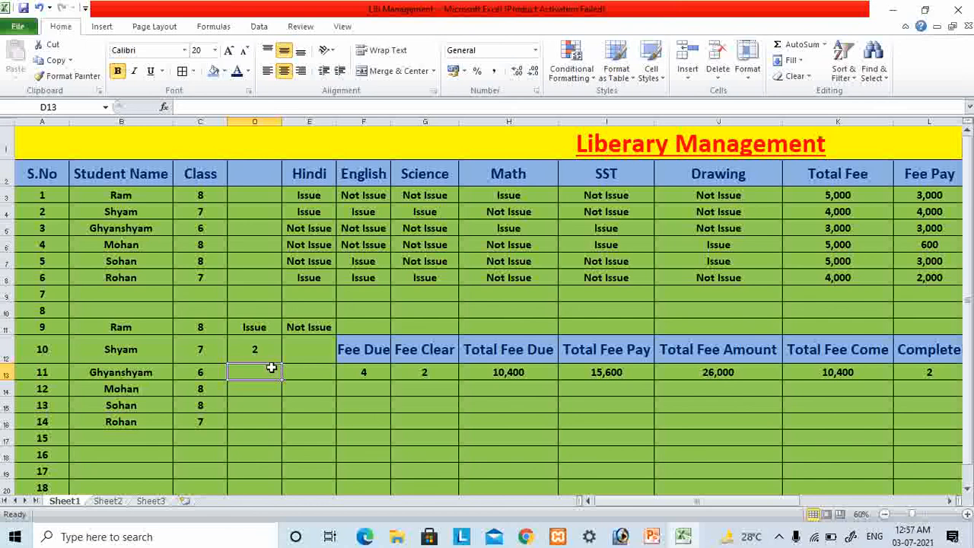
left_click(255, 350)
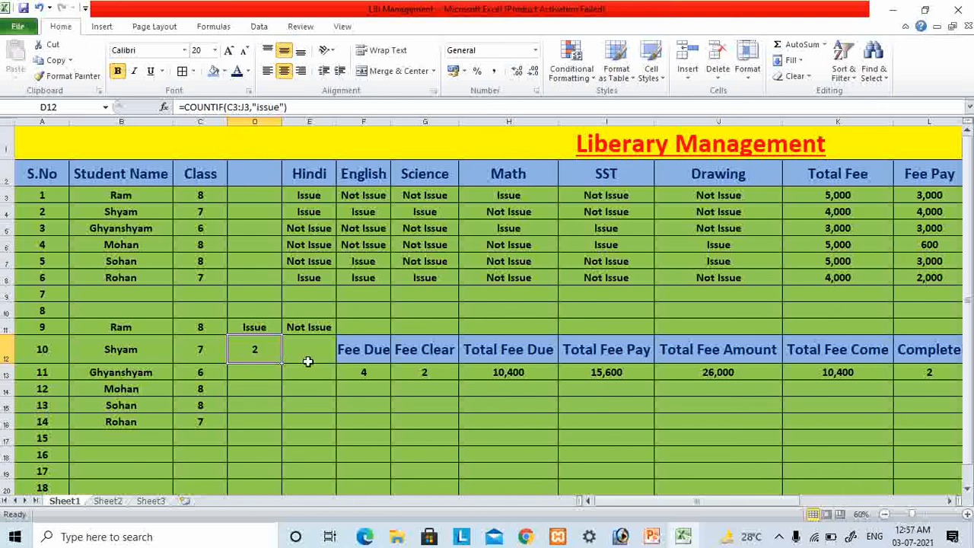
- Move the "Issue" and "Not Issue" headings from D11:E11 up to D10:E10
left_click(259, 331)
left_click_drag(302, 332, 299, 328)
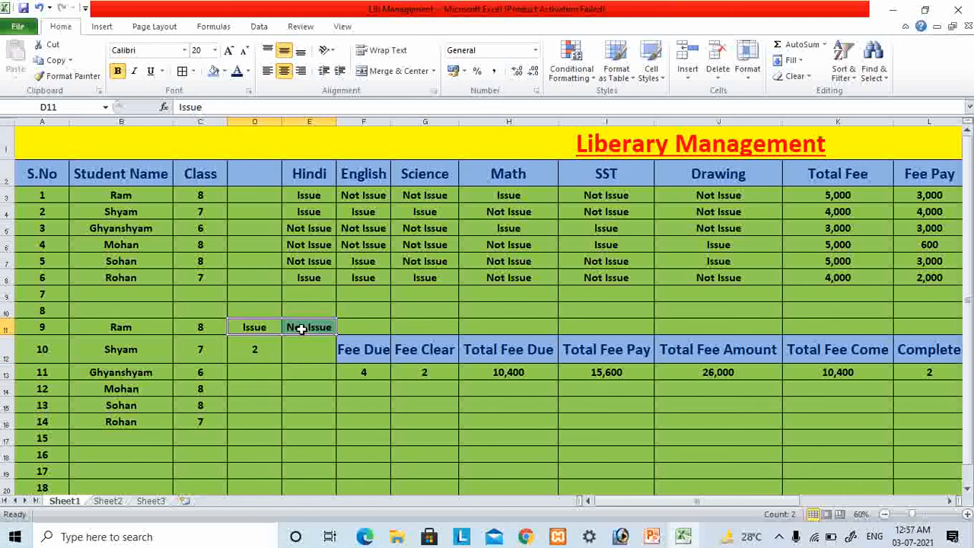
key("ctrl+c")
left_click(271, 312)
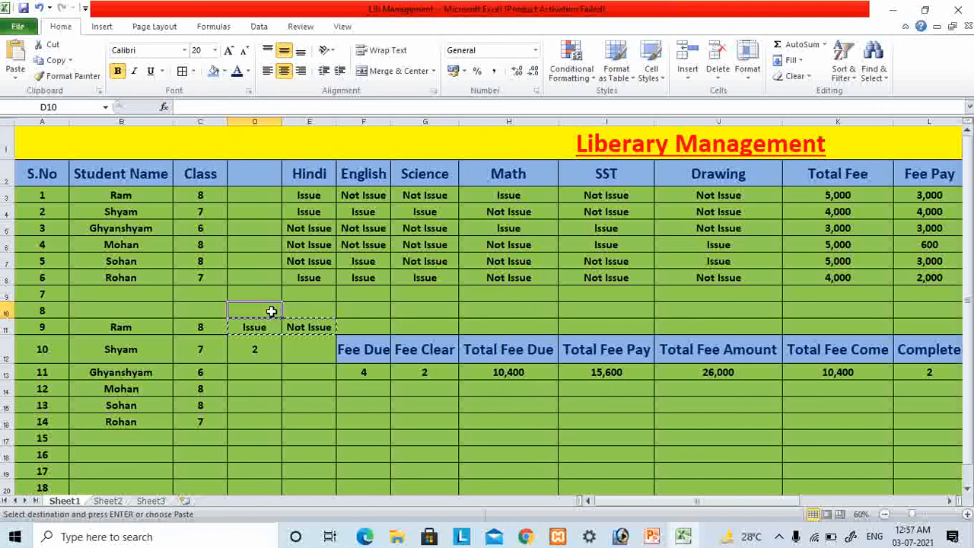
key("Return")
left_click(258, 355)
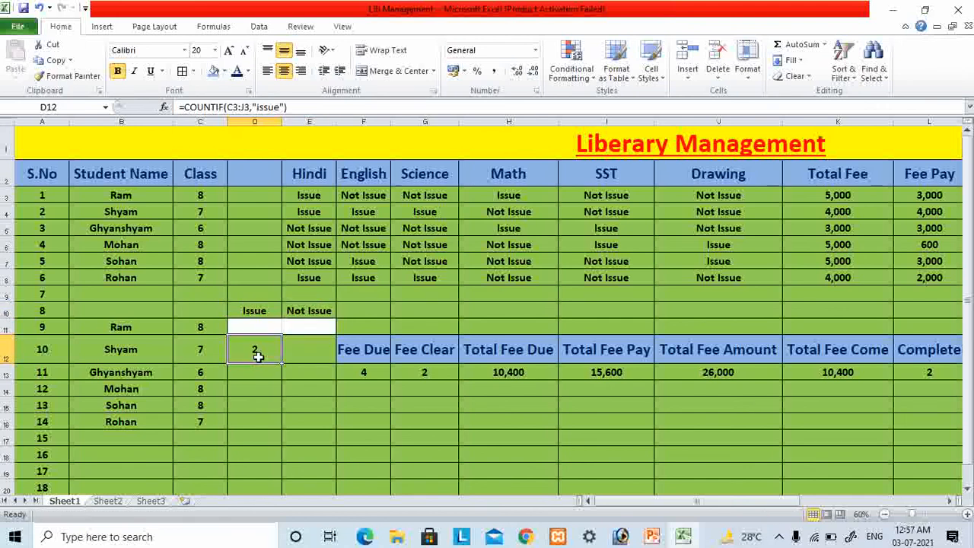
- Fill the emptied cells D11:E11 with the standard green color
left_click_drag(268, 330, 300, 328)
left_click(224, 71)
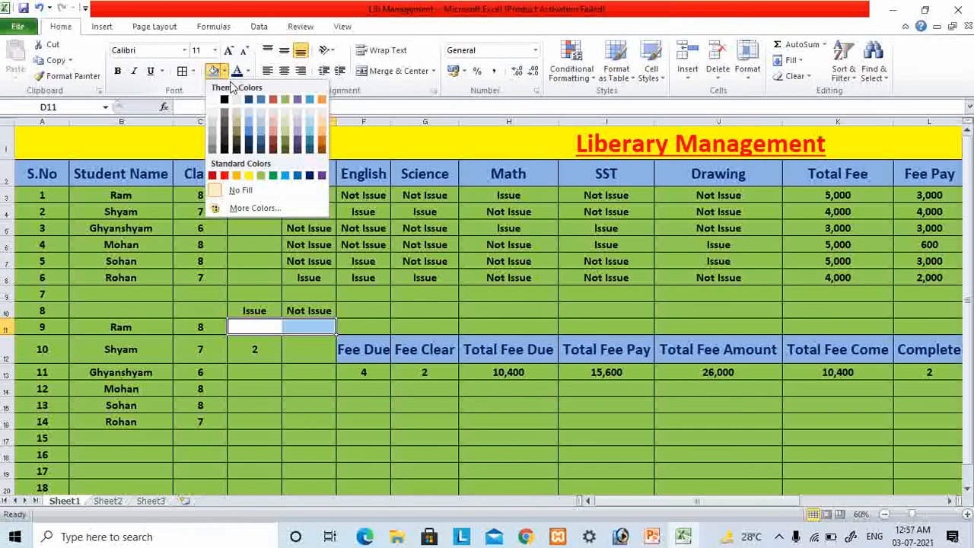
left_click(274, 177)
left_click(296, 314)
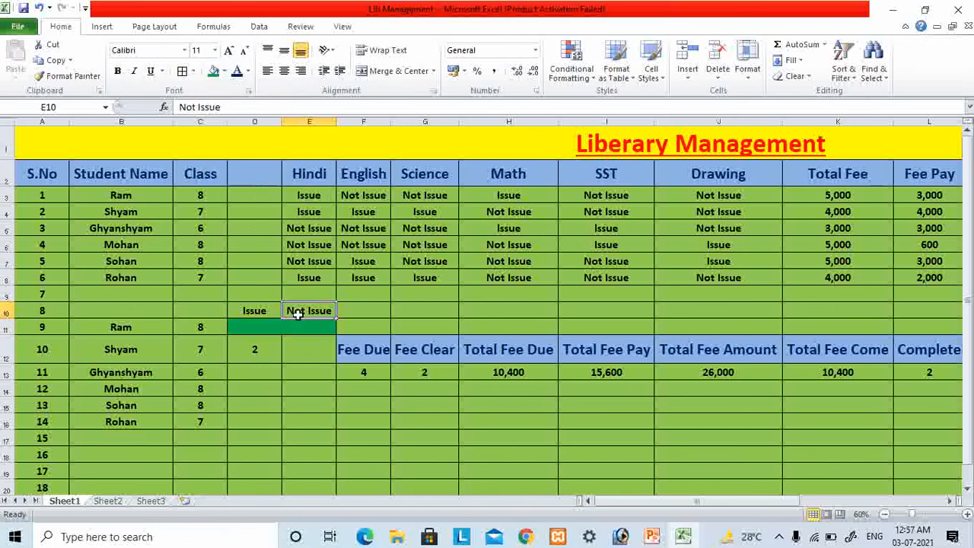
- Move the COUNTIF formula from D12 up to D11, beside the first student's class
left_click(276, 352)
key("ctrl+c")
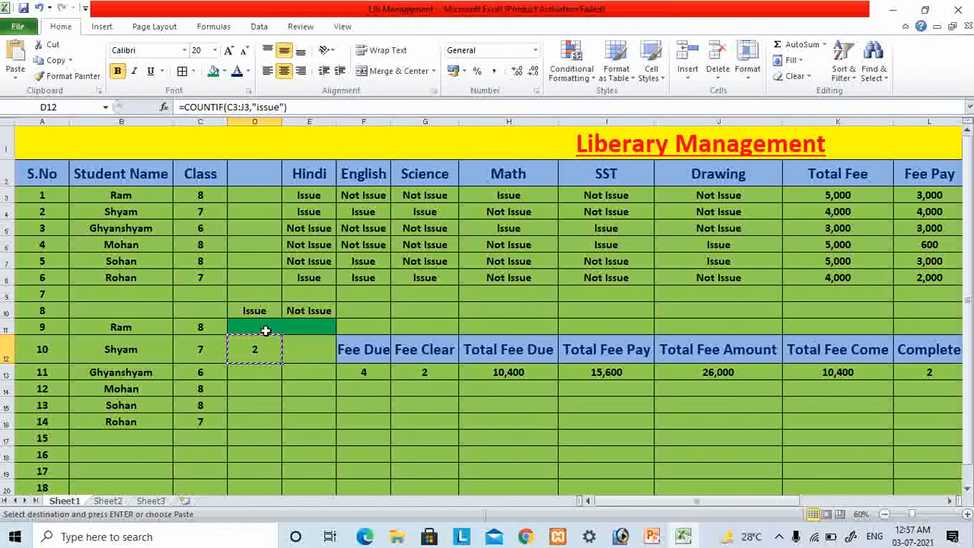
left_click(273, 329)
key("Return")
- Copy the formatting of blank cell D14 onto the unformatted cell D12
left_click(275, 377)
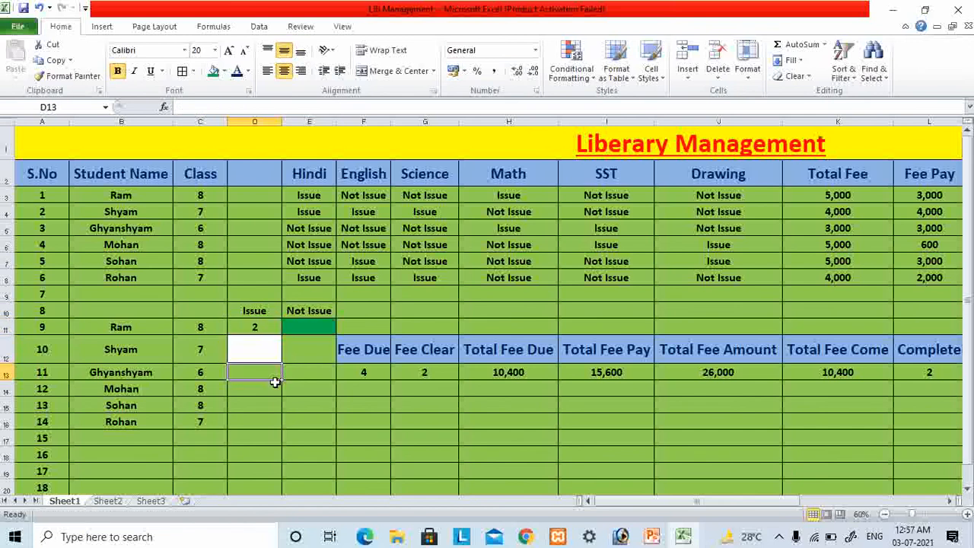
key("Up")
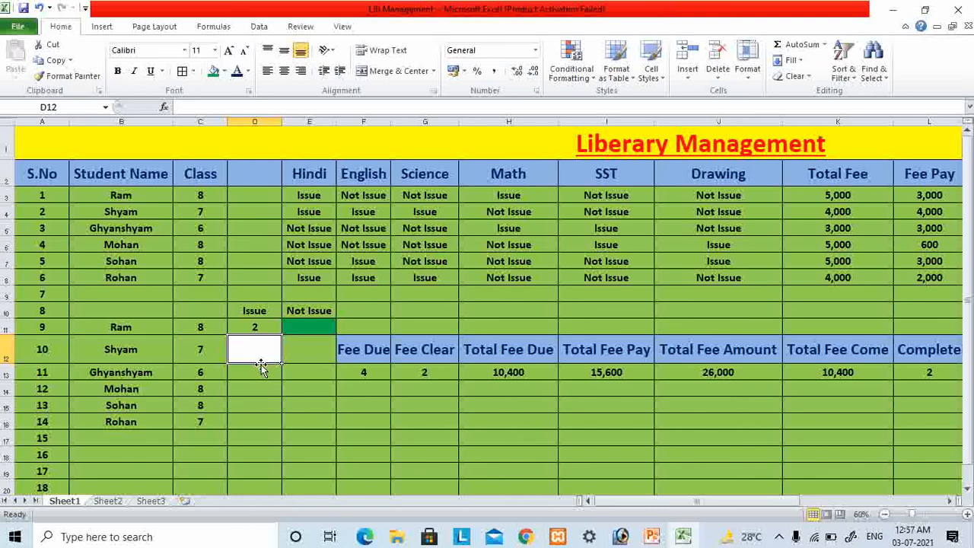
left_click(261, 388)
left_click(69, 76)
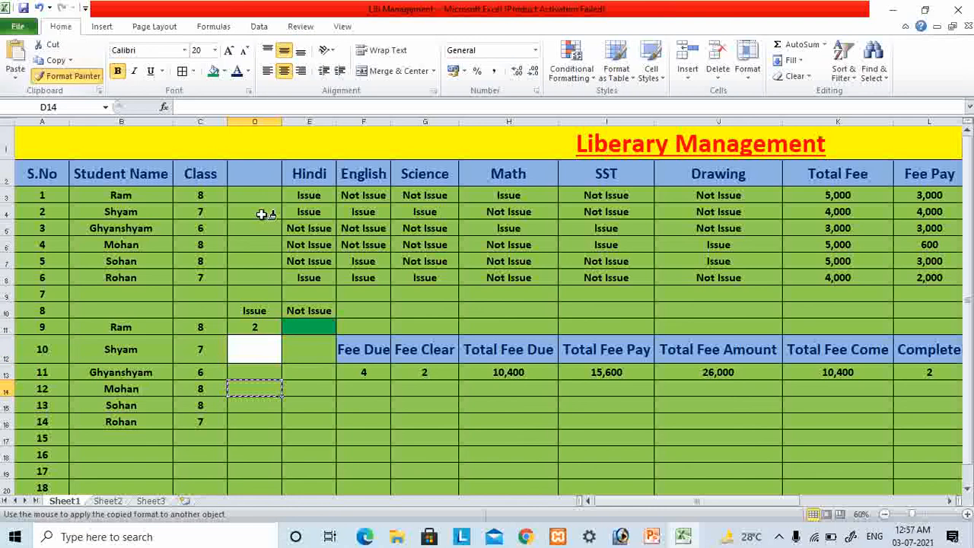
left_click(255, 350)
left_click(287, 419)
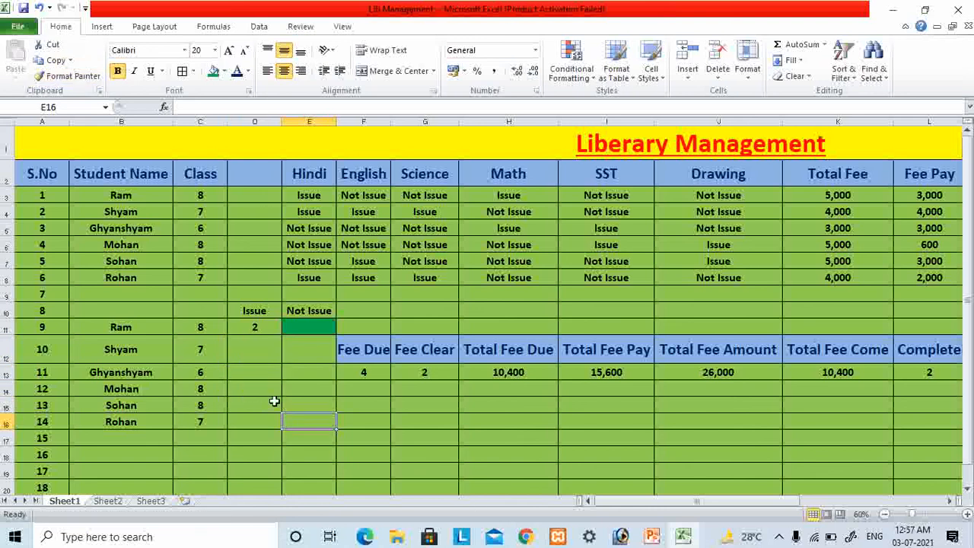
- Copy the formatting of blank cell E12 onto cell E11 to match the light green table
left_click(196, 353)
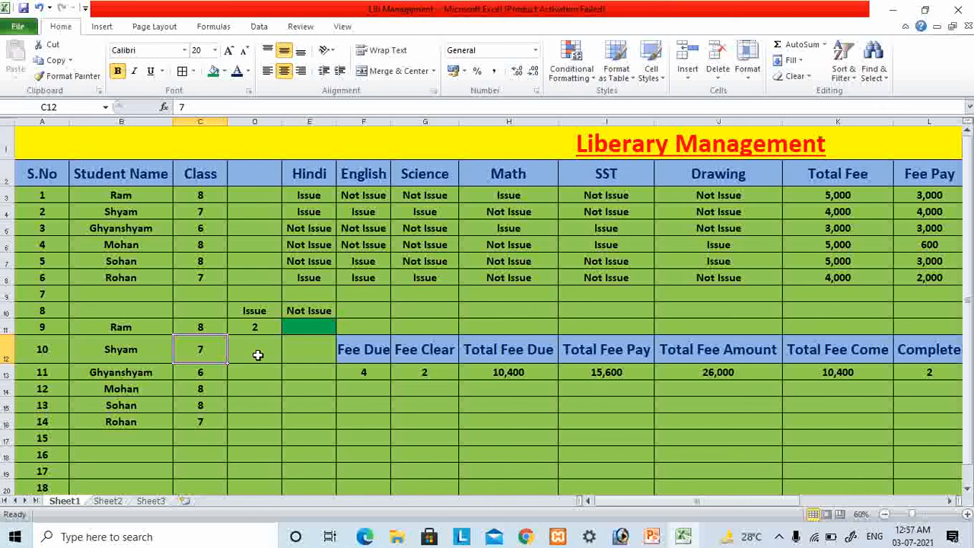
left_click(258, 354)
left_click(296, 327)
left_click(320, 351)
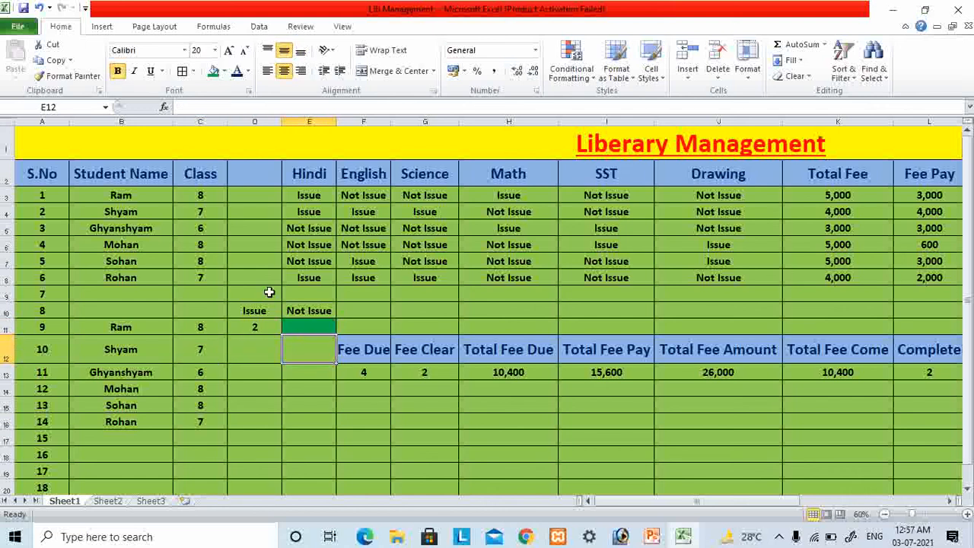
left_click(70, 75)
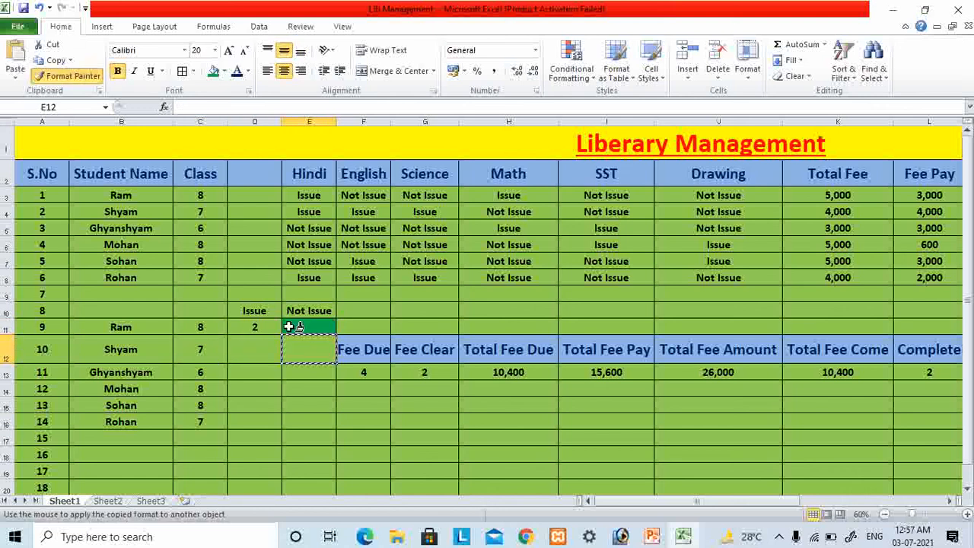
left_click(267, 372)
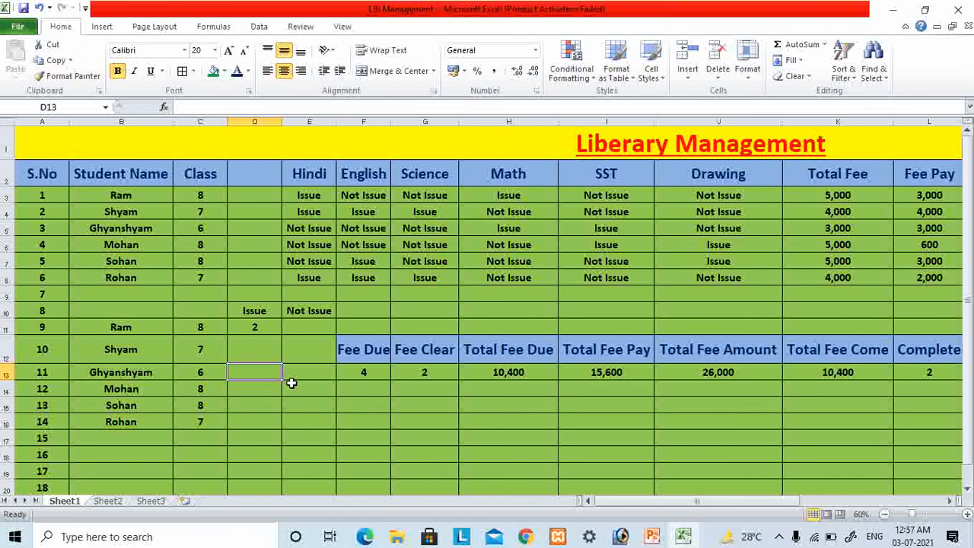
- Enter the formula =COUNTIF(C3:J3,"Not Issue") in cell E11 to count the first student's books not issued
left_click(252, 329)
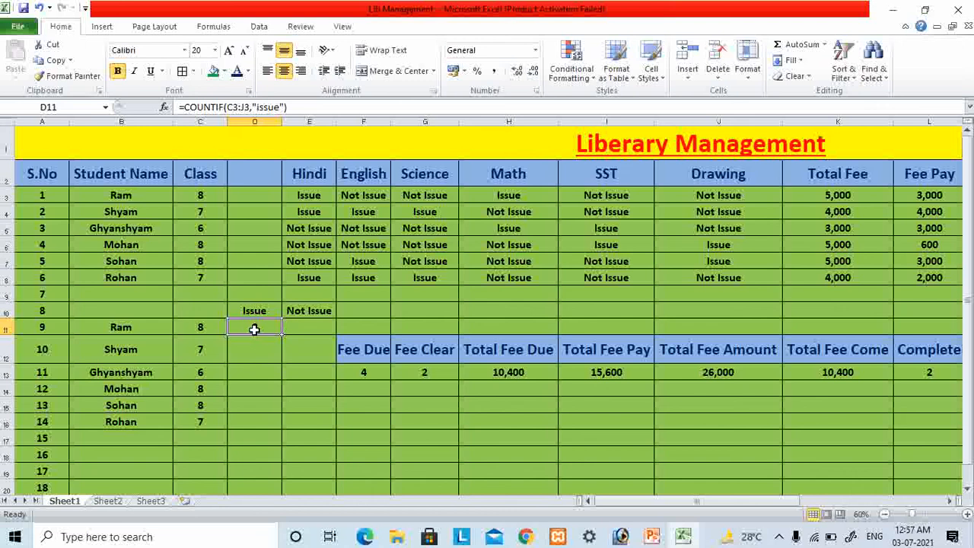
left_click(301, 329)
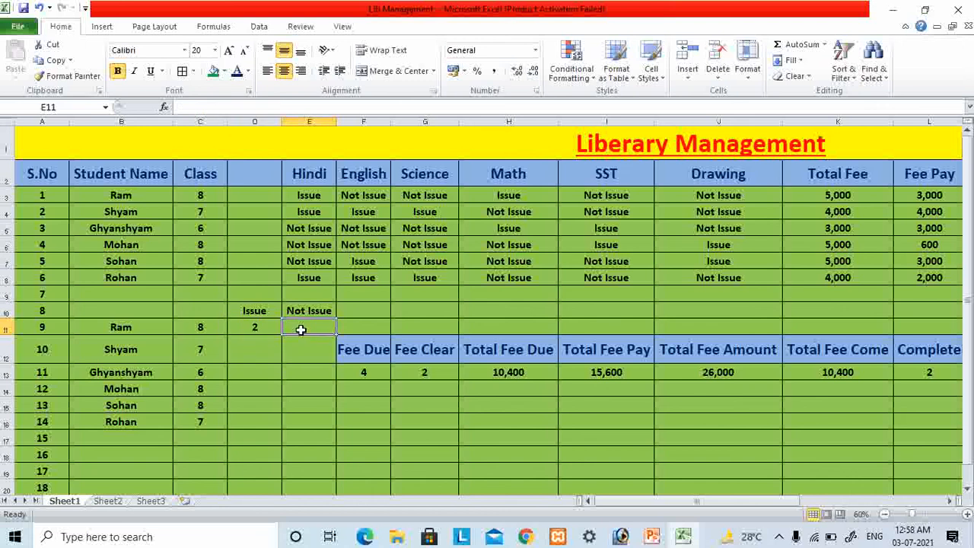
type("=coun")
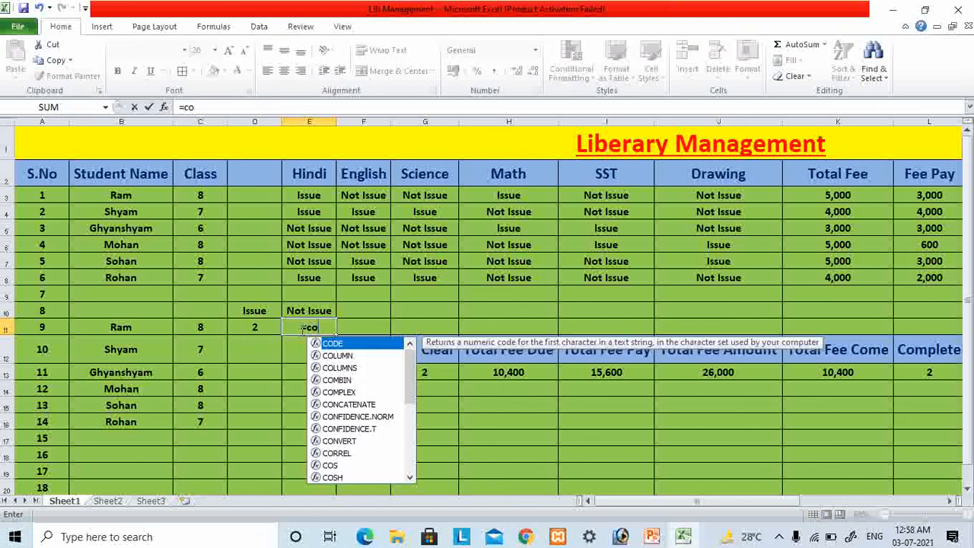
key("Down")
key("Down")
key("Down")
key("Down")
key("Tab")
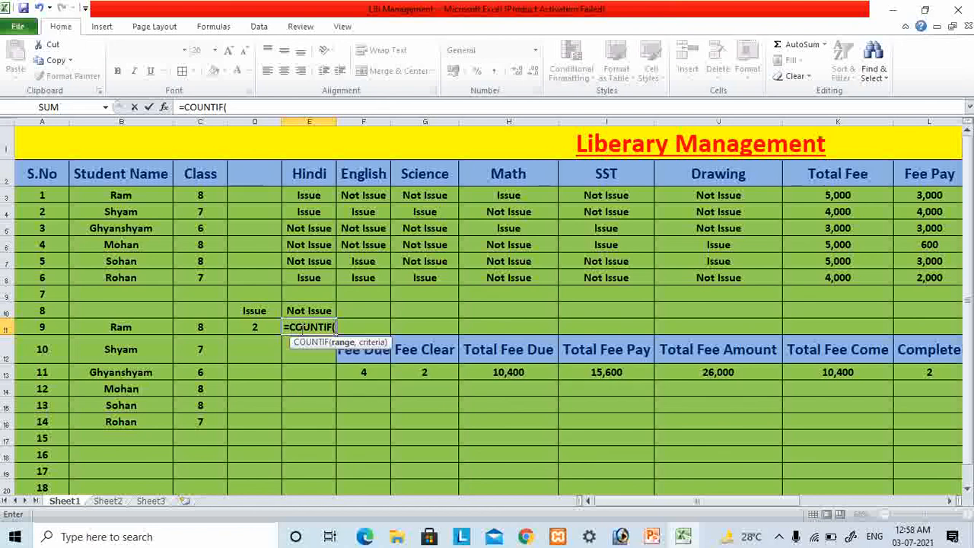
type("c3:j")
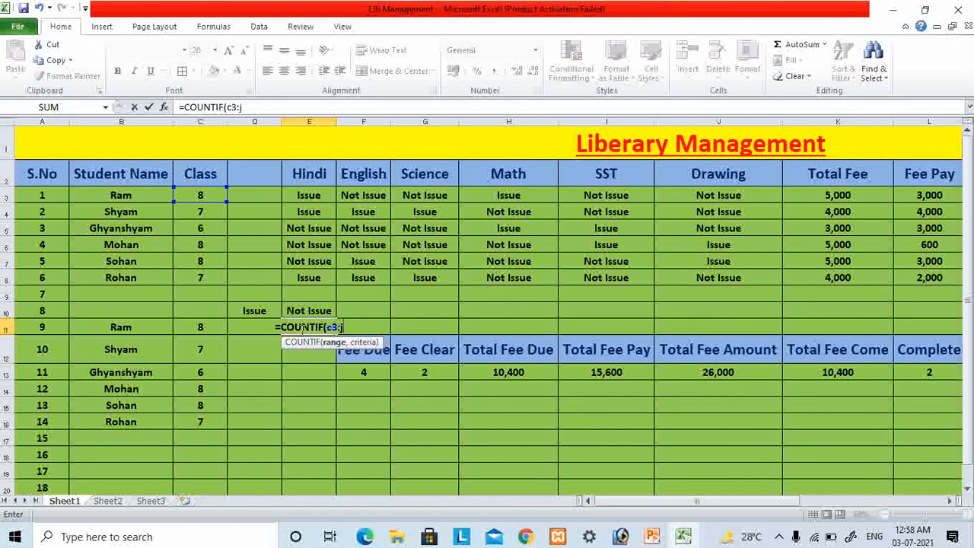
type("3,\"")
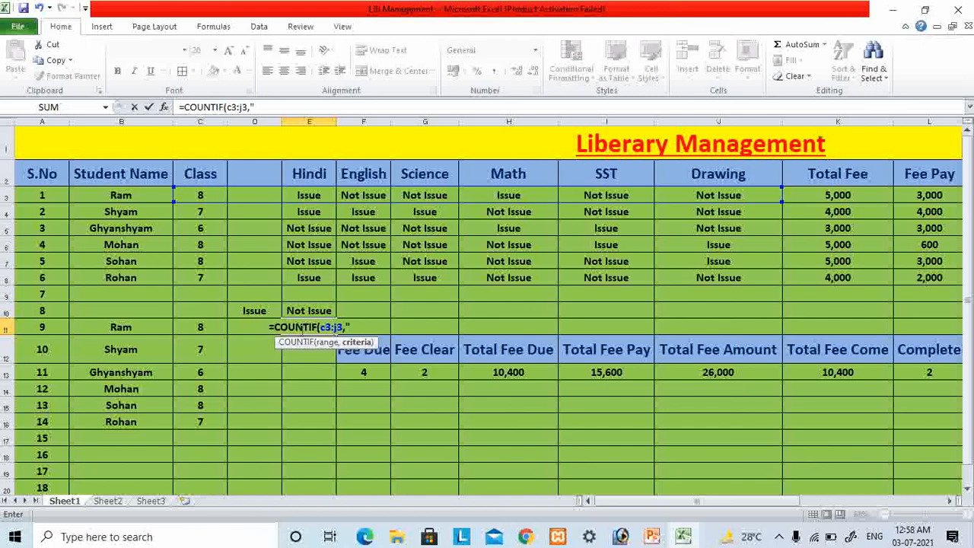
type("Not I")
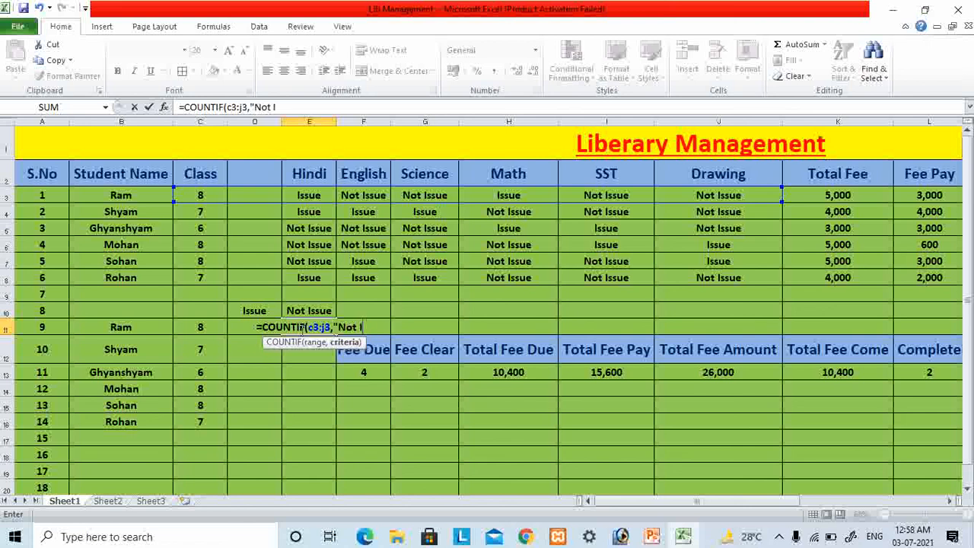
type("ssue\")")
key("Return")
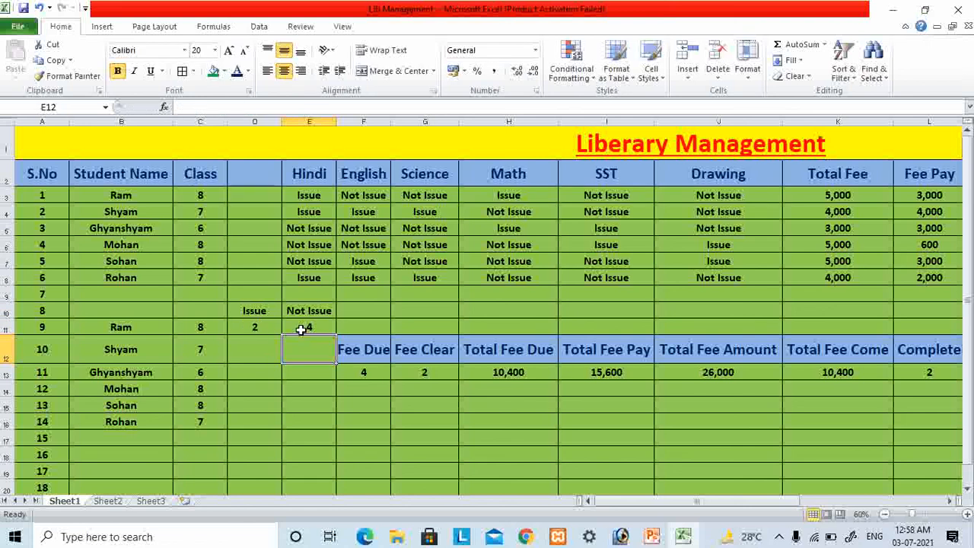
left_click(302, 328)
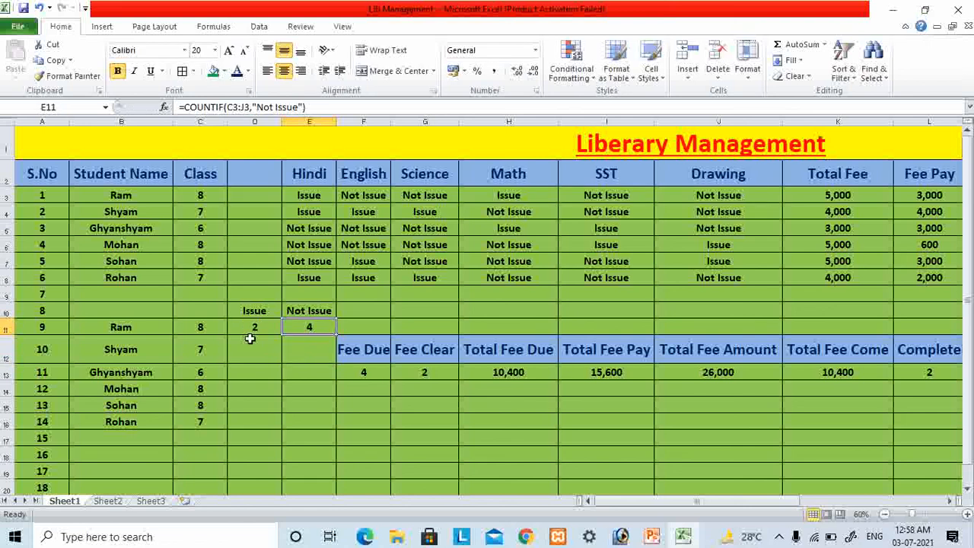
- Copy the two COUNTIF formulas in D11:E11 down through row 16 for the remaining students
left_click(256, 328, "shift")
key("ctrl+c")
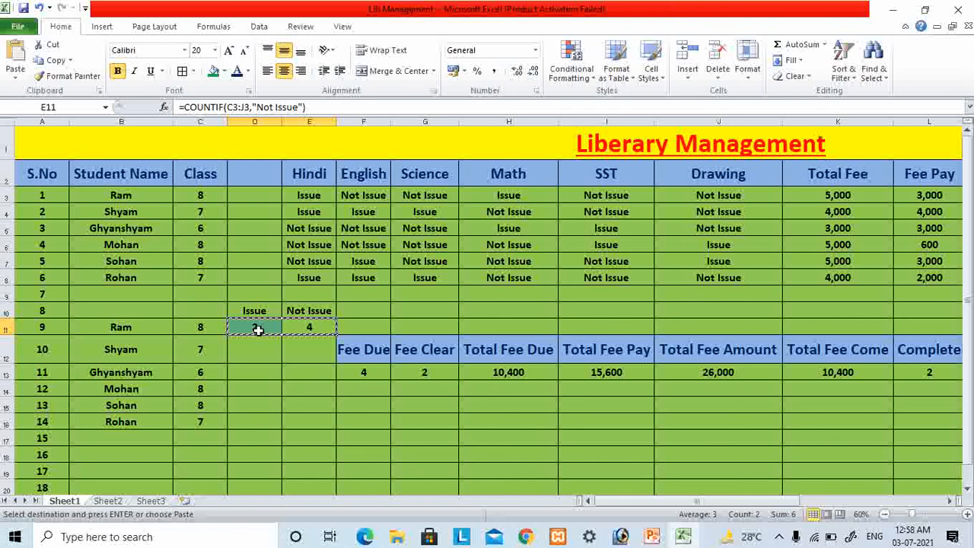
key("shift+Down")
key("shift+Down")
key("shift+Down")
key("shift+Down")
key("shift+Down")
key("Return")
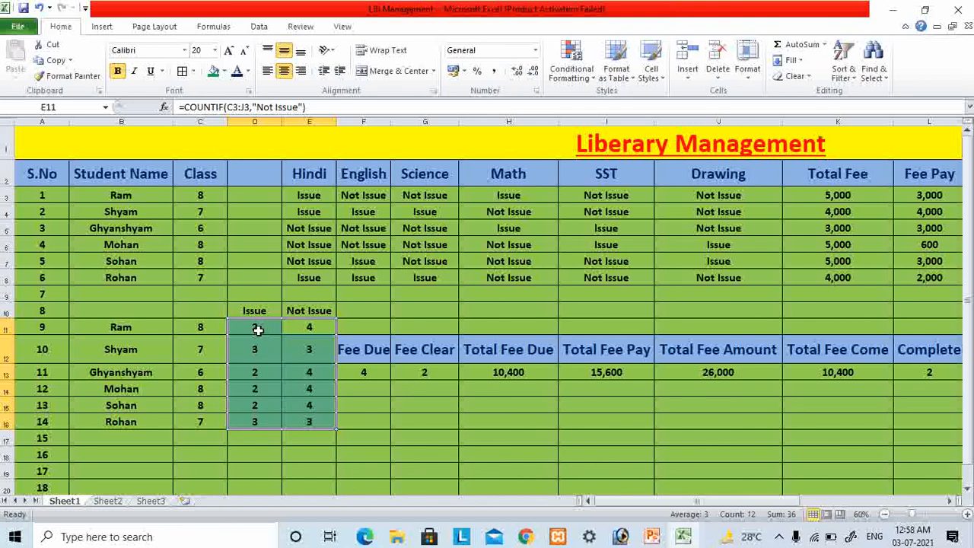
left_click(368, 424)
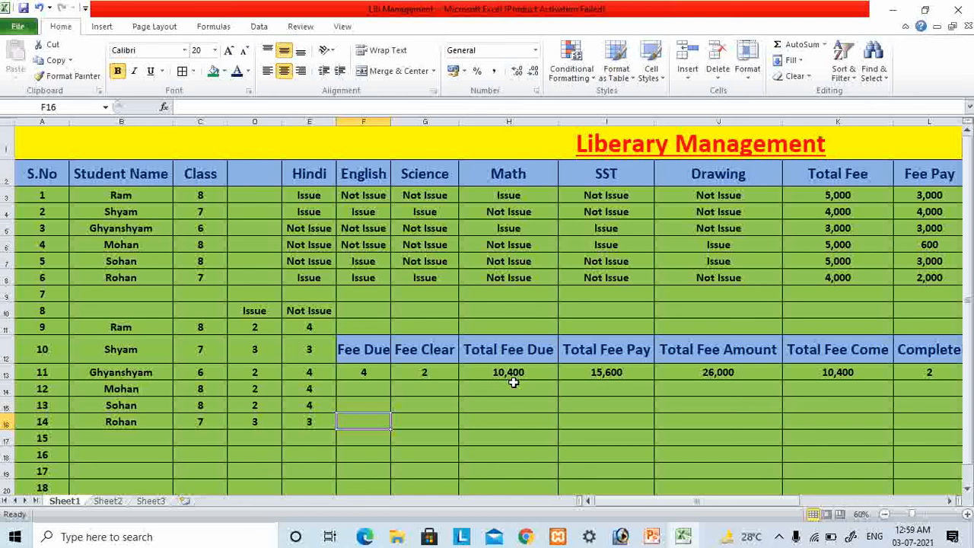
left_click_drag(699, 507, 659, 496)
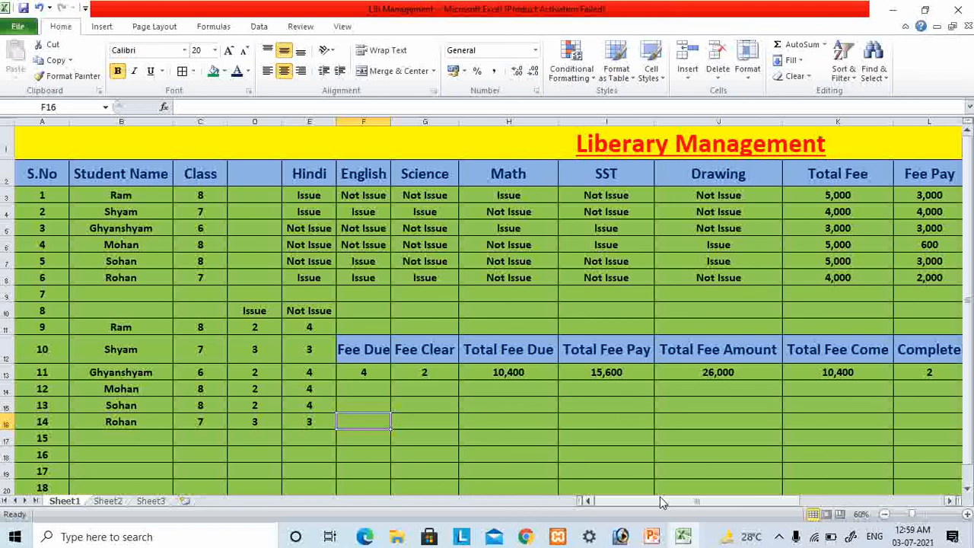